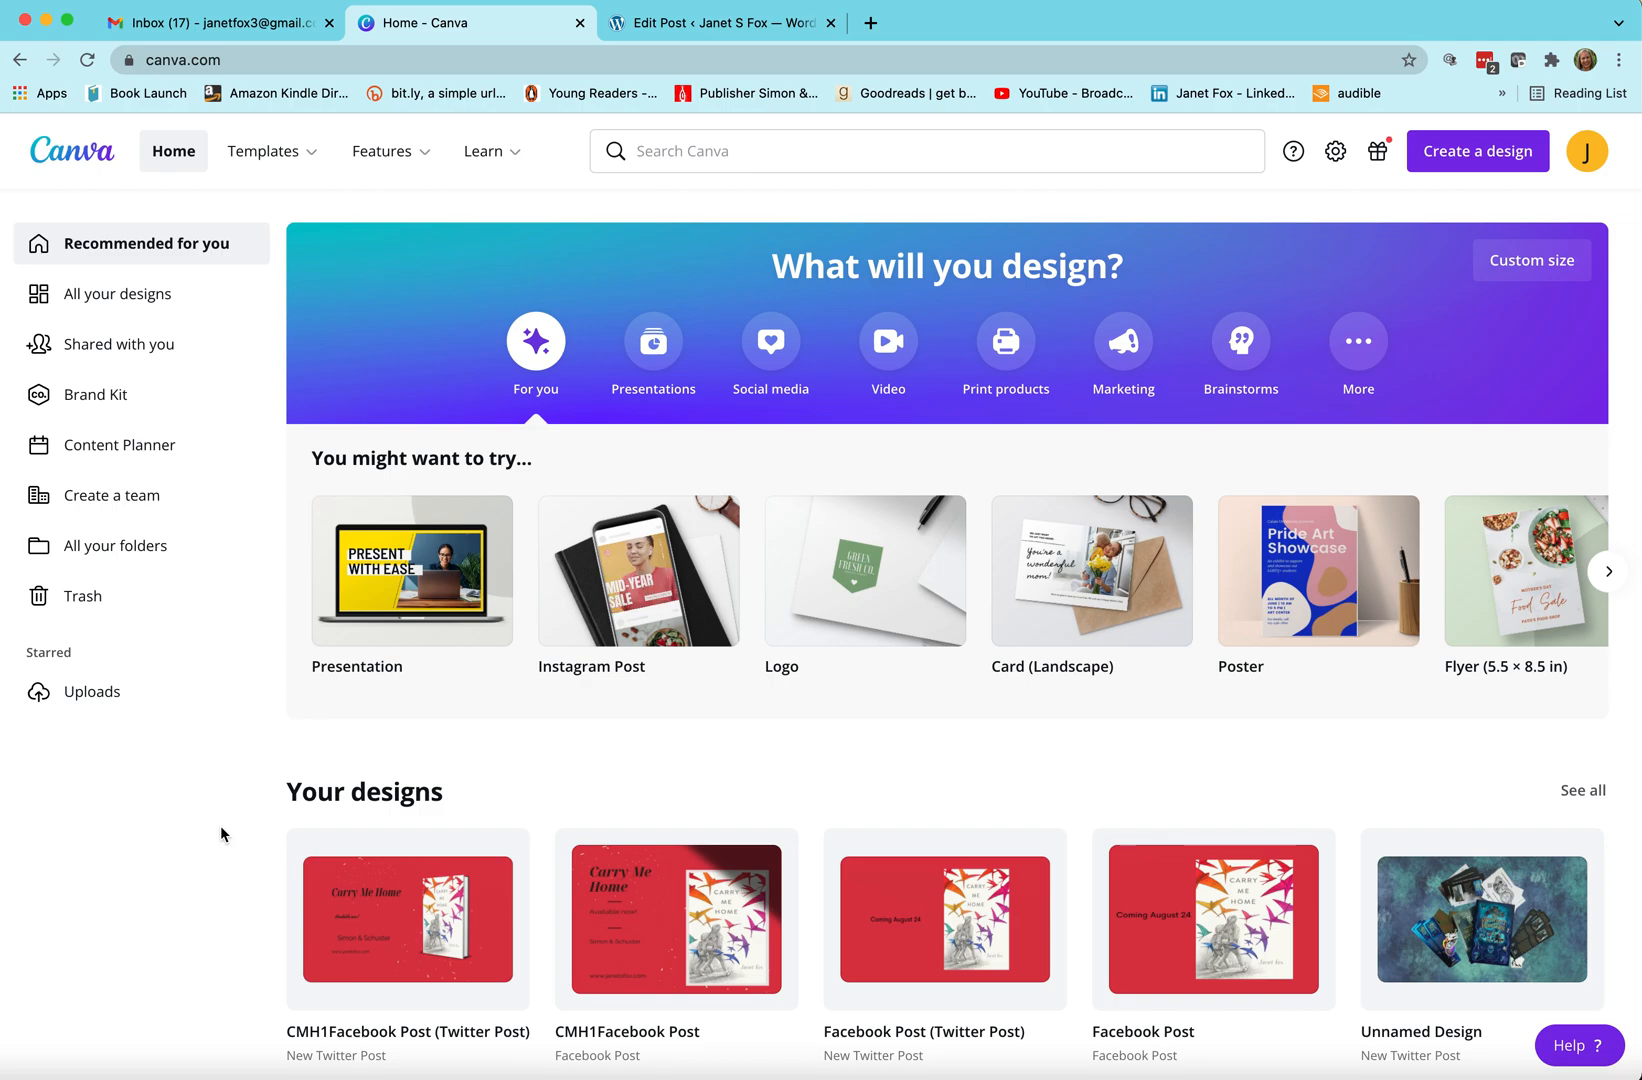
# - Open the Facebook Posts template collection and create a blank Facebook post from it
pyautogui.moveTo(329, 160)
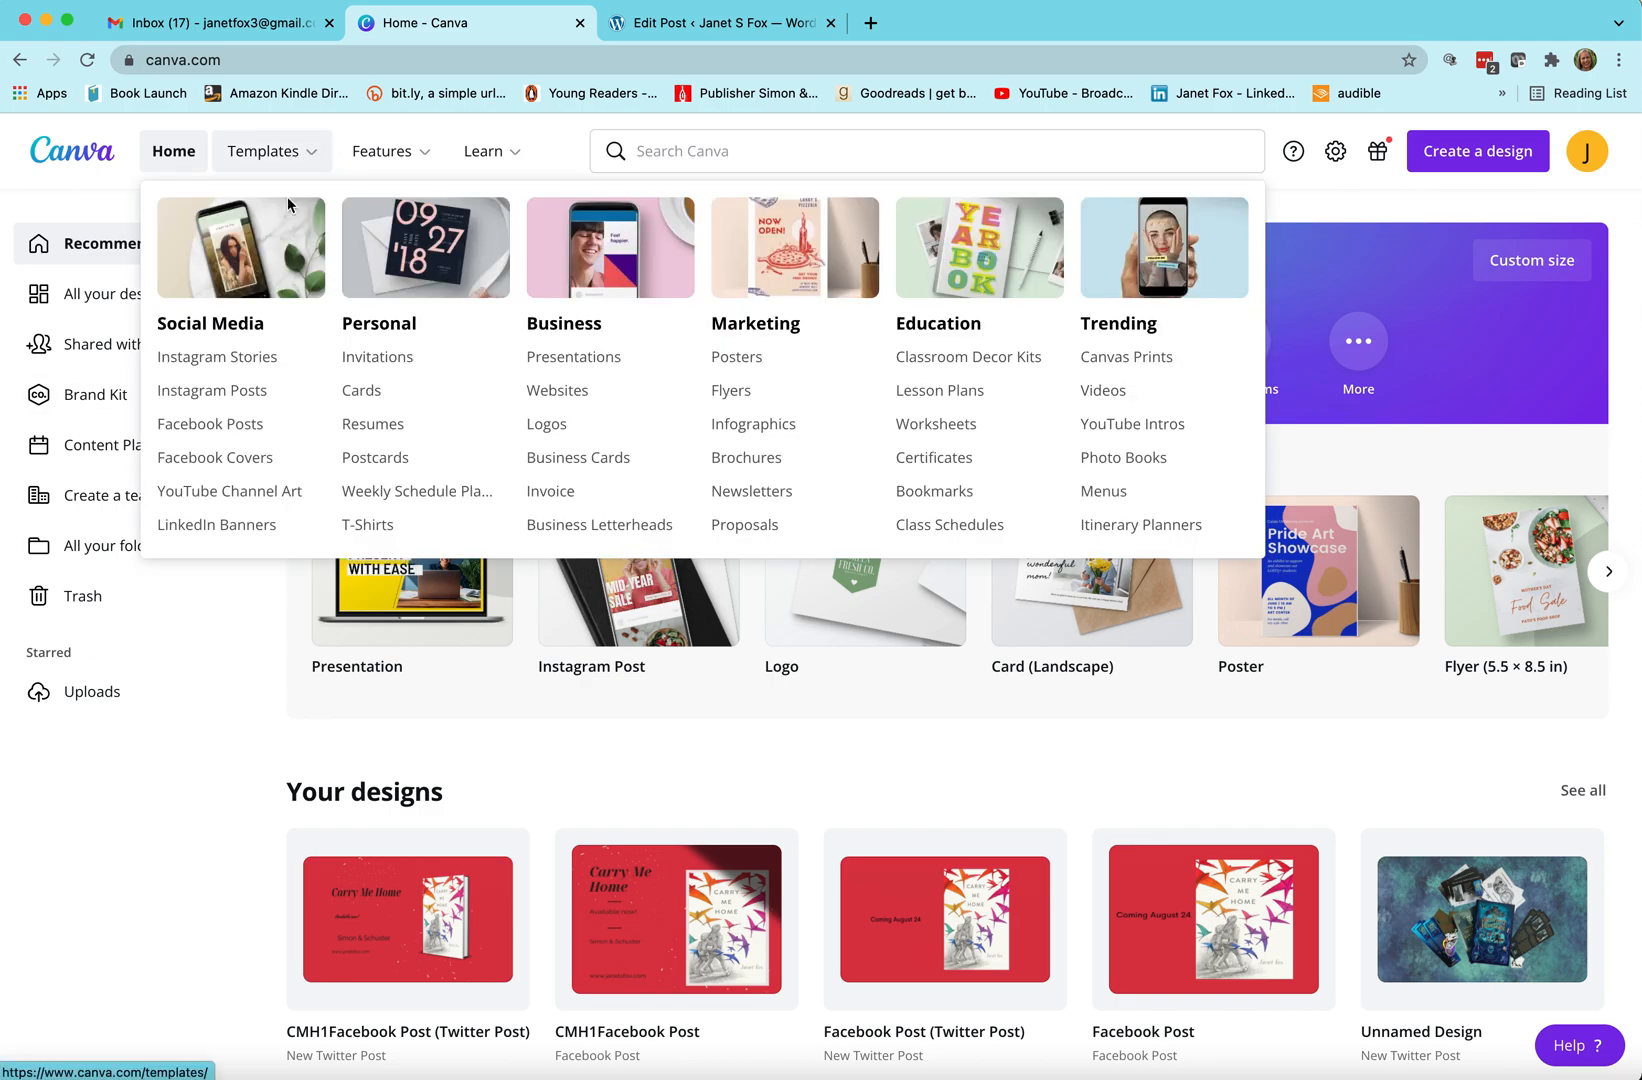
pyautogui.click(213, 426)
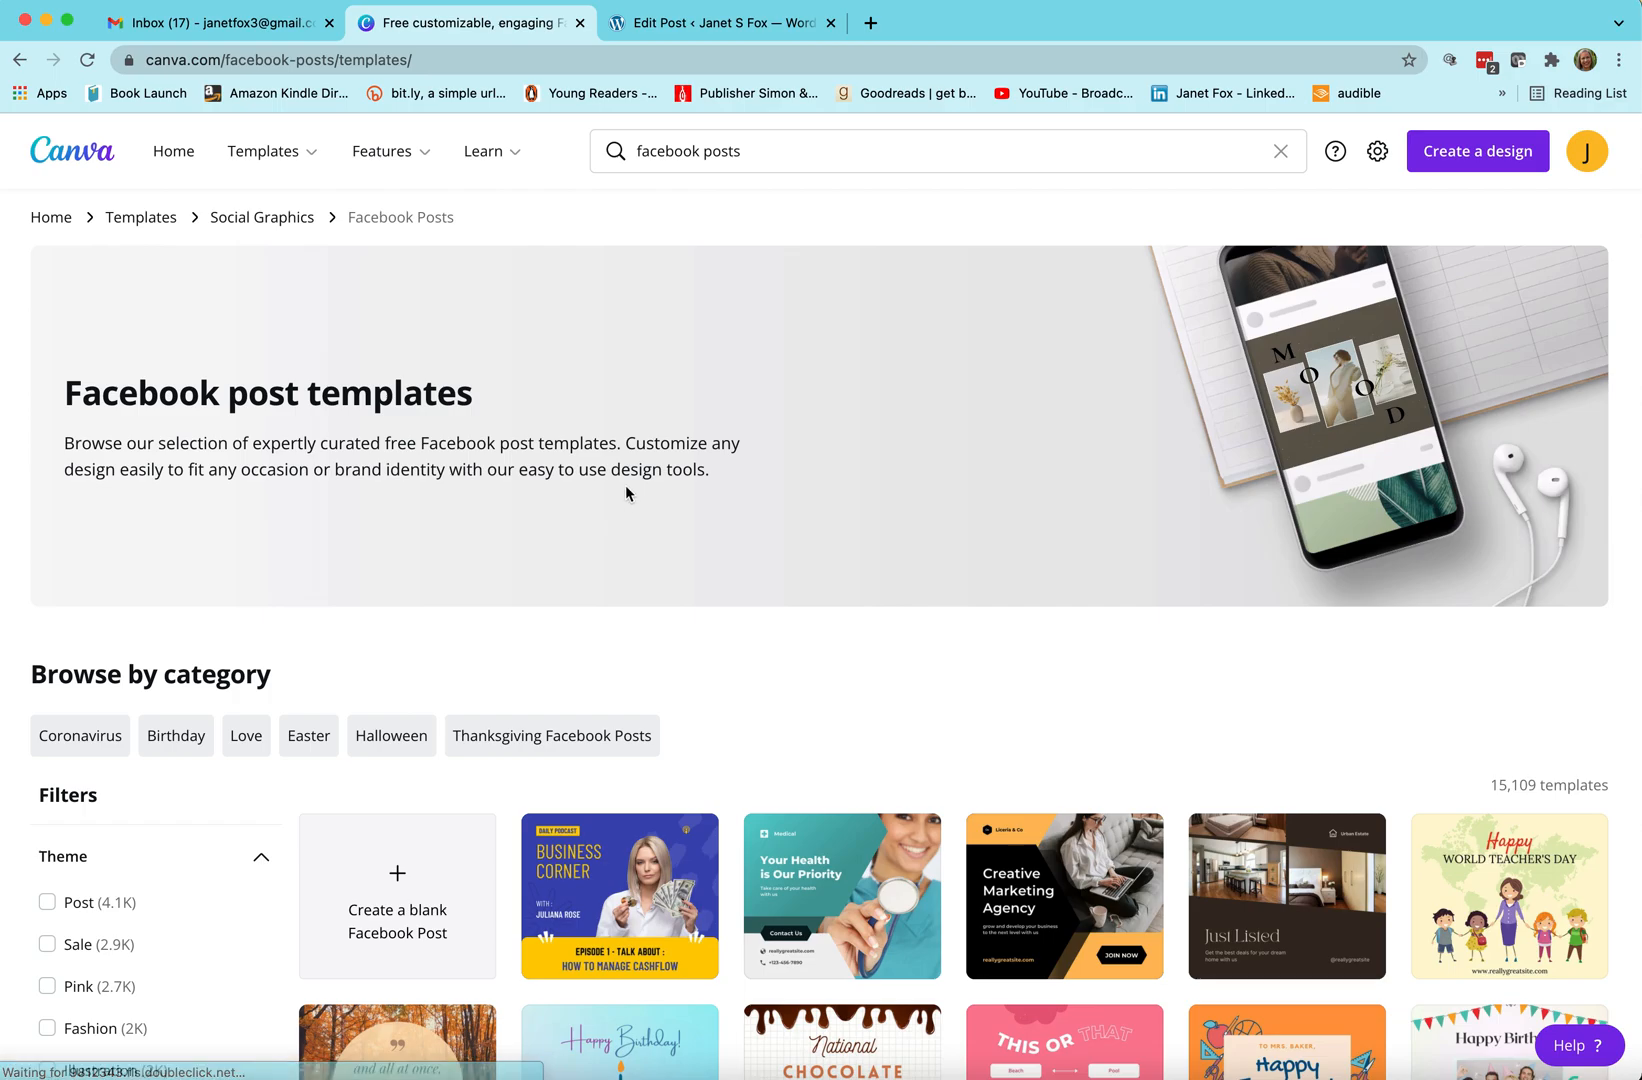
pyautogui.scroll(-5, 625, 485)
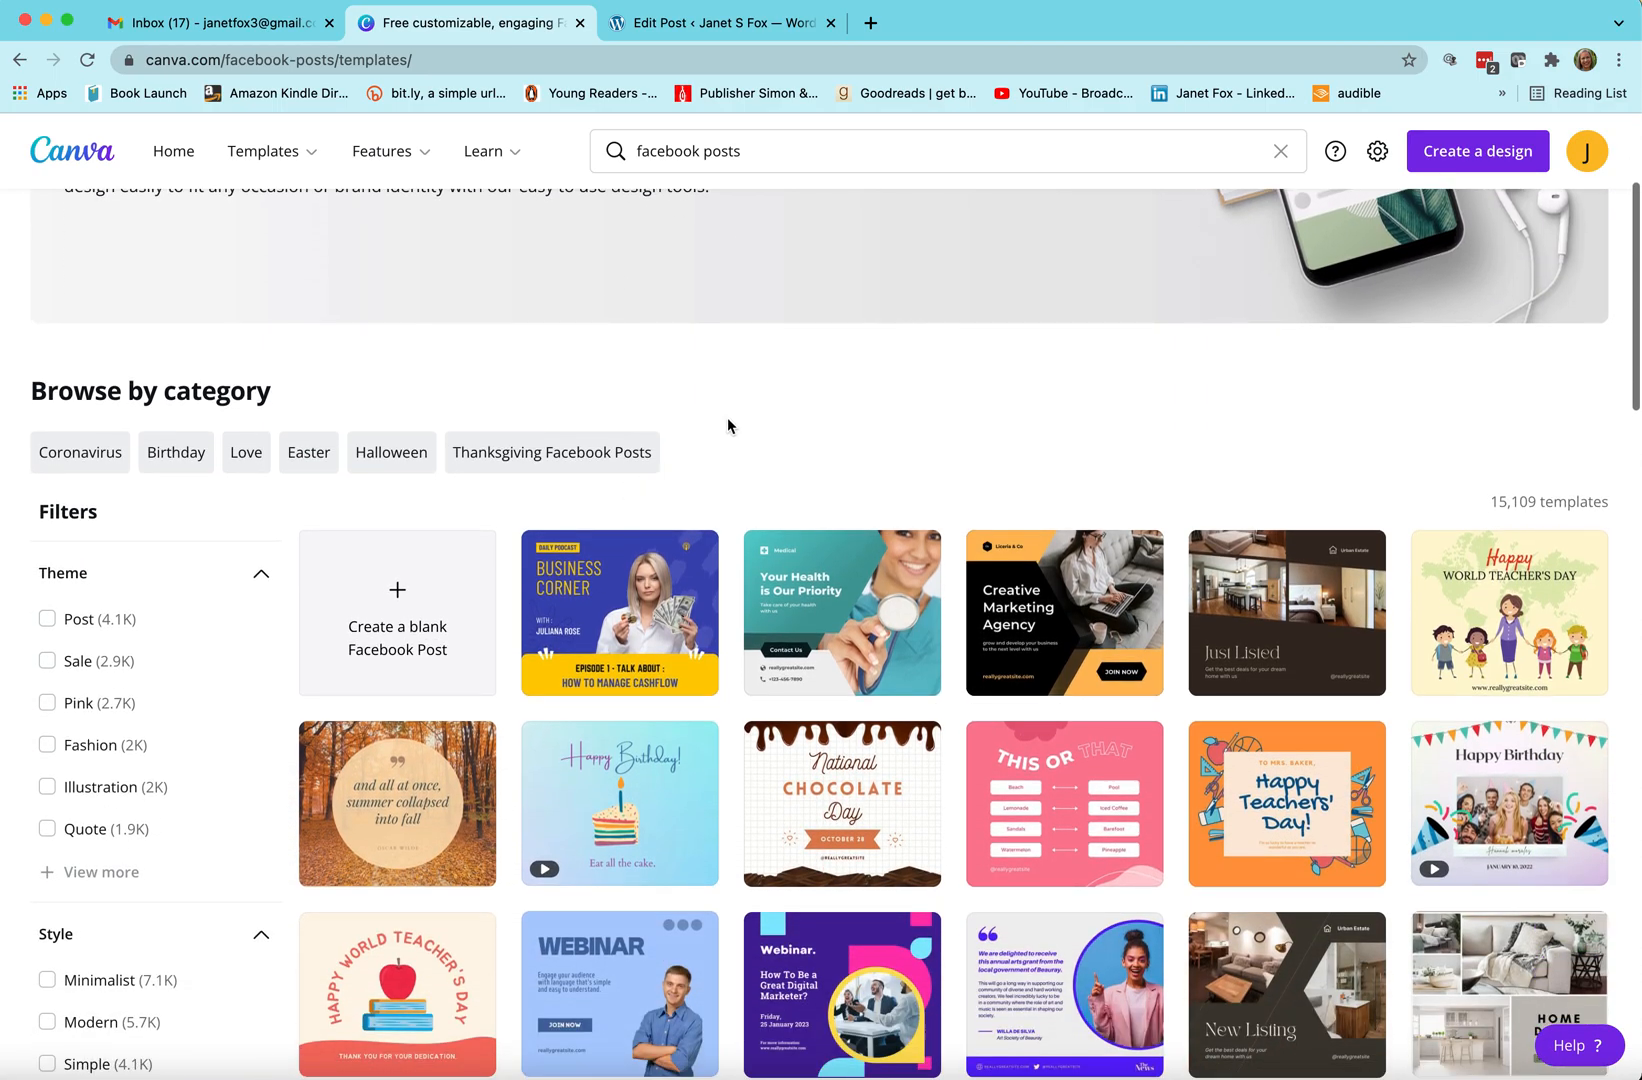
pyautogui.scroll(-1, 724, 422)
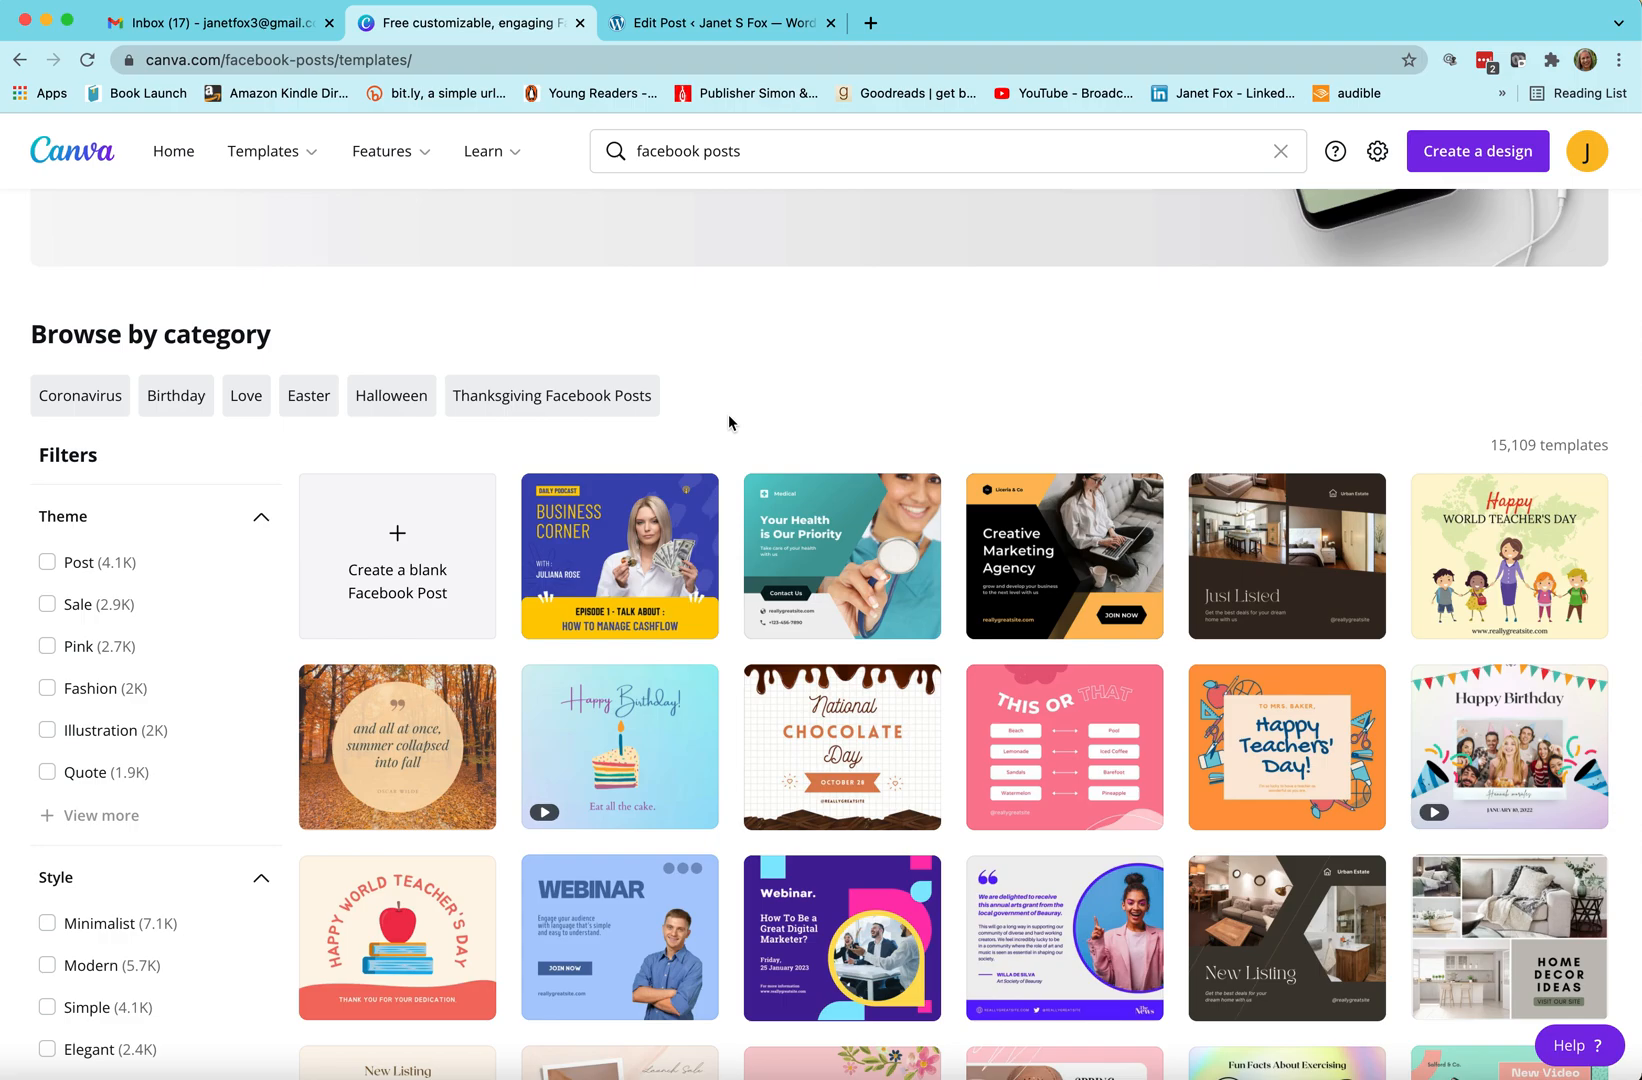
pyautogui.scroll(-10, 1018, 922)
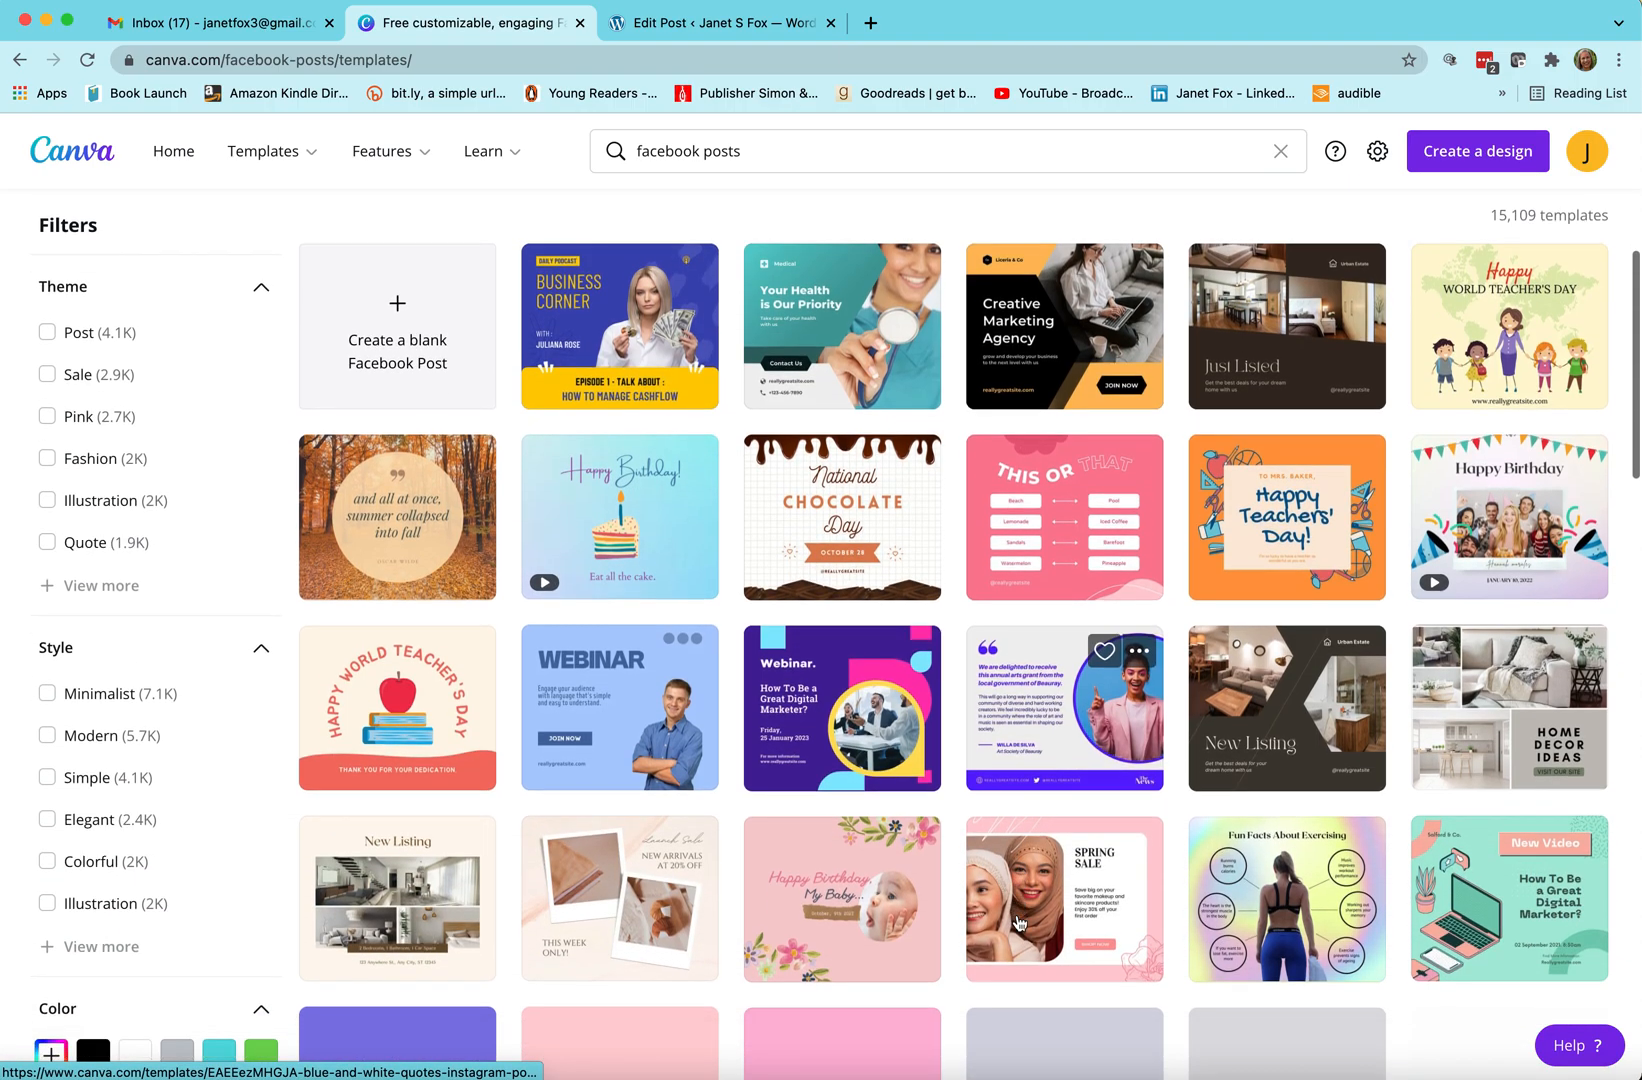
pyautogui.scroll(-2, 1026, 902)
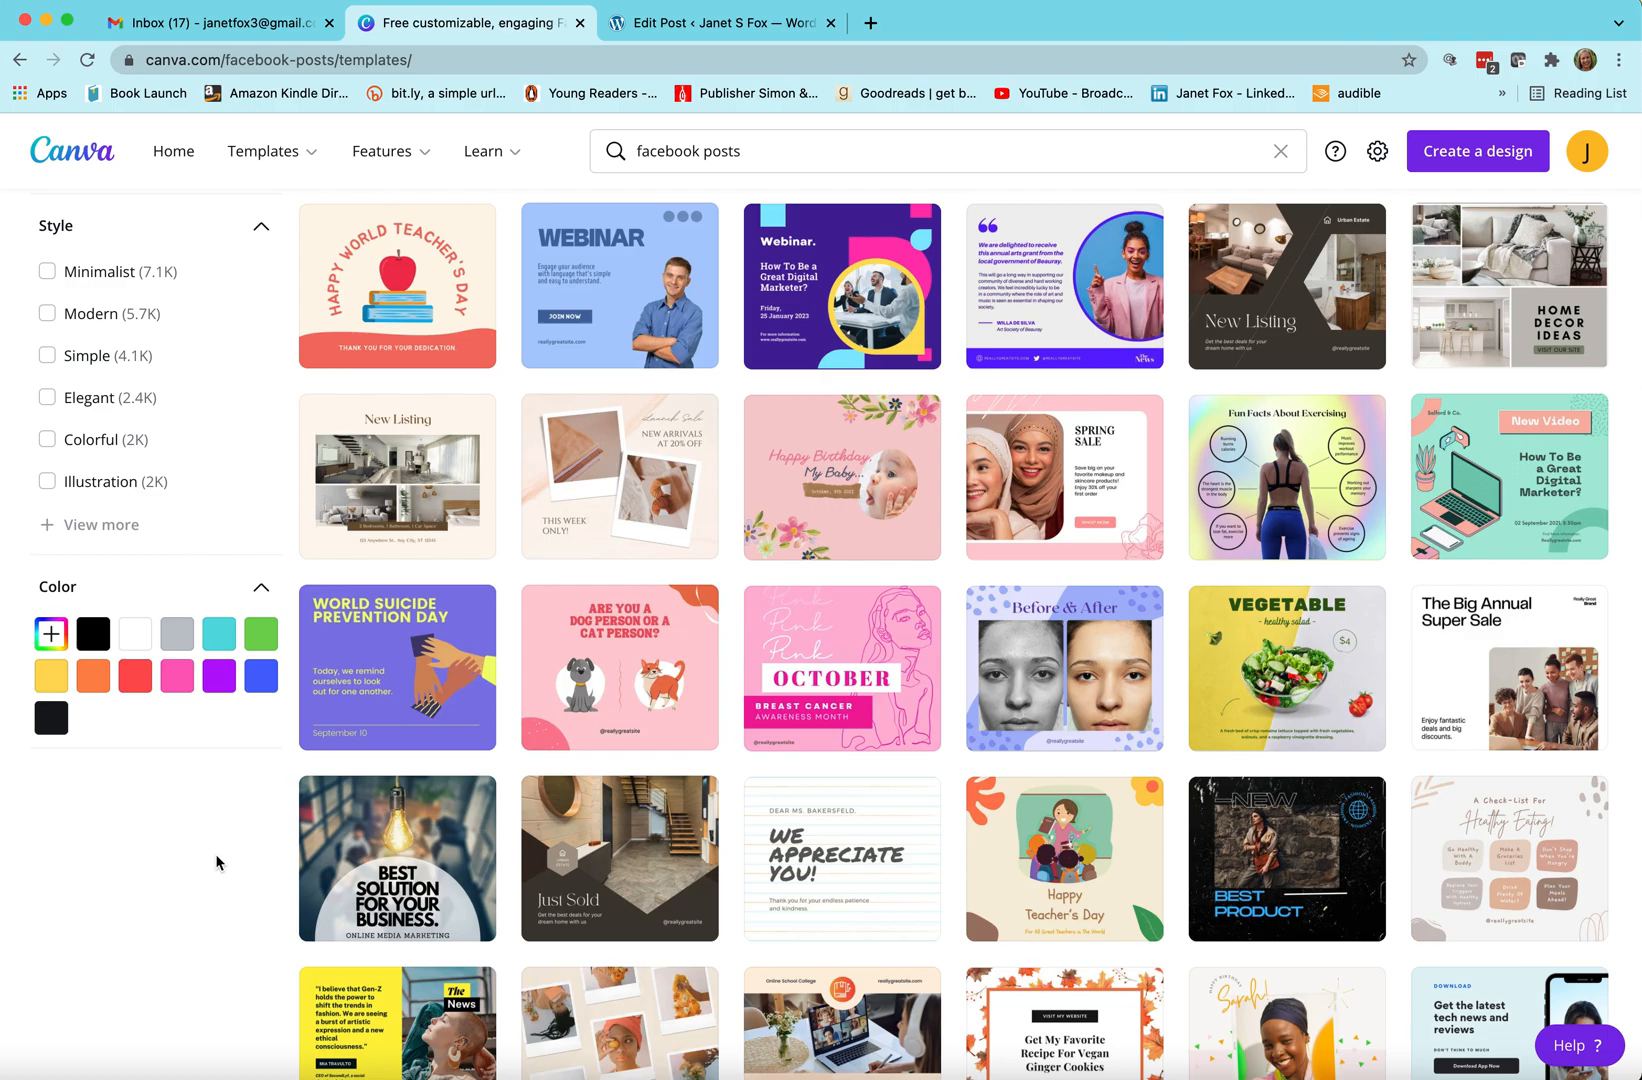
pyautogui.scroll(2, 201, 872)
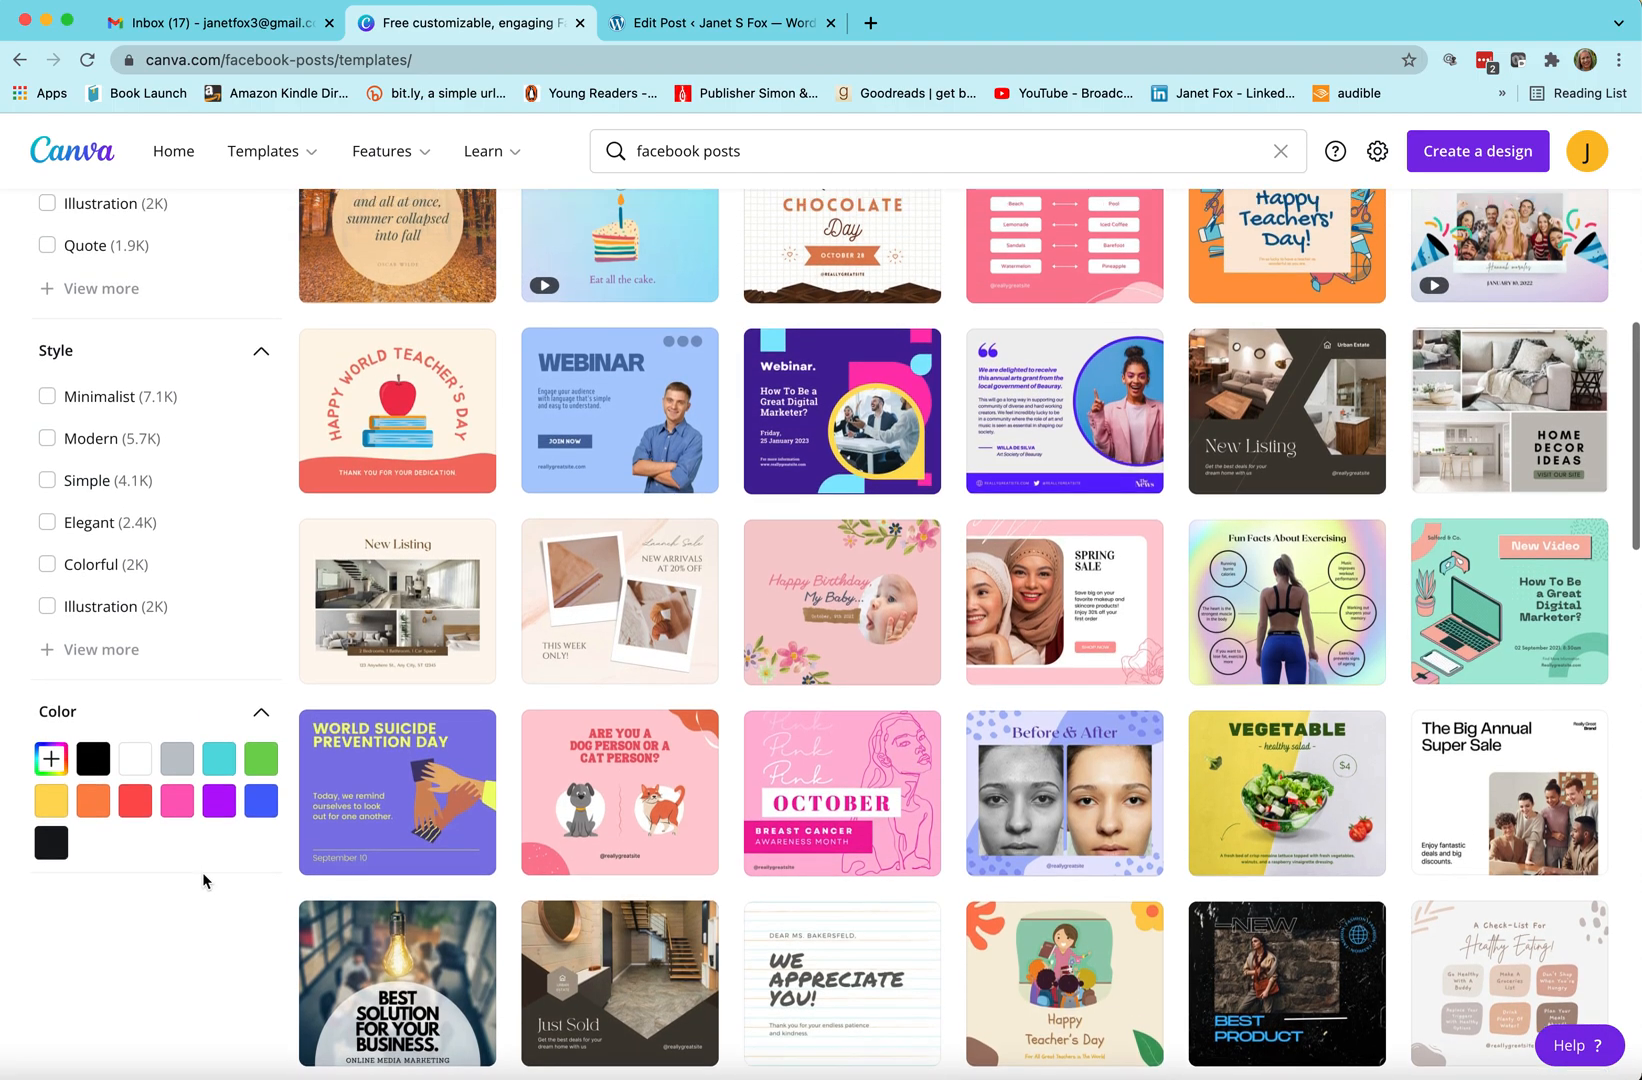
pyautogui.scroll(5, 201, 875)
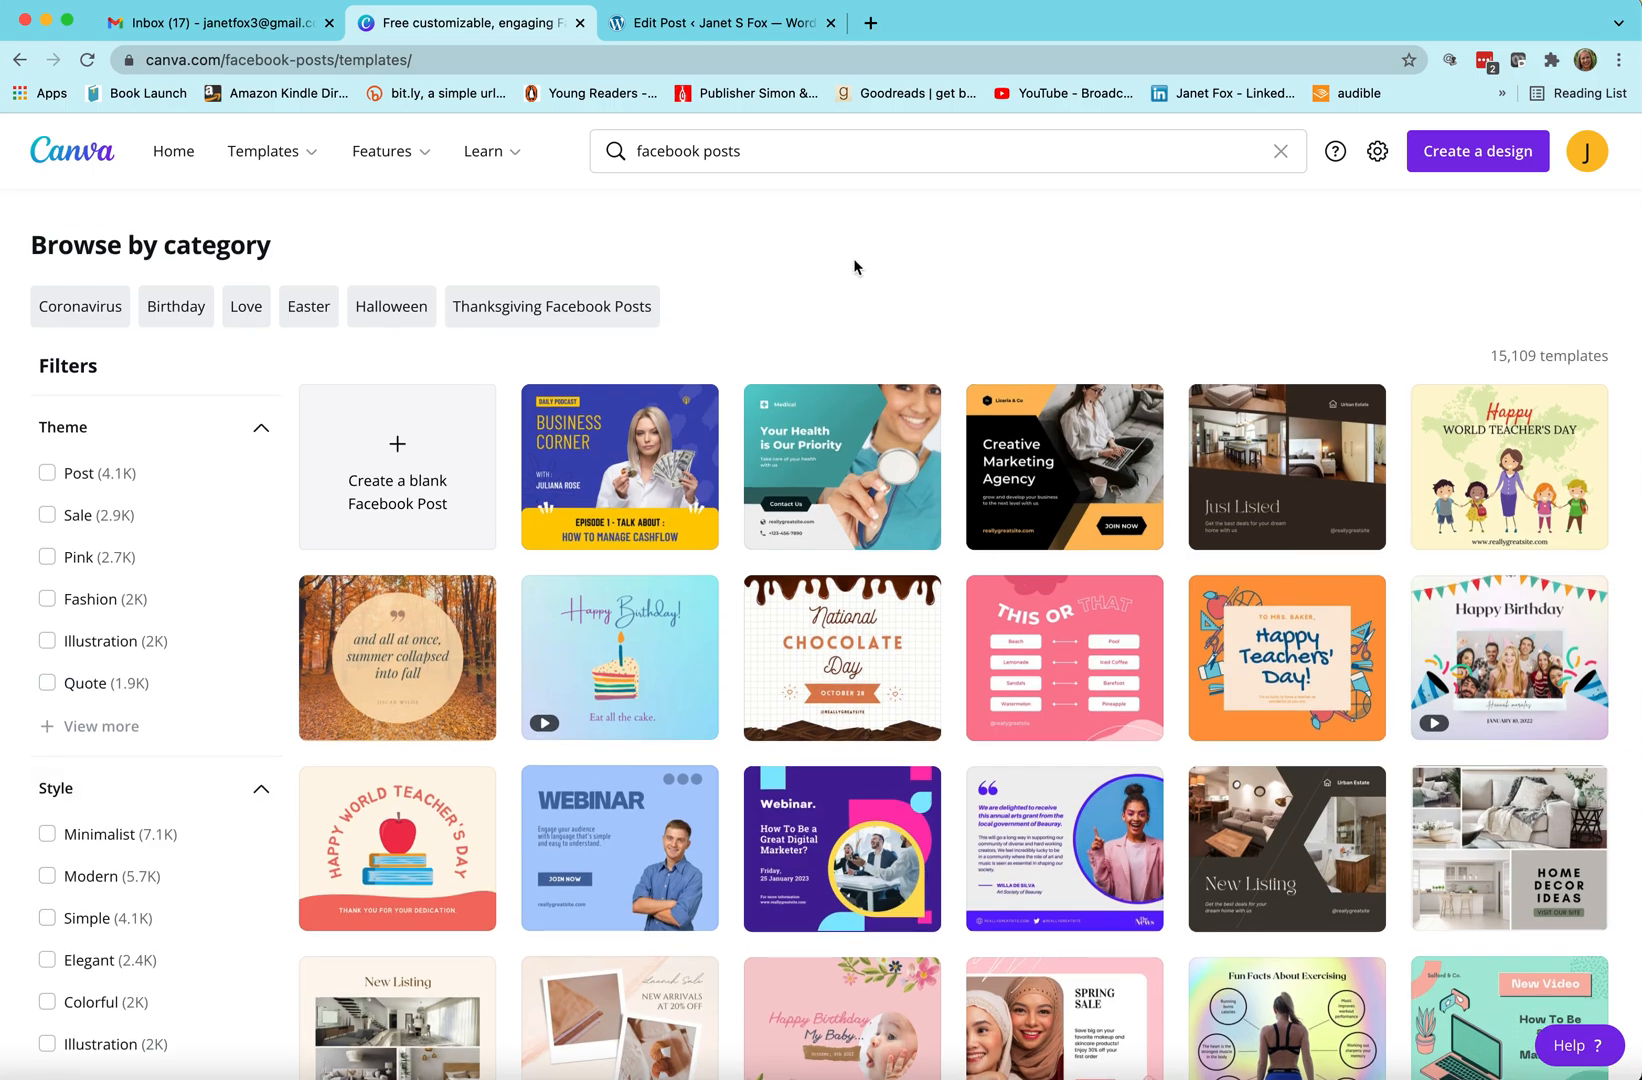
pyautogui.scroll(1, 855, 266)
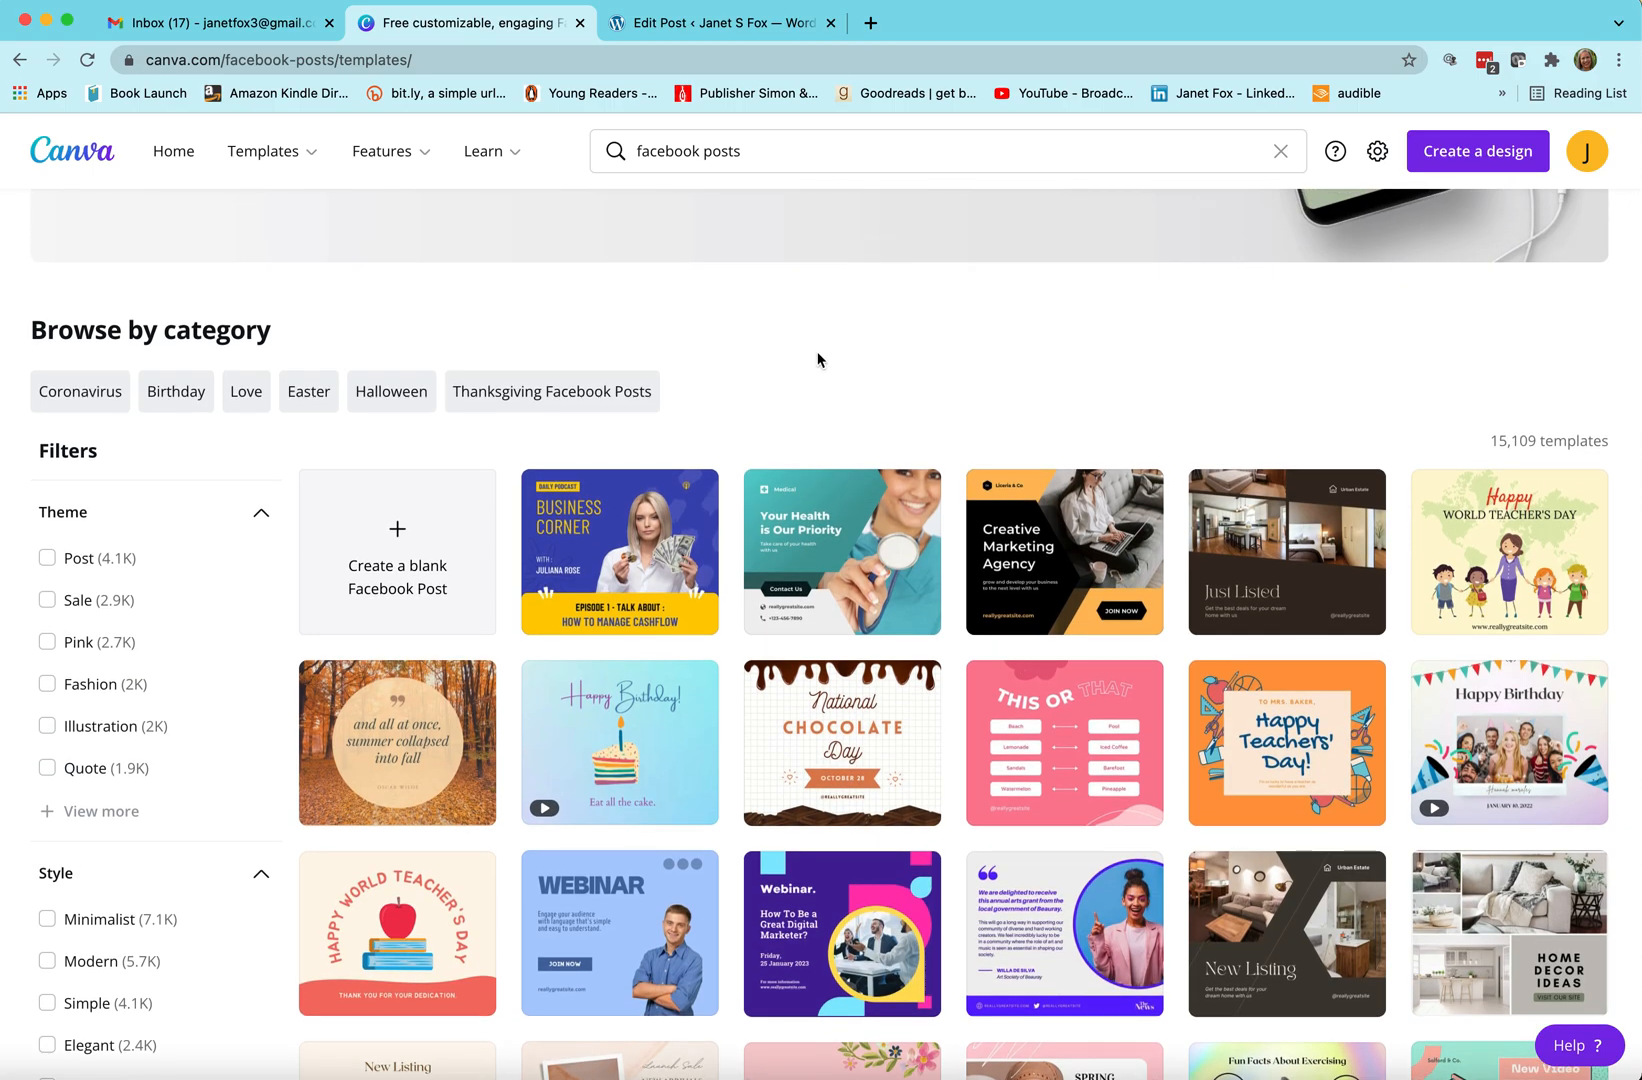
pyautogui.click(391, 545)
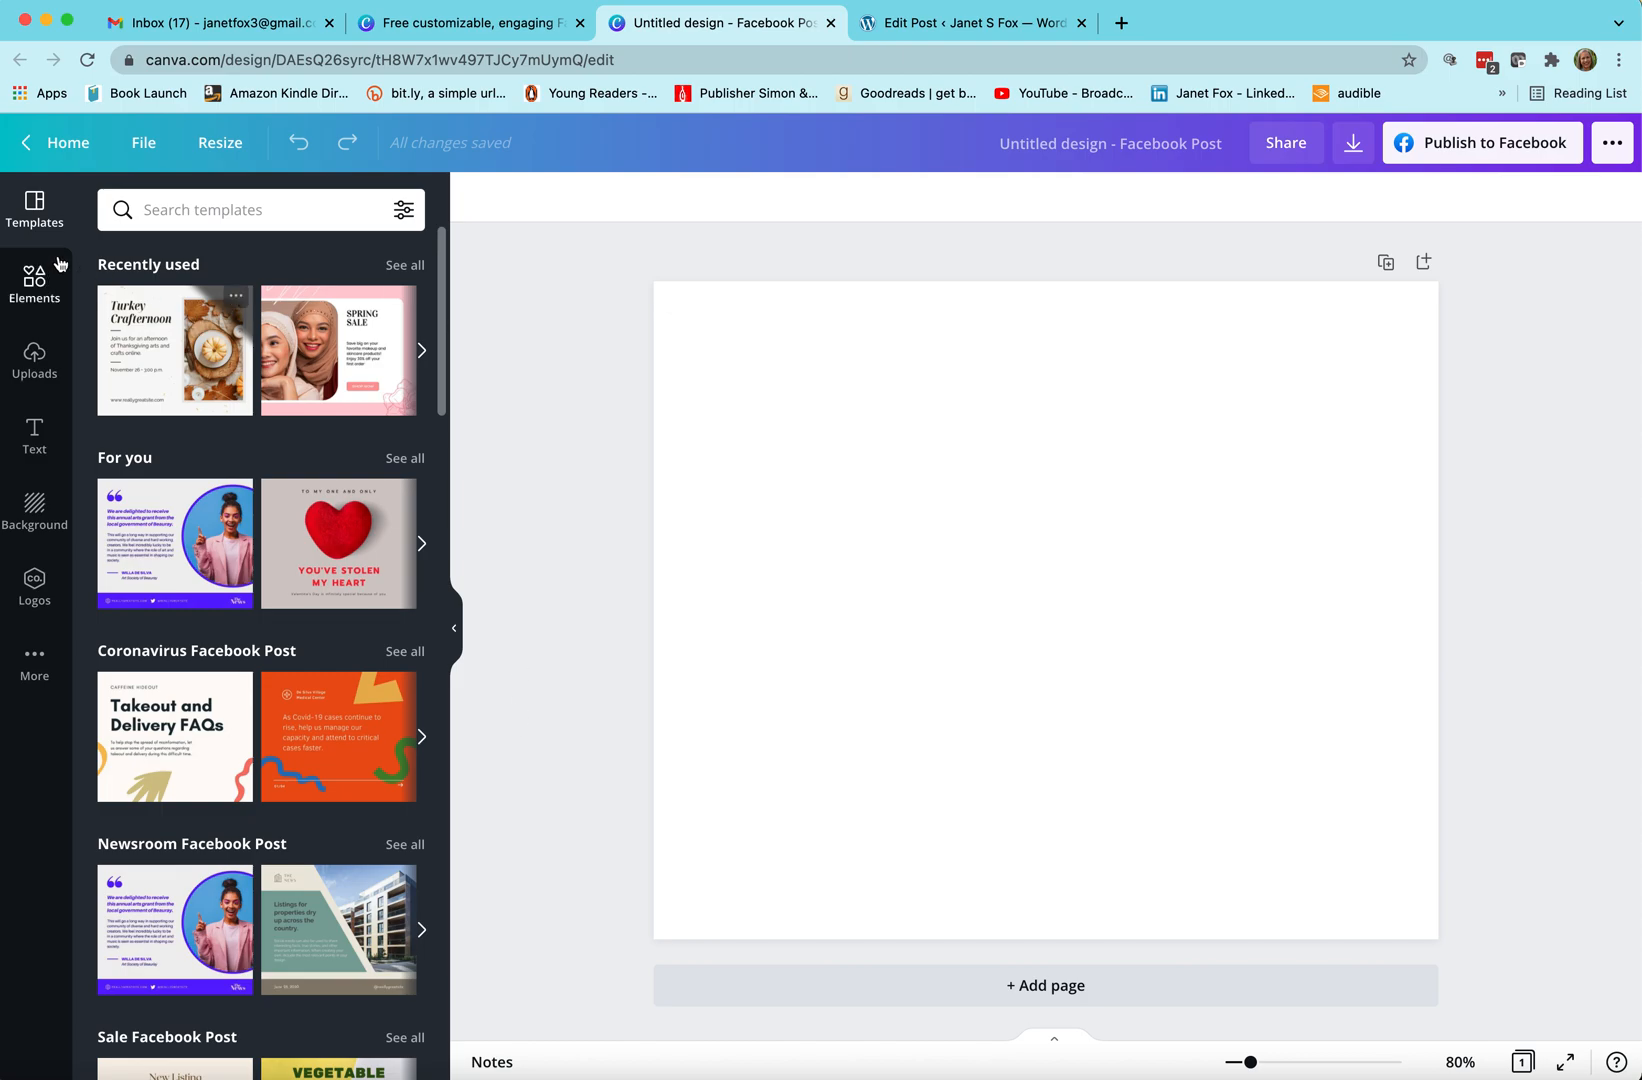
# - Add the uploaded photo of six foreign-language books to the page, scale it down and position it near the page centre
pyautogui.click(33, 360)
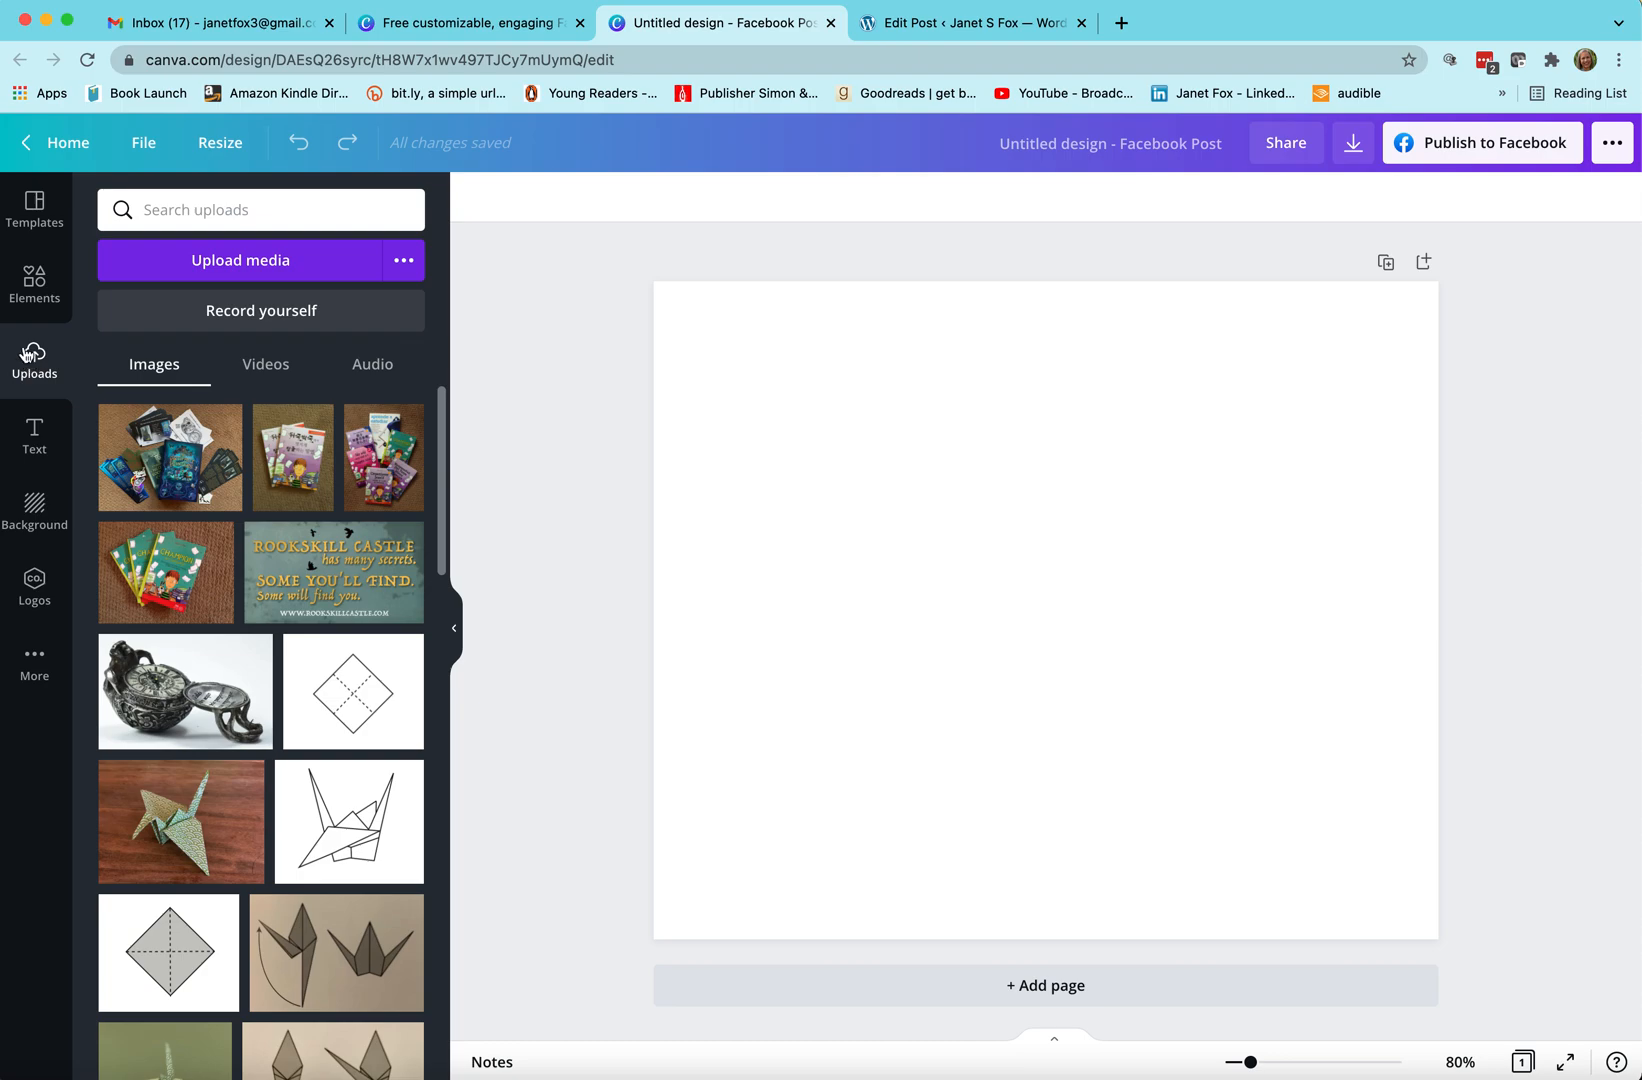
pyautogui.click(376, 472)
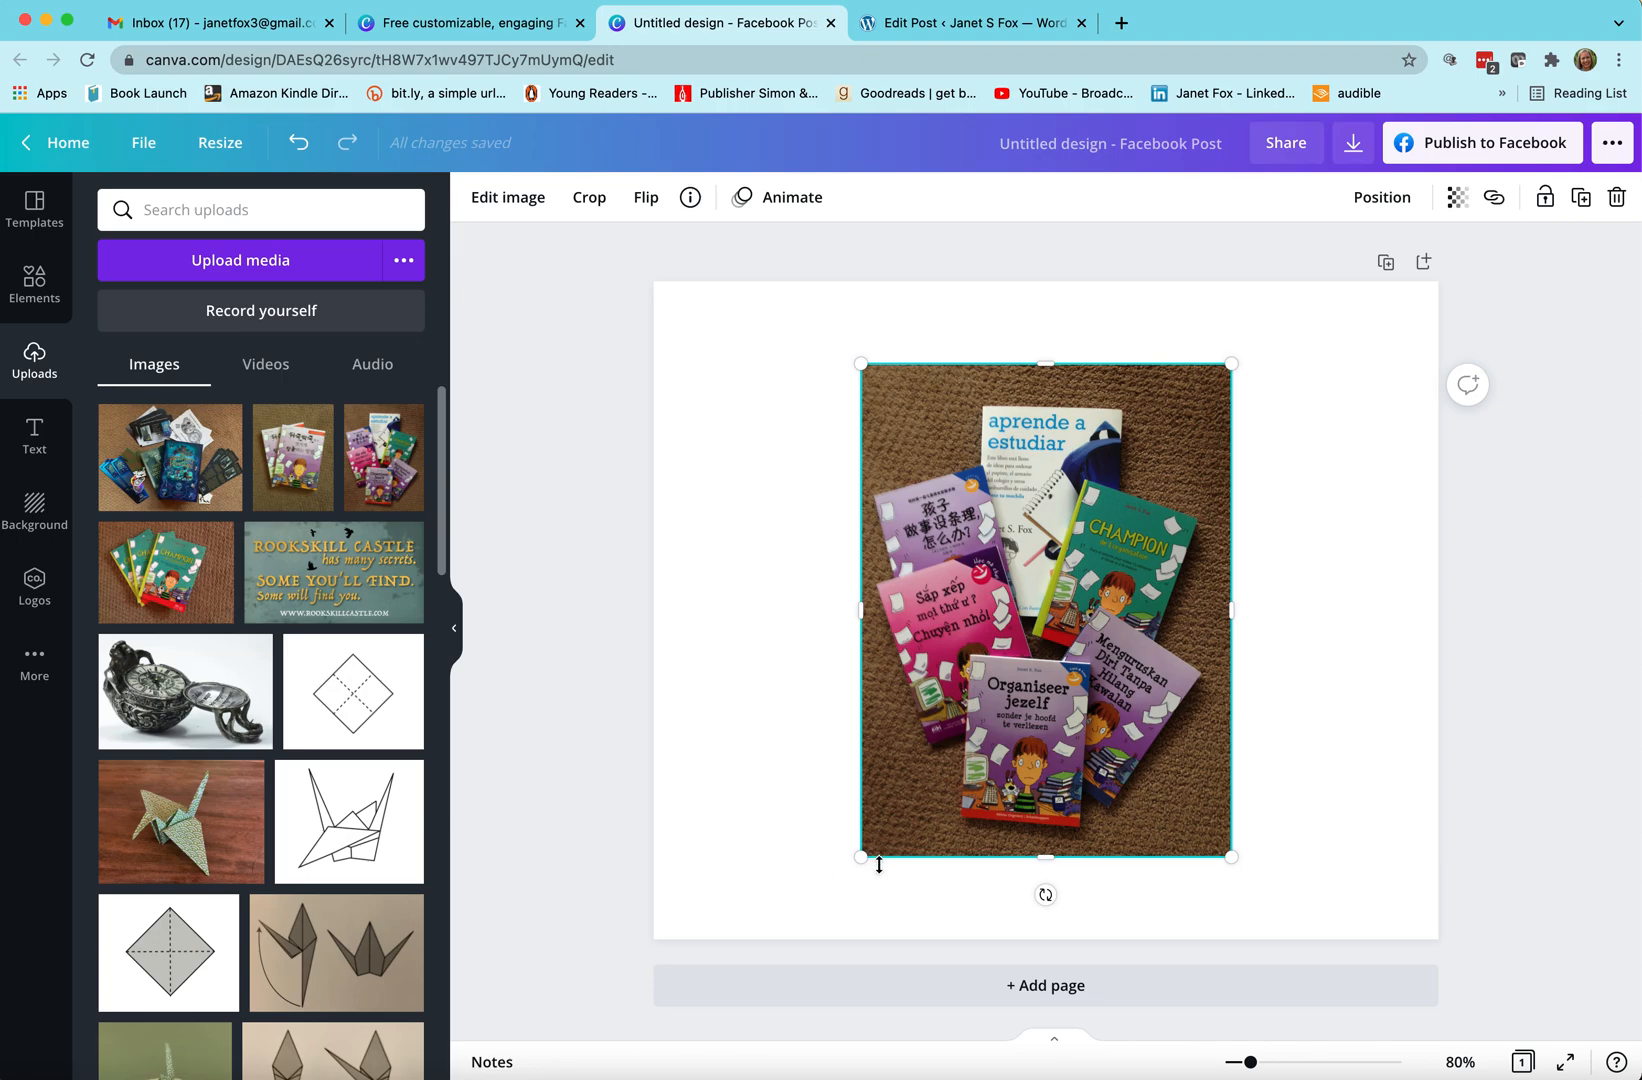
pyautogui.moveTo(861, 857); pyautogui.dragTo(924, 752)
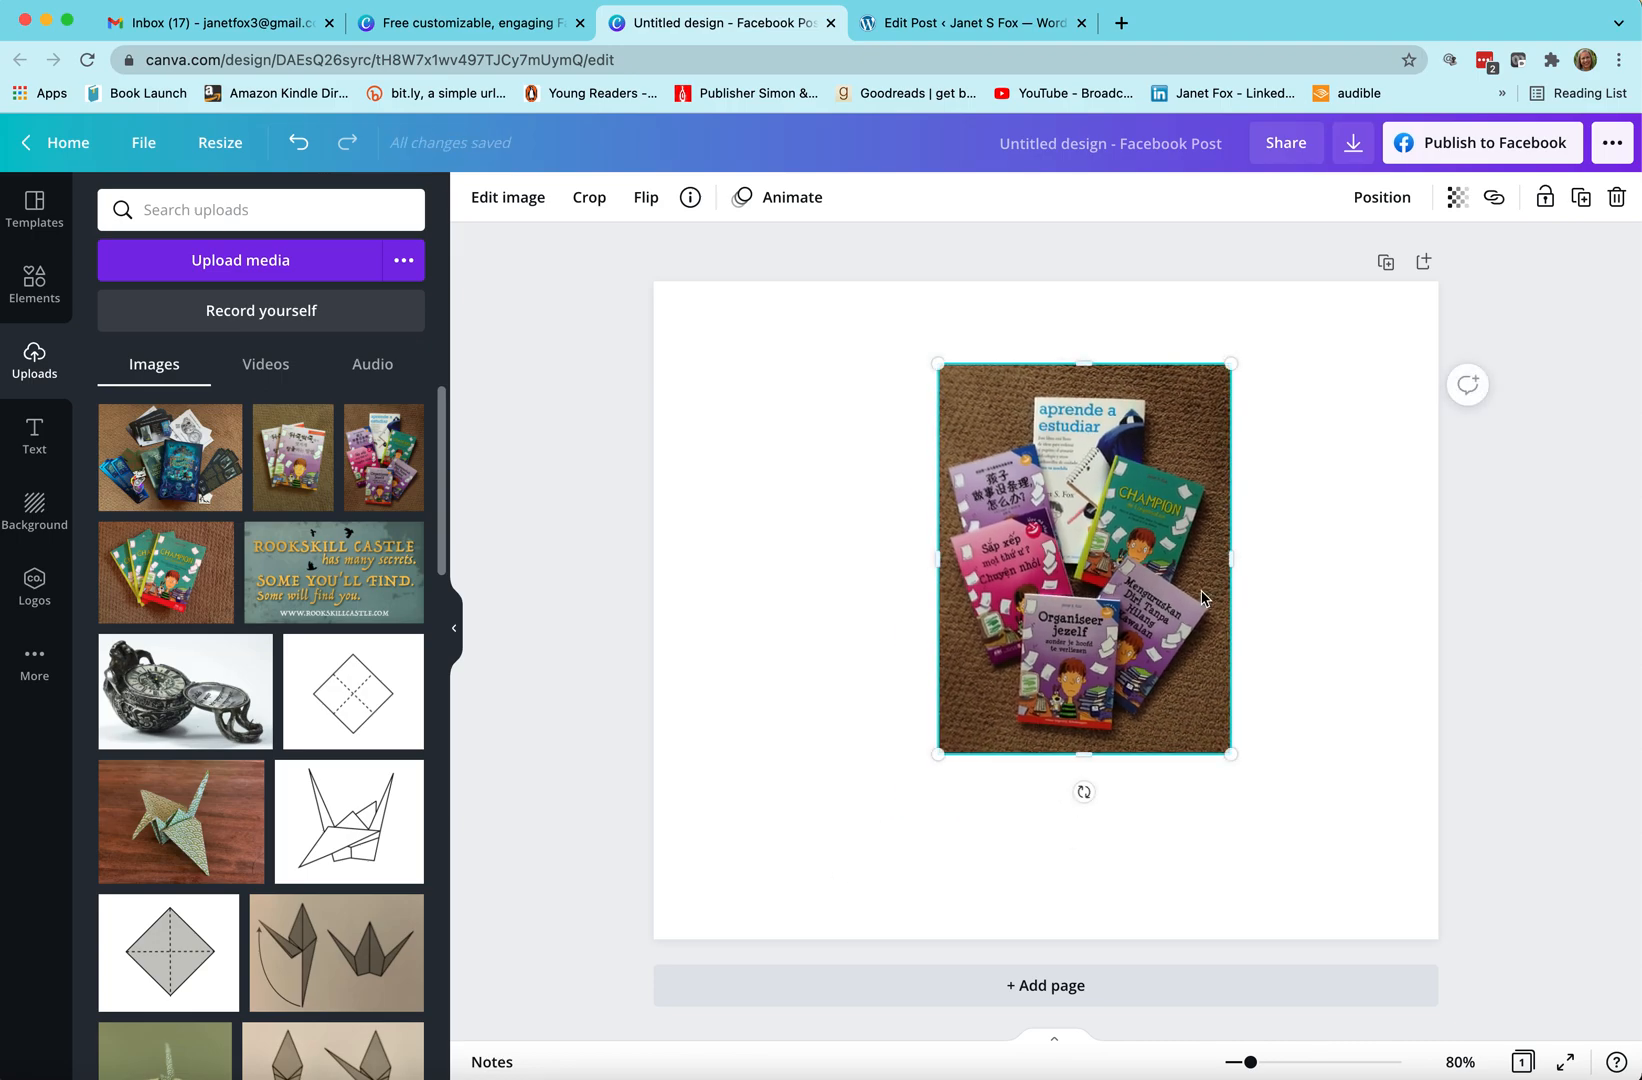
pyautogui.moveTo(1227, 373); pyautogui.dragTo(1212, 391)
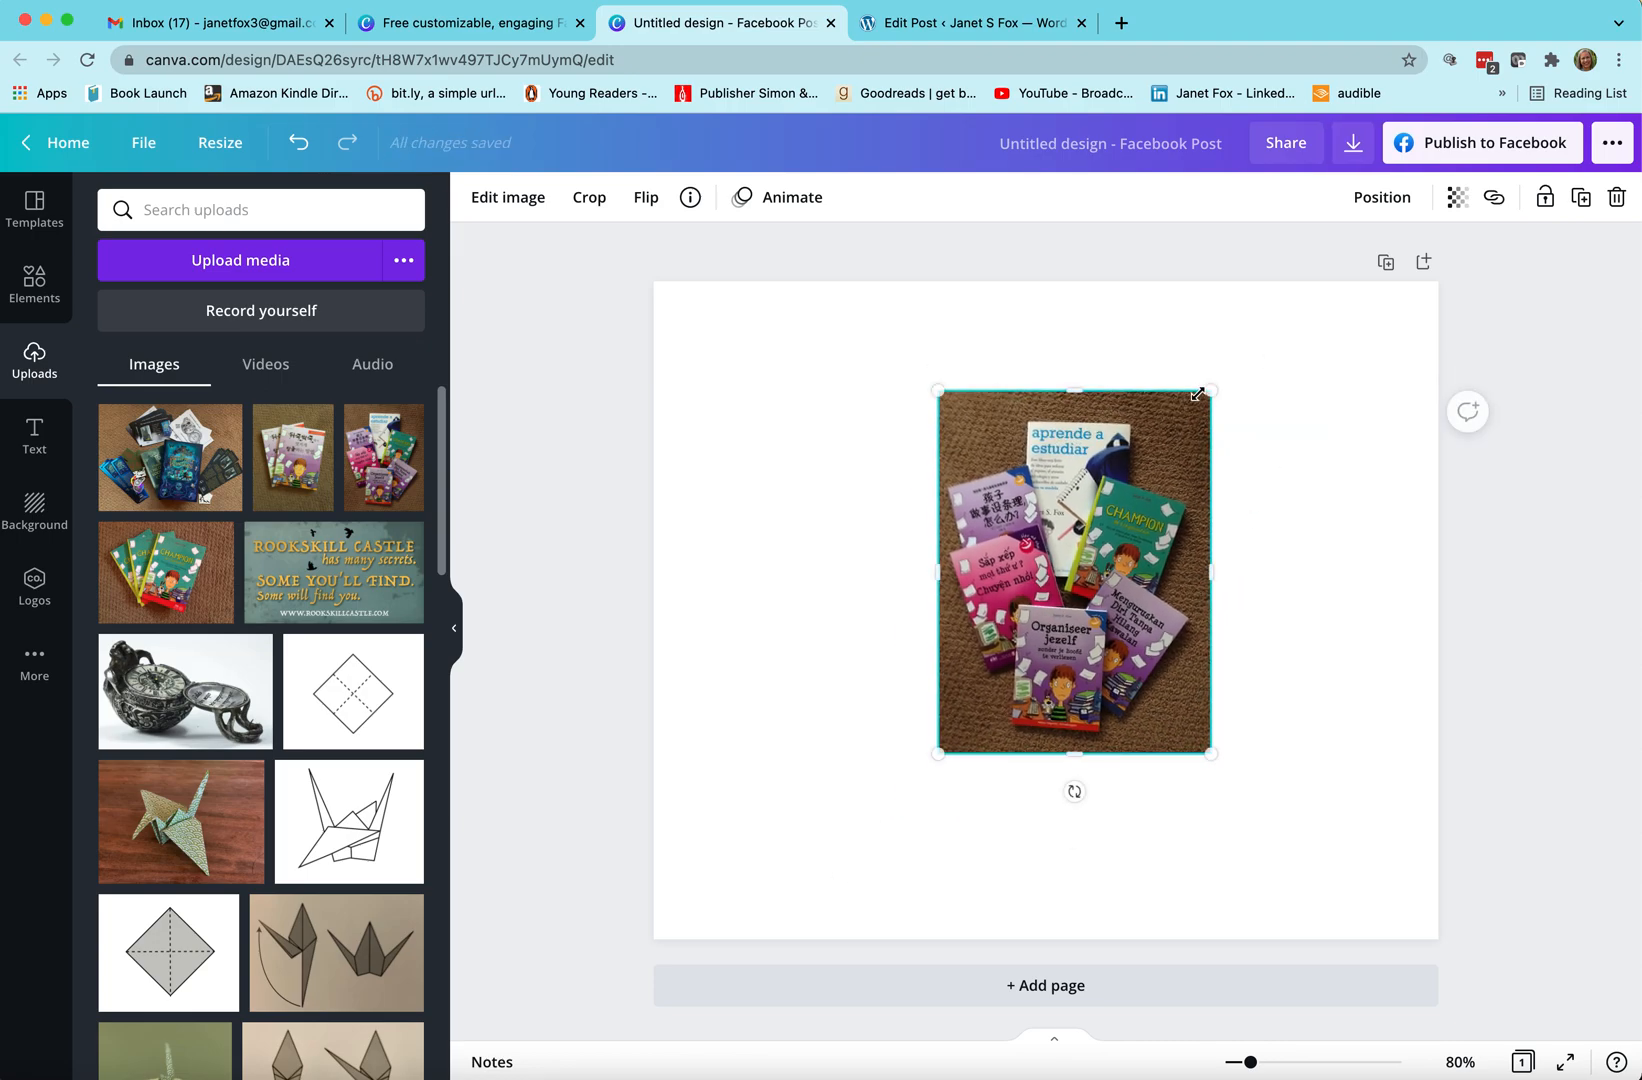
pyautogui.moveTo(1104, 547); pyautogui.dragTo(1089, 555)
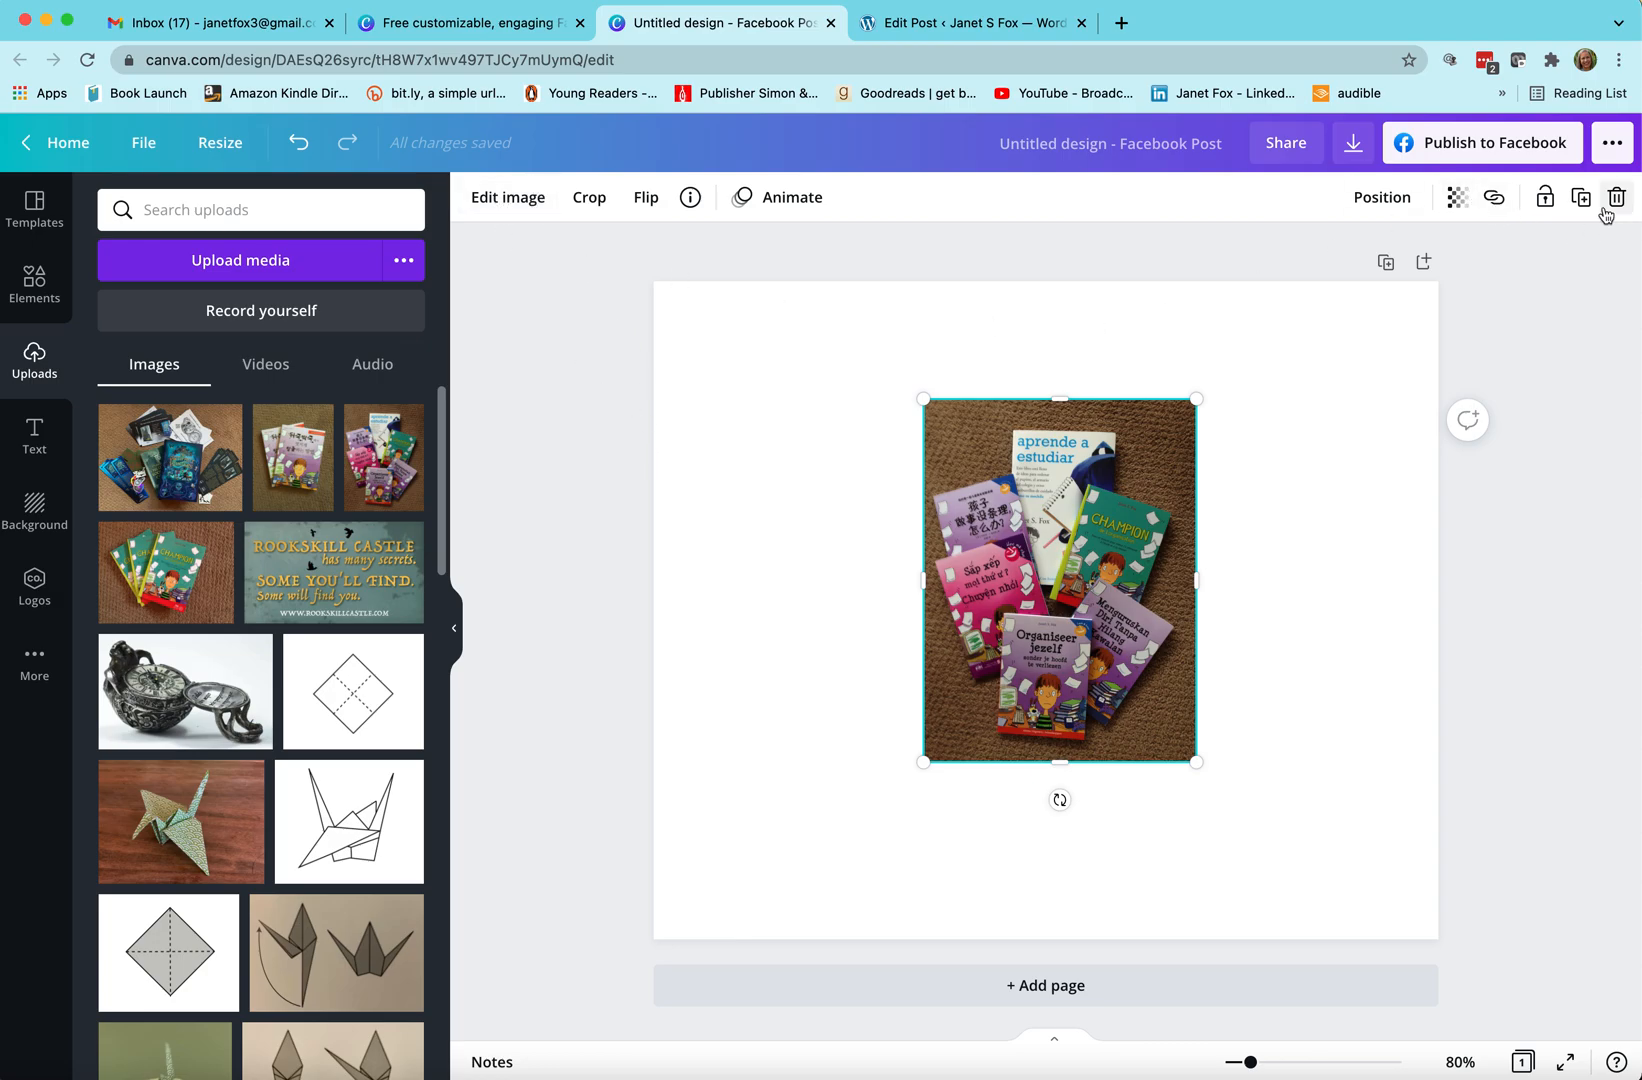
# - Check the transparency setting of the six-book photo, leaving it at 100
pyautogui.click(1457, 200)
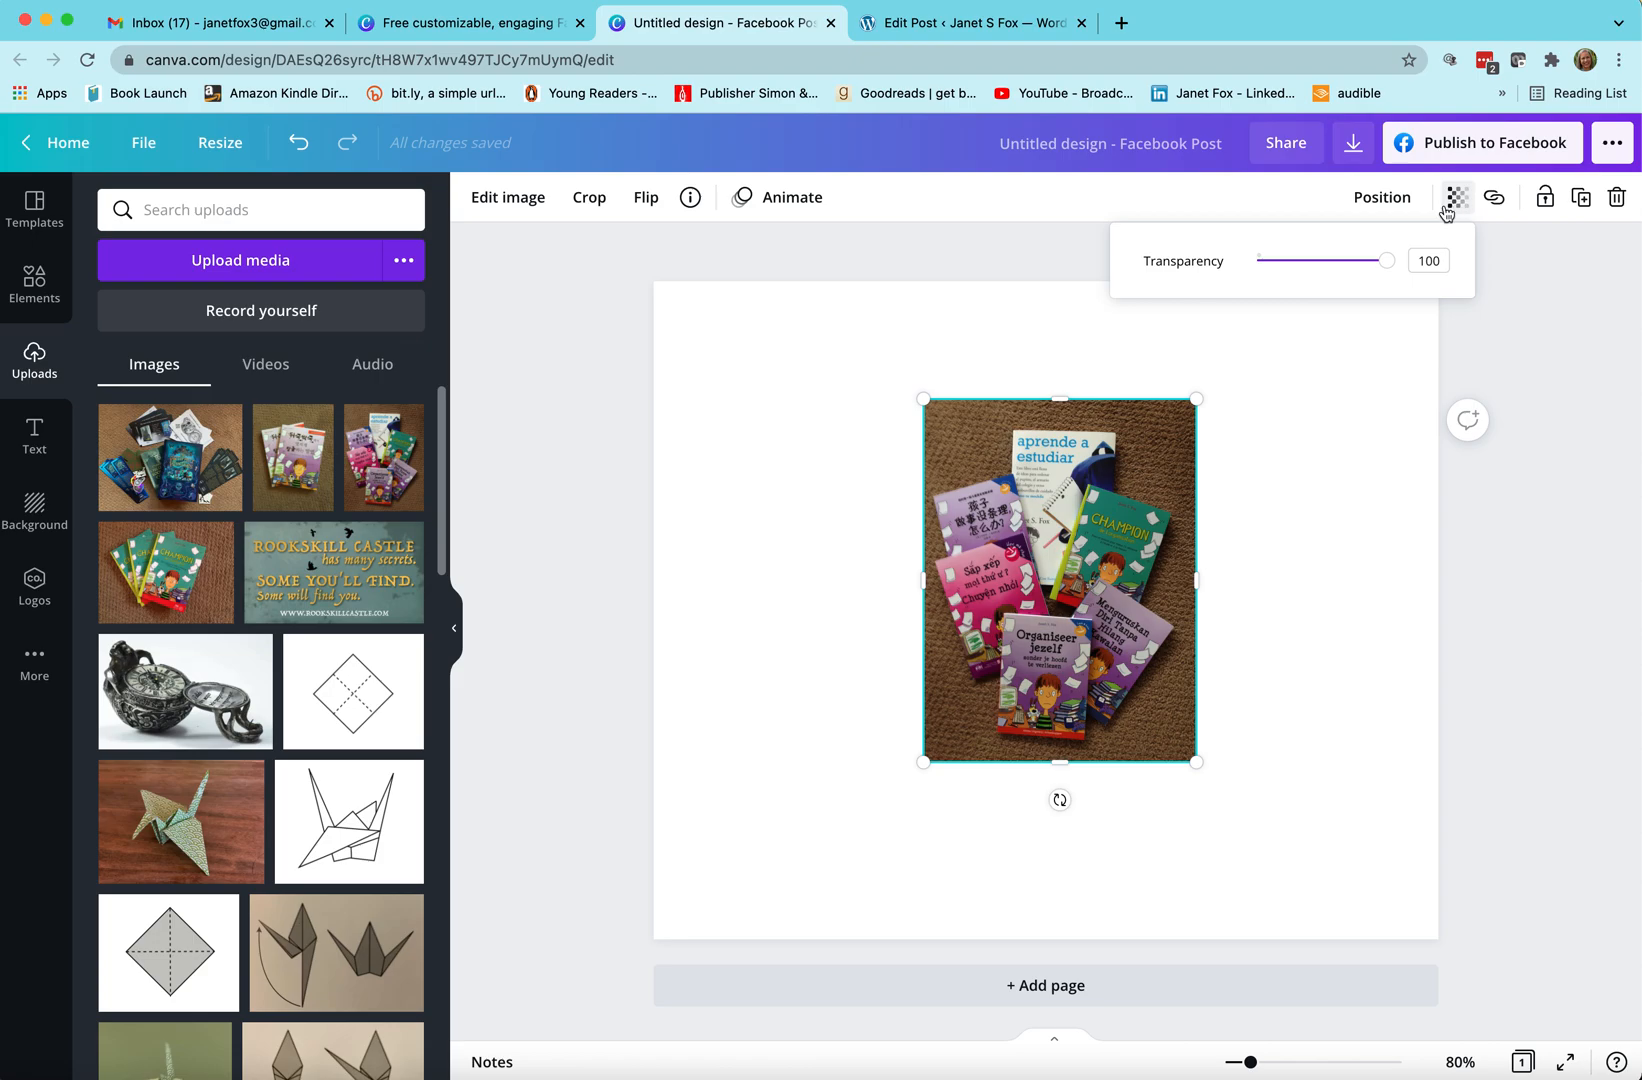
pyautogui.moveTo(1390, 265)
pyautogui.mouseDown()
pyautogui.moveTo(1290, 286)
pyautogui.moveTo(1389, 268)
pyautogui.mouseUp()
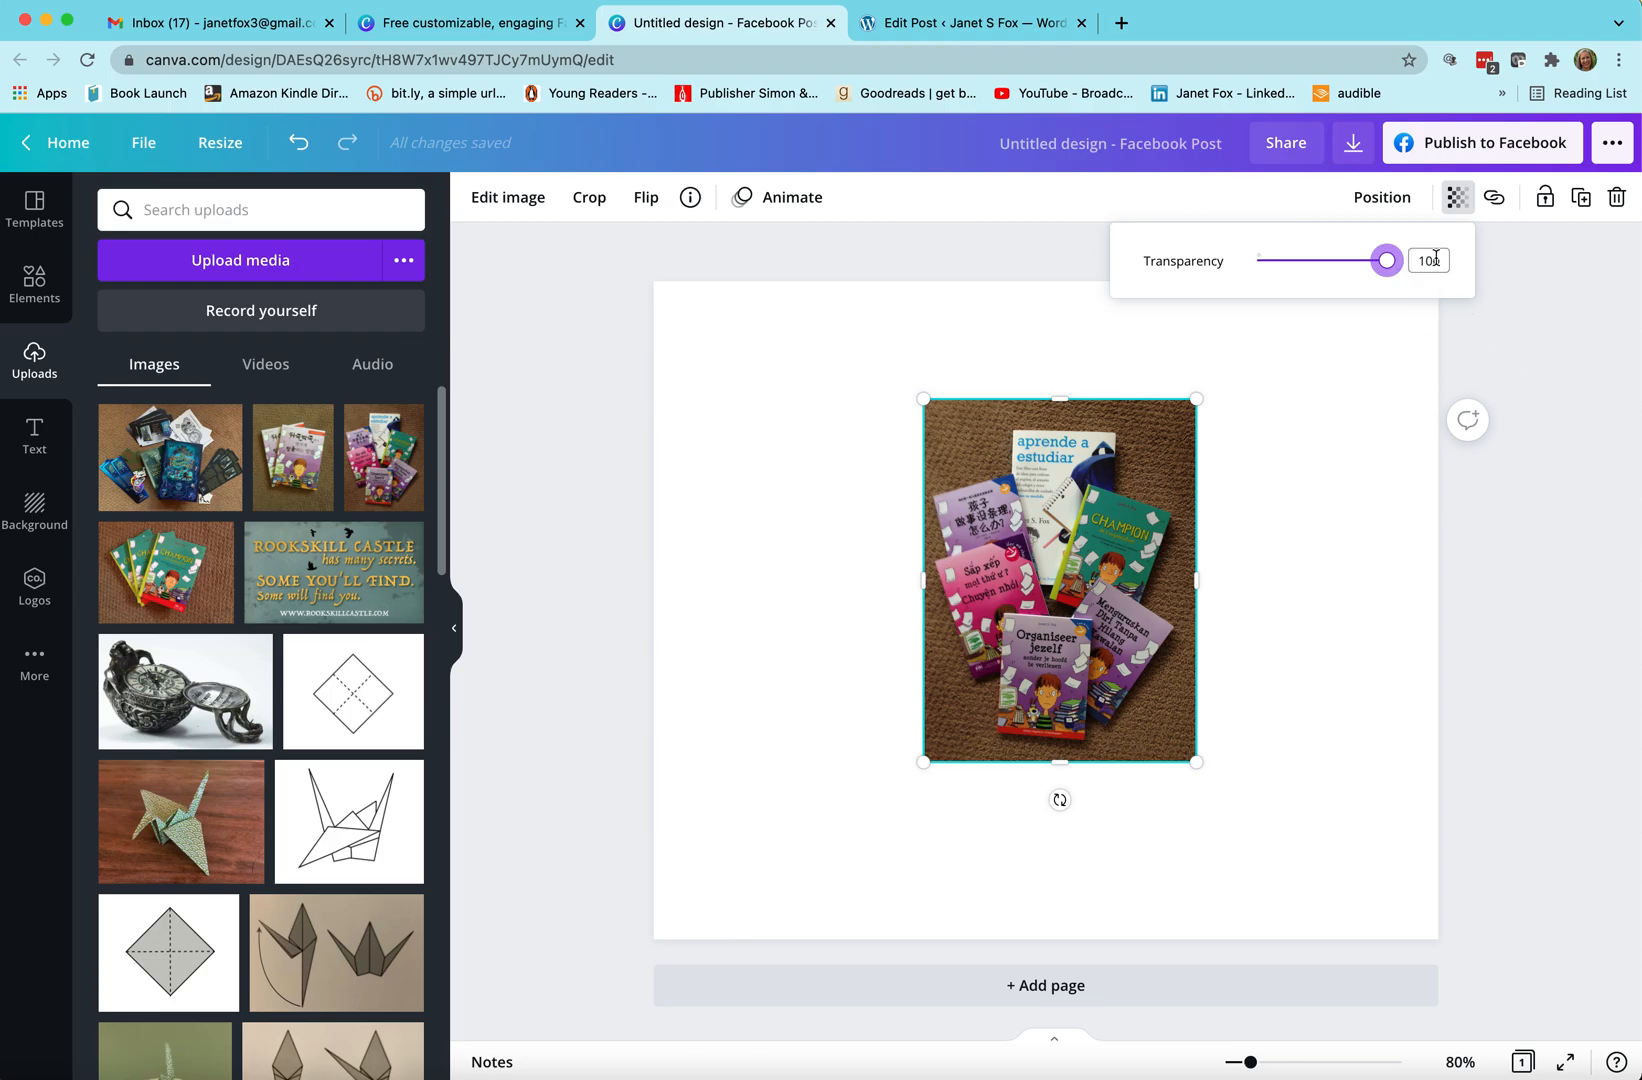
pyautogui.click(1533, 305)
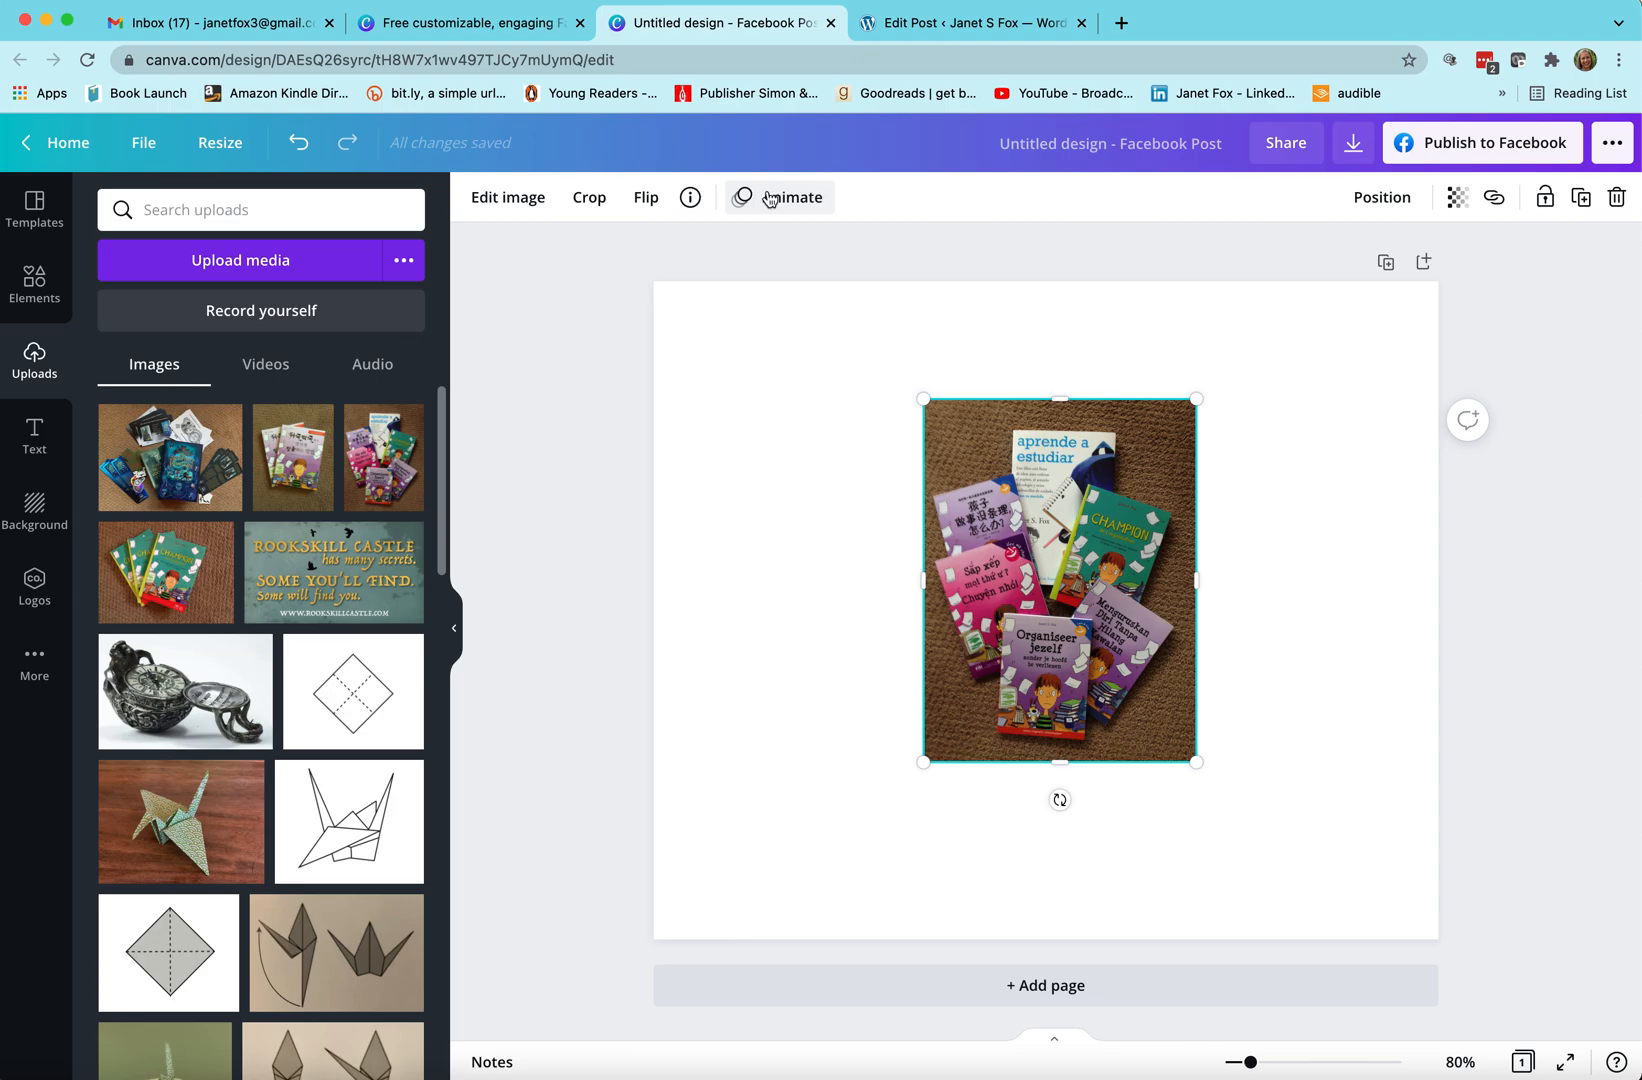
# - Examine the adjustments, filters and effects available for editing the six-book photo
pyautogui.click(494, 205)
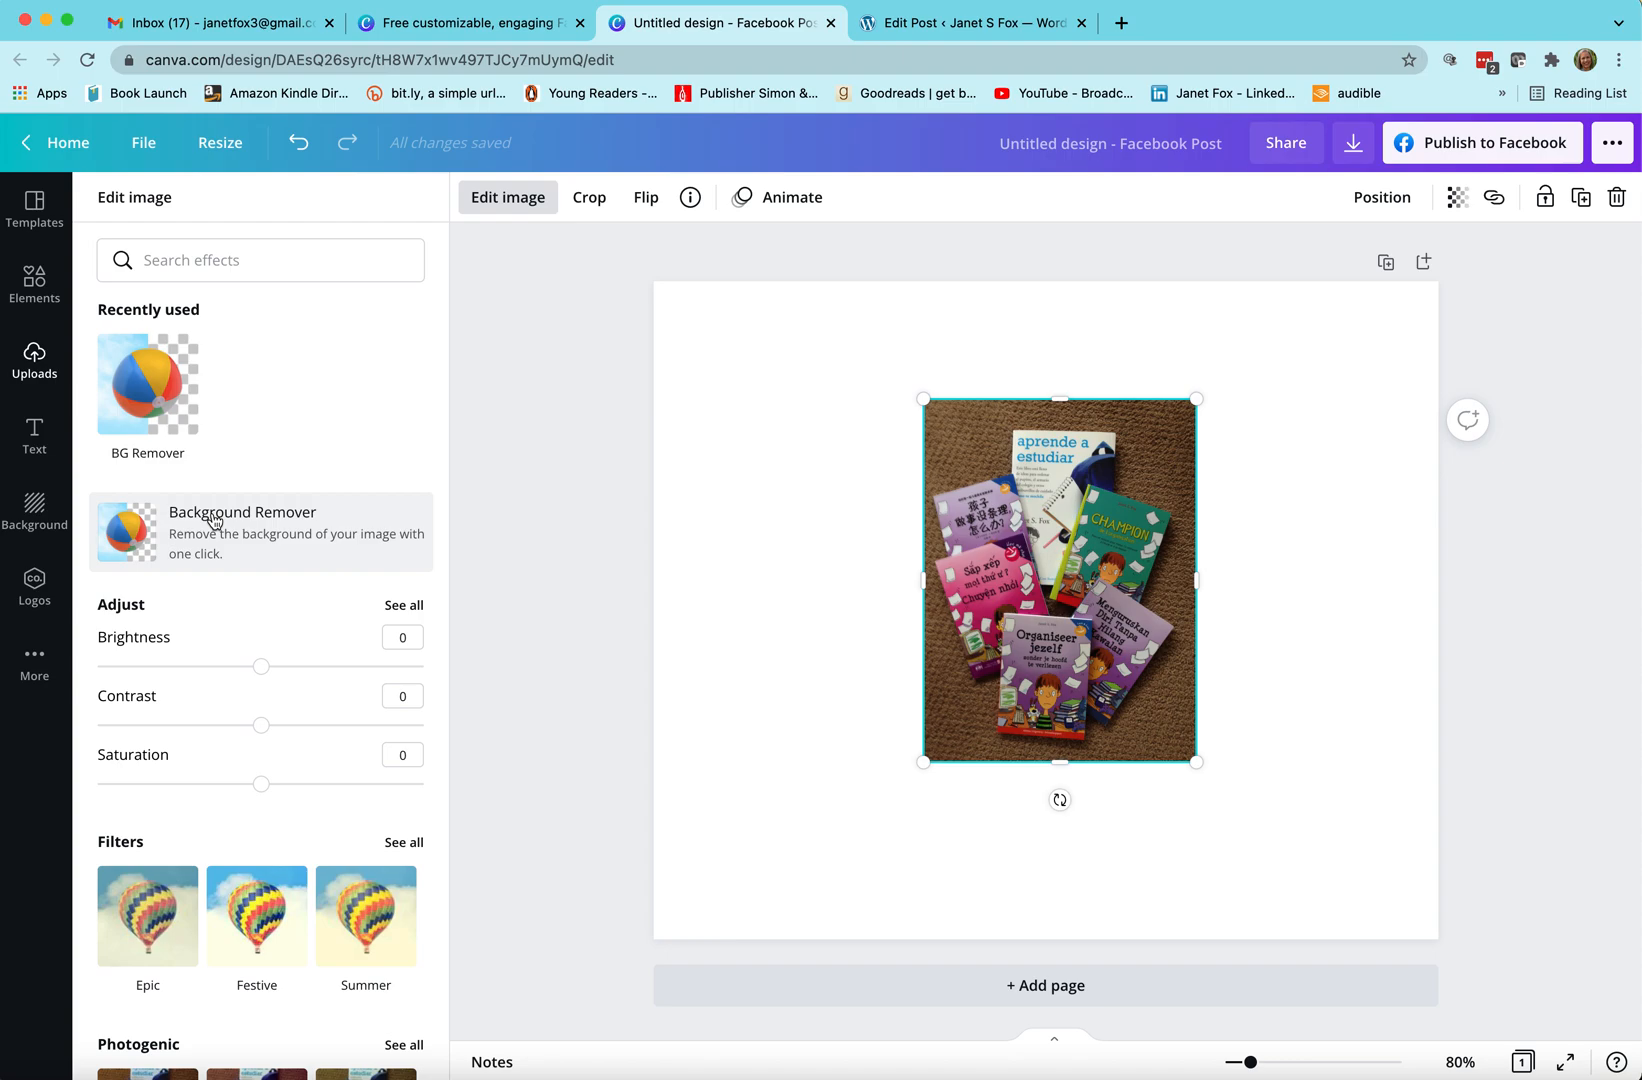
pyautogui.scroll(-3, 354, 411)
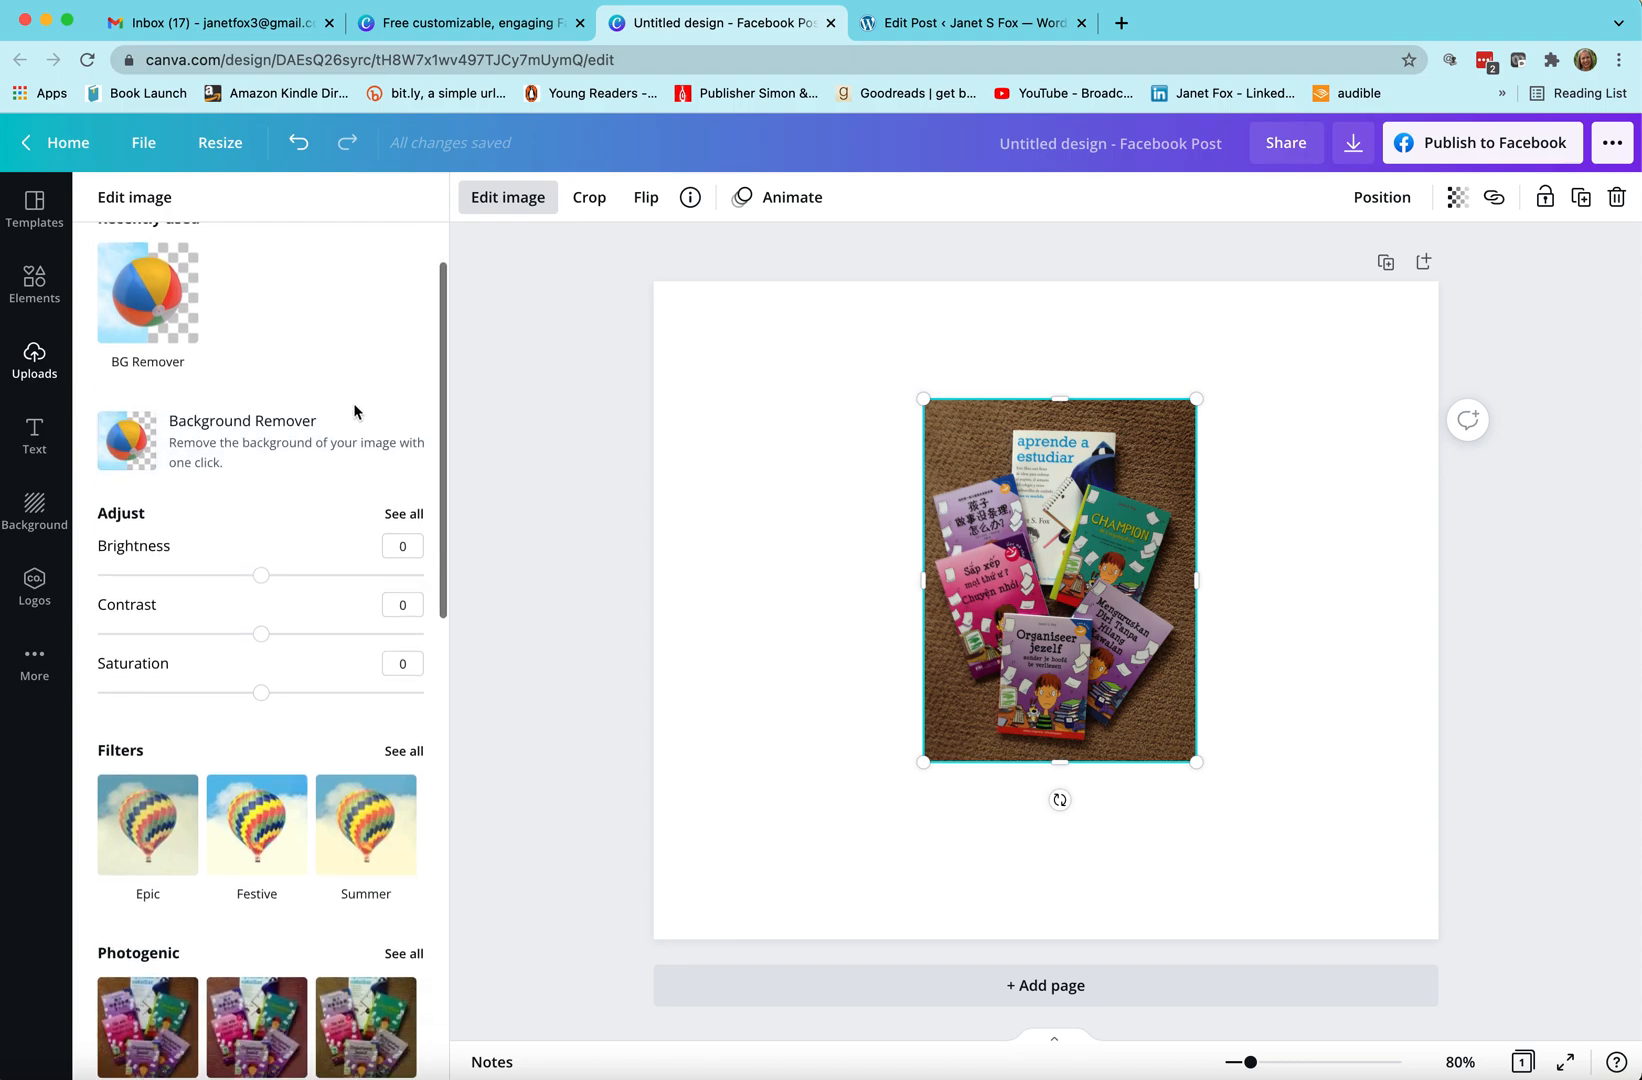
pyautogui.scroll(-3, 350, 740)
pyautogui.scroll(-3, 350, 720)
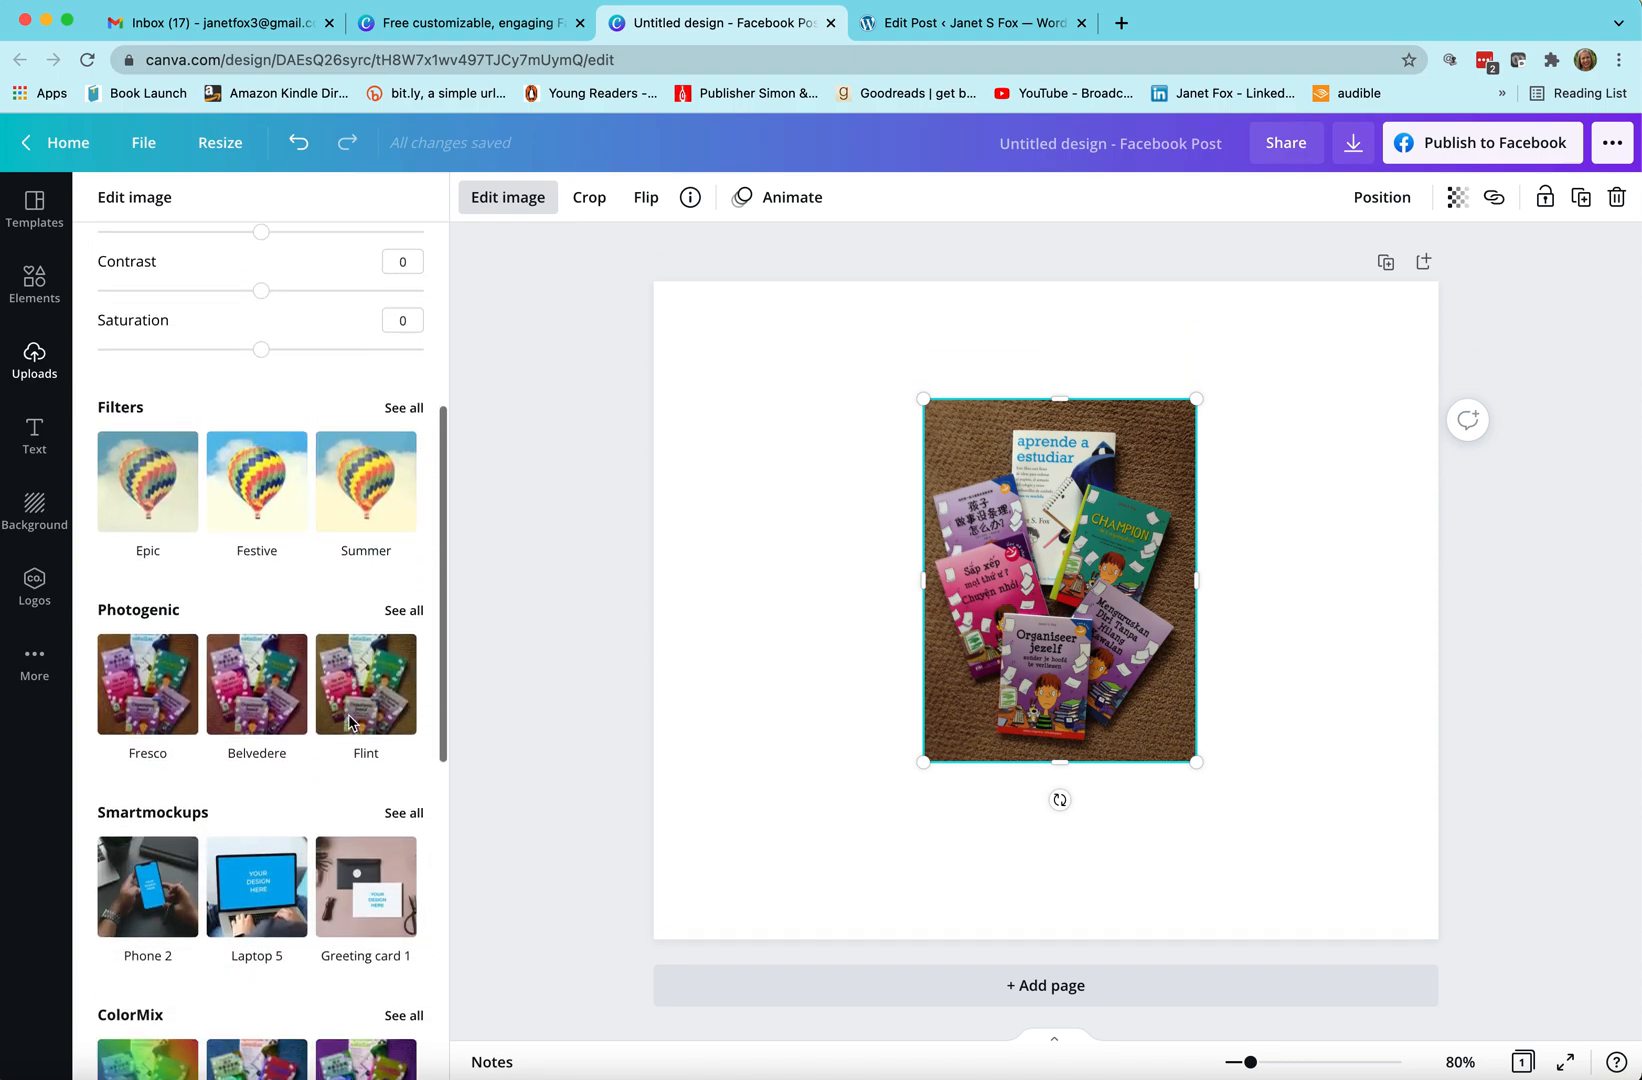
pyautogui.scroll(-2, 295, 710)
pyautogui.scroll(-5, 295, 710)
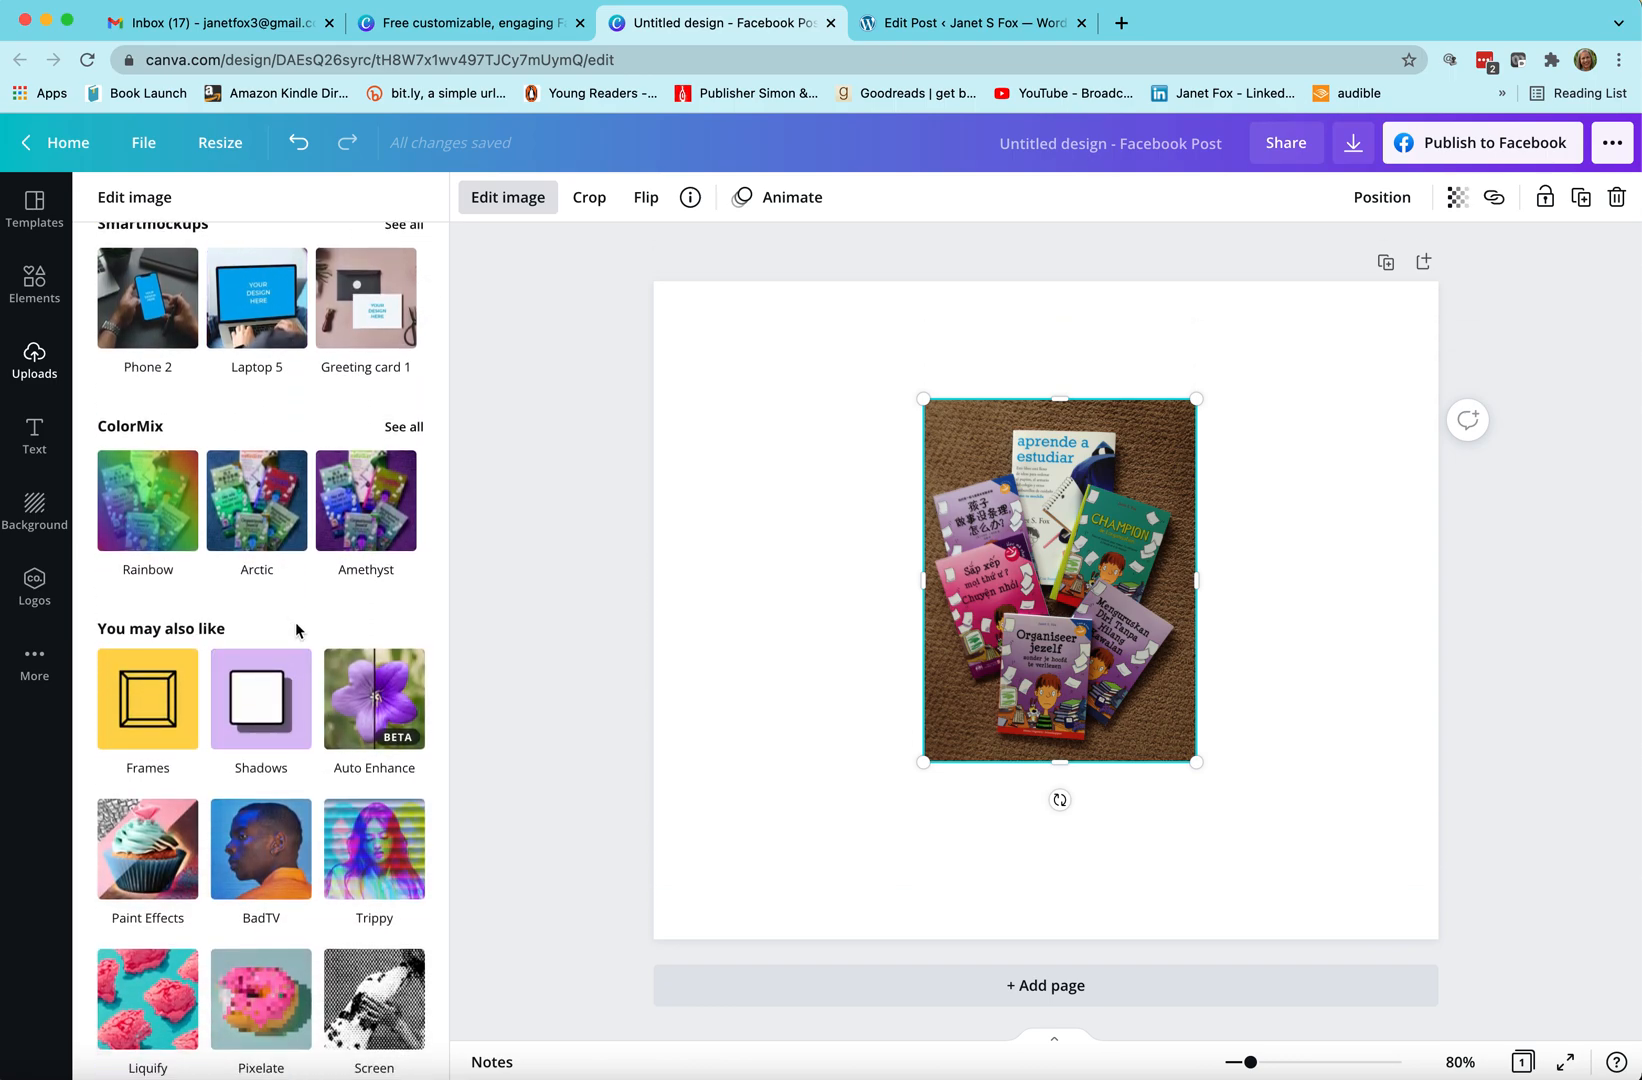
pyautogui.scroll(-2, 274, 613)
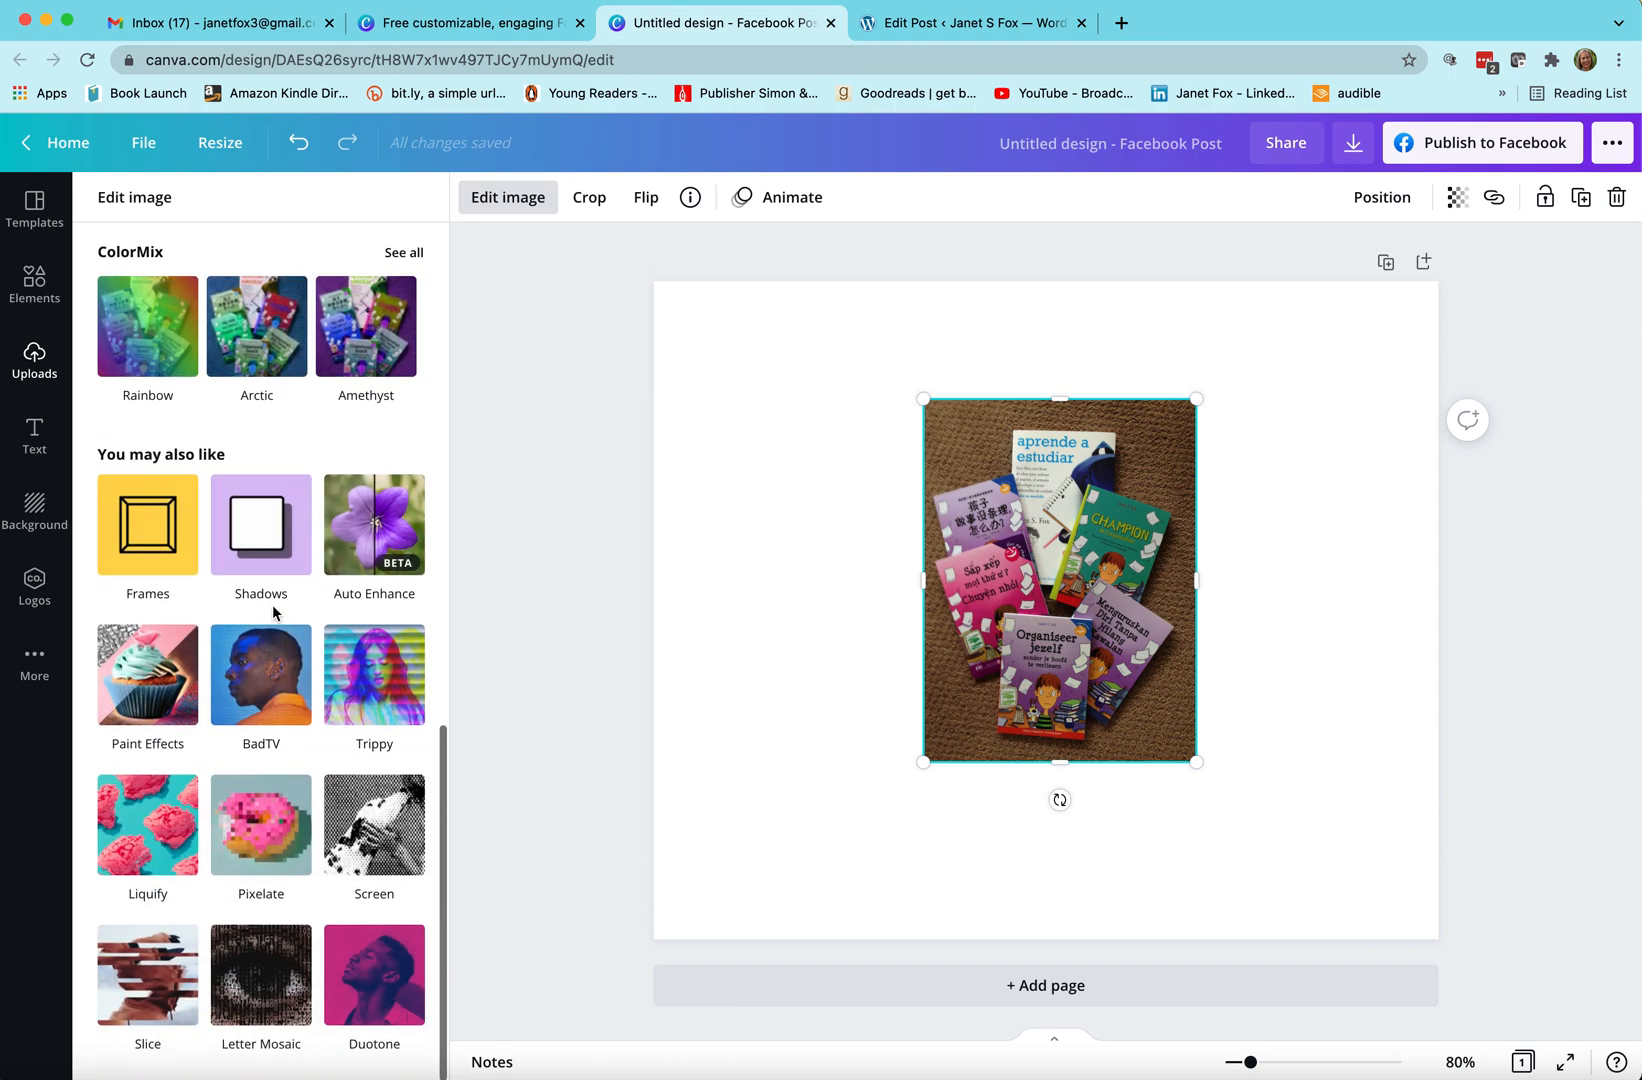
pyautogui.scroll(1, 274, 613)
pyautogui.scroll(-1, 274, 613)
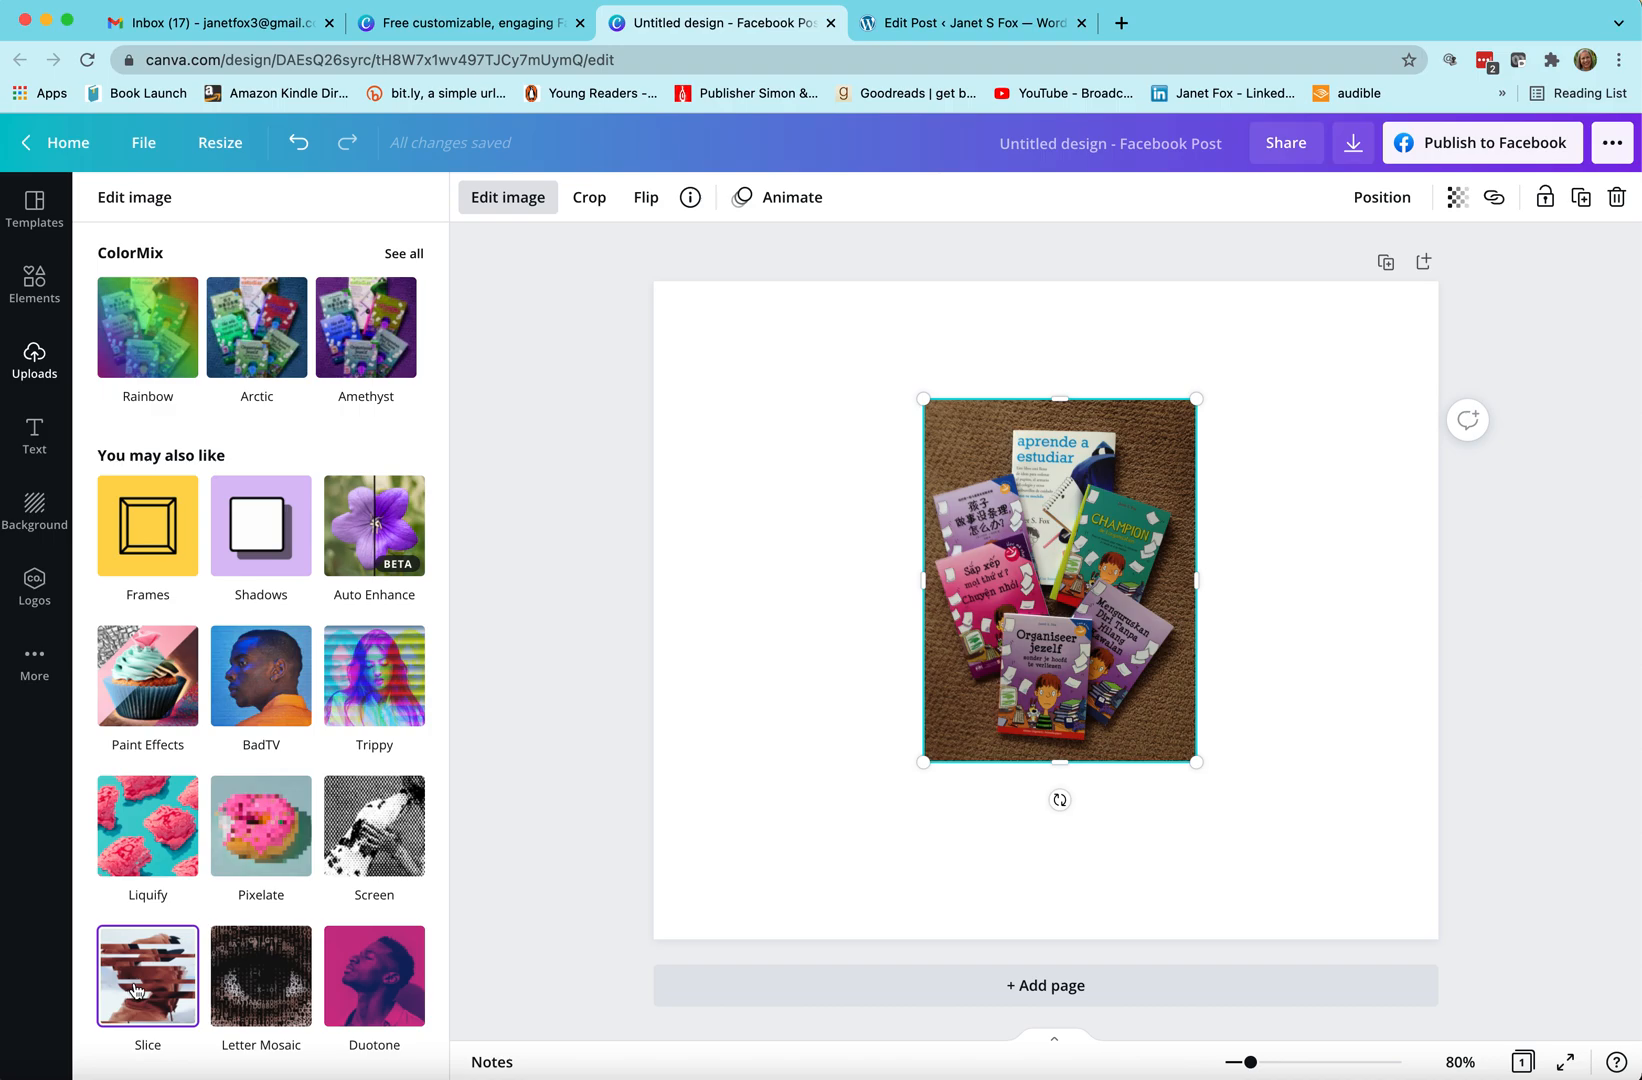
pyautogui.scroll(10, 286, 718)
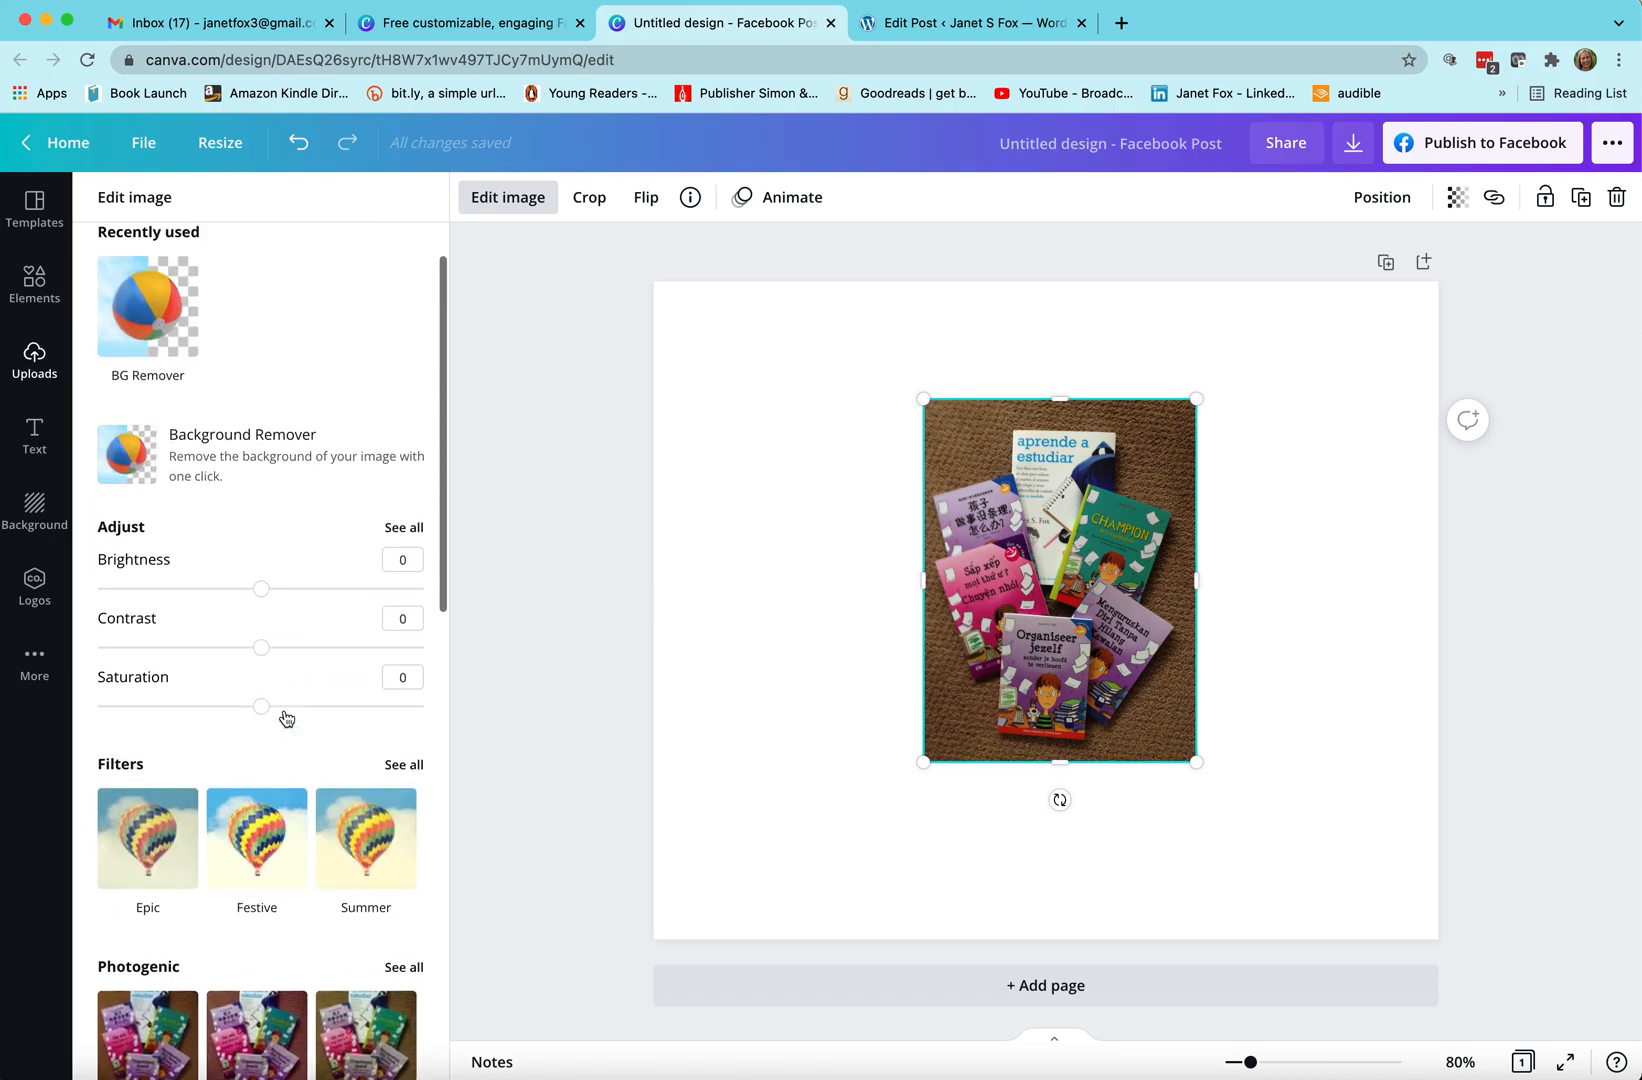
pyautogui.scroll(2, 286, 718)
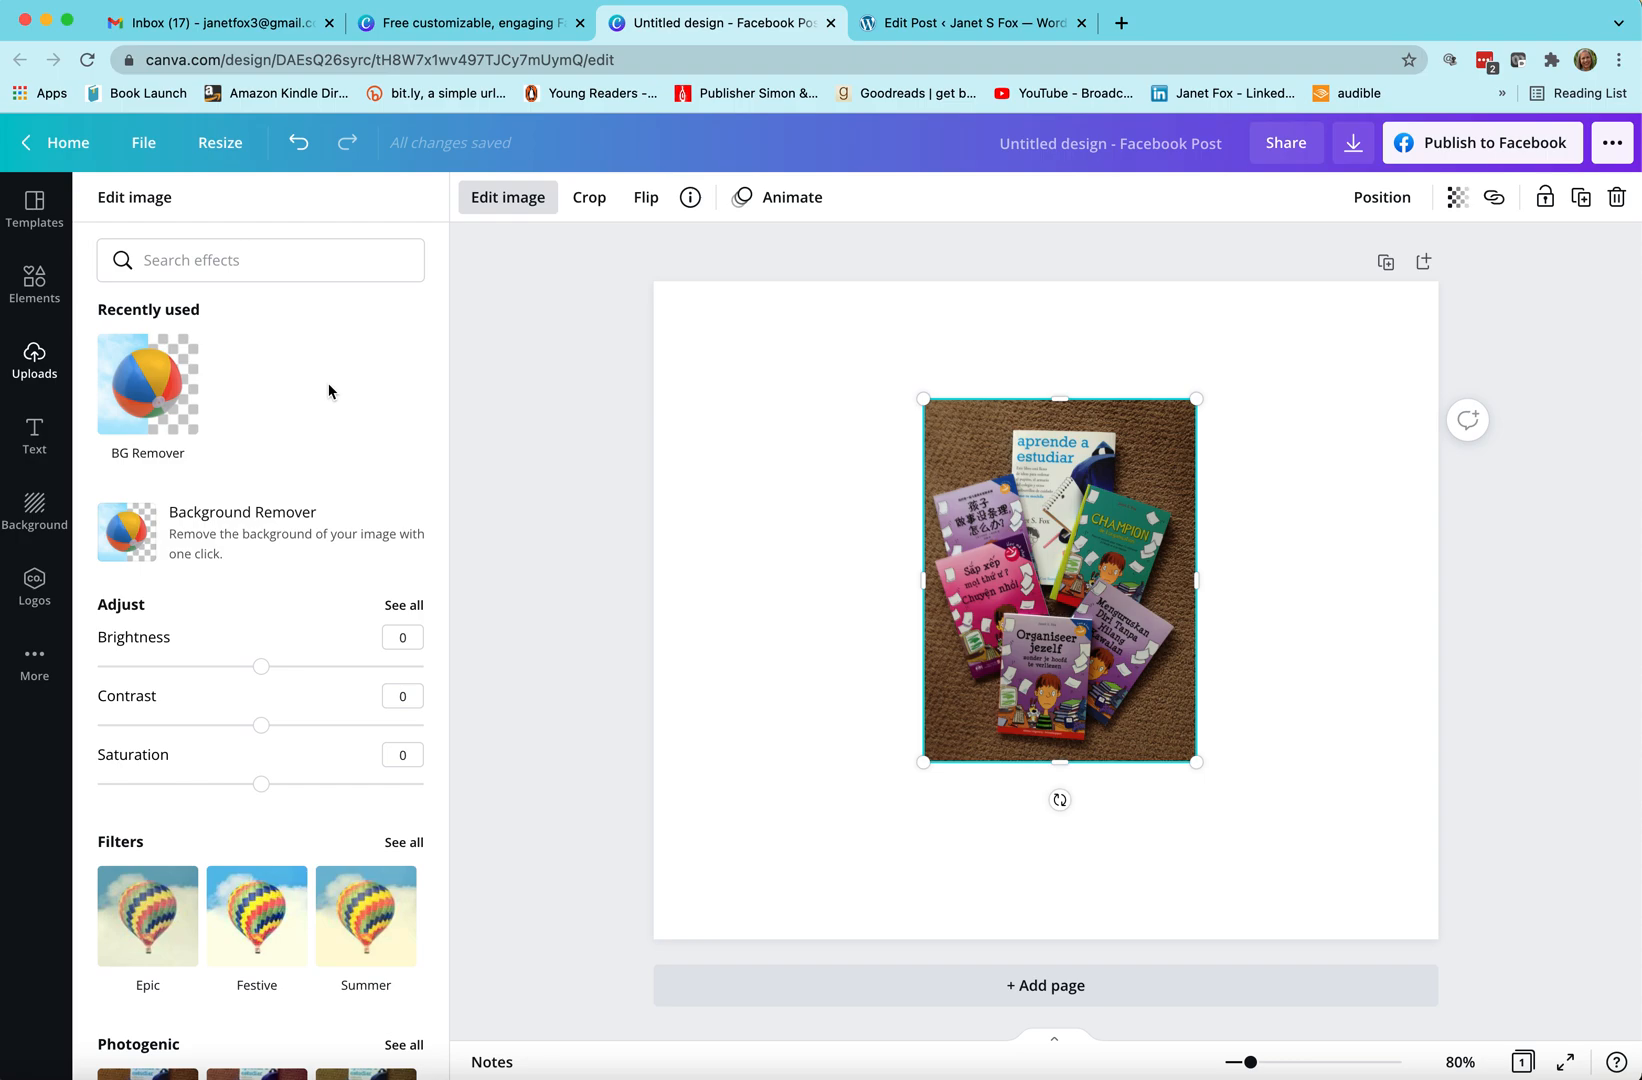
# - Remove the background of the six-book photo and move the cutout into the right half of the page
pyautogui.click(157, 386)
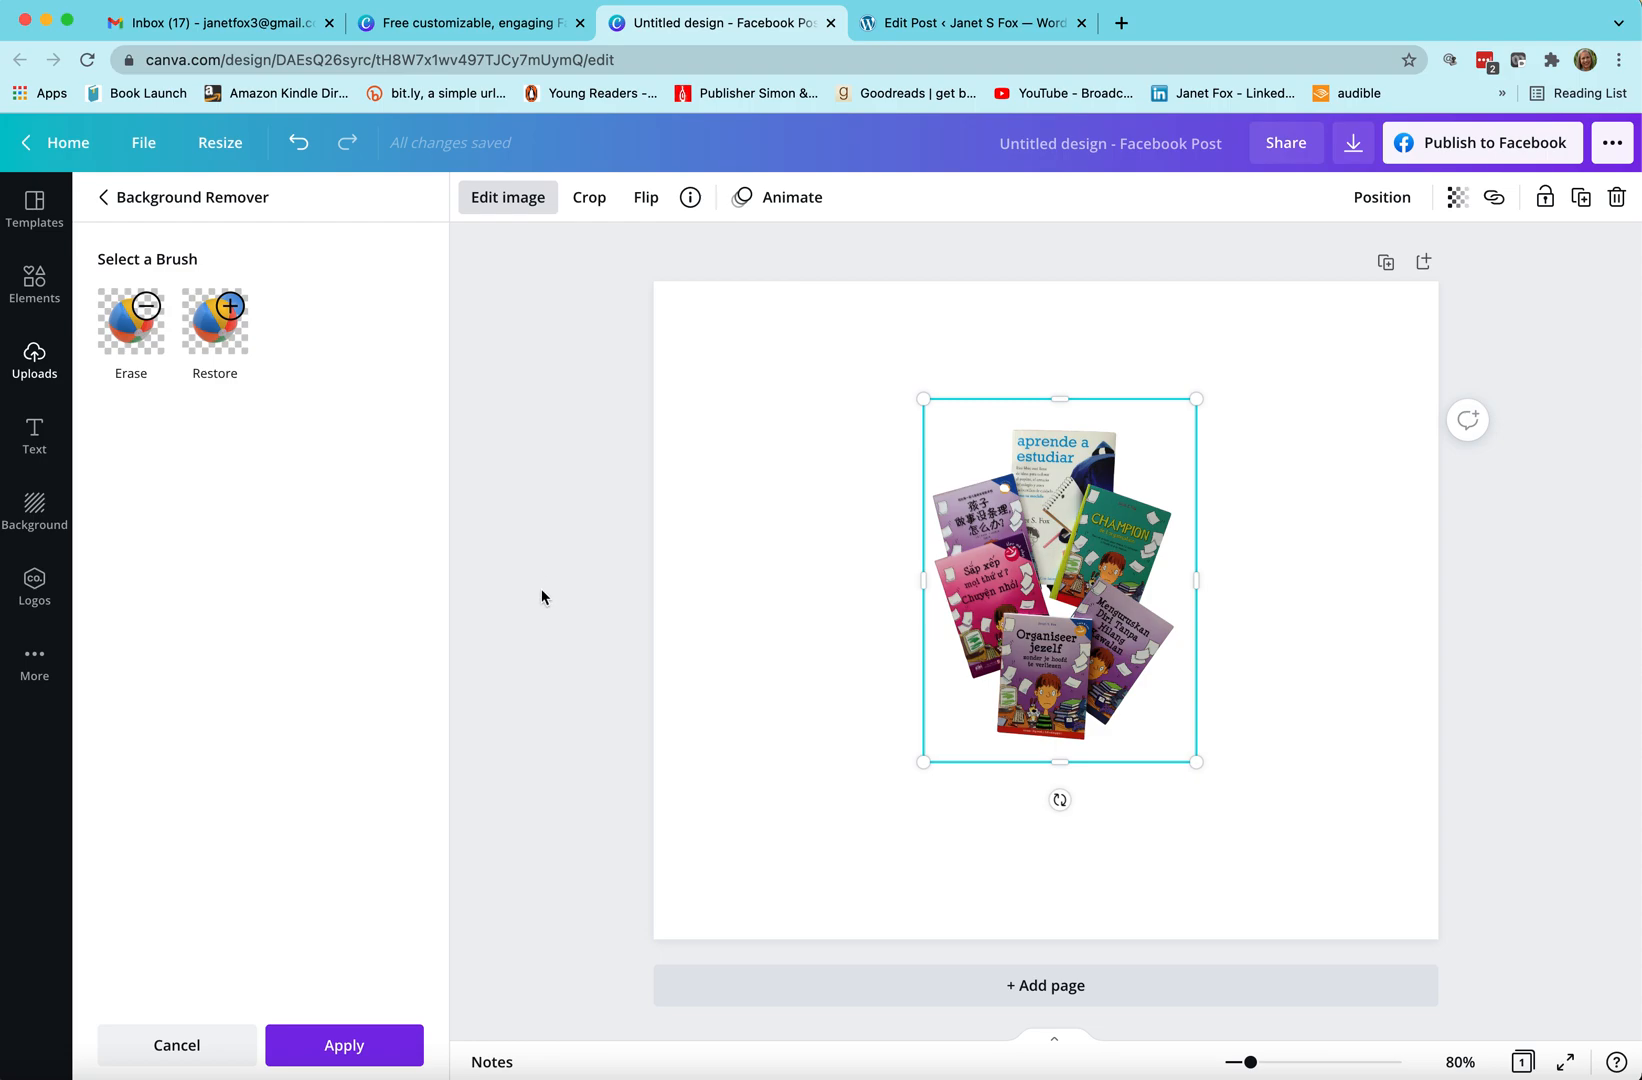
pyautogui.click(345, 1044)
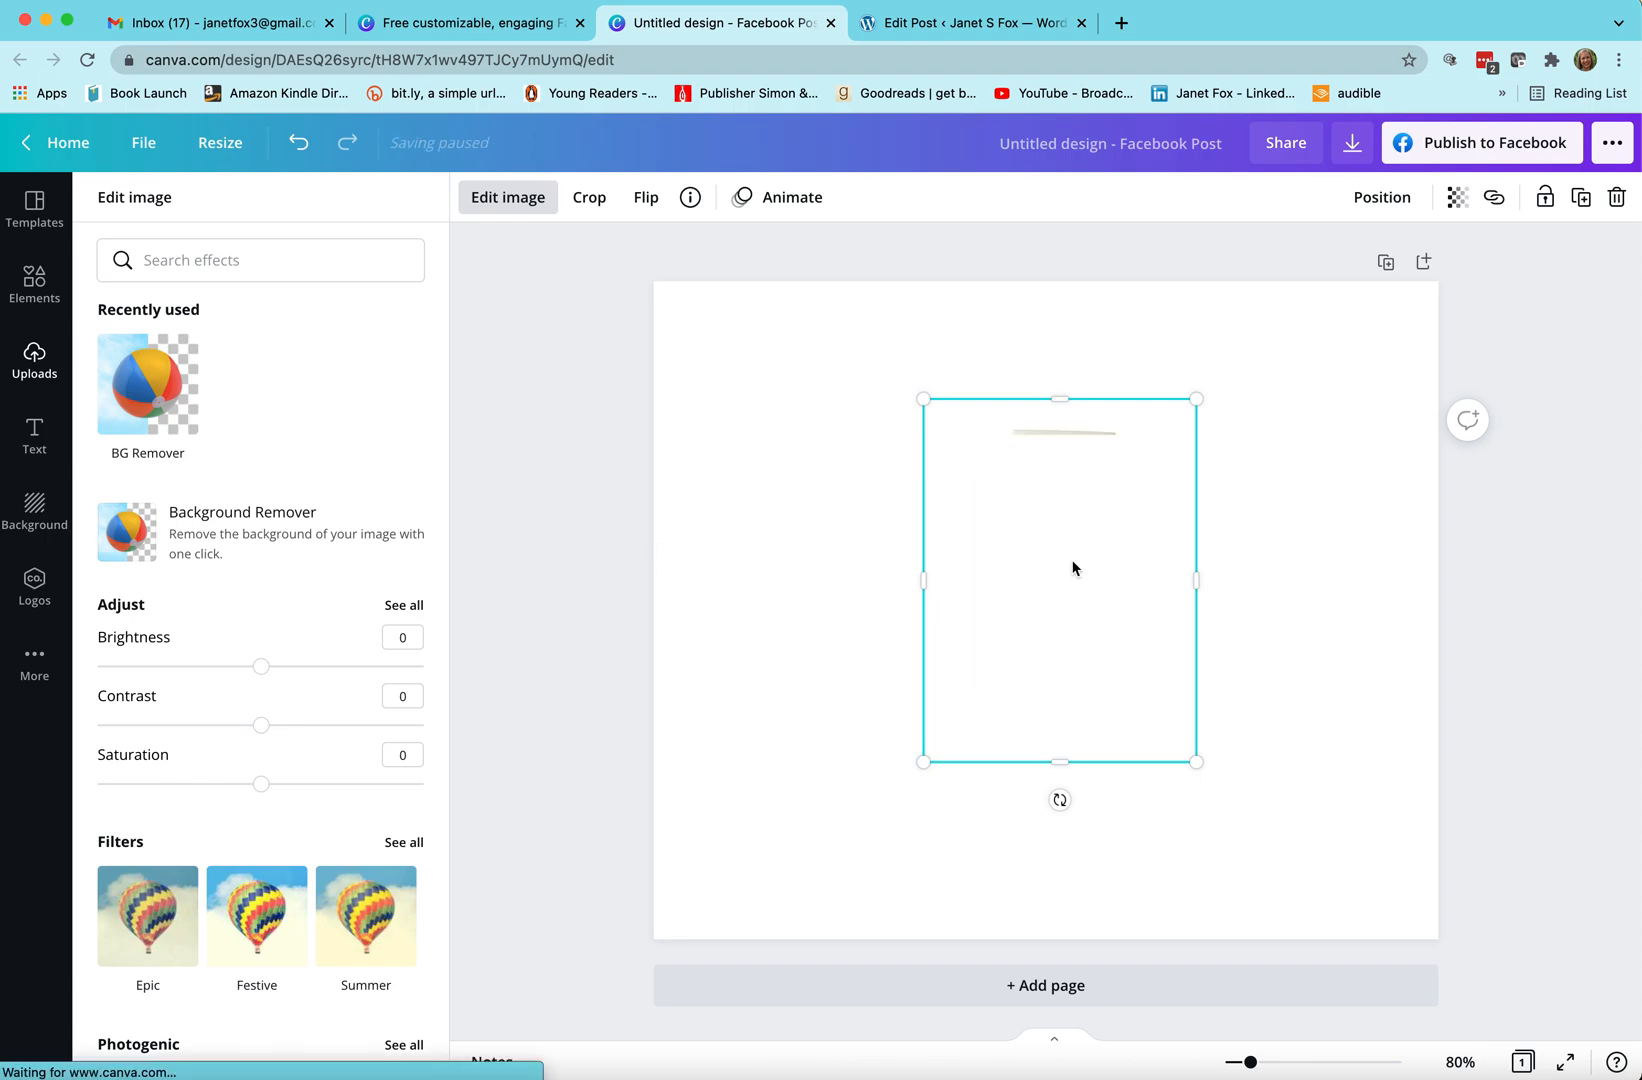
pyautogui.moveTo(1068, 570); pyautogui.dragTo(1148, 578)
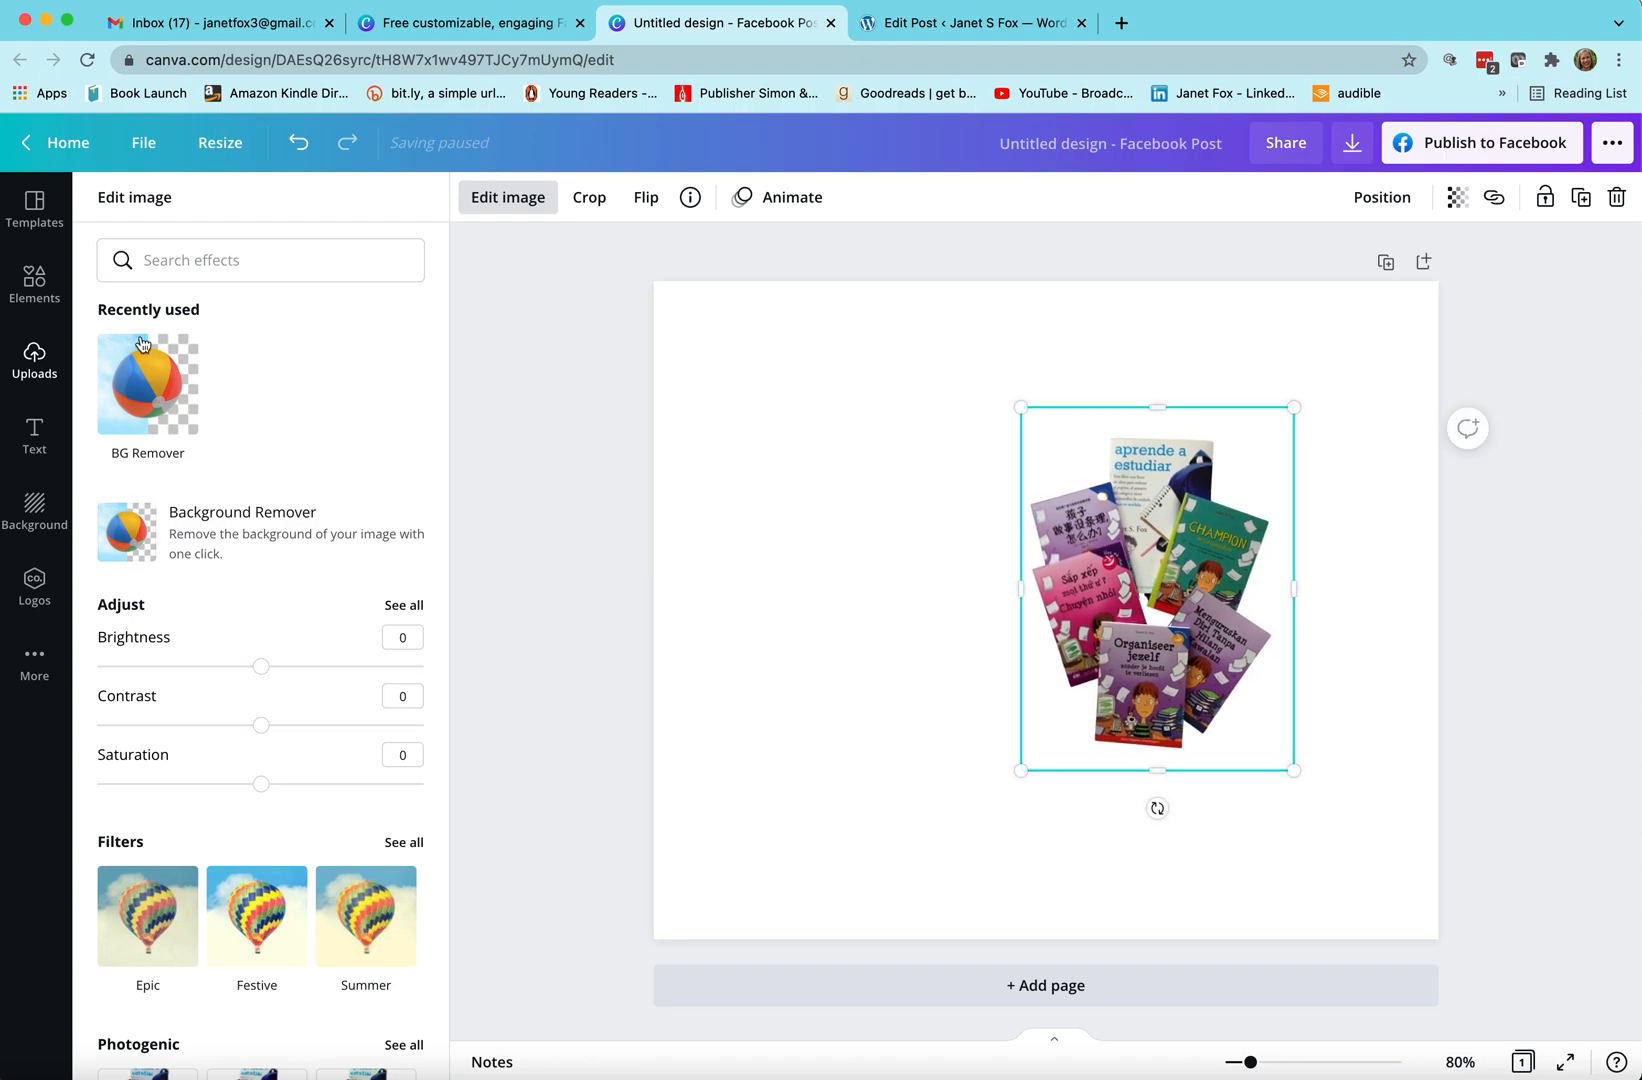
# - Add the uploaded photo of three green Champion books, scale it down and place it to the left of the six-book cutout
pyautogui.click(36, 362)
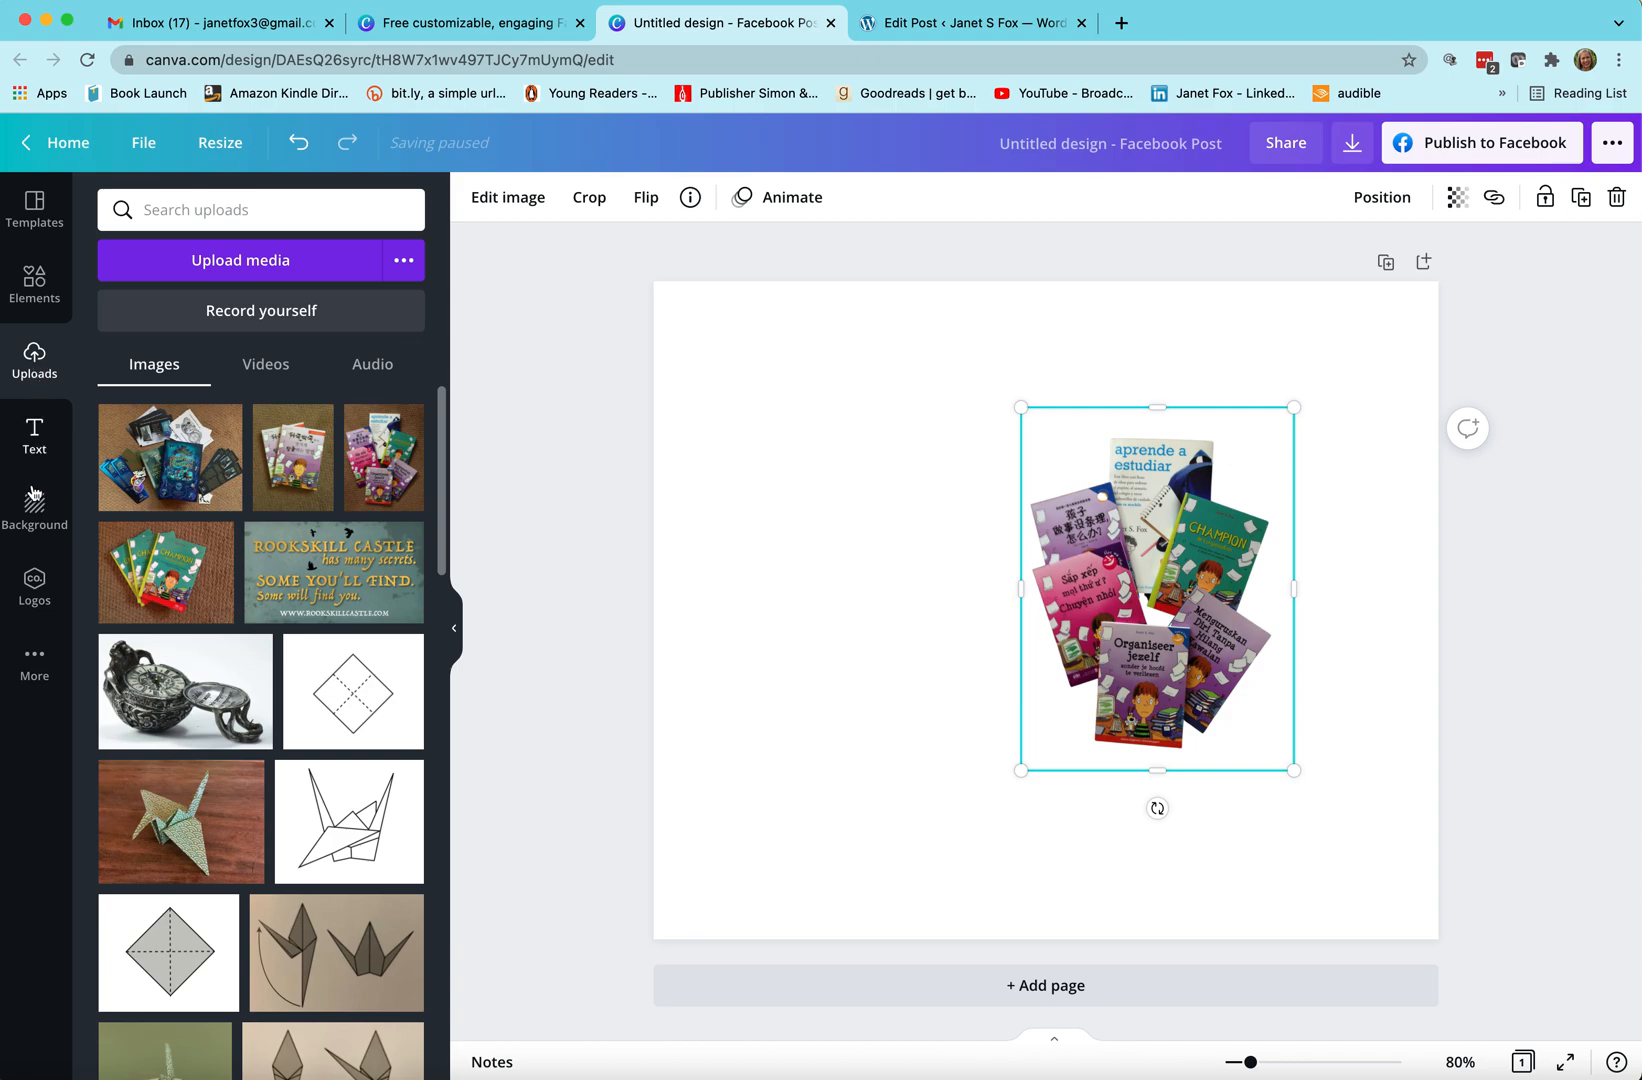
pyautogui.click(145, 575)
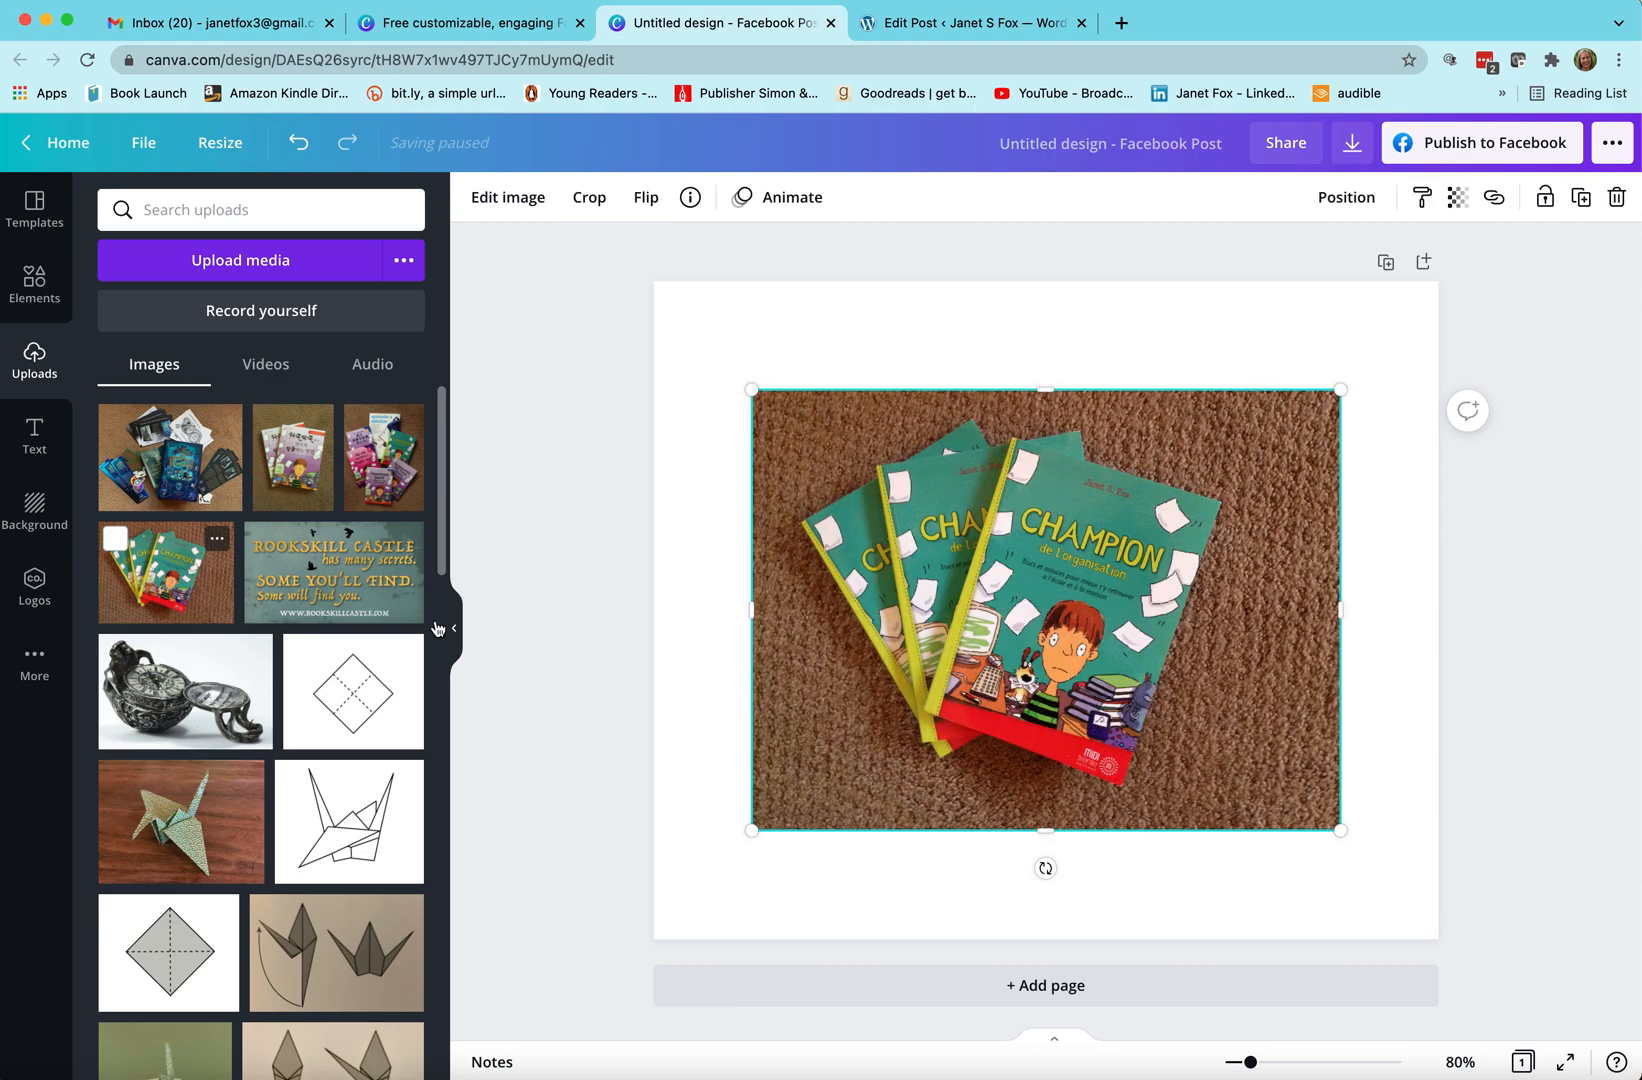
pyautogui.moveTo(1340, 825); pyautogui.dragTo(1021, 716)
pyautogui.moveTo(906, 505); pyautogui.dragTo(894, 591)
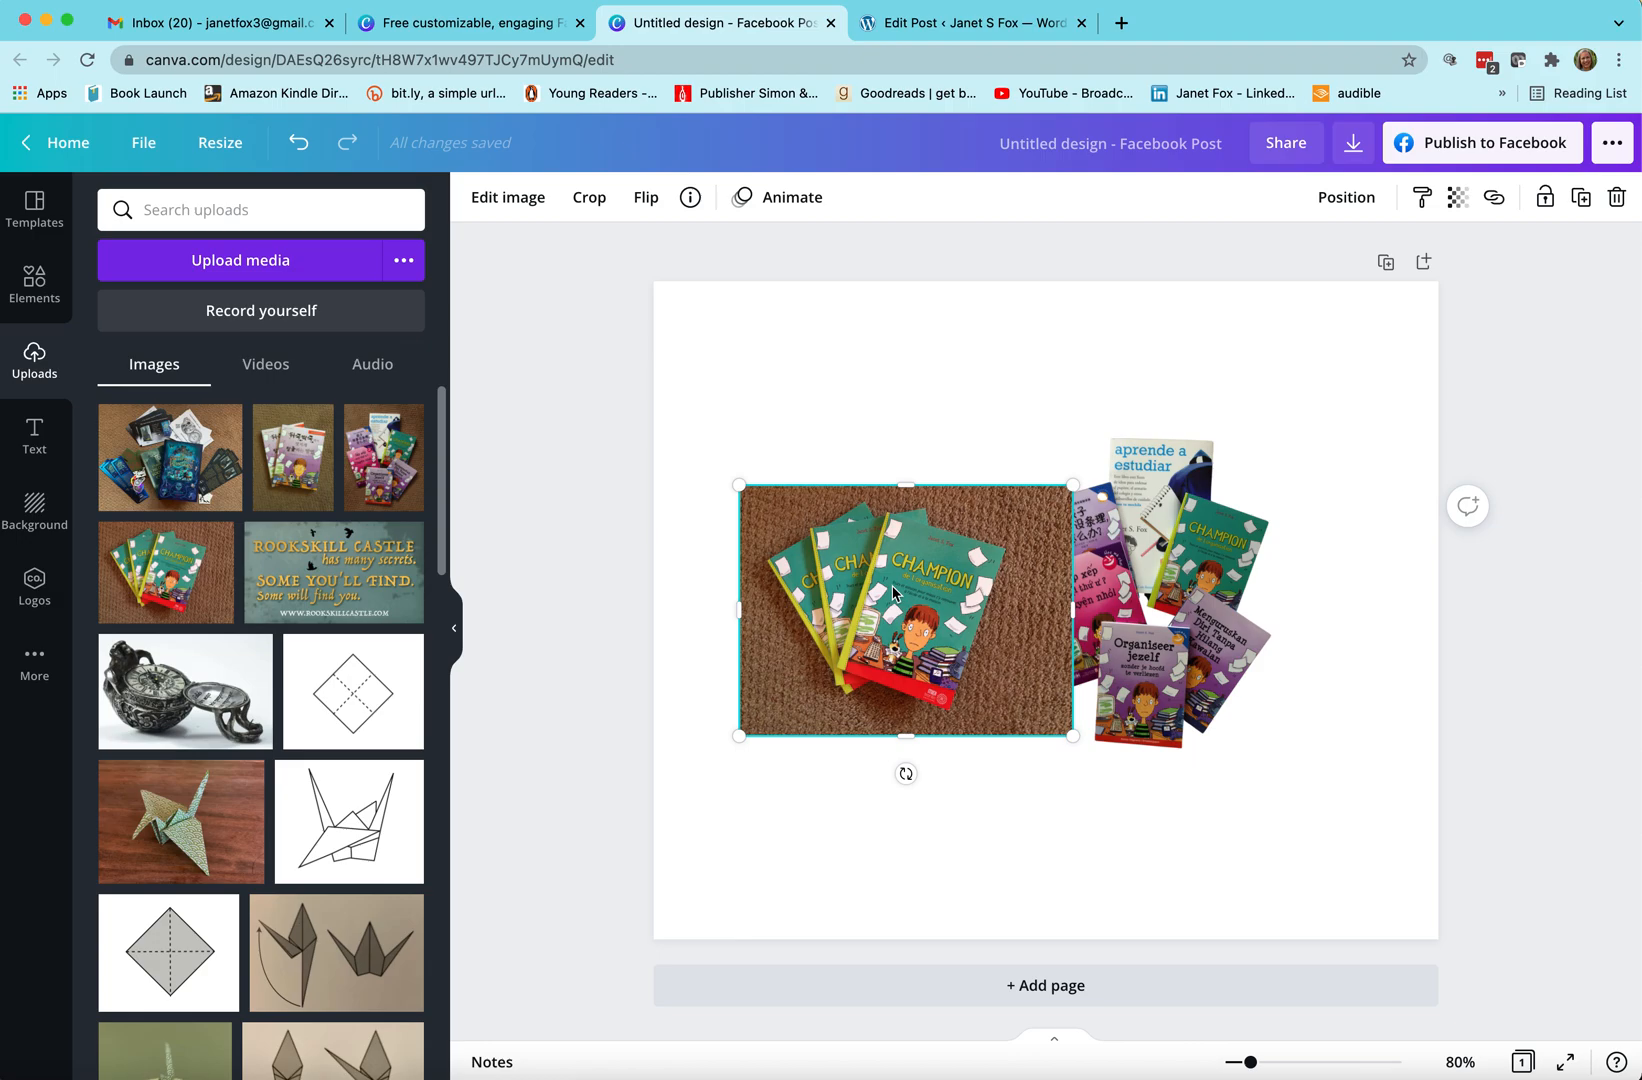
# - Remove the background from the photo of the three green Champion books with Background Remover
pyautogui.click(503, 198)
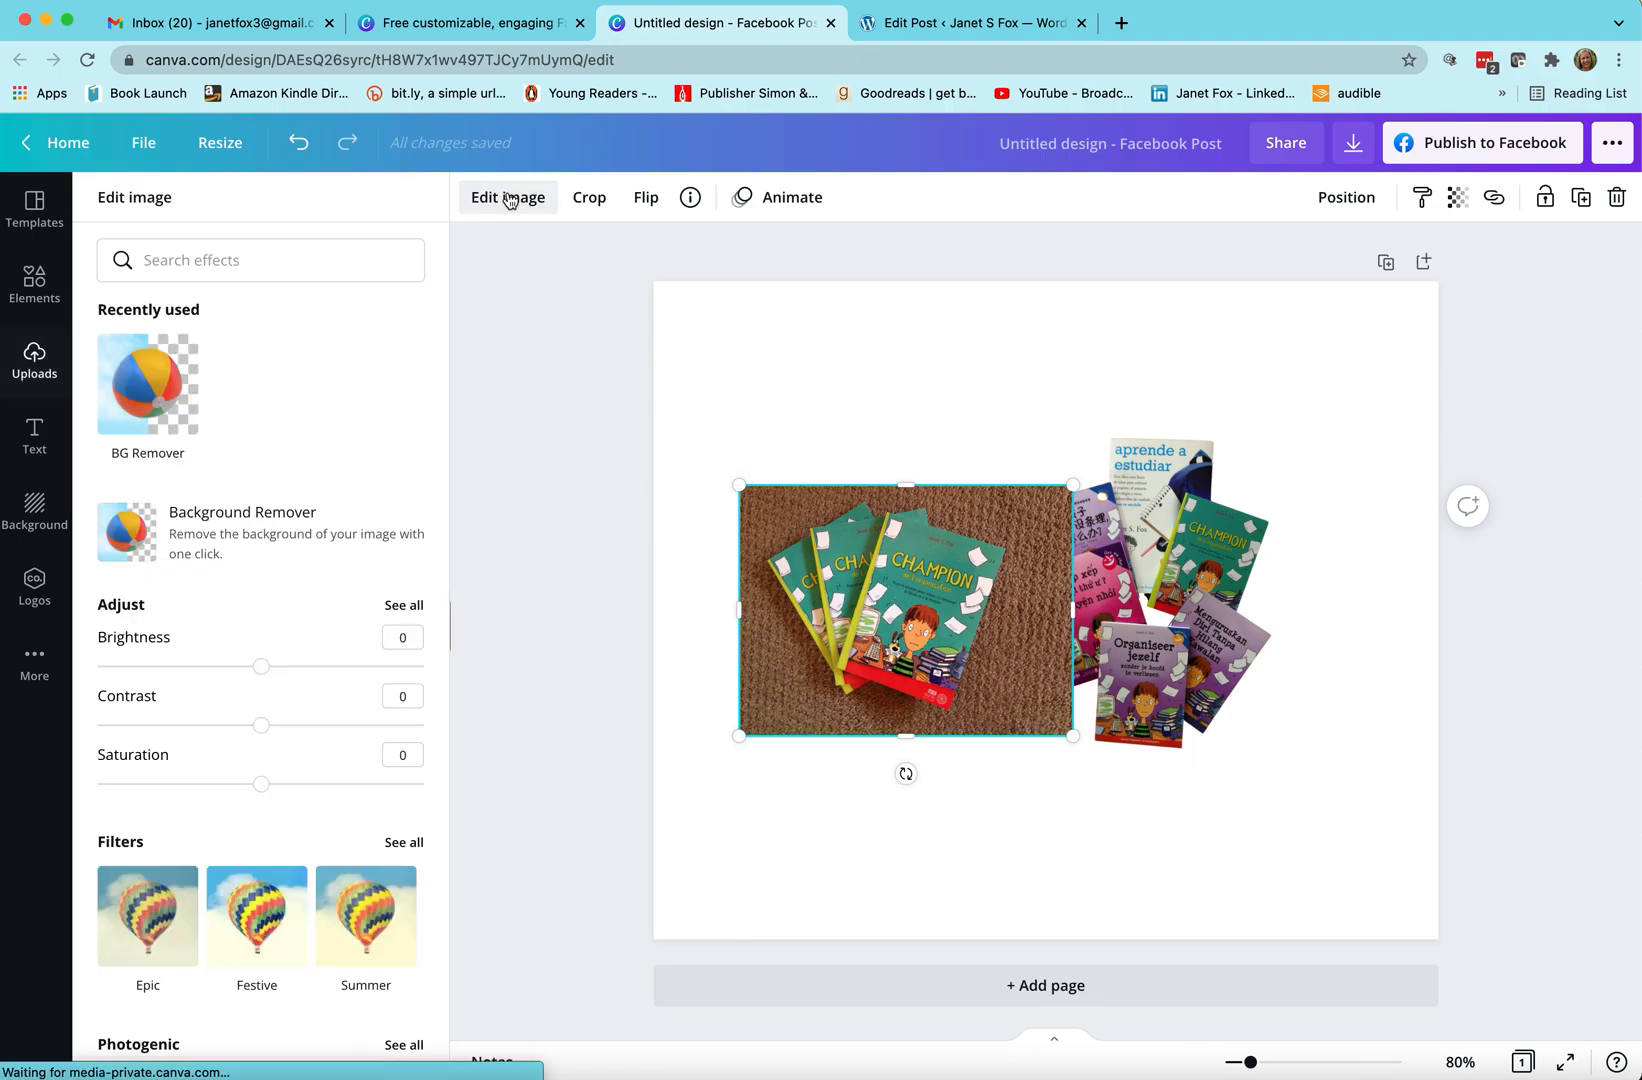
pyautogui.click(205, 540)
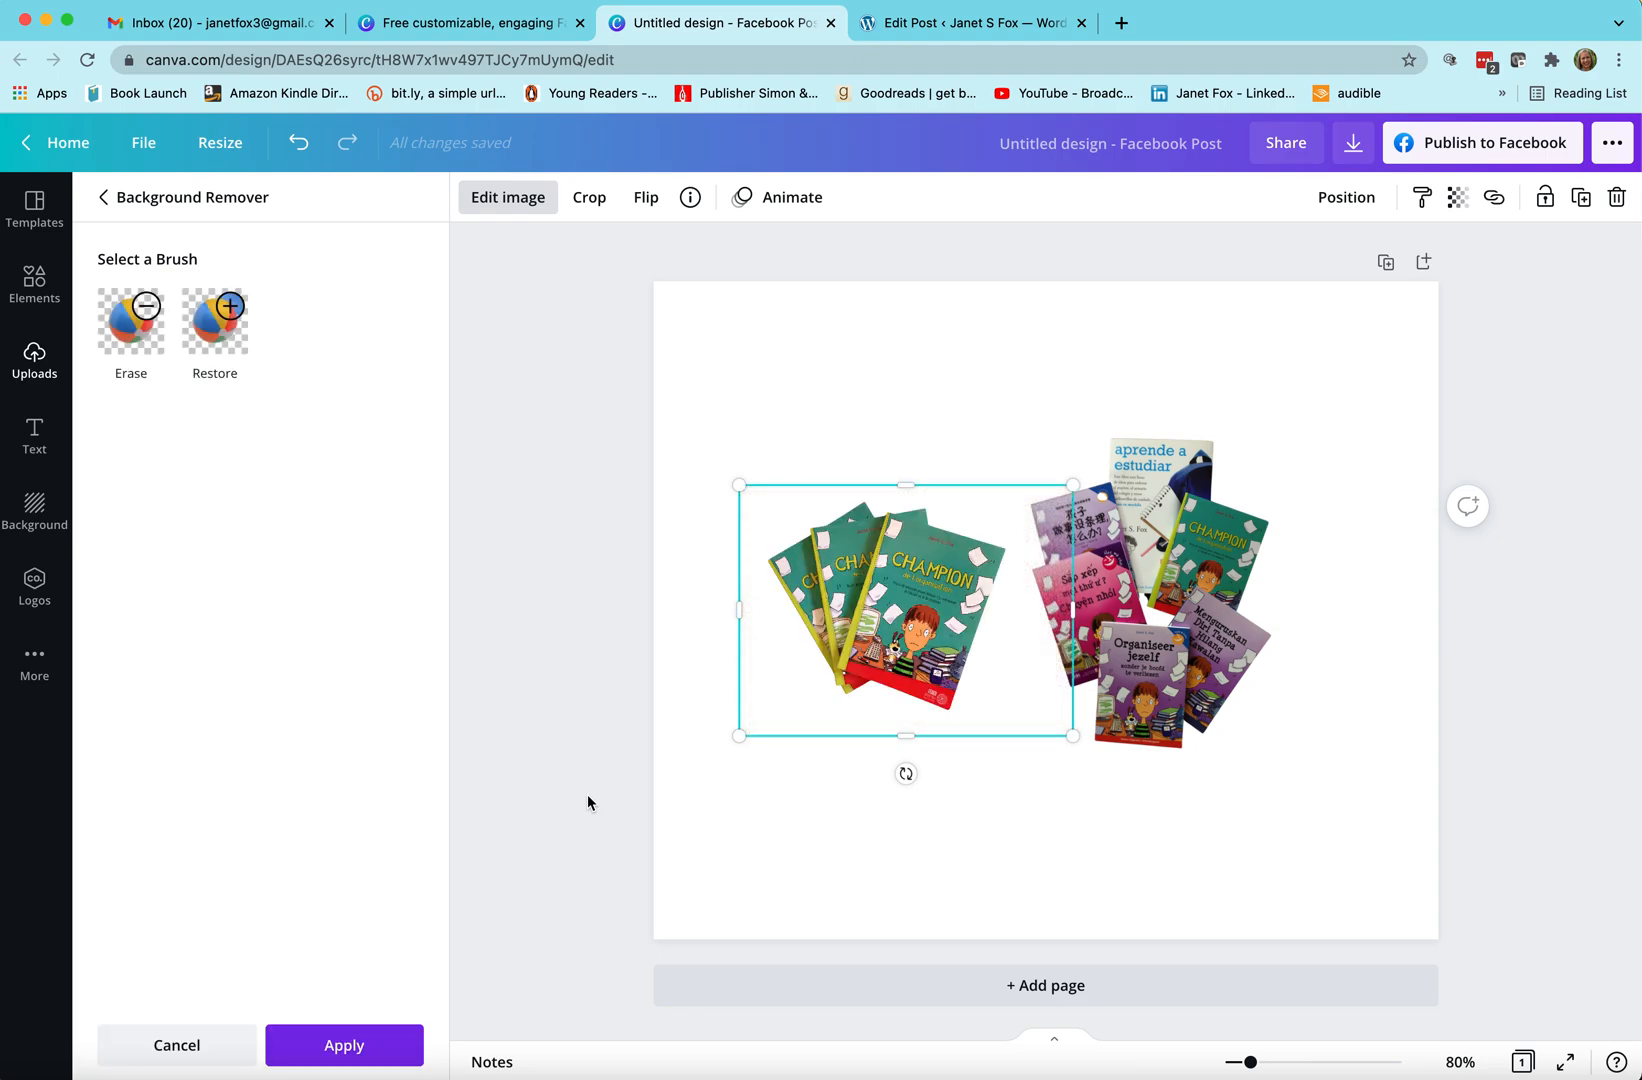
pyautogui.click(340, 1045)
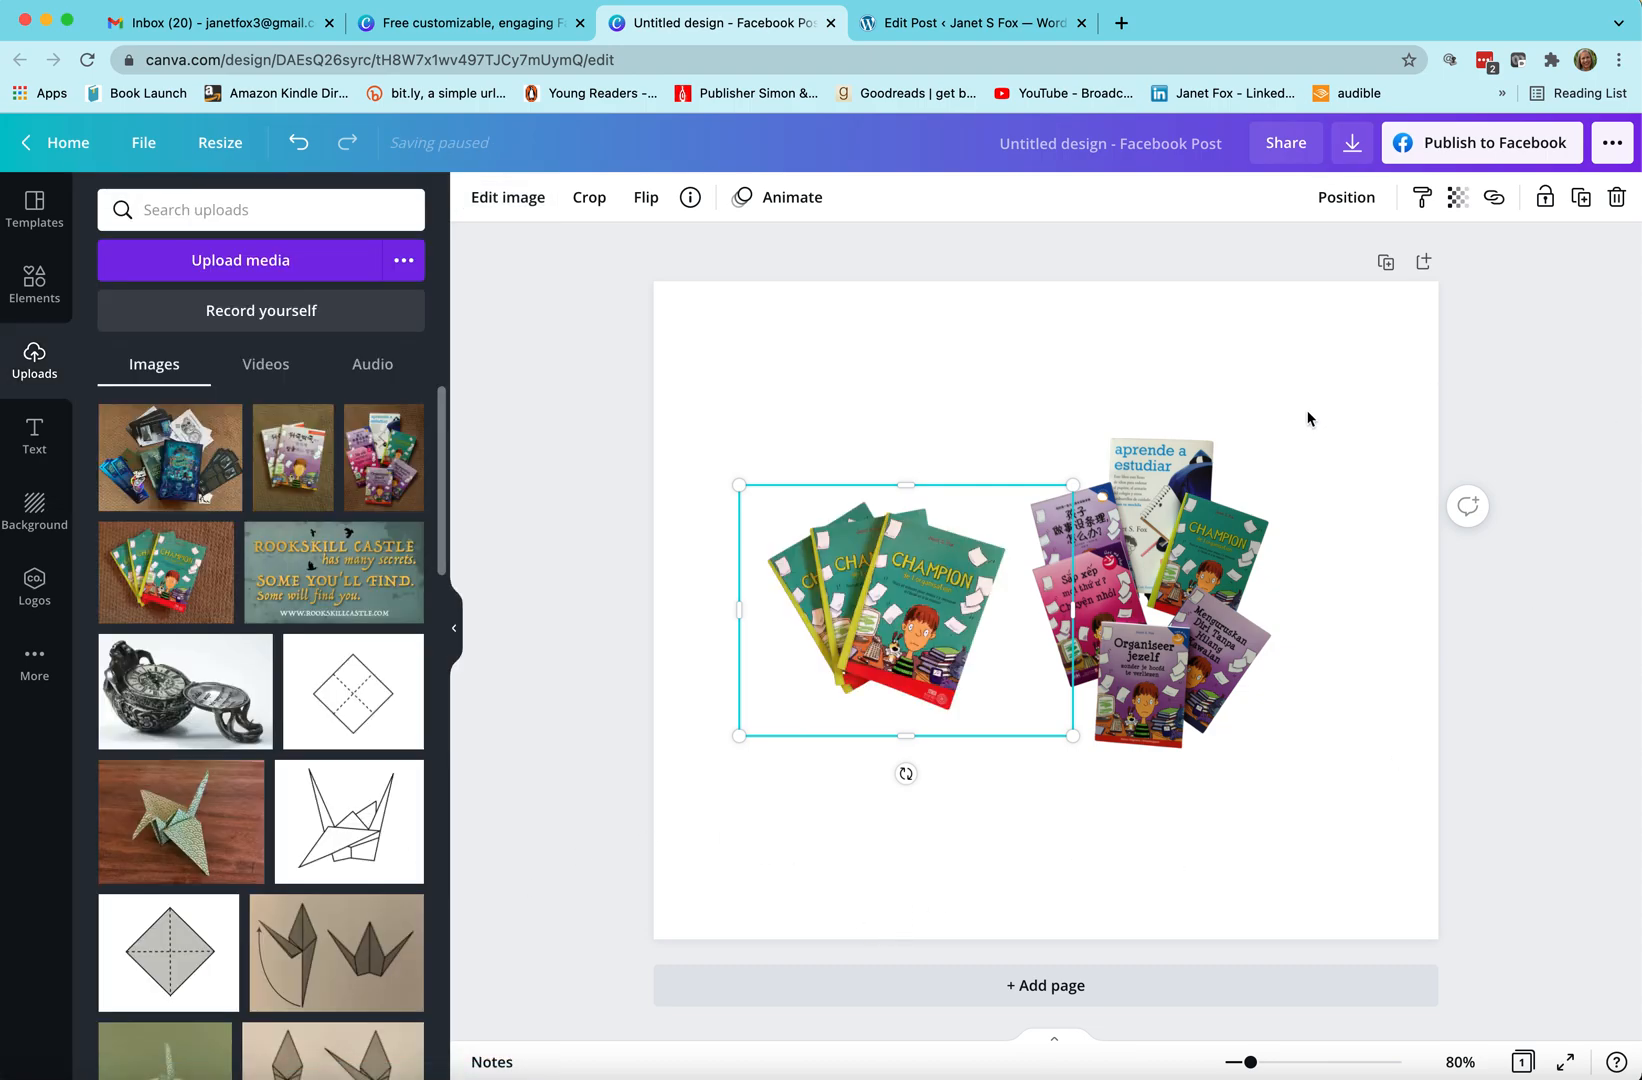
# - Move the three-book cutout and the six-book cutout lower on the page, shifting the six-book one slightly toward the right edge
pyautogui.click(1310, 380)
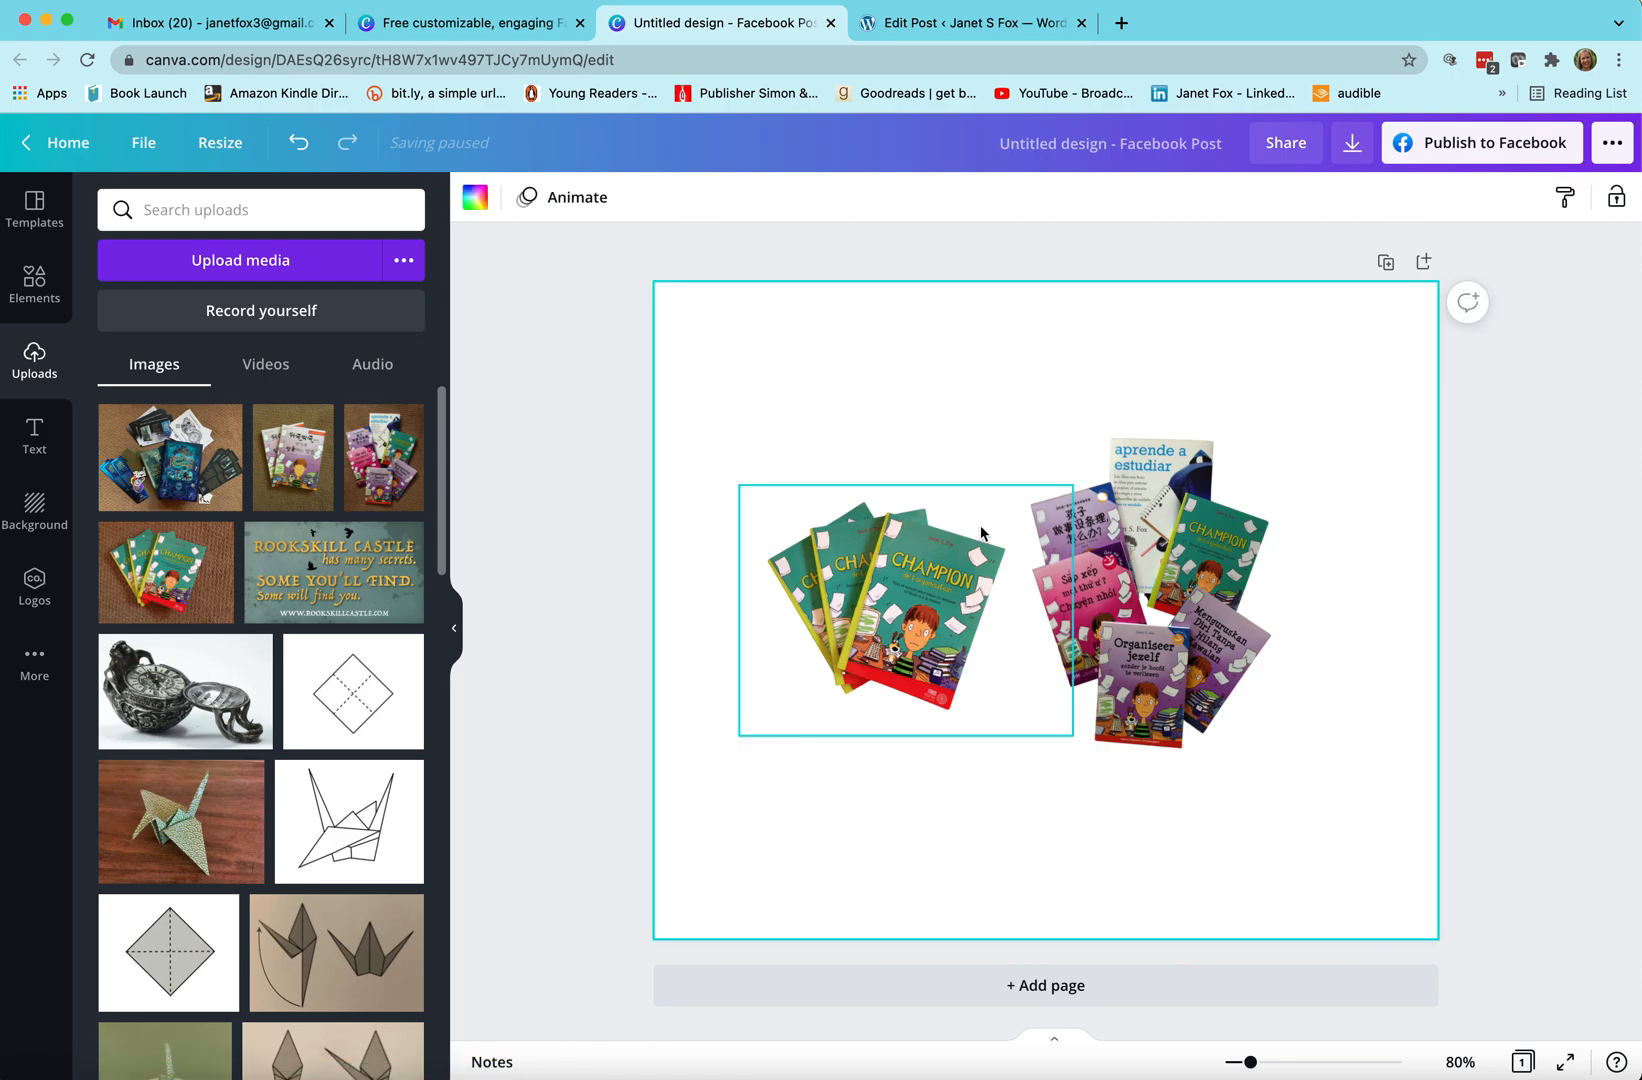
pyautogui.moveTo(897, 598); pyautogui.dragTo(900, 646)
pyautogui.moveTo(1196, 573); pyautogui.dragTo(1243, 623)
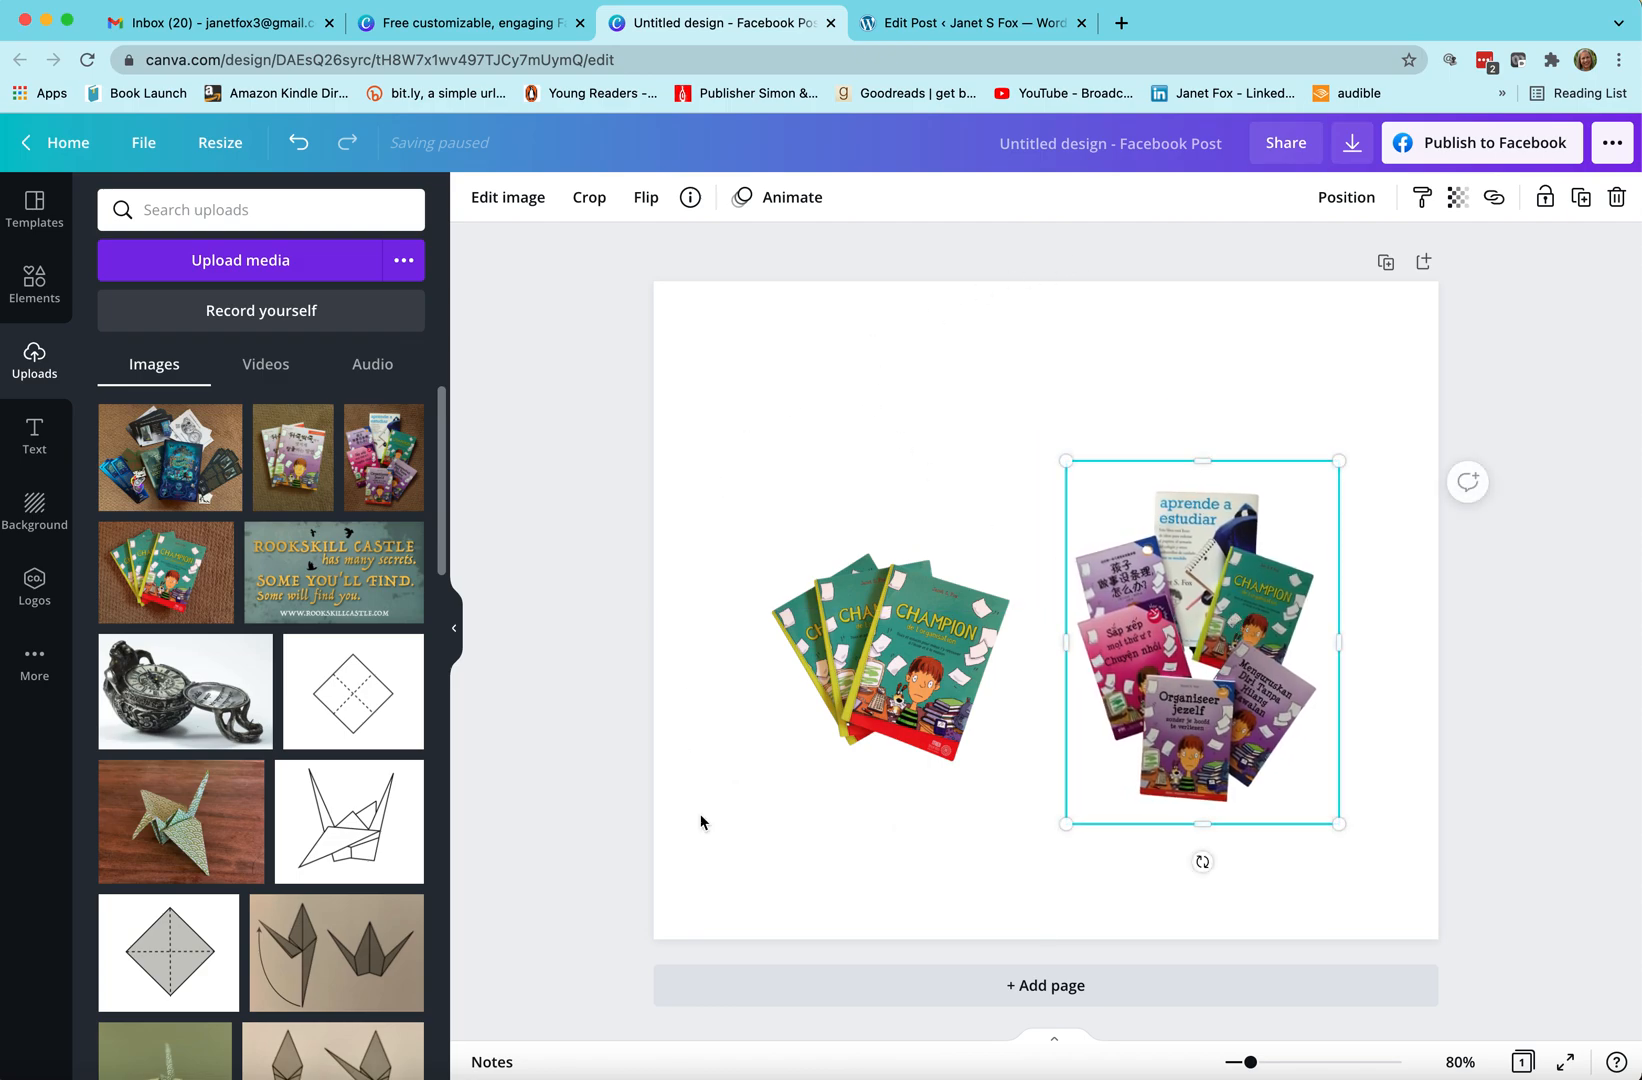
pyautogui.click(880, 886)
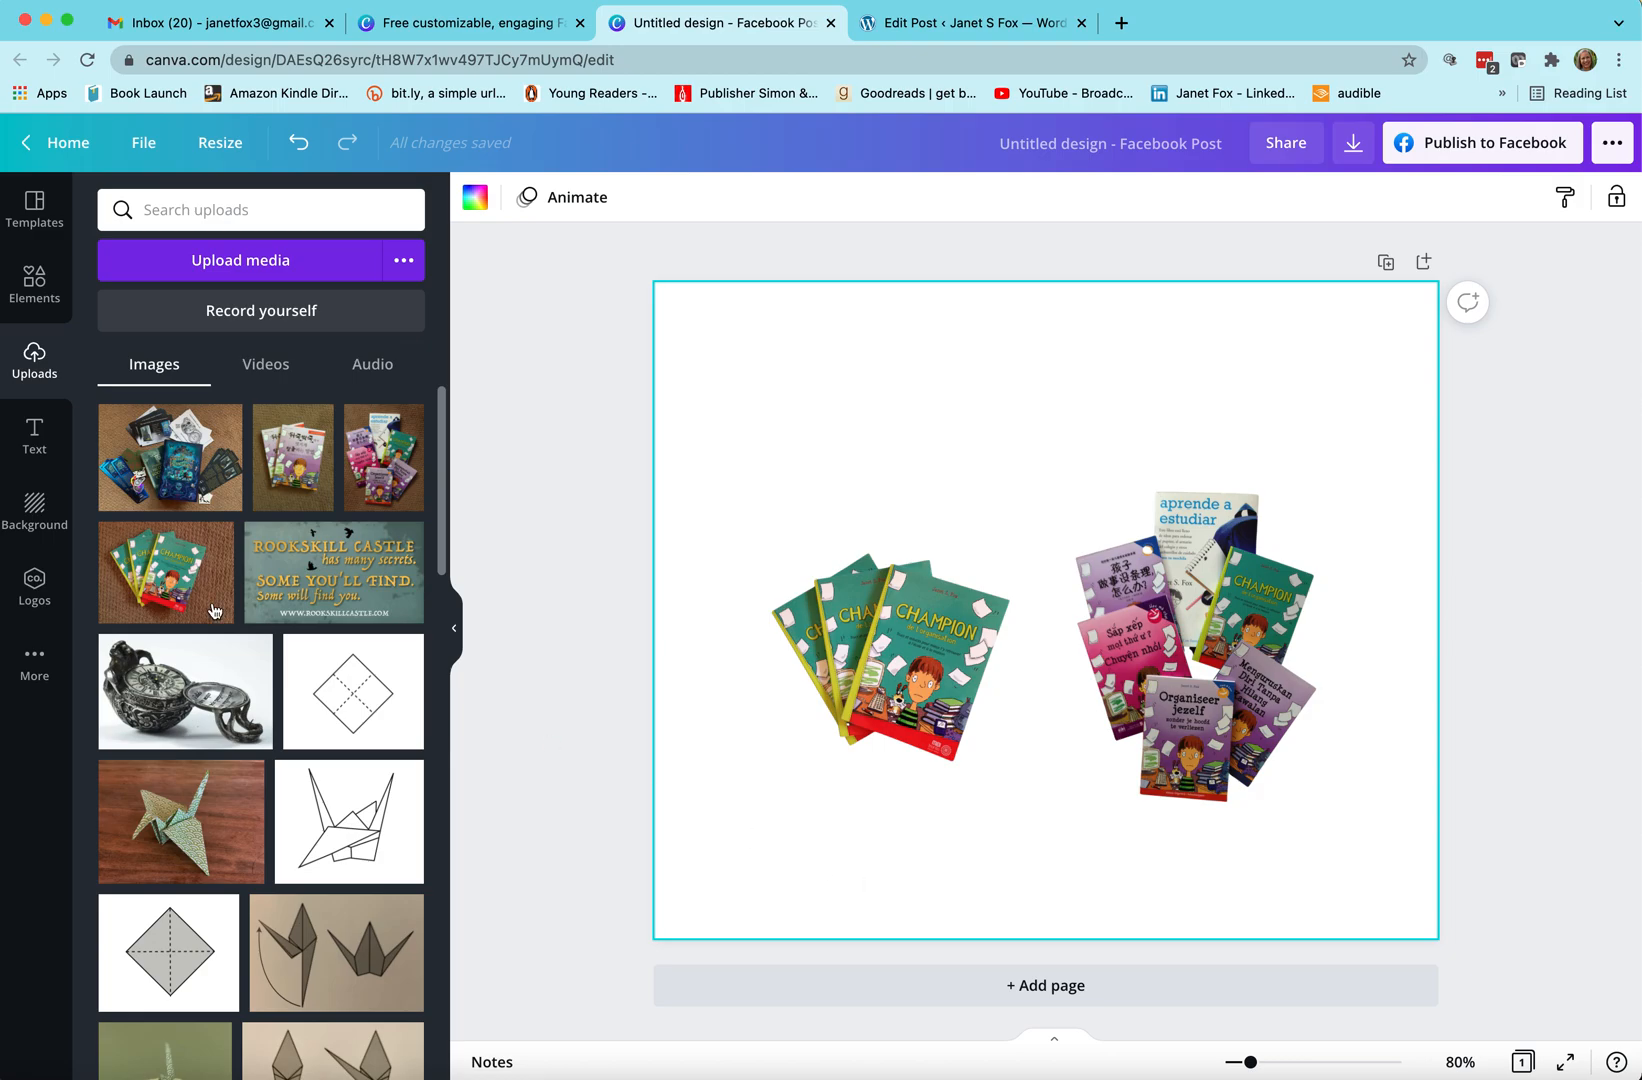
# - Examine the available background categories, including patterns, gradients, abstract, textures, flowers, nature and the full list of results
pyautogui.click(31, 513)
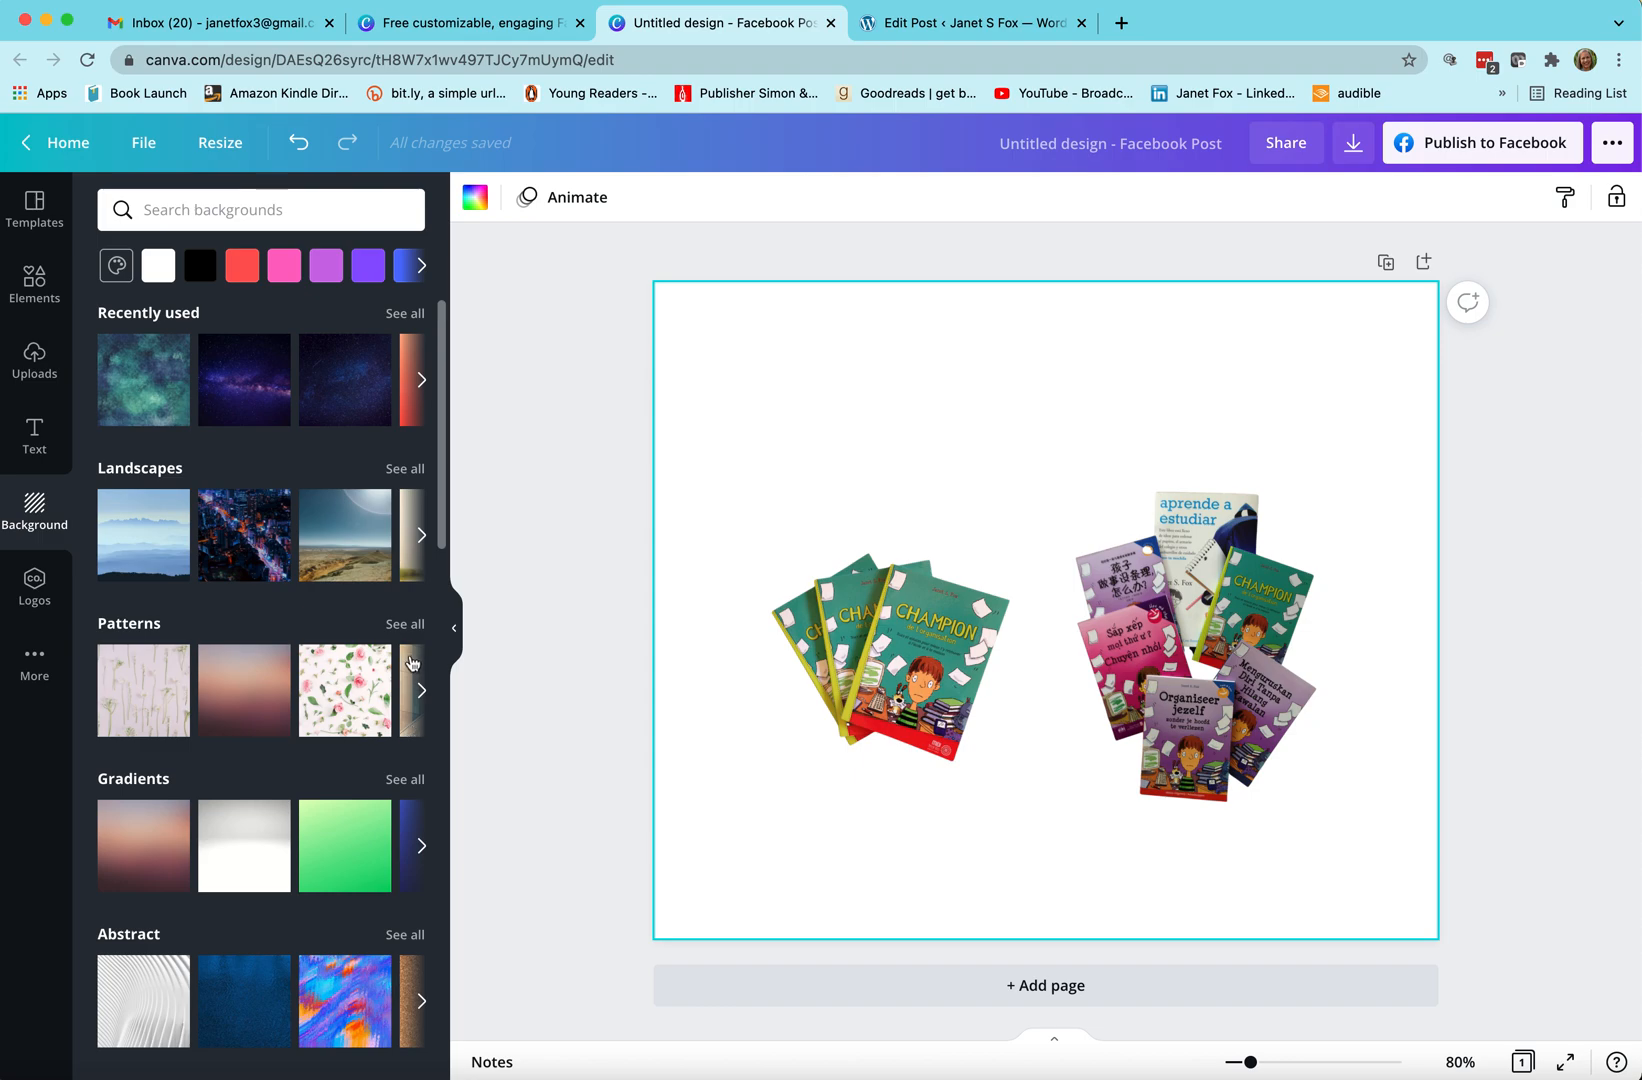
pyautogui.scroll(-2, 400, 690)
pyautogui.scroll(-2, 398, 692)
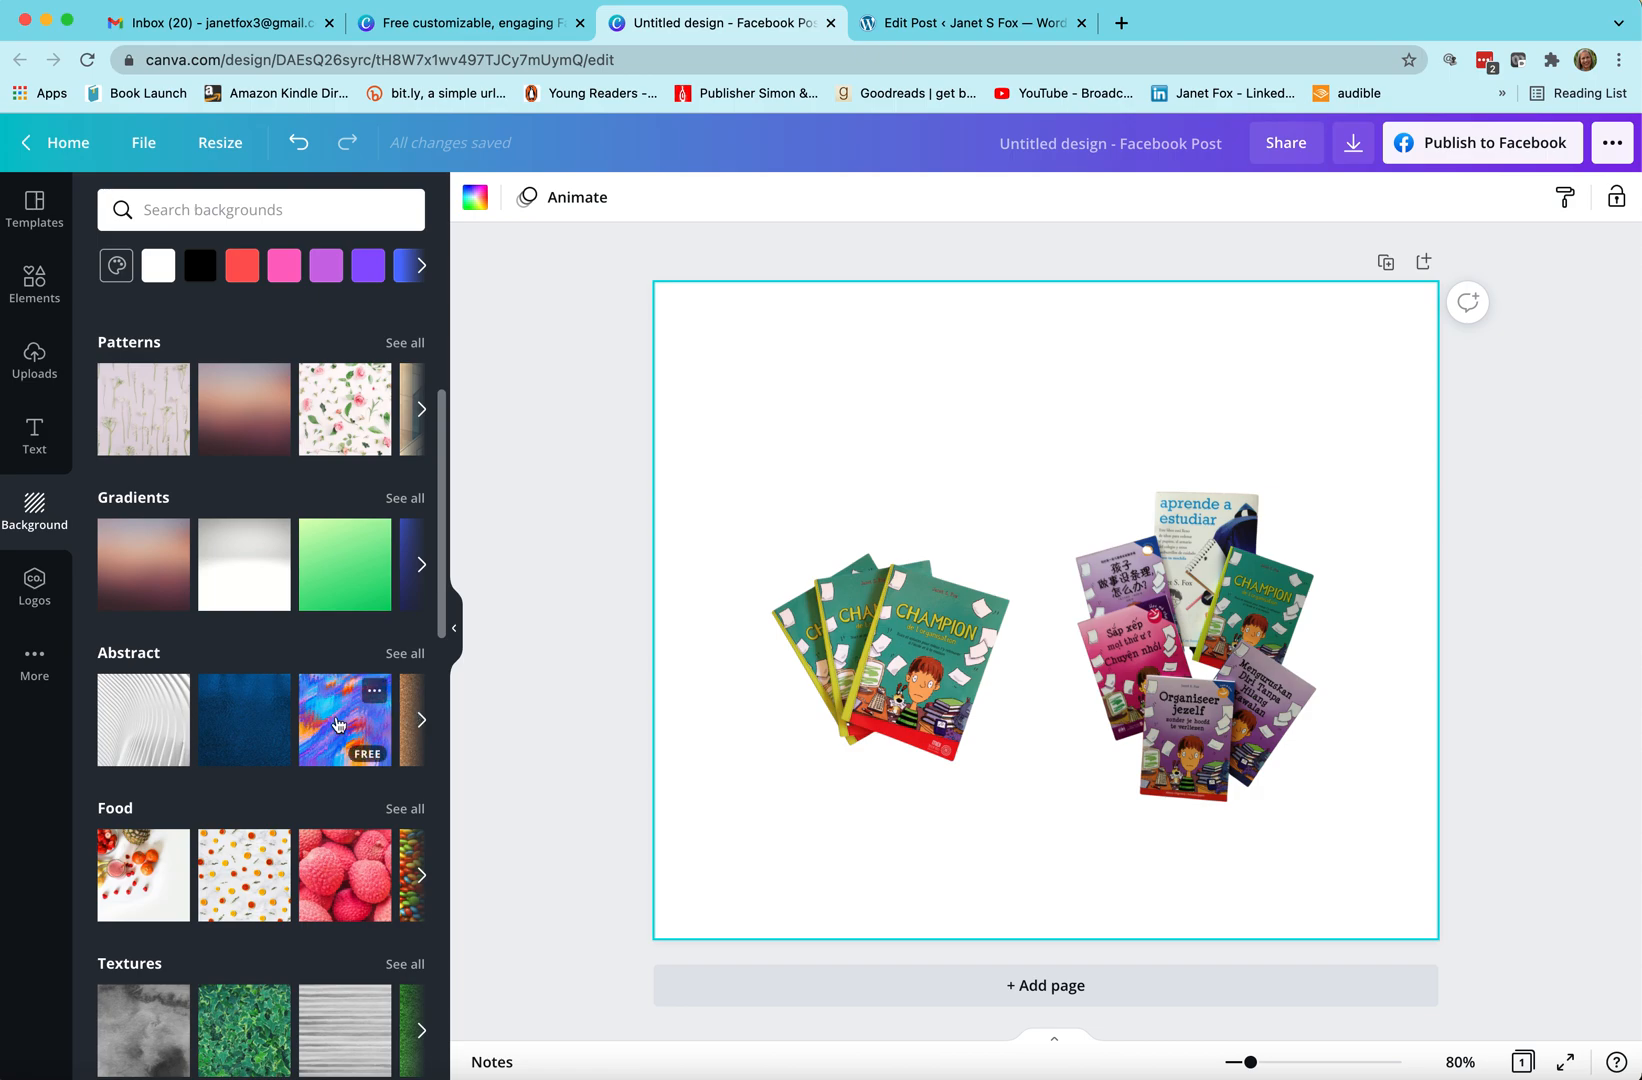
pyautogui.scroll(-10, 405, 718)
pyautogui.scroll(-2, 336, 723)
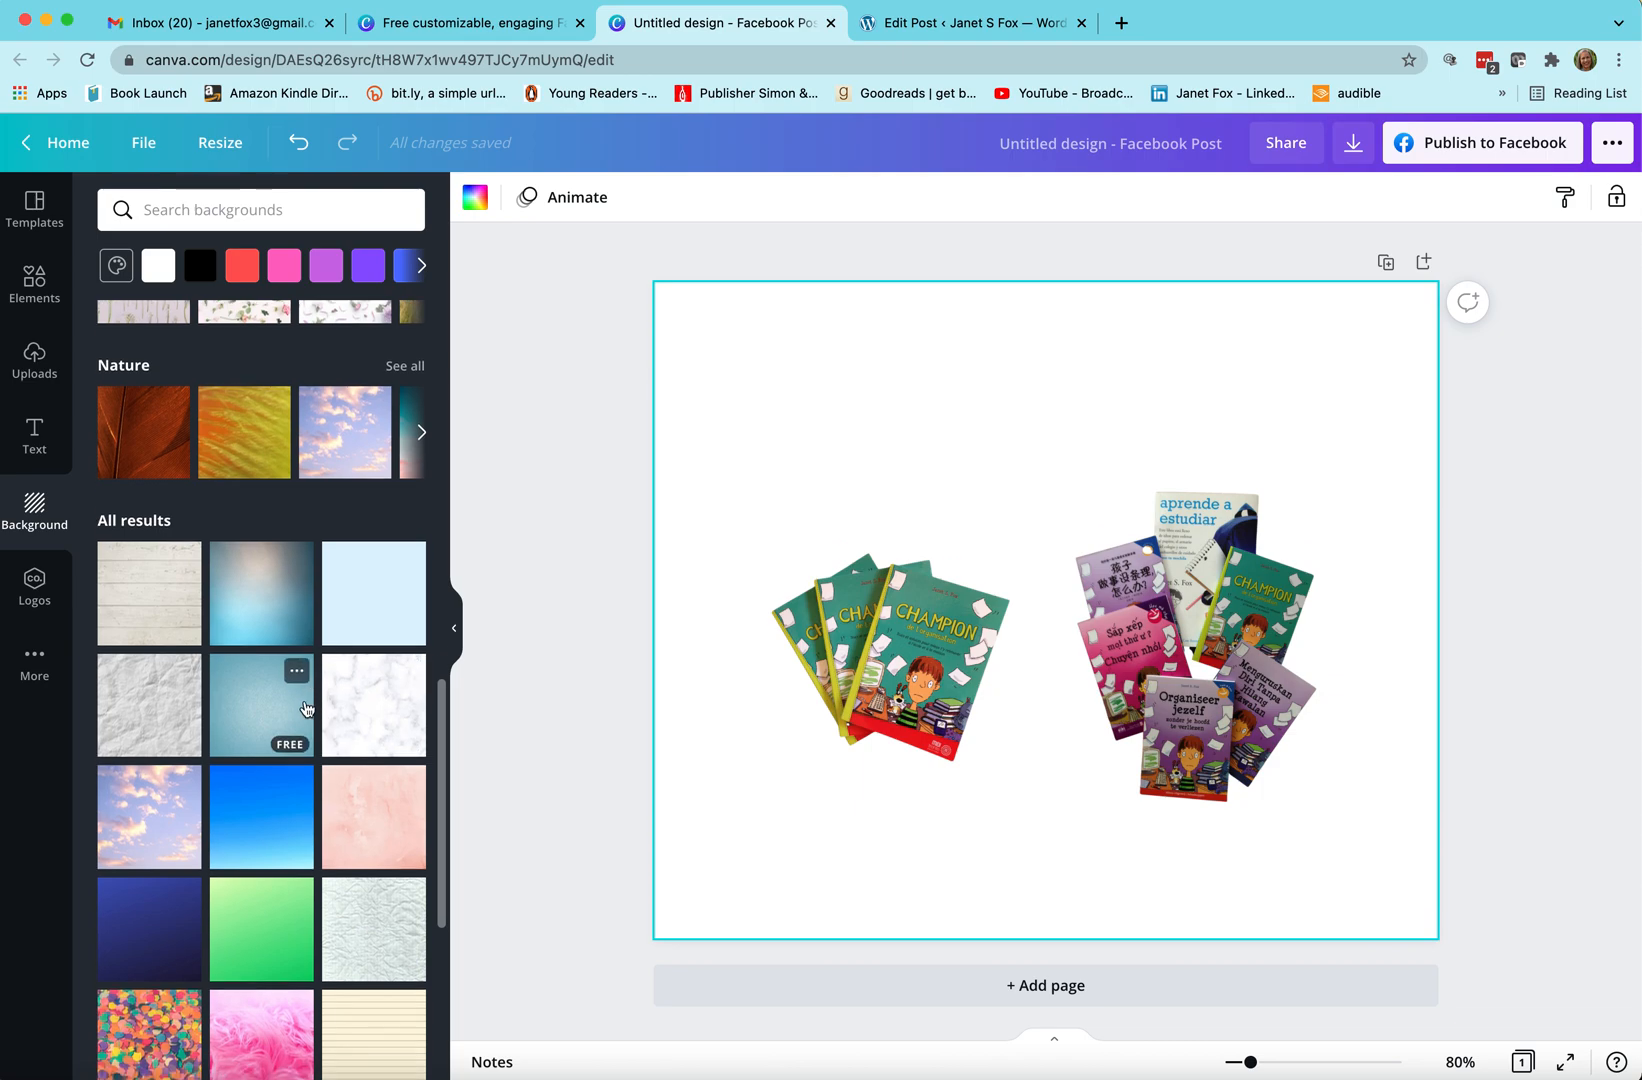
pyautogui.scroll(-1, 310, 705)
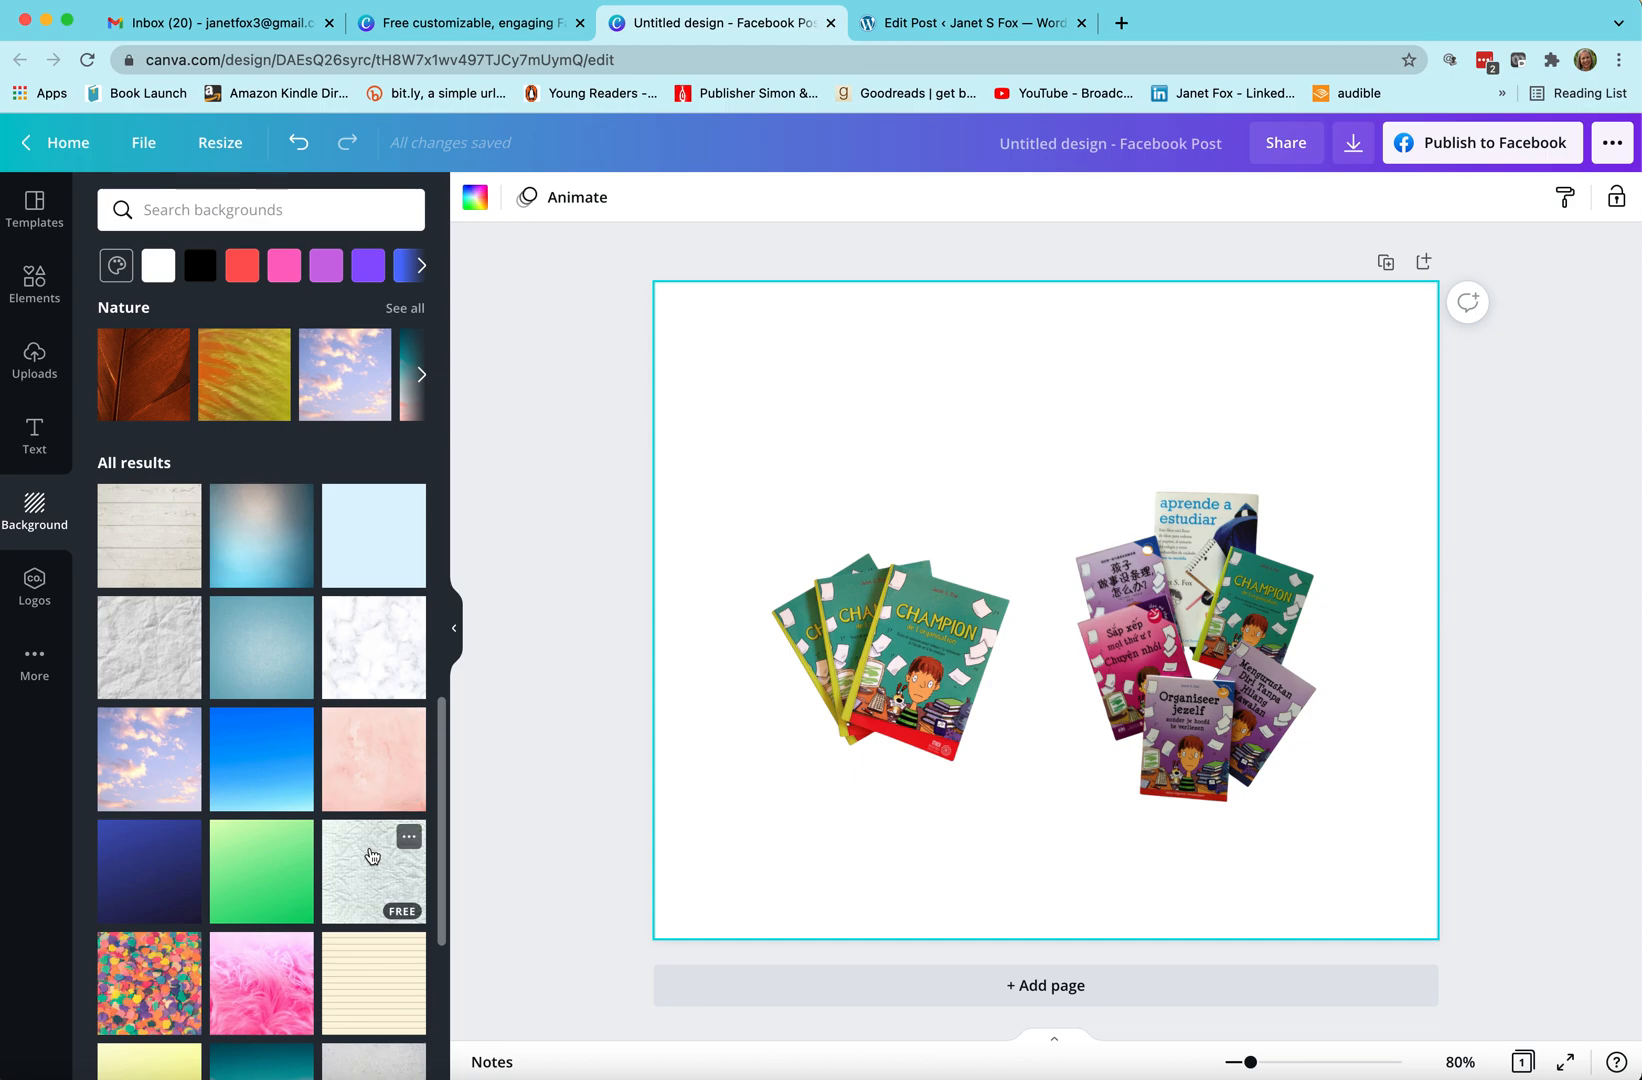
pyautogui.scroll(-3, 371, 855)
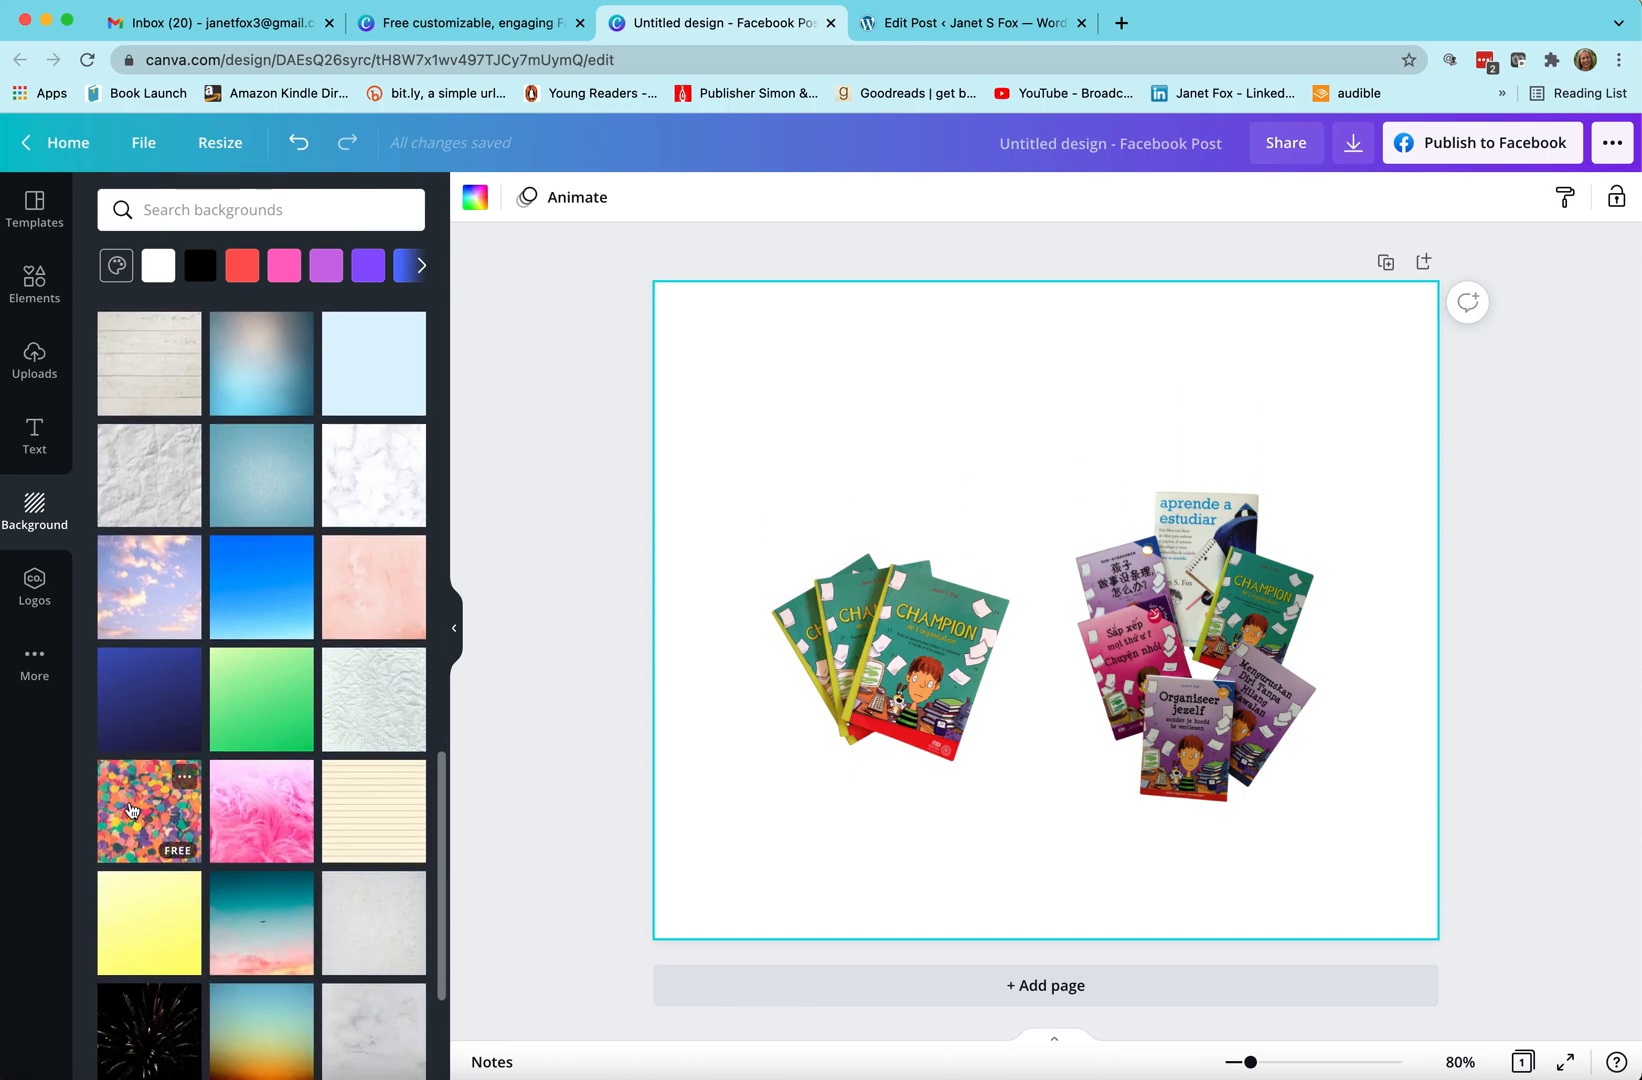
pyautogui.scroll(8, 130, 808)
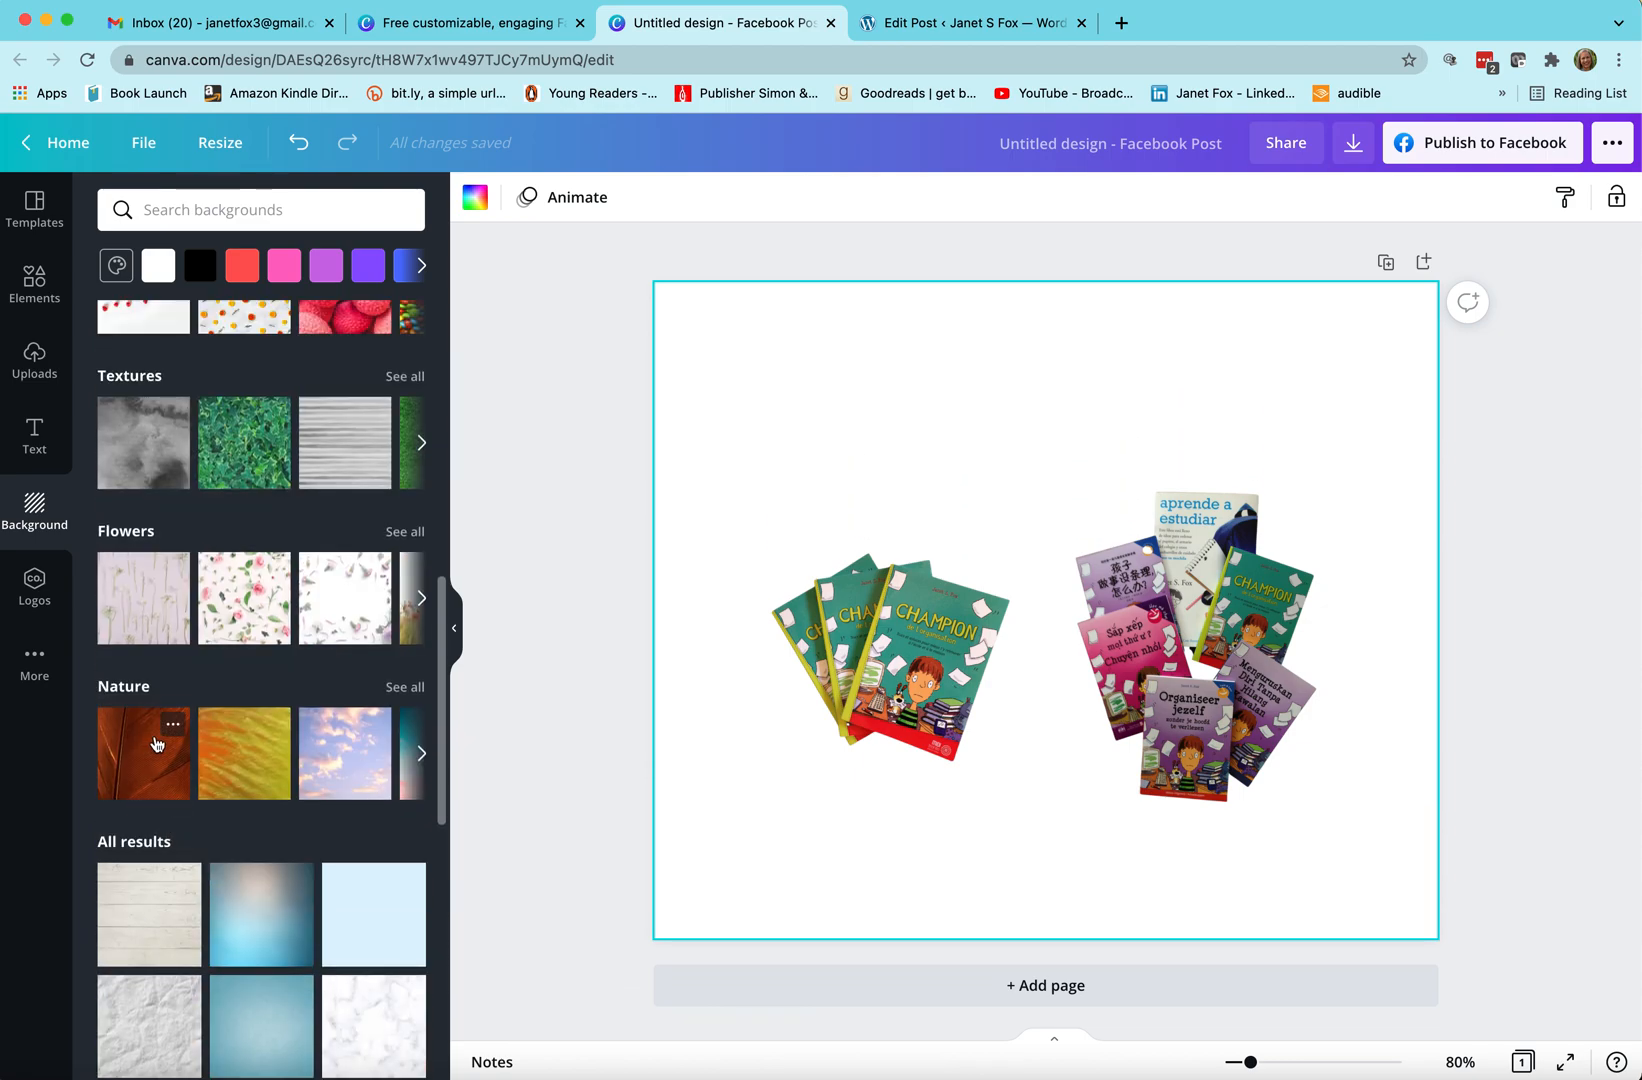
pyautogui.scroll(3, 243, 598)
pyautogui.scroll(6, 243, 598)
pyautogui.scroll(-2, 243, 597)
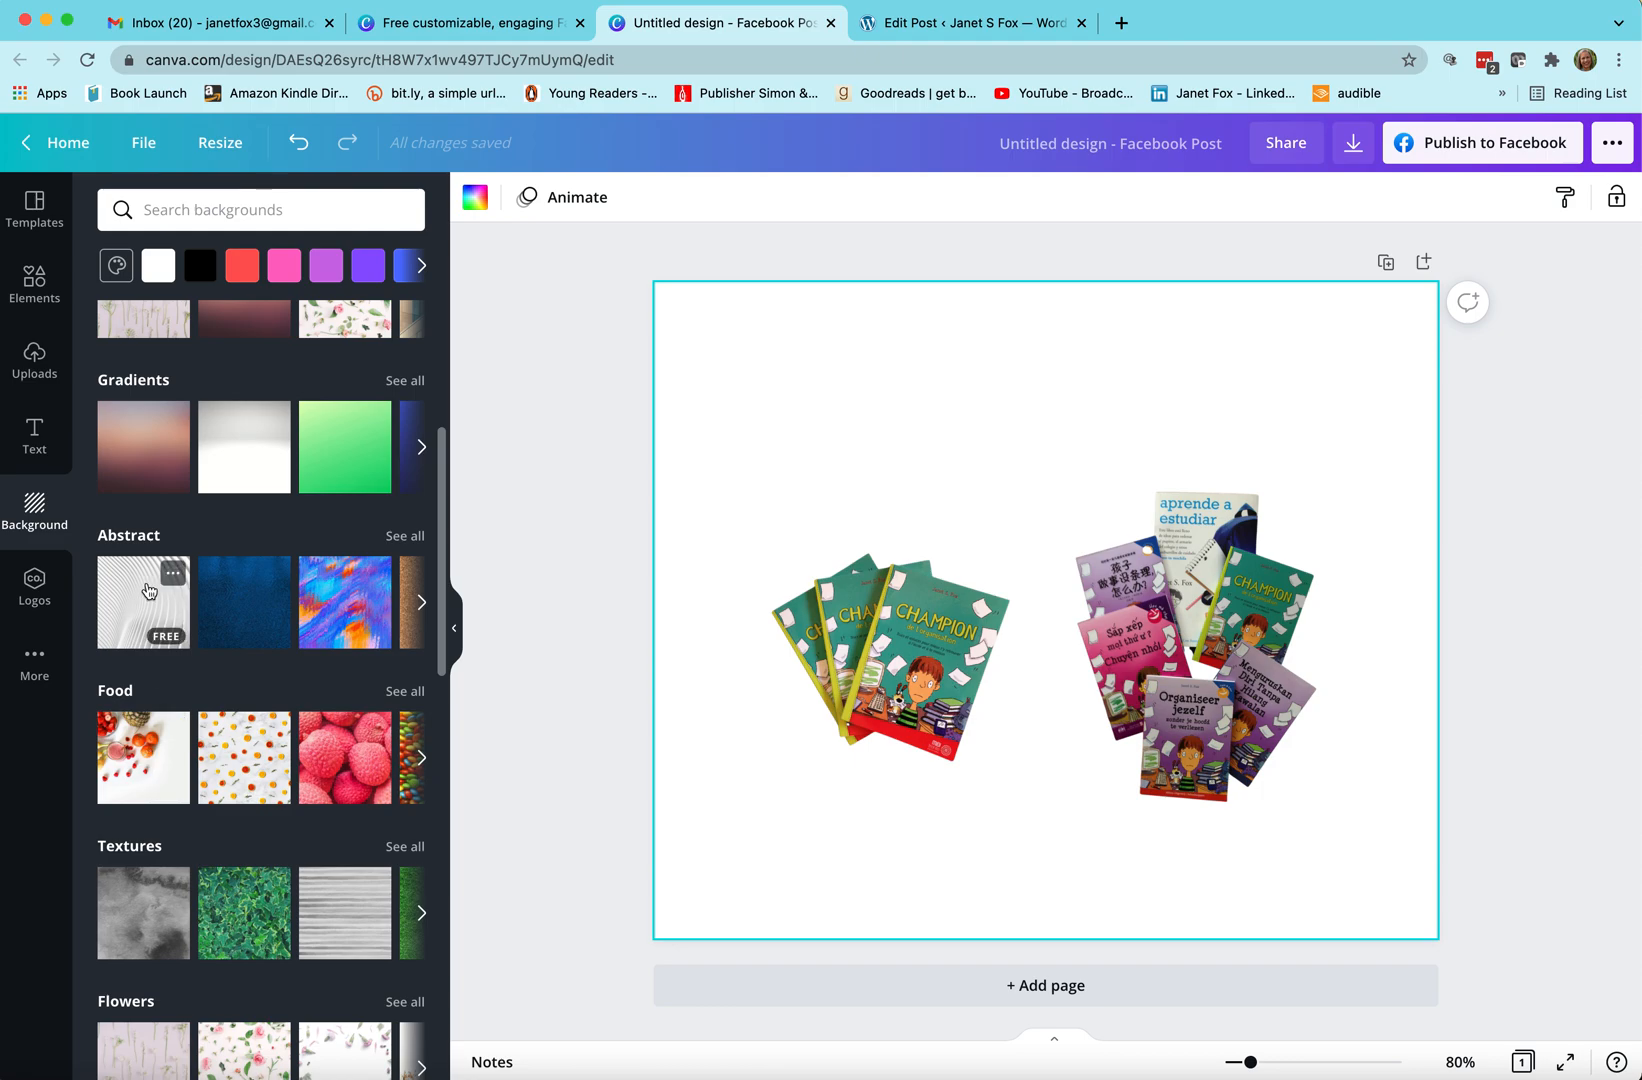
pyautogui.scroll(2, 352, 458)
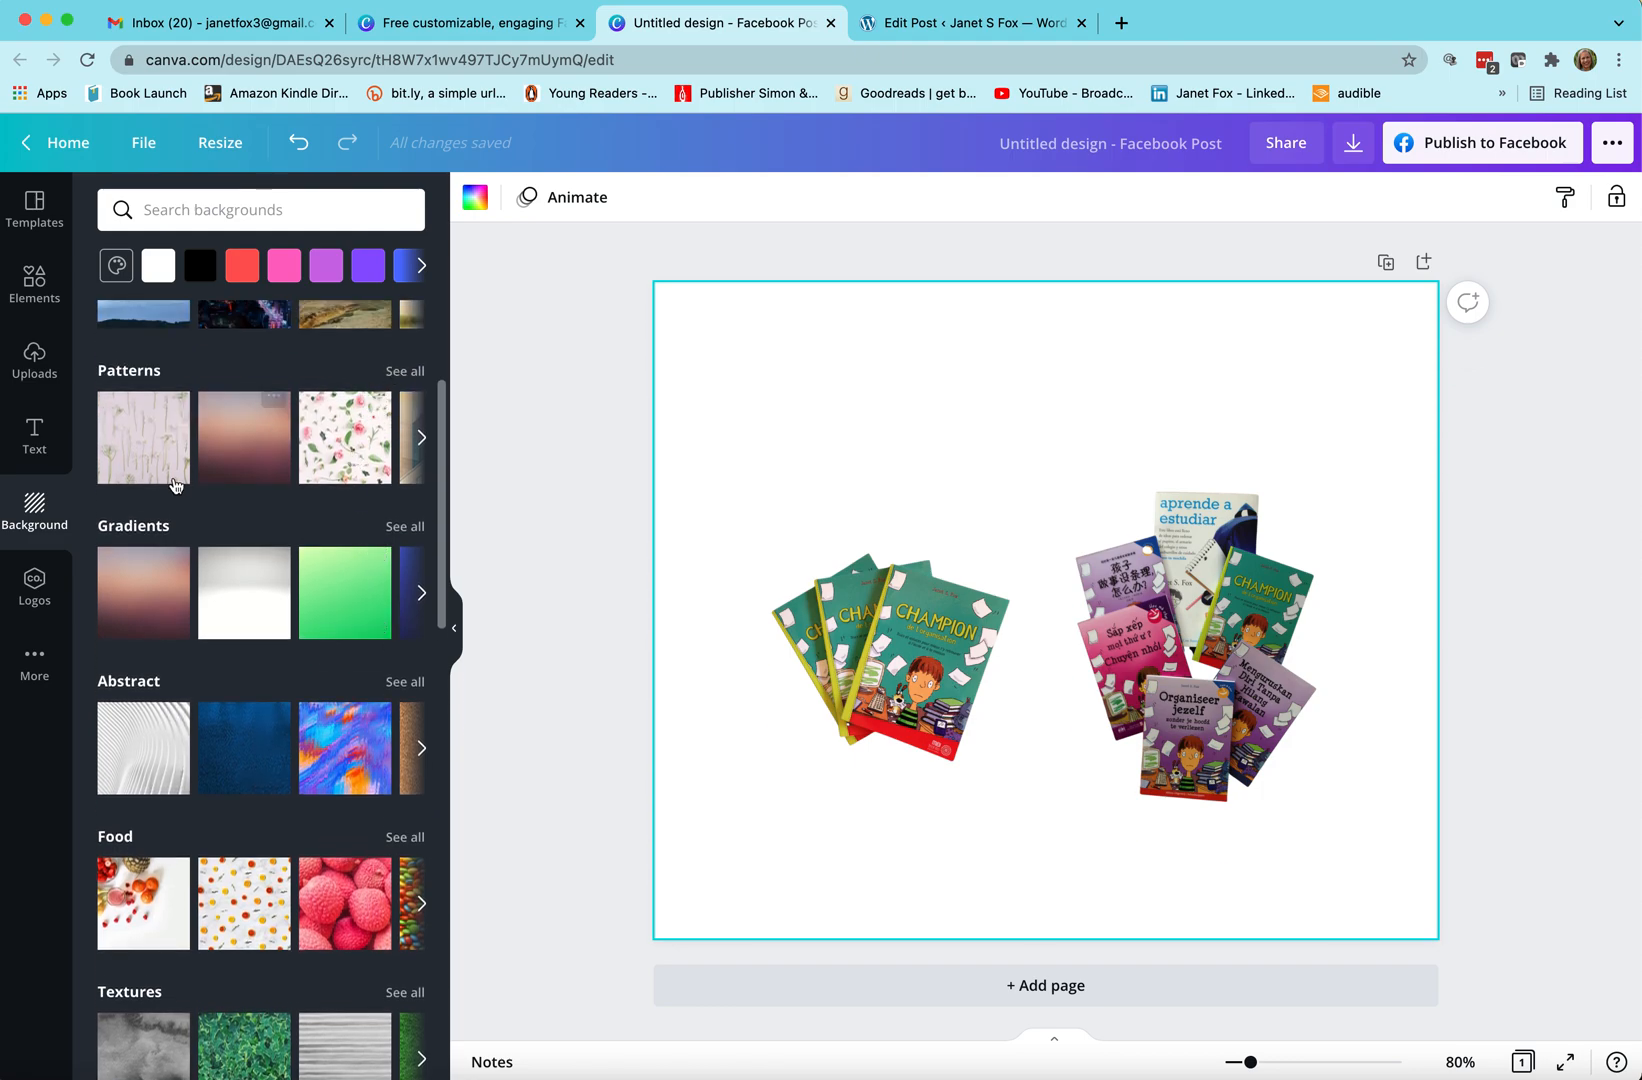
# - Look through the full Patterns background collection, then clear the Patterns filter to return to all categories
pyautogui.click(399, 375)
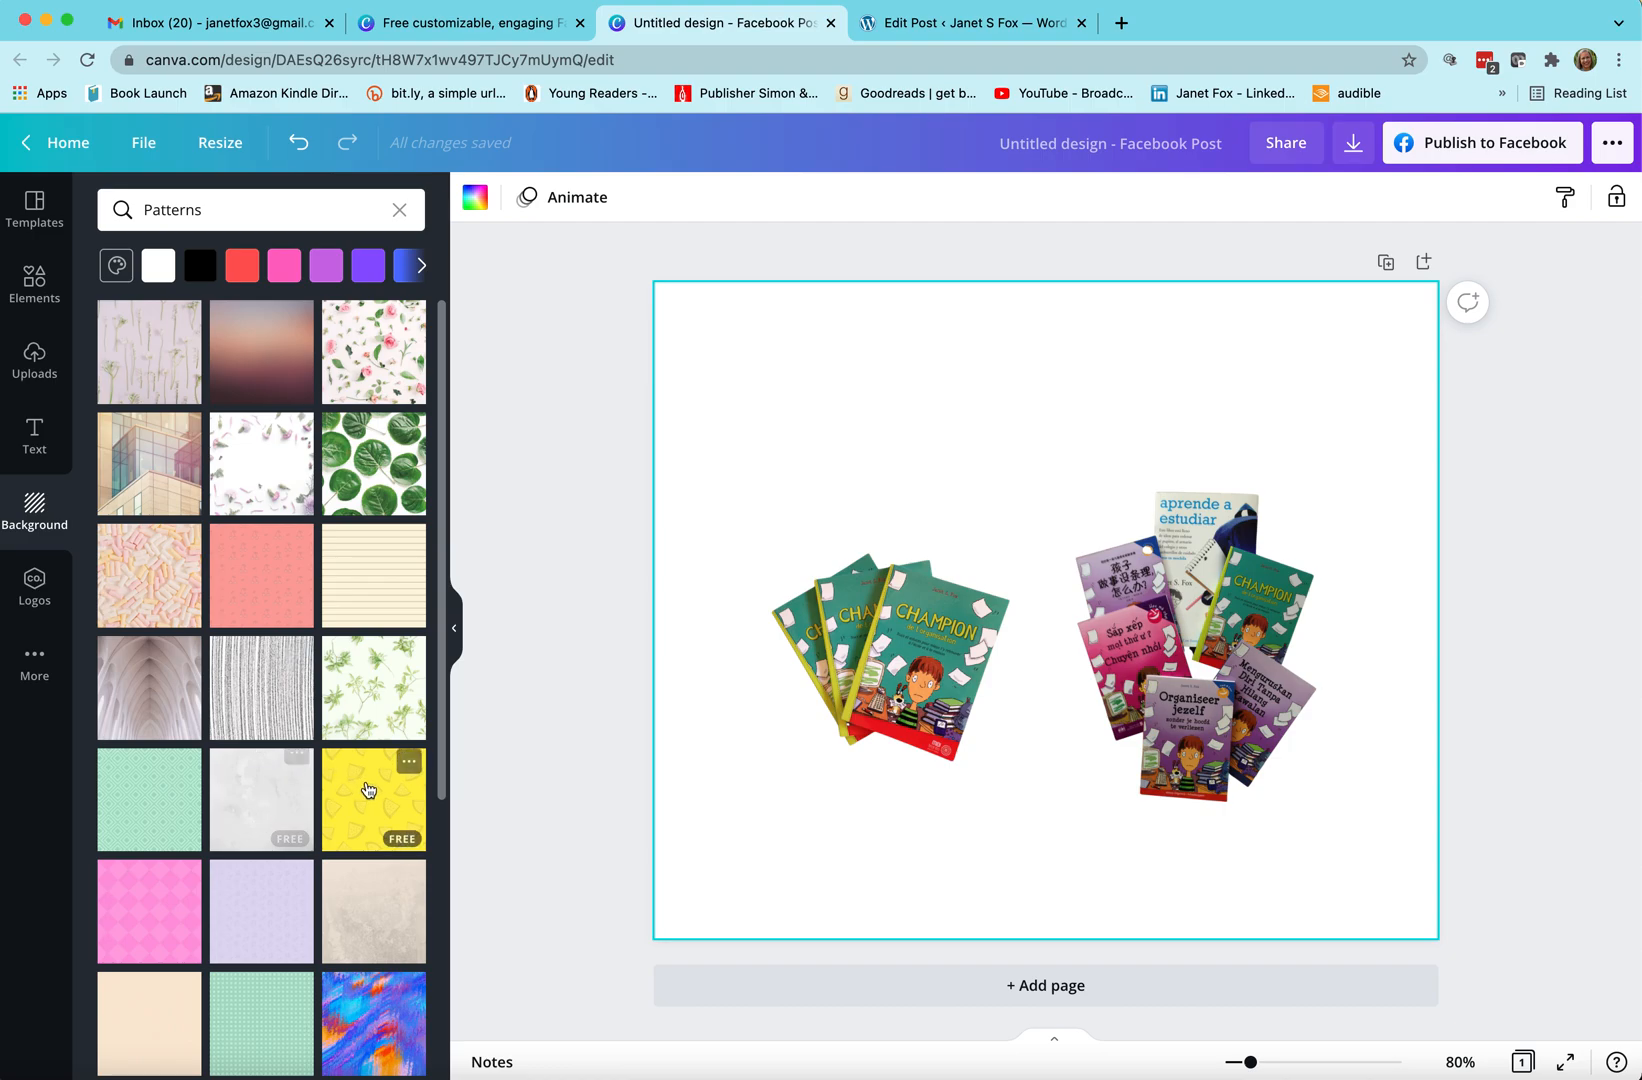
pyautogui.scroll(-5, 368, 790)
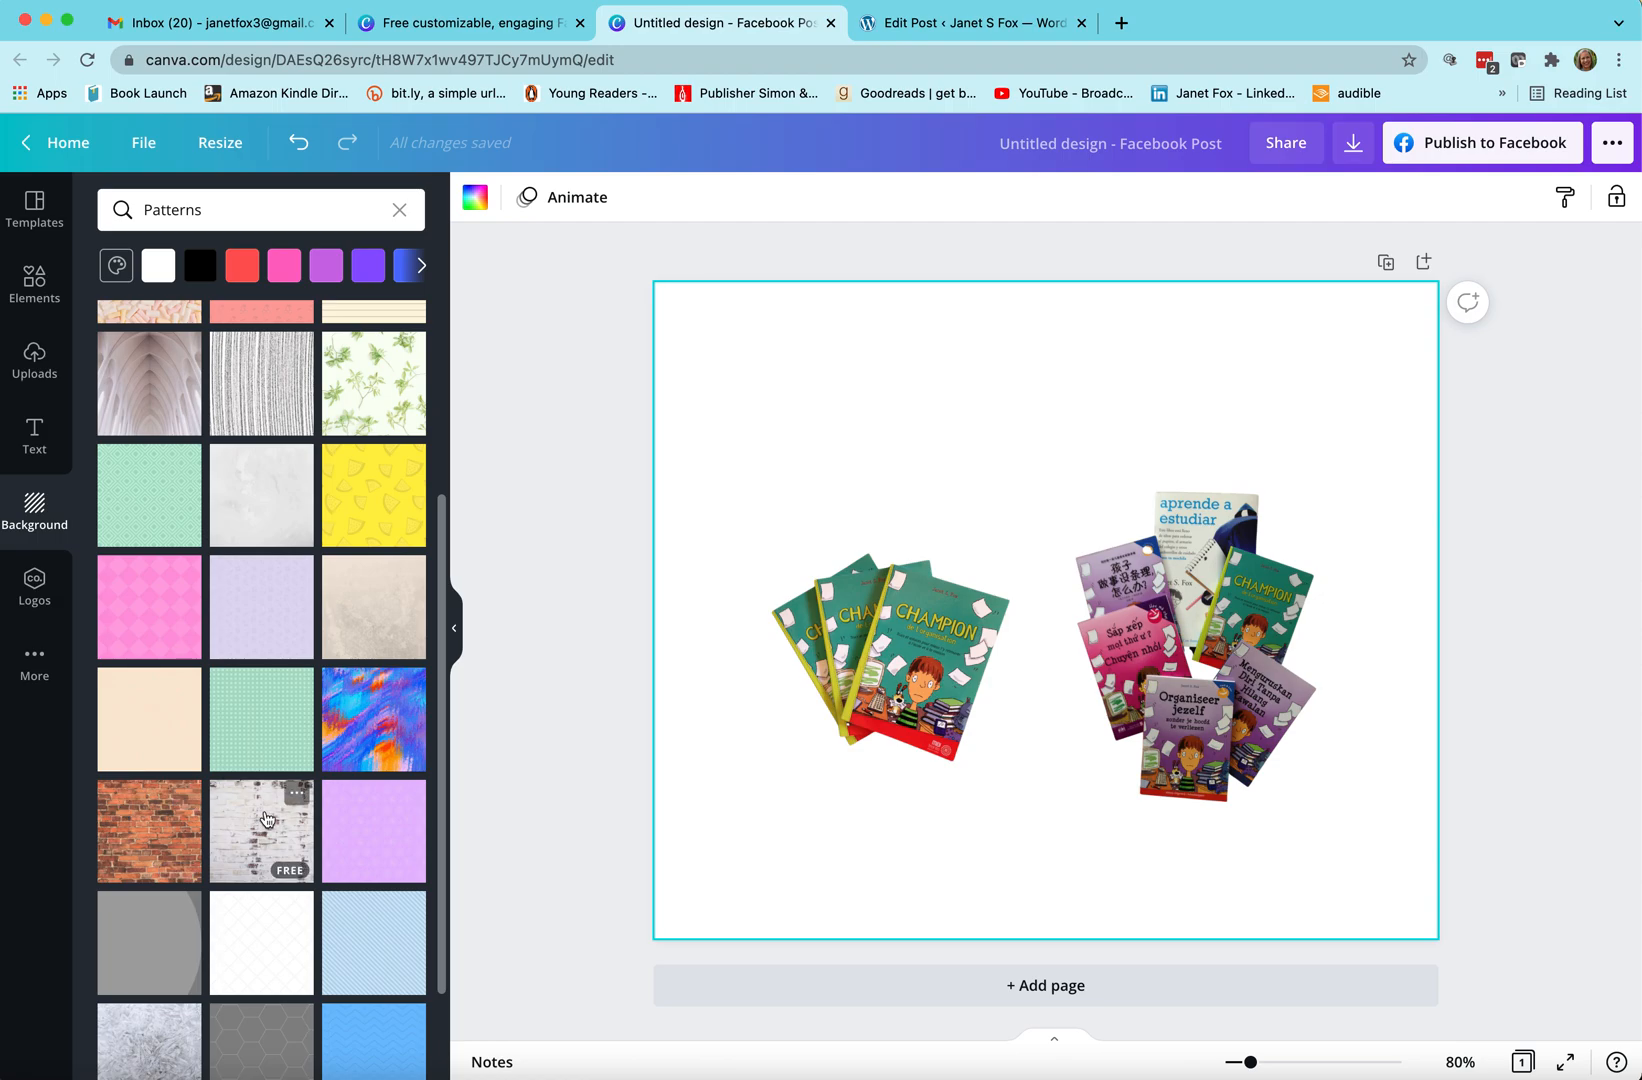
pyautogui.scroll(-5, 257, 943)
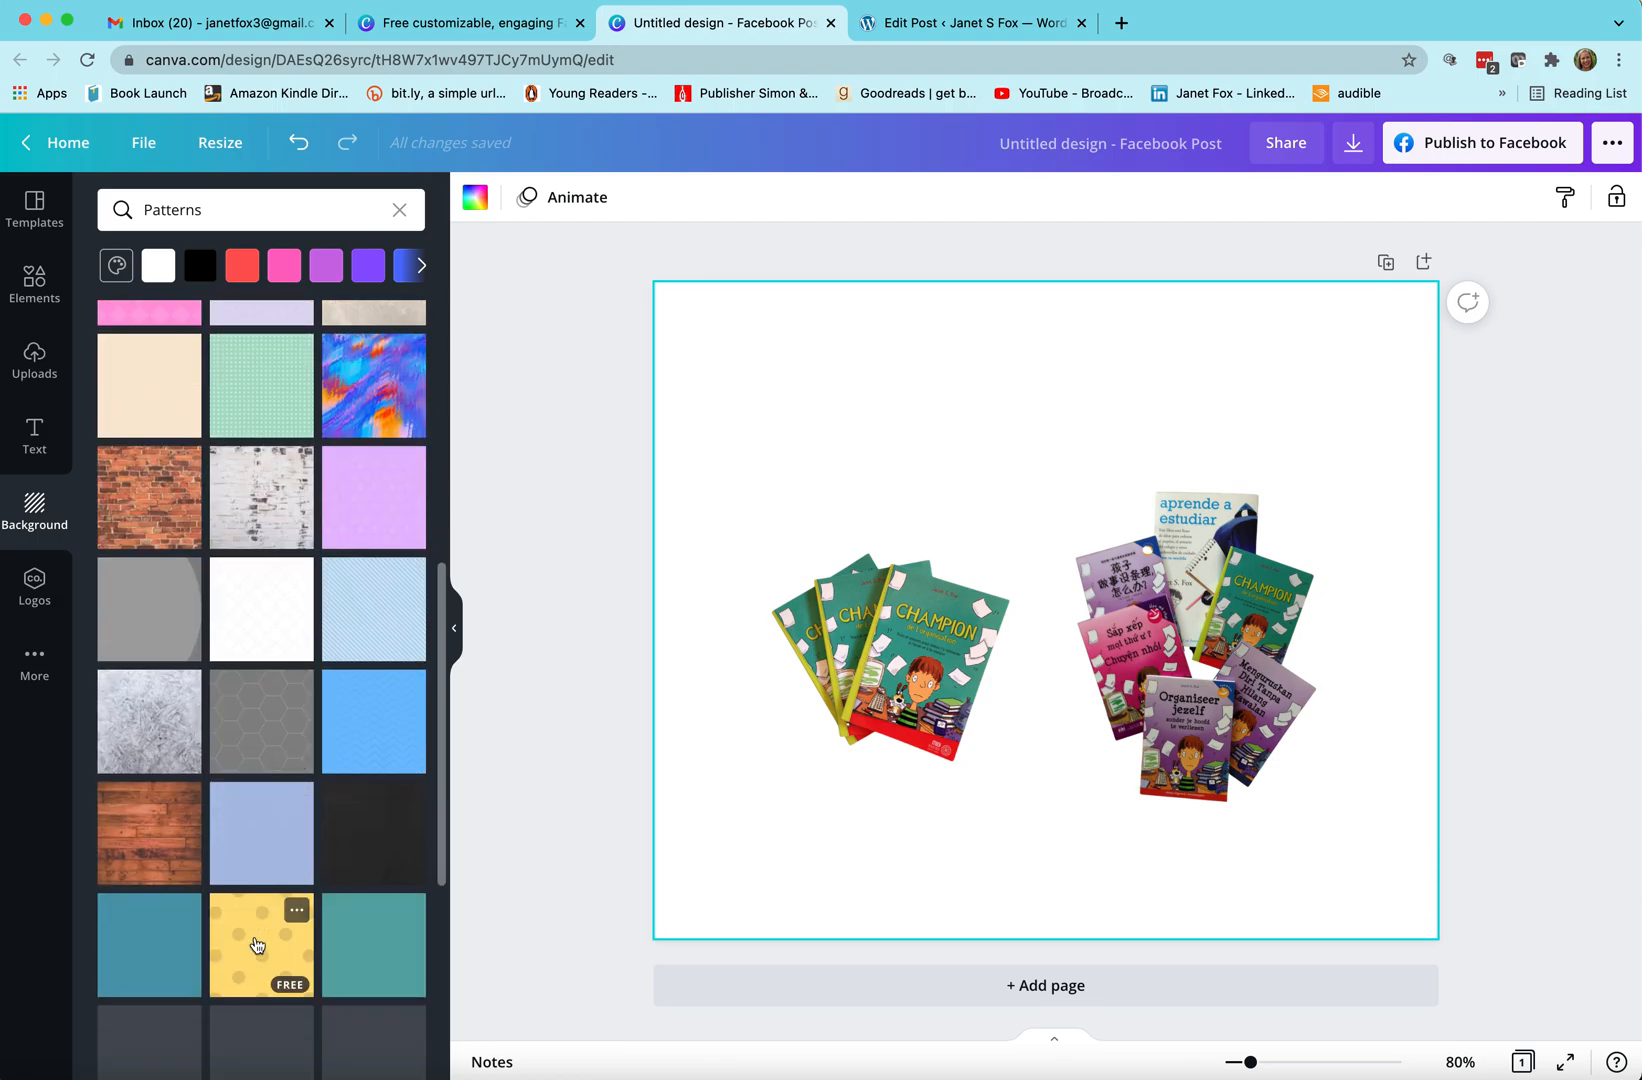
pyautogui.scroll(10, 225, 795)
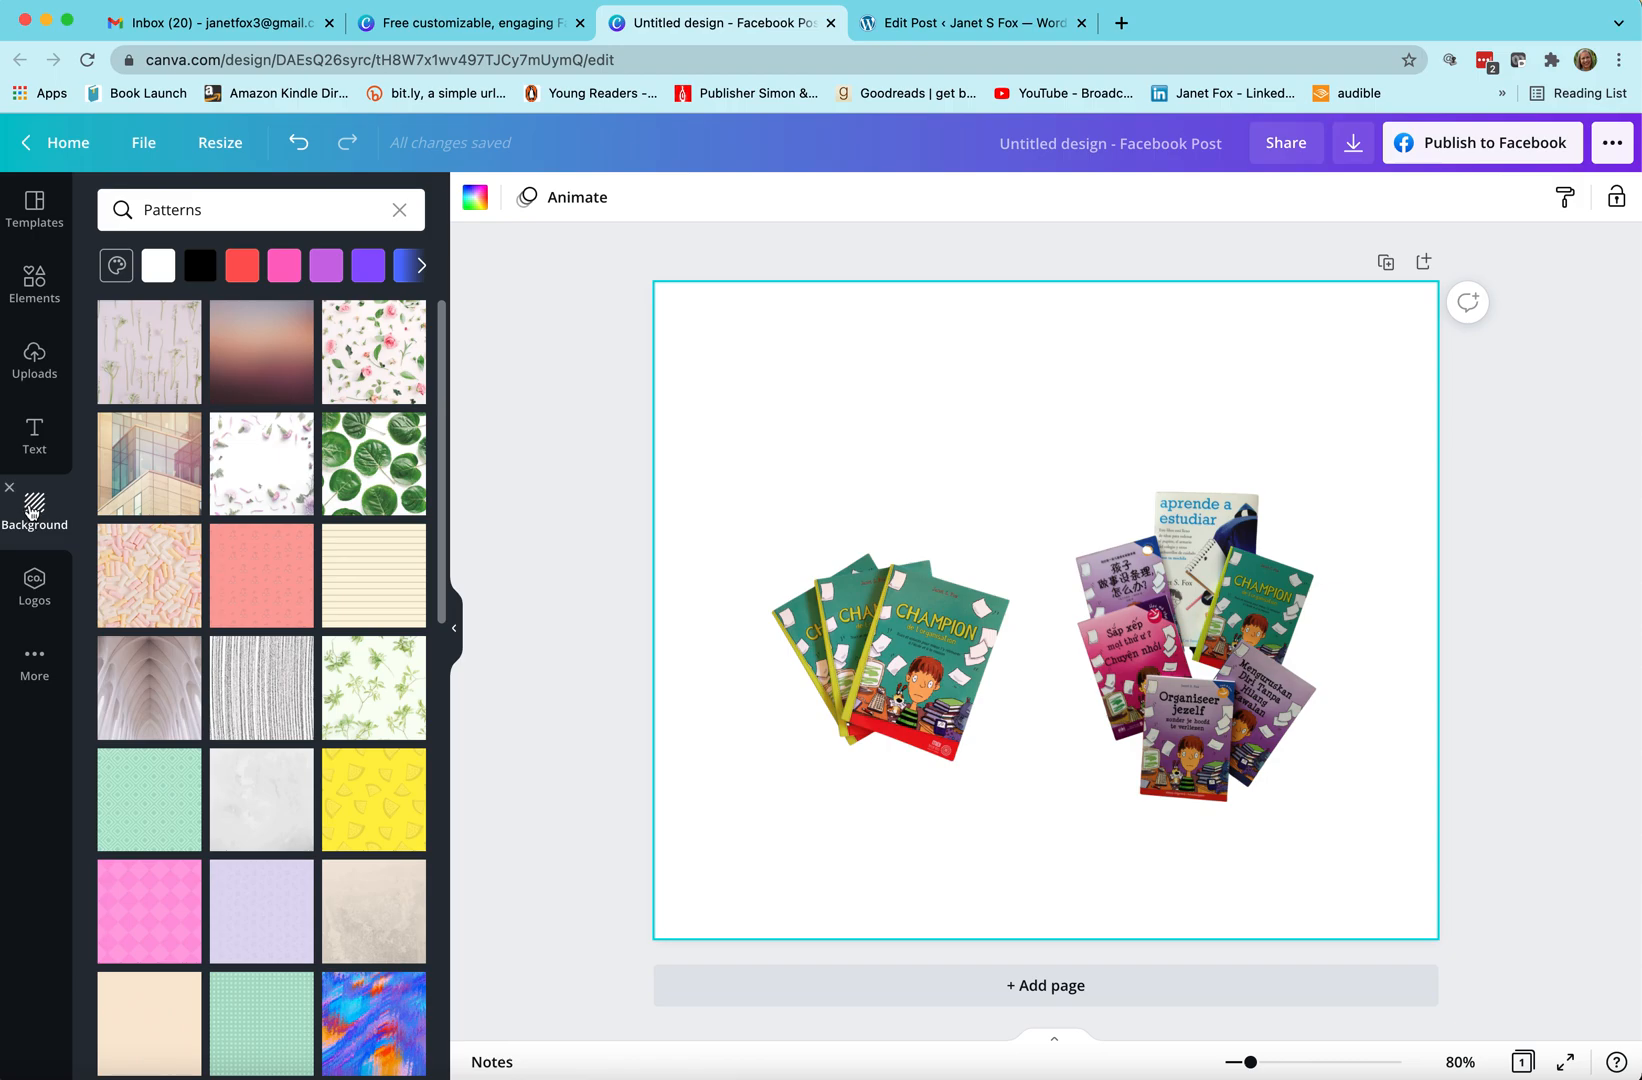
pyautogui.click(400, 210)
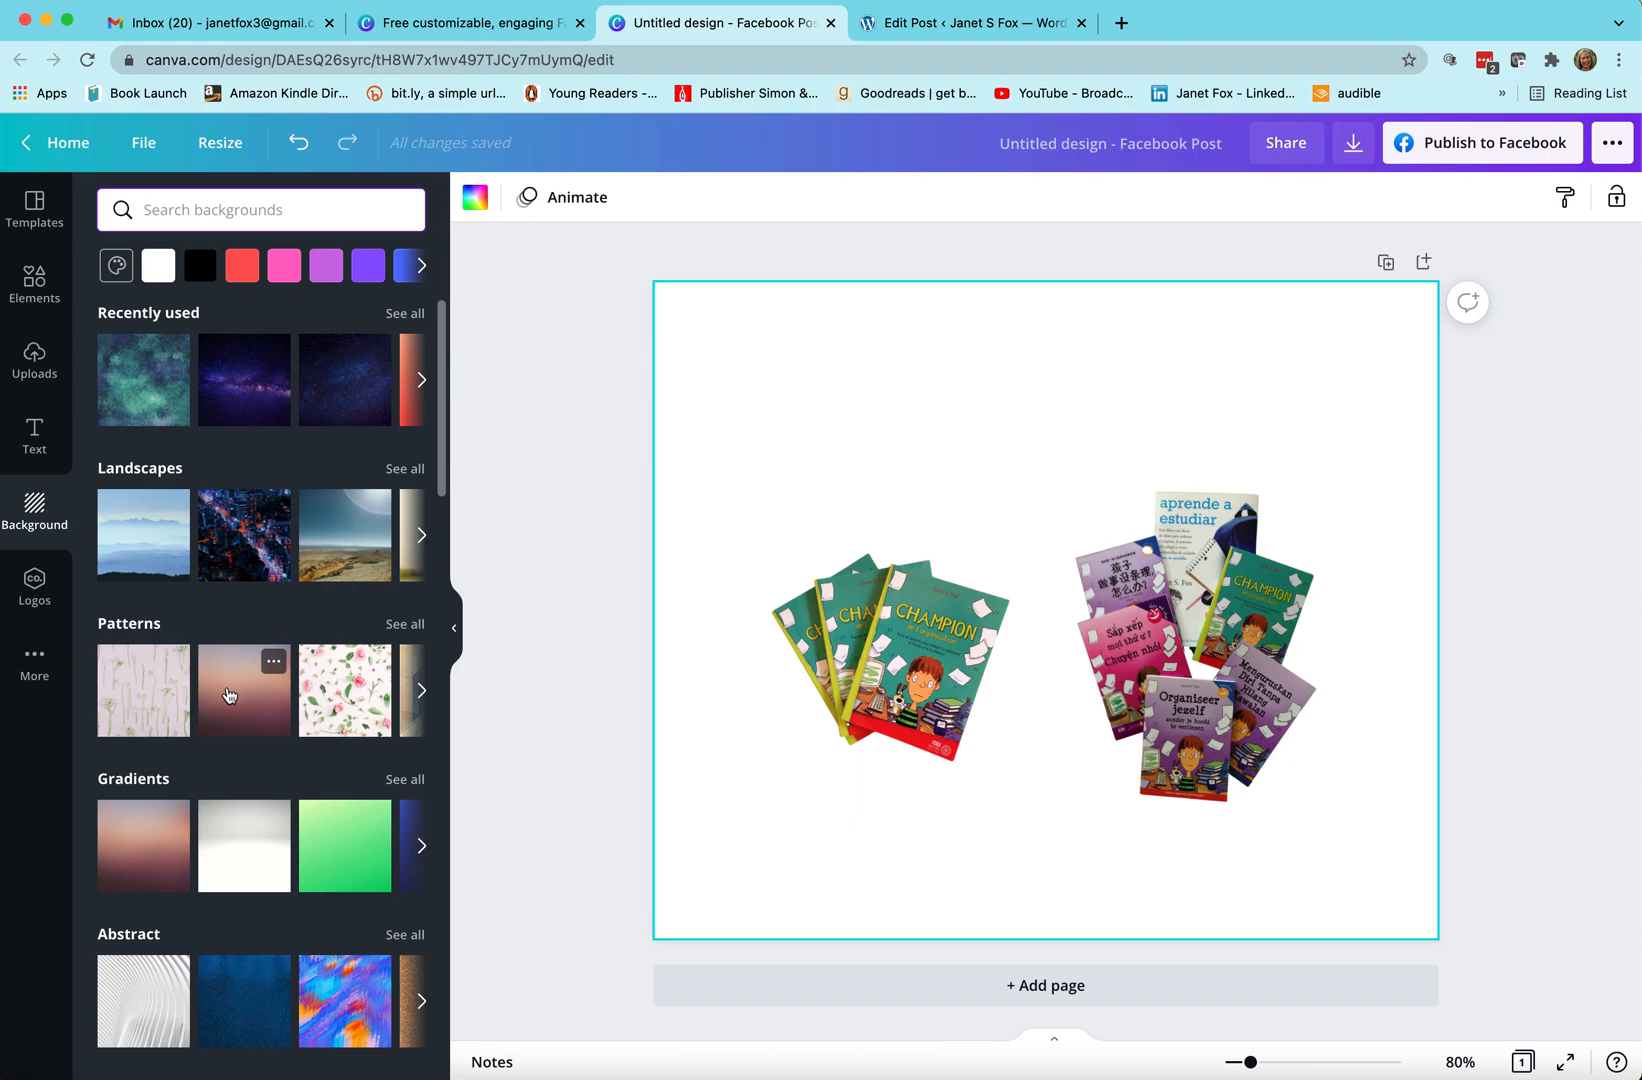
# - Apply the blurred blue background with the pale glow at its top, from All results, to the page
pyautogui.scroll(-5, 228, 690)
pyautogui.scroll(-2, 228, 695)
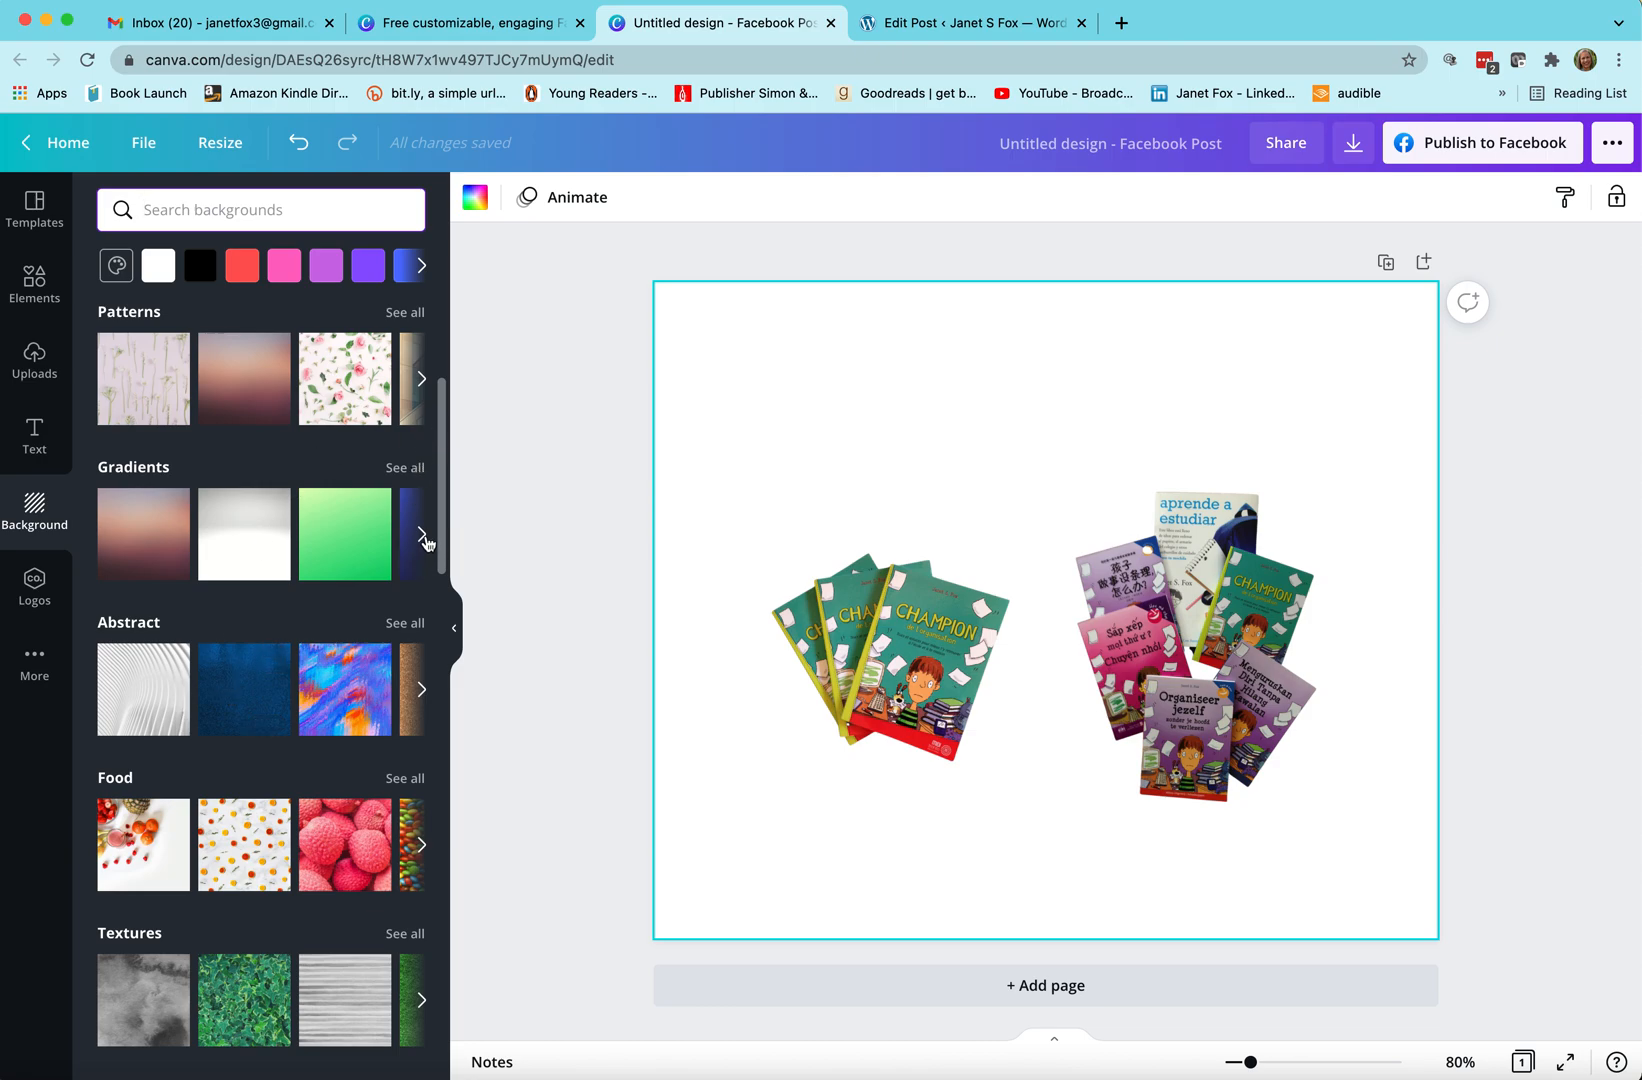
pyautogui.click(422, 536)
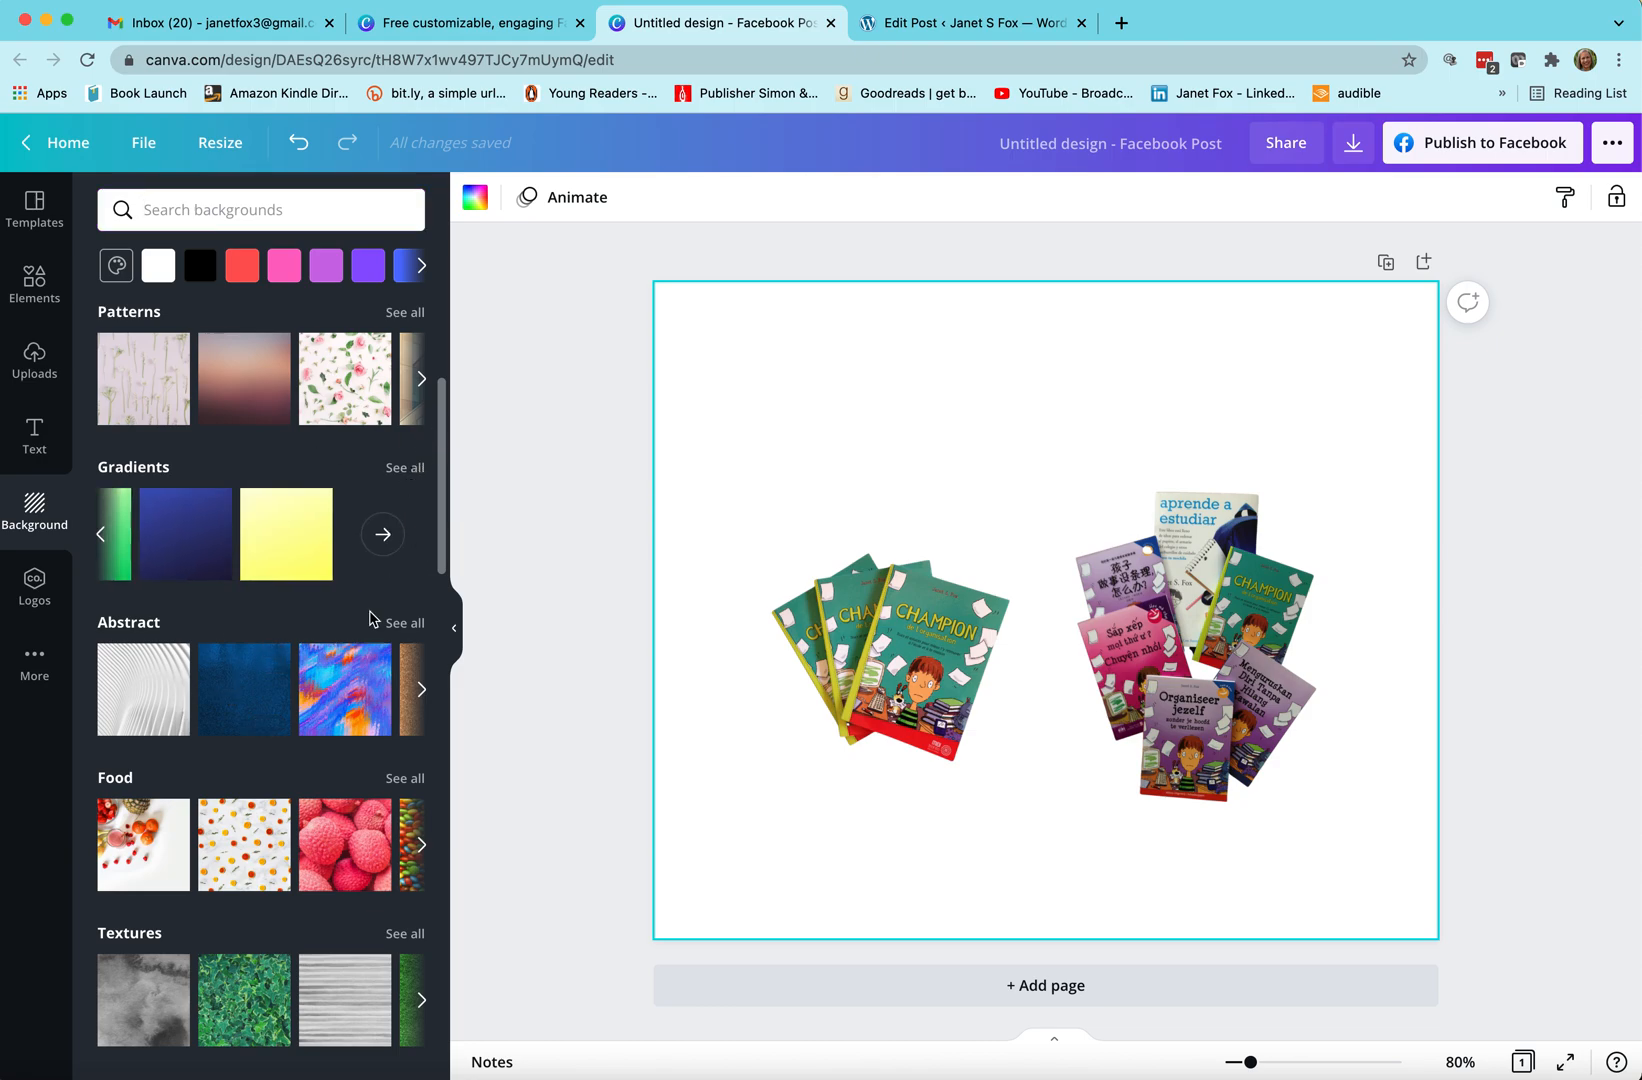
pyautogui.scroll(-5, 340, 690)
pyautogui.scroll(-3, 305, 718)
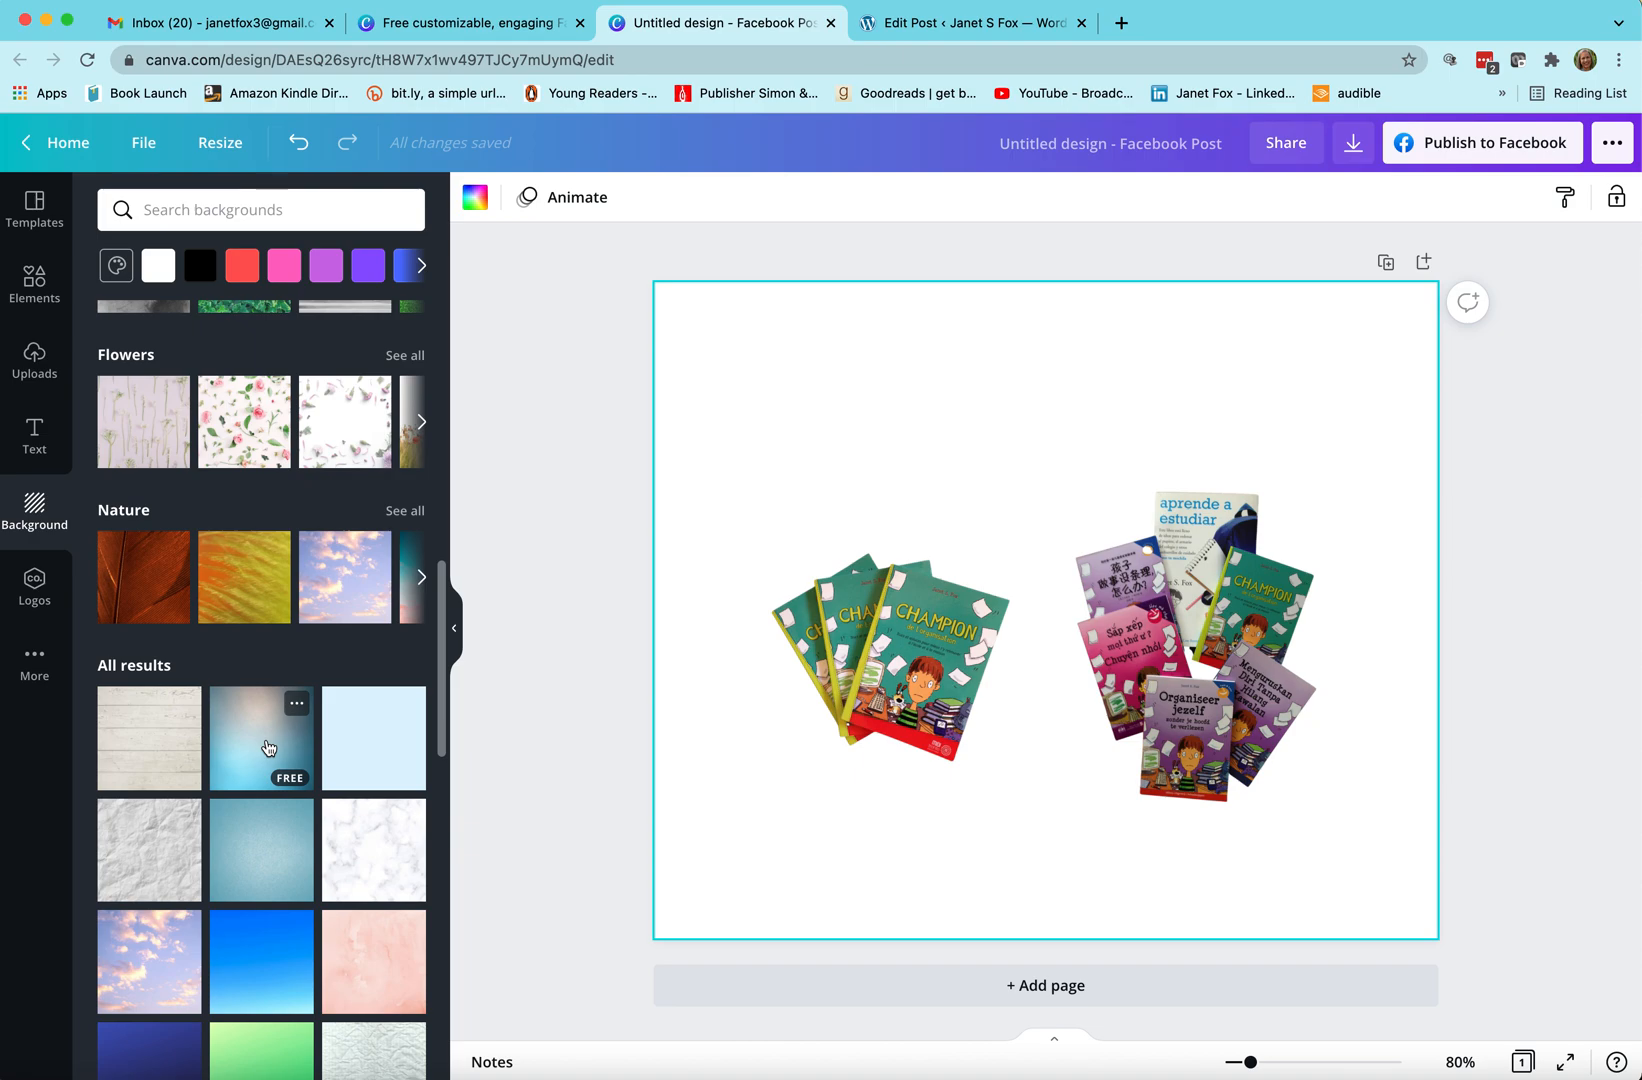
pyautogui.click(268, 748)
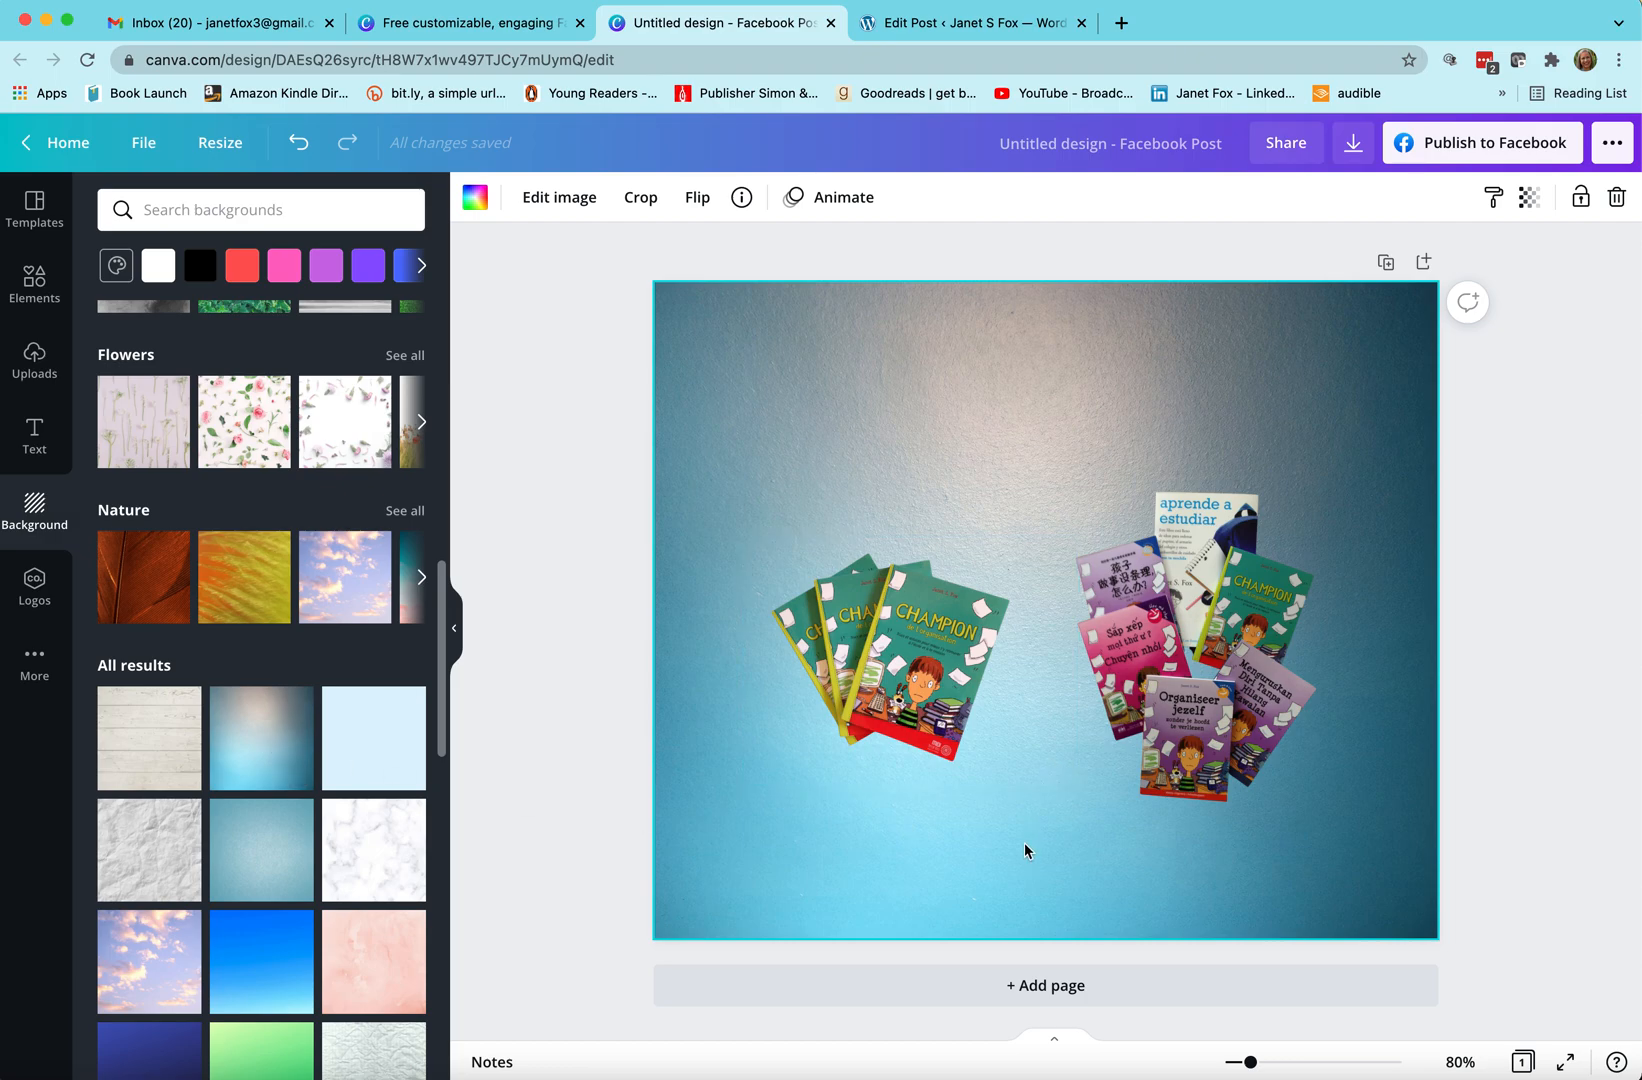
# - Nudge the three-book cutout and the six-book cutout slightly lower against the background
pyautogui.moveTo(857, 800); pyautogui.dragTo(863, 812)
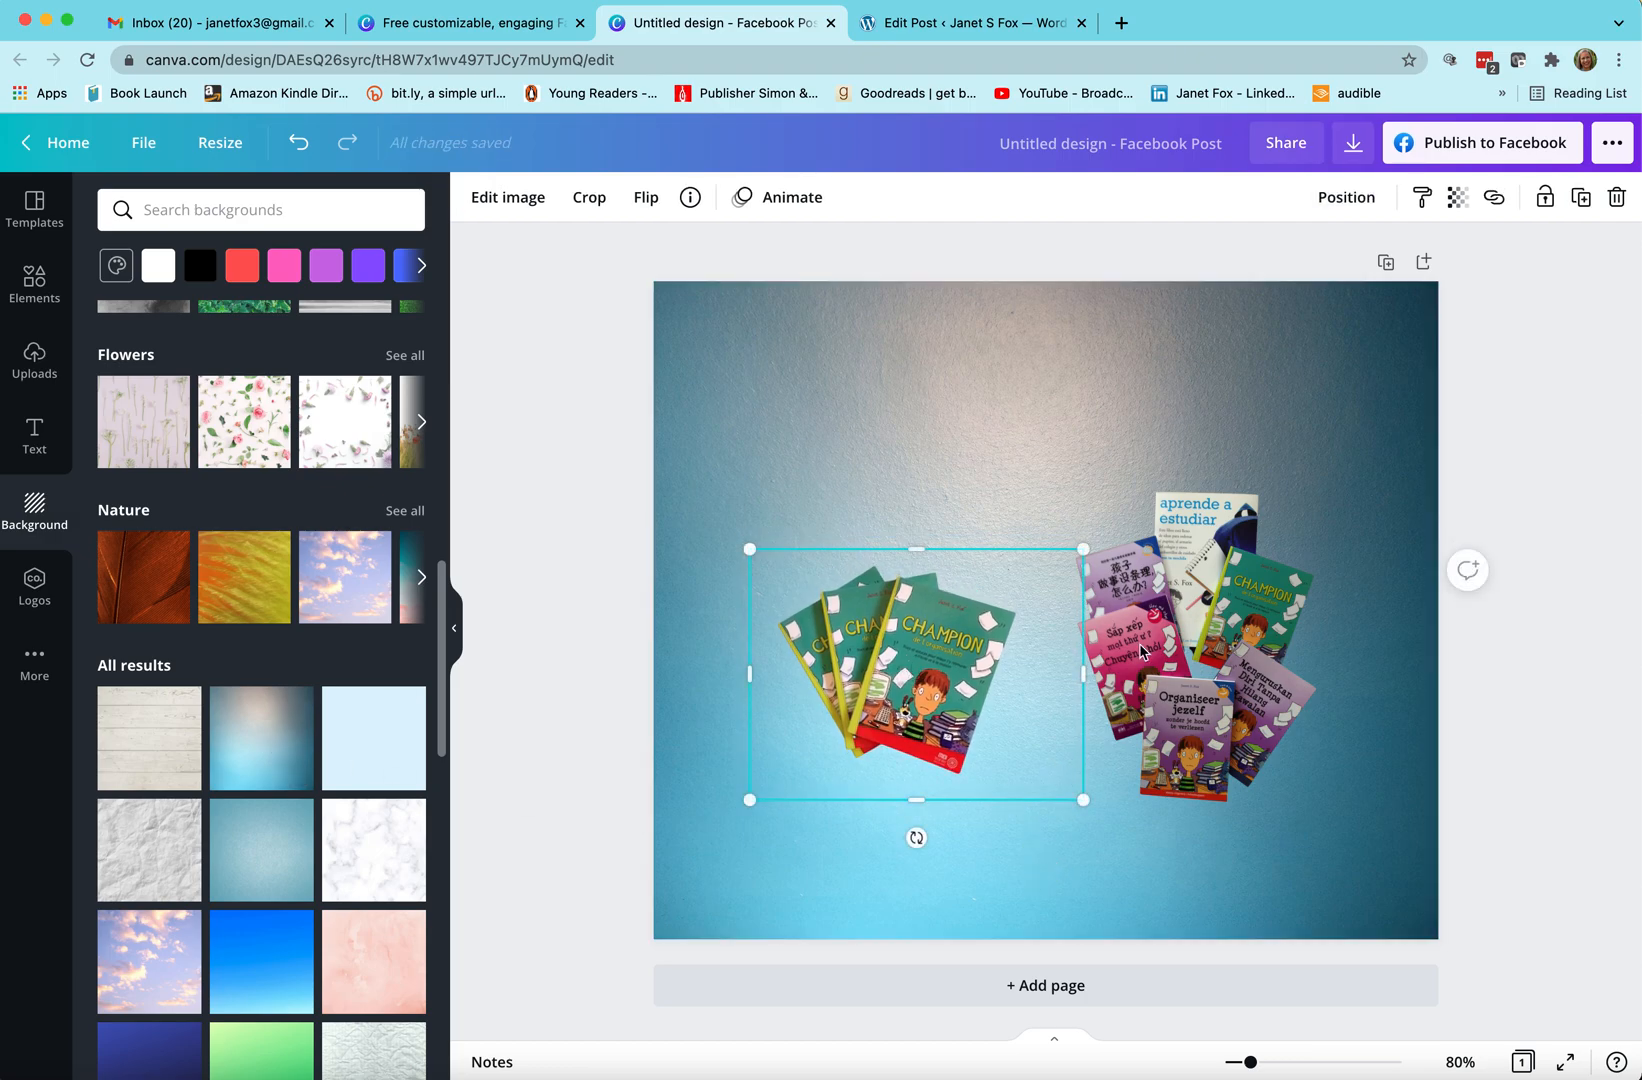
pyautogui.moveTo(1190, 633); pyautogui.dragTo(1190, 650)
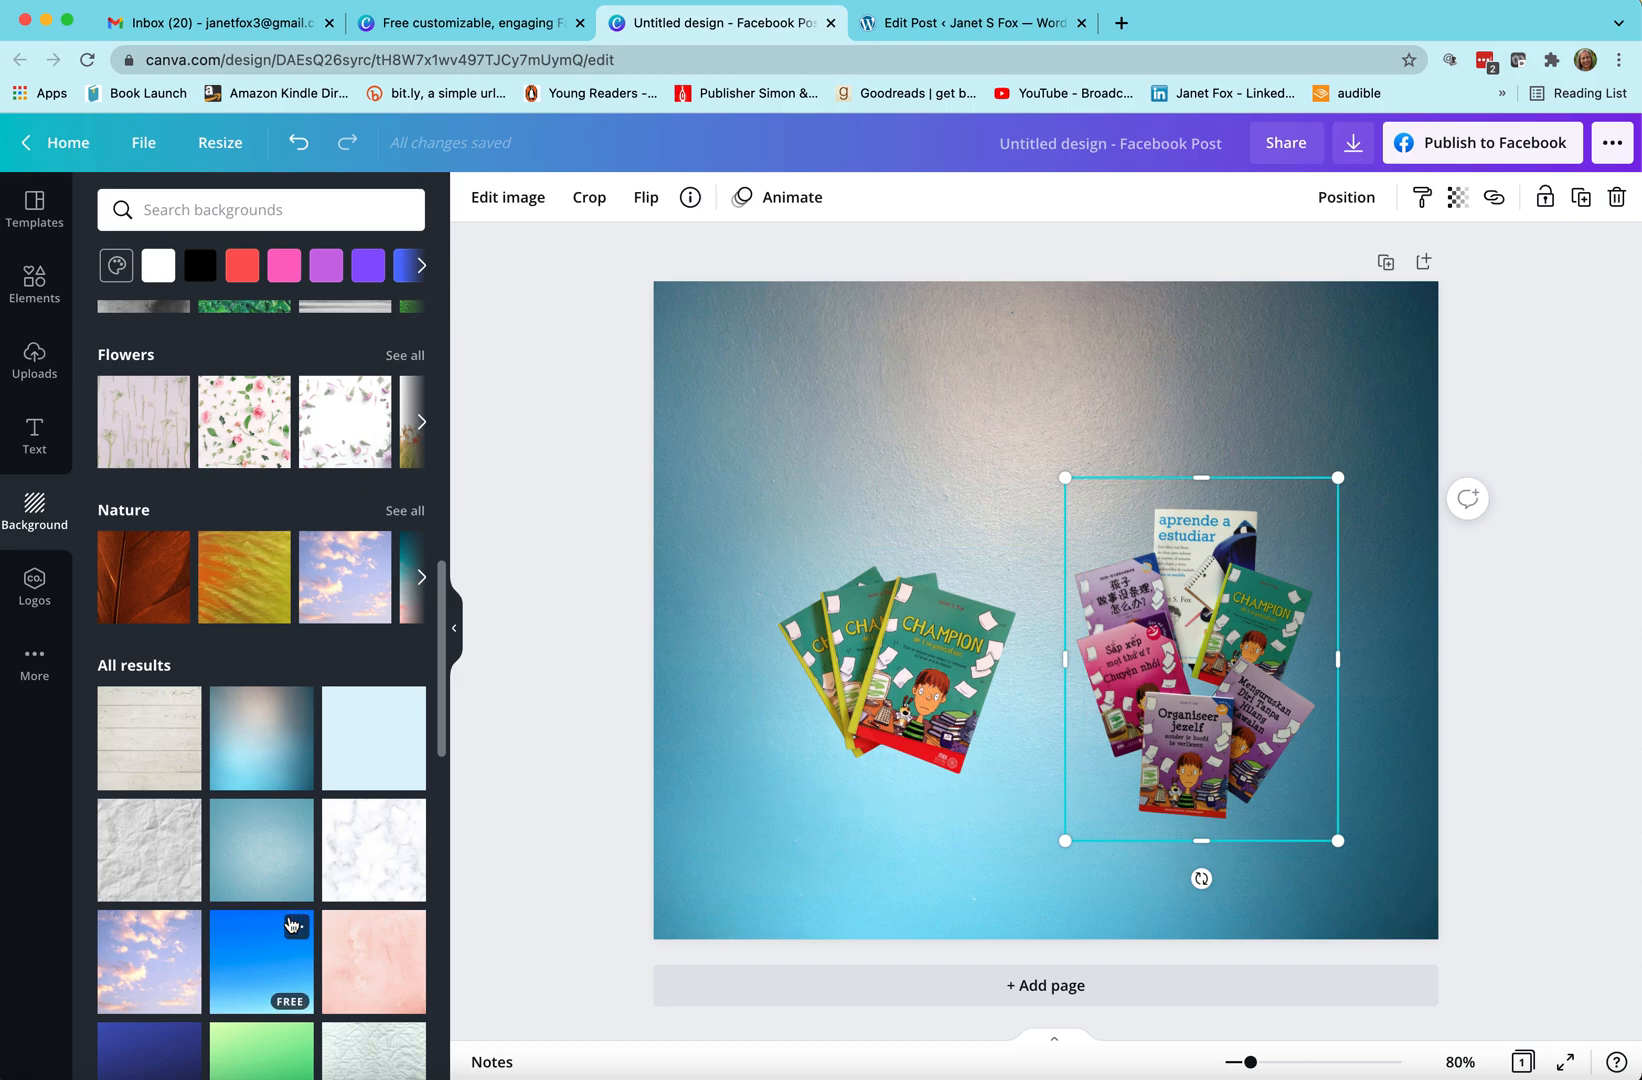
# - Set the page background to the warm yellow-to-orange blurred gradient from All results
pyautogui.scroll(-10, 270, 924)
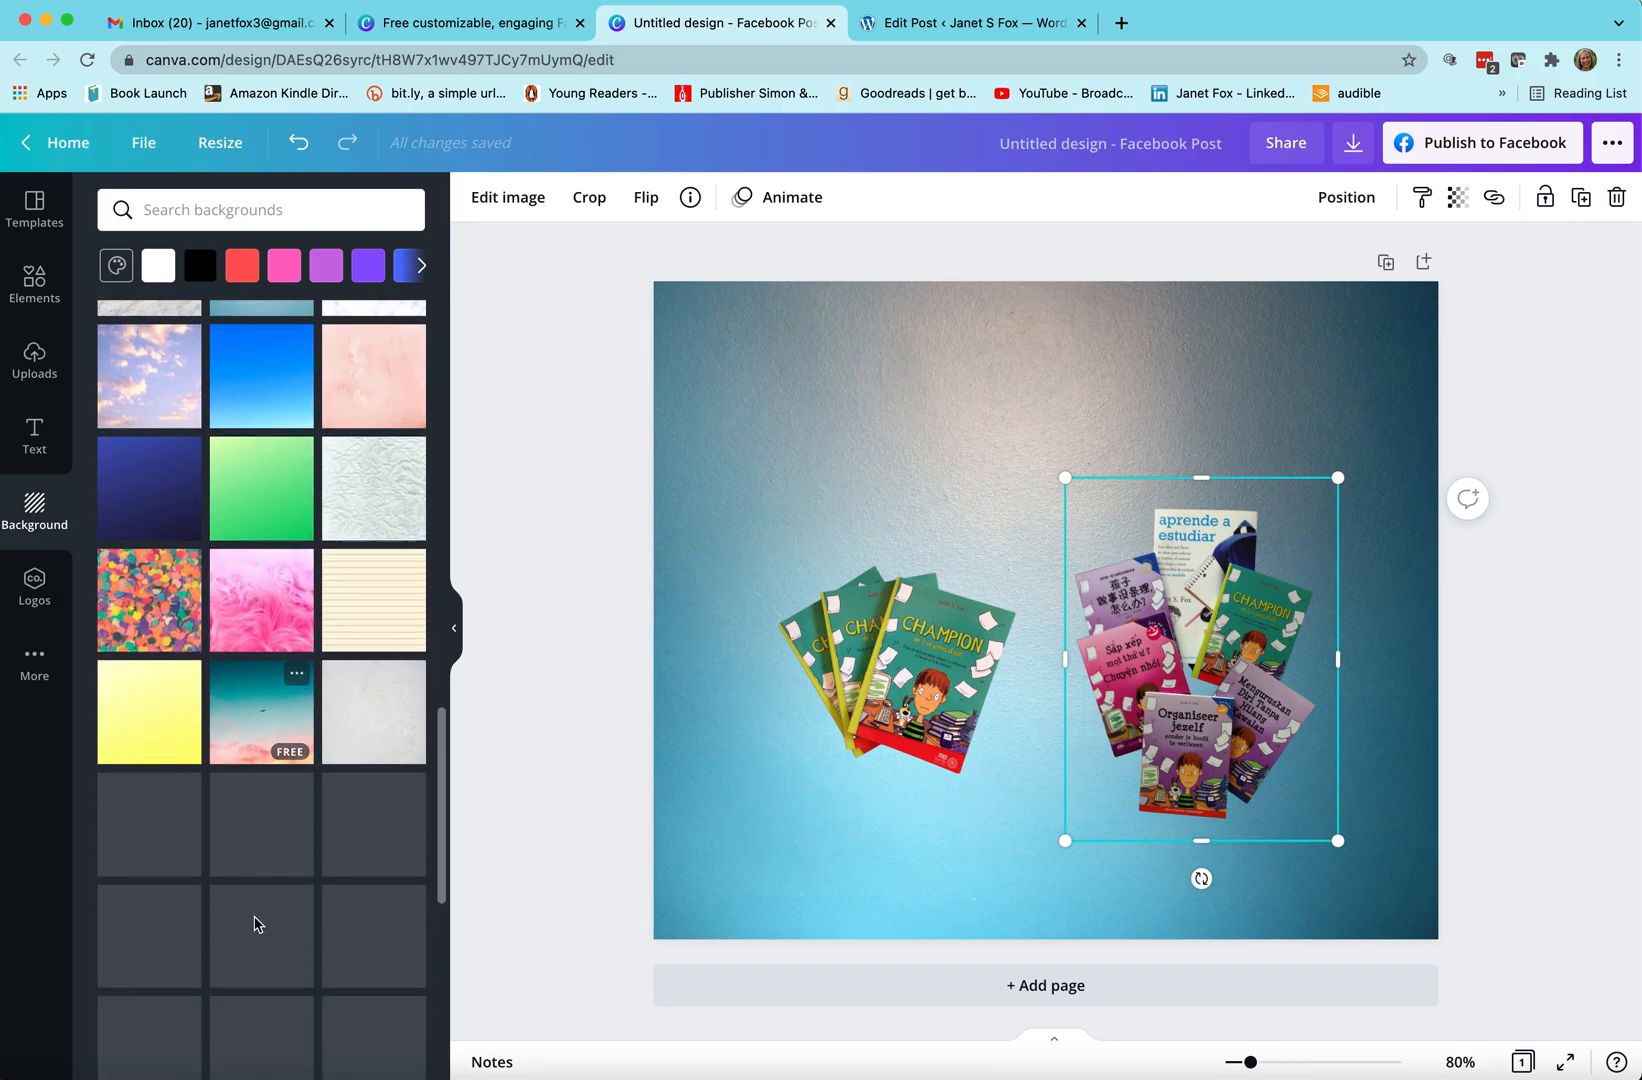
pyautogui.scroll(-2, 255, 924)
pyautogui.scroll(-5, 256, 925)
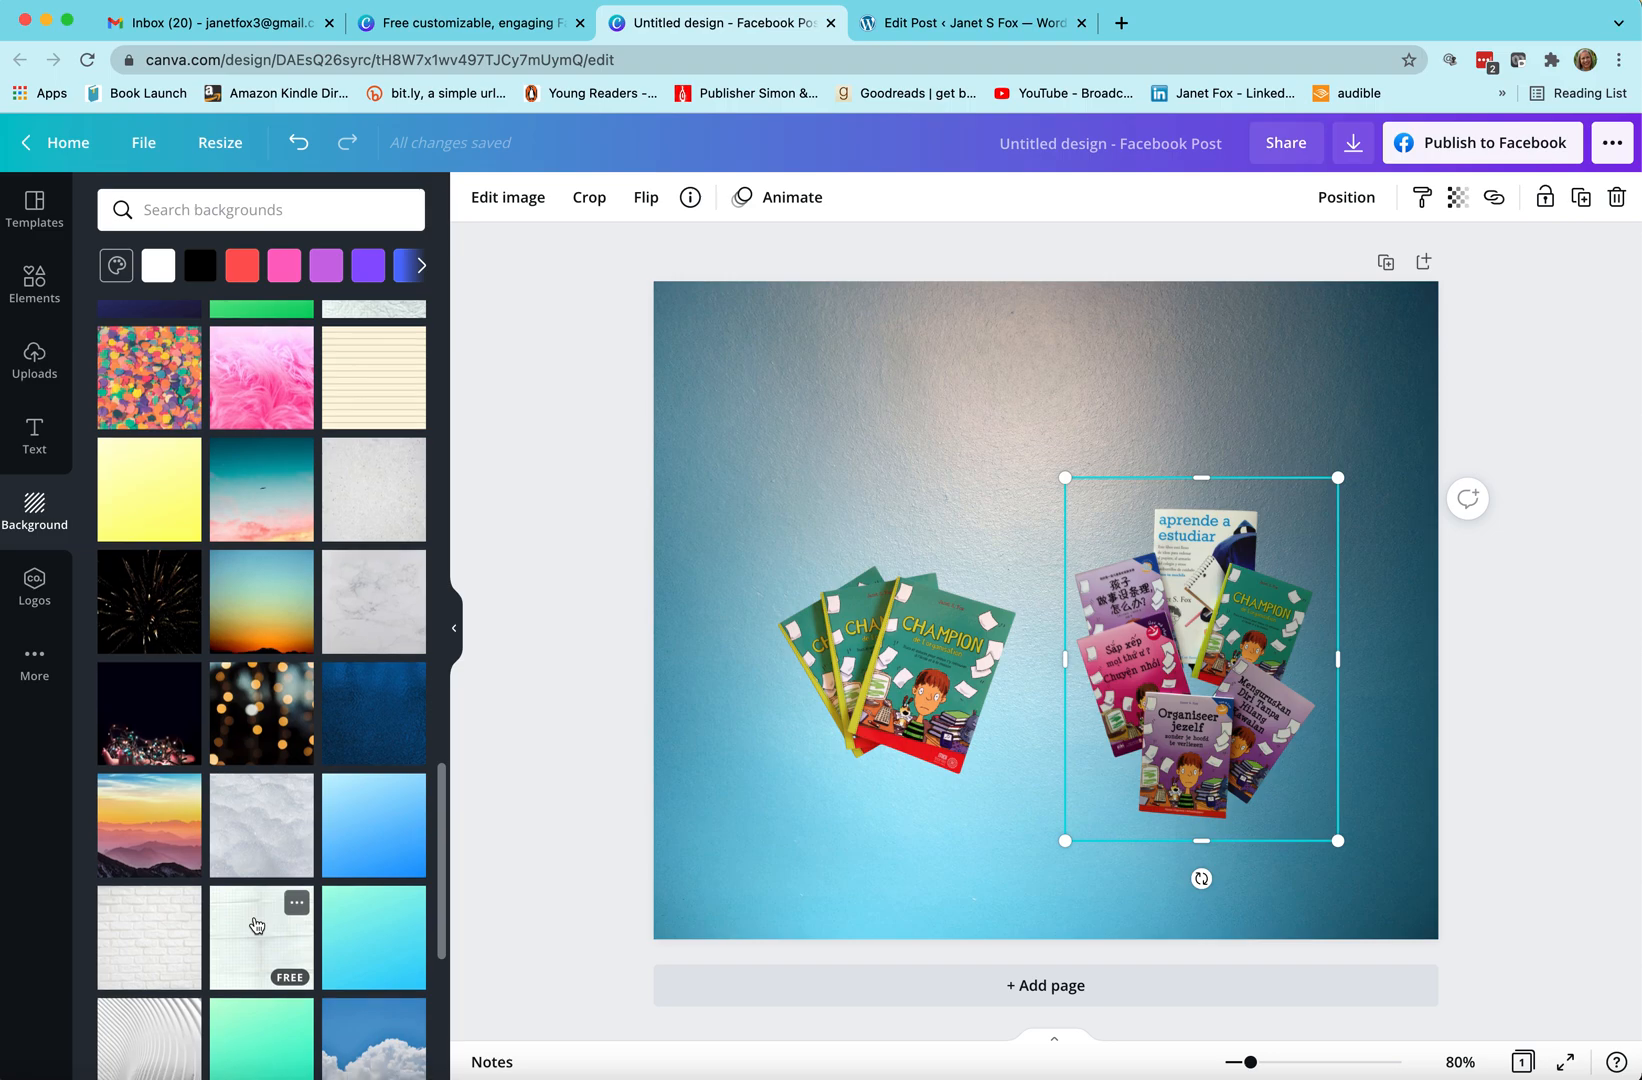
pyautogui.scroll(-2, 256, 924)
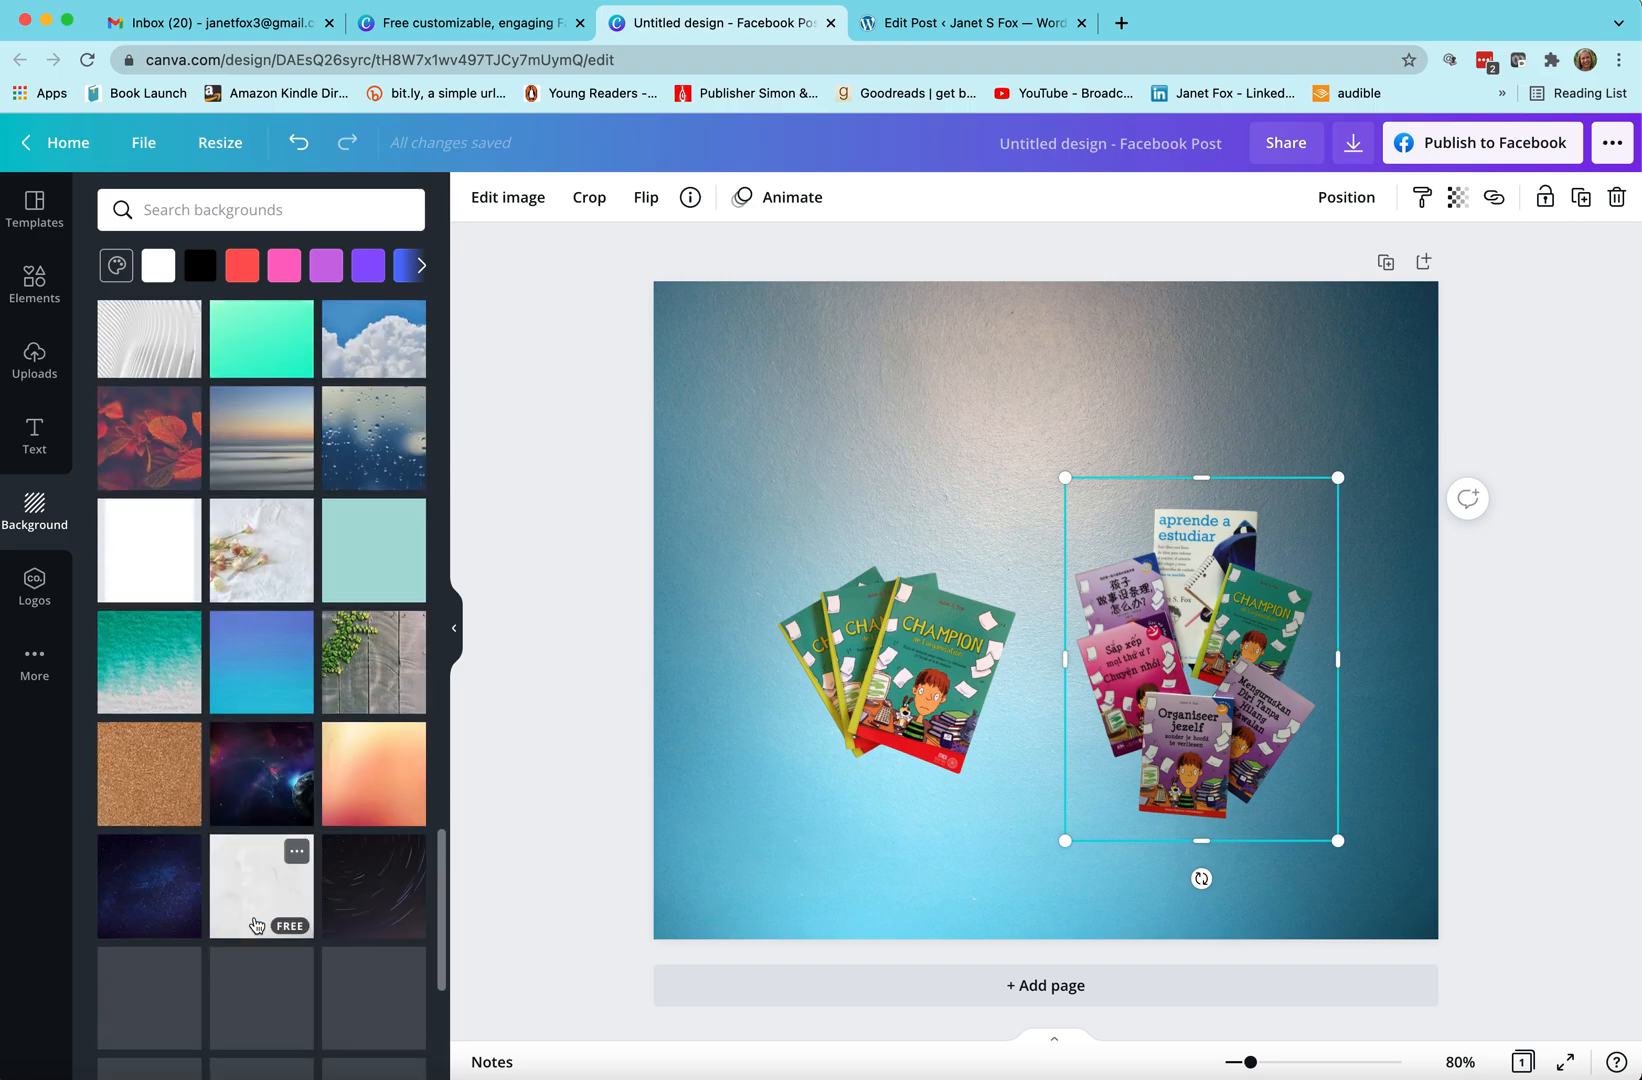
pyautogui.click(380, 762)
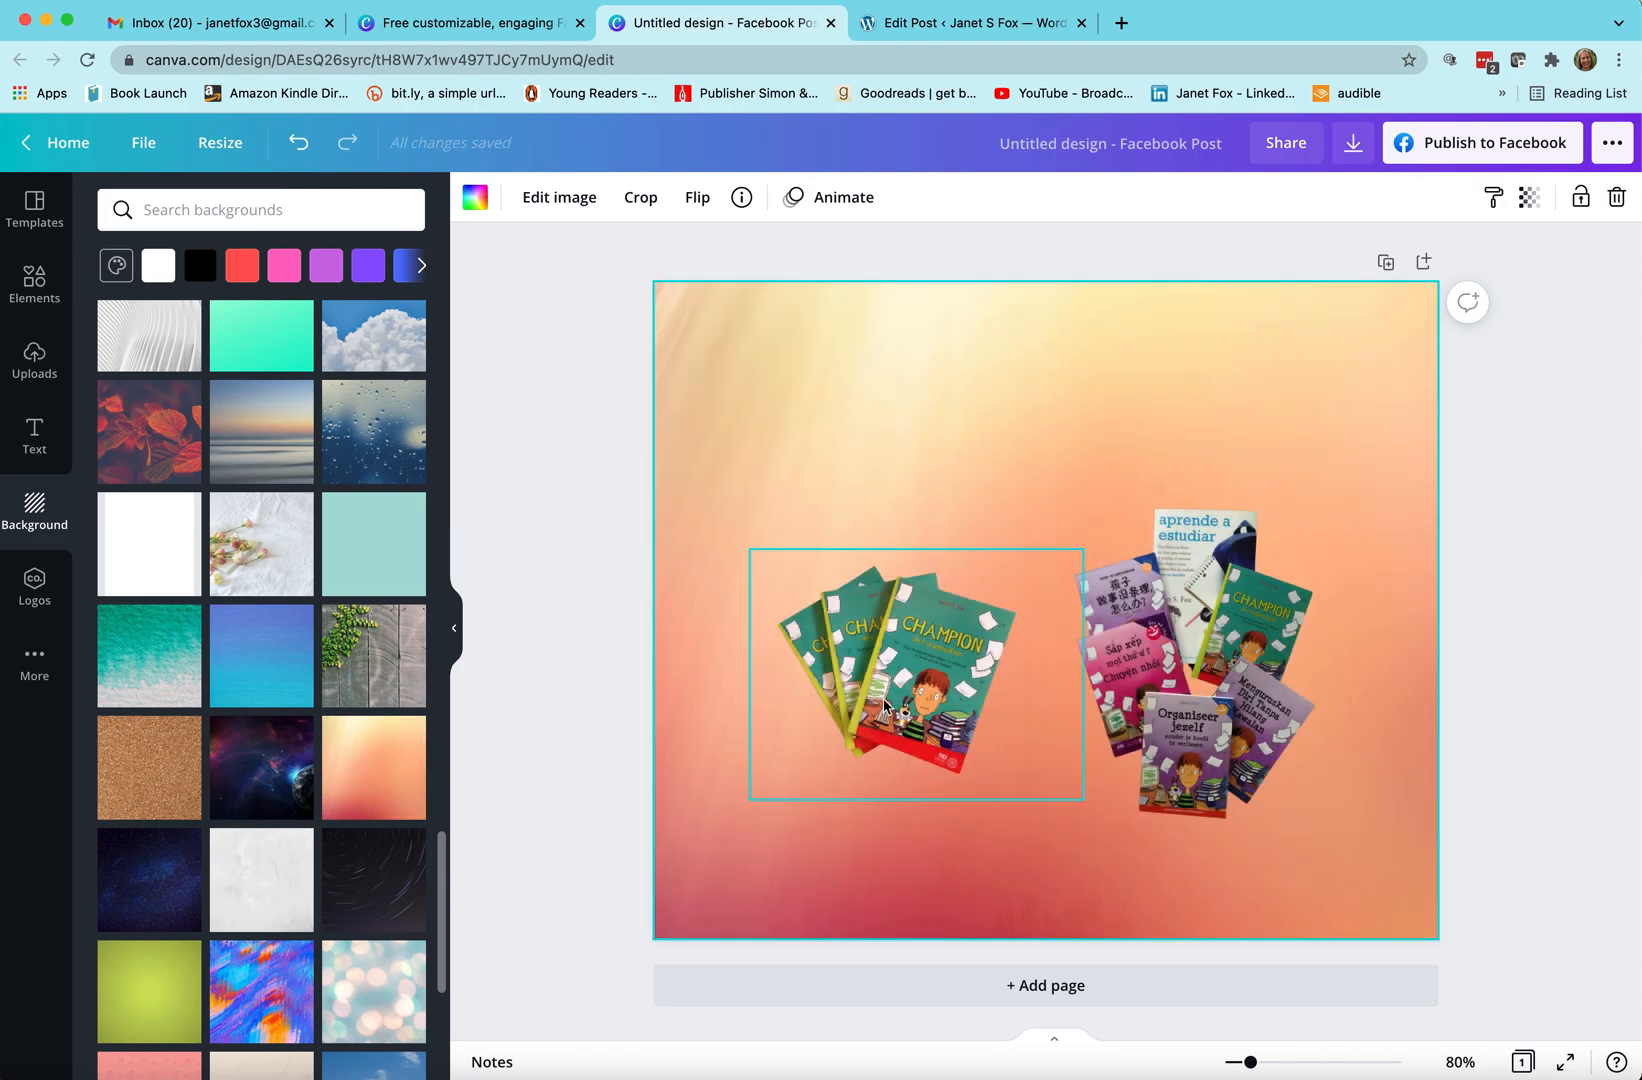
# - Enlarge the three-book cutout from two opposite corners, and slightly enlarge the six-book cutout from its upper-left corner
pyautogui.click(934, 686)
pyautogui.moveTo(744, 540); pyautogui.dragTo(719, 524)
pyautogui.moveTo(1083, 799); pyautogui.dragTo(1138, 841)
pyautogui.click(1120, 585)
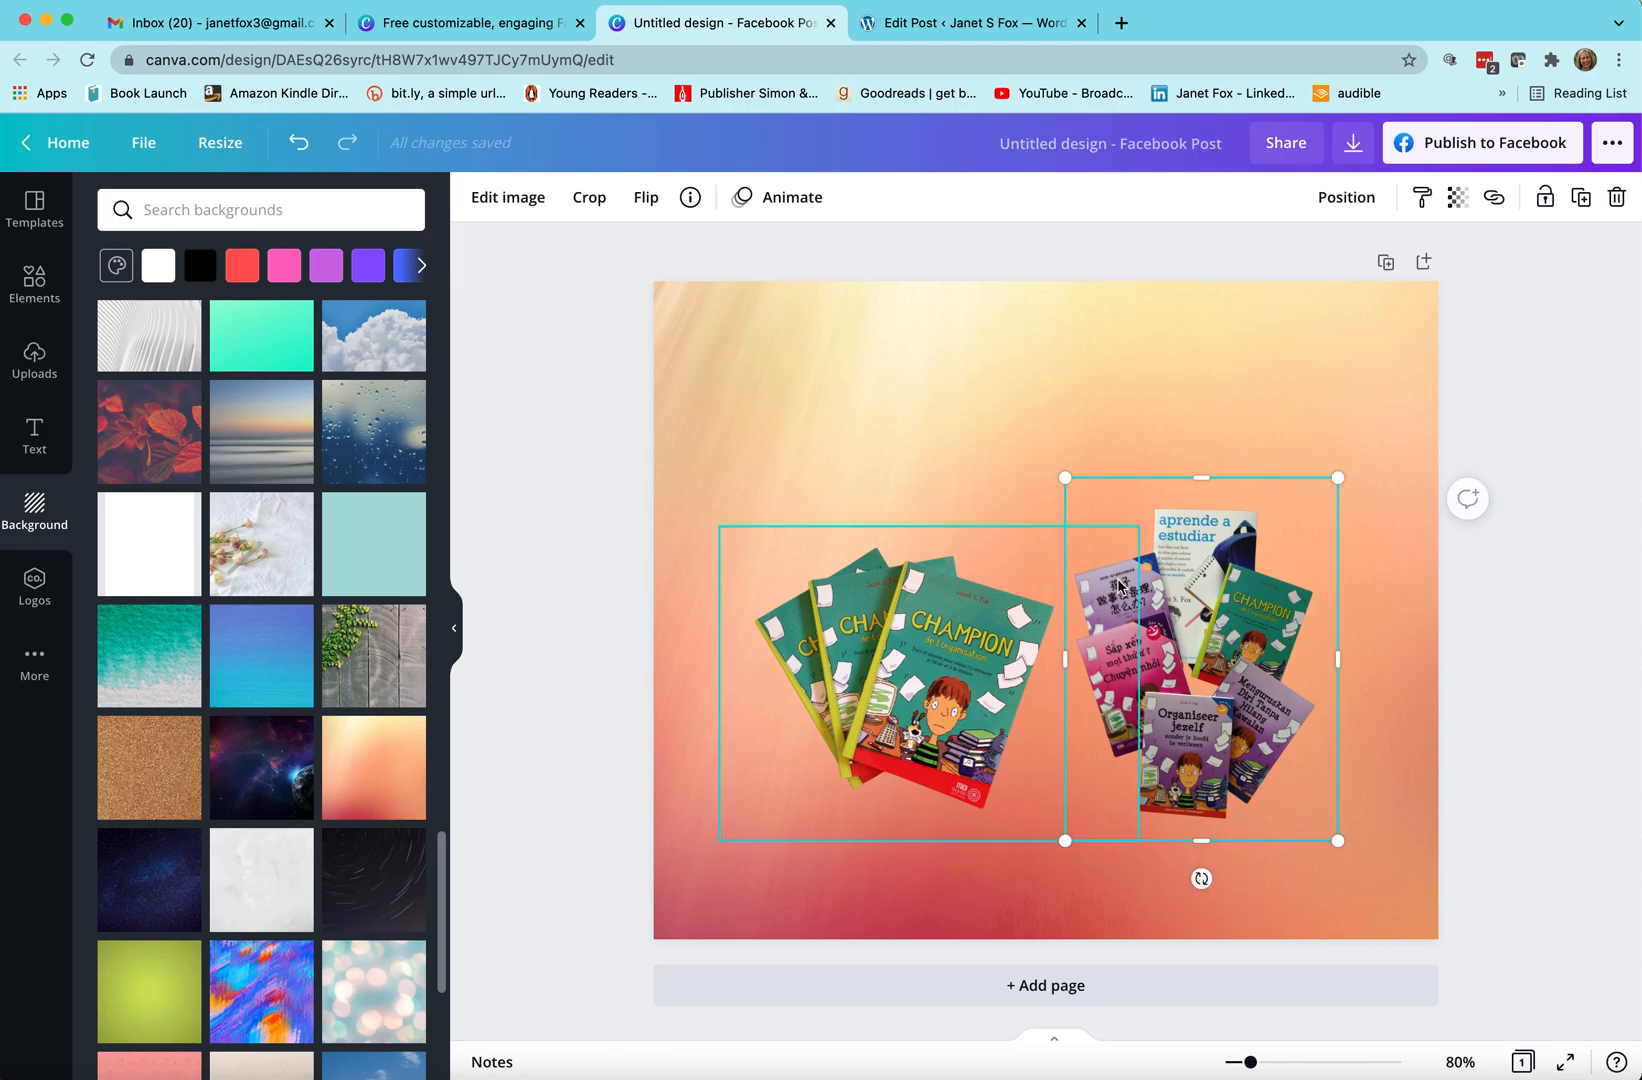
pyautogui.moveTo(1049, 458); pyautogui.dragTo(1030, 436)
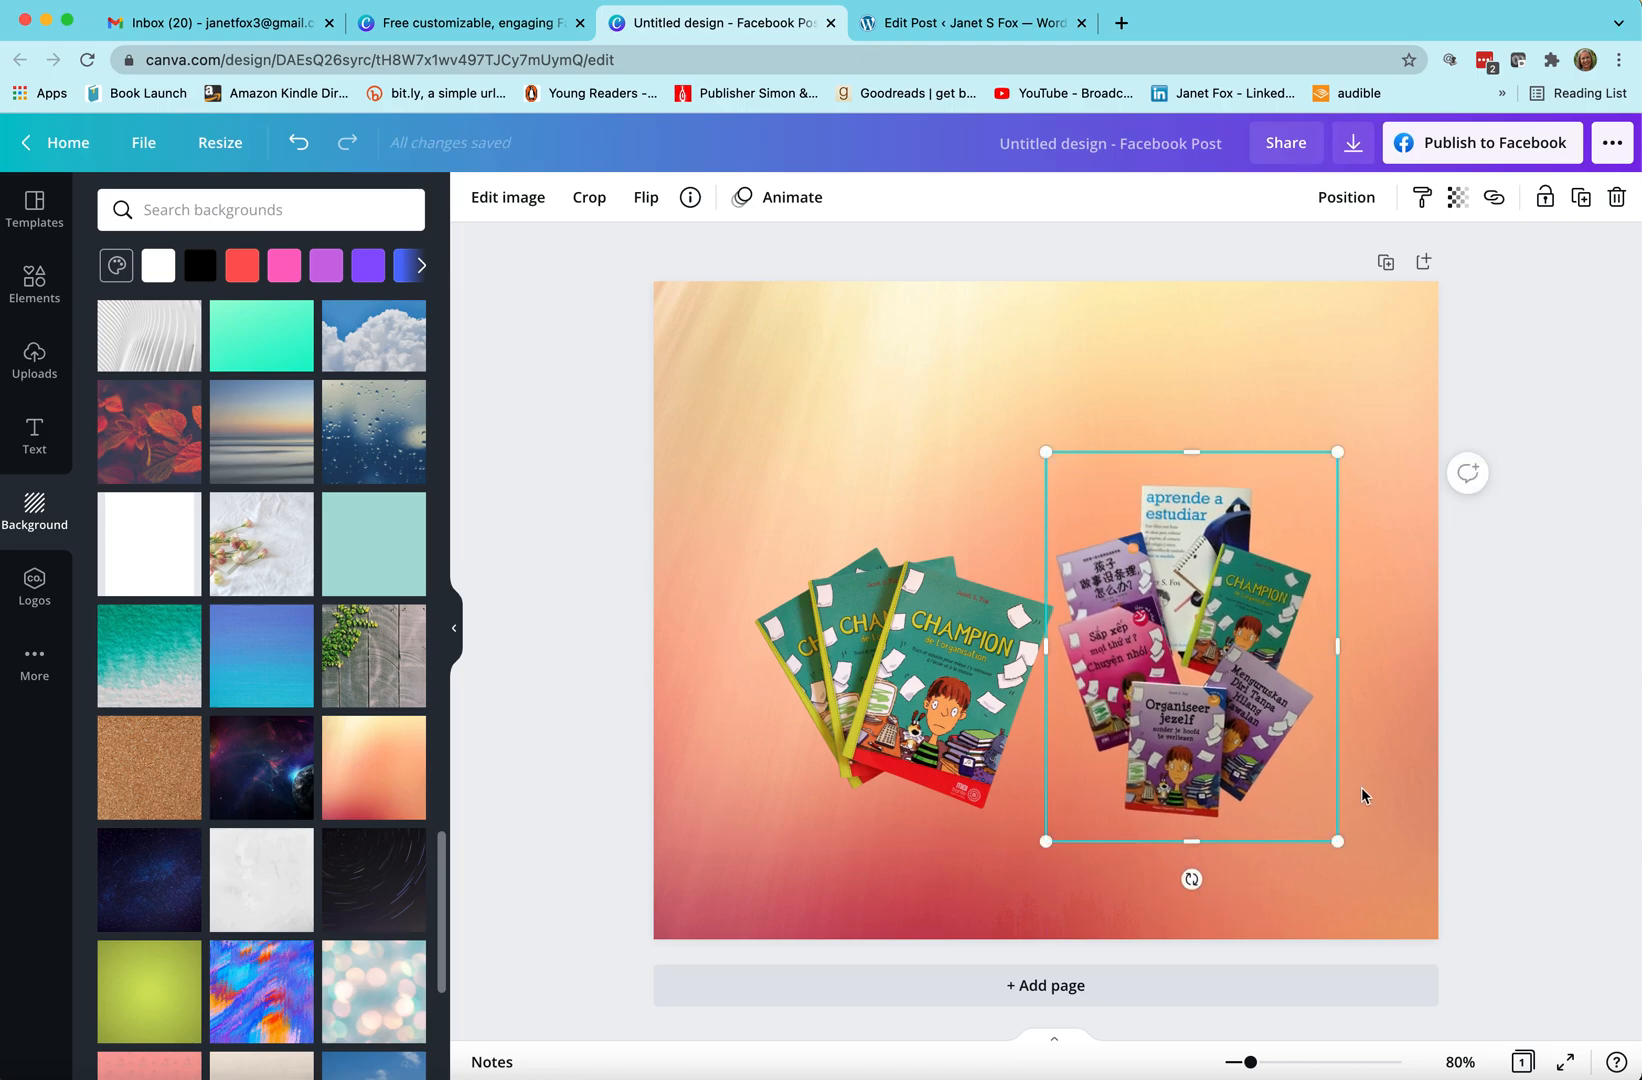
pyautogui.click(1376, 783)
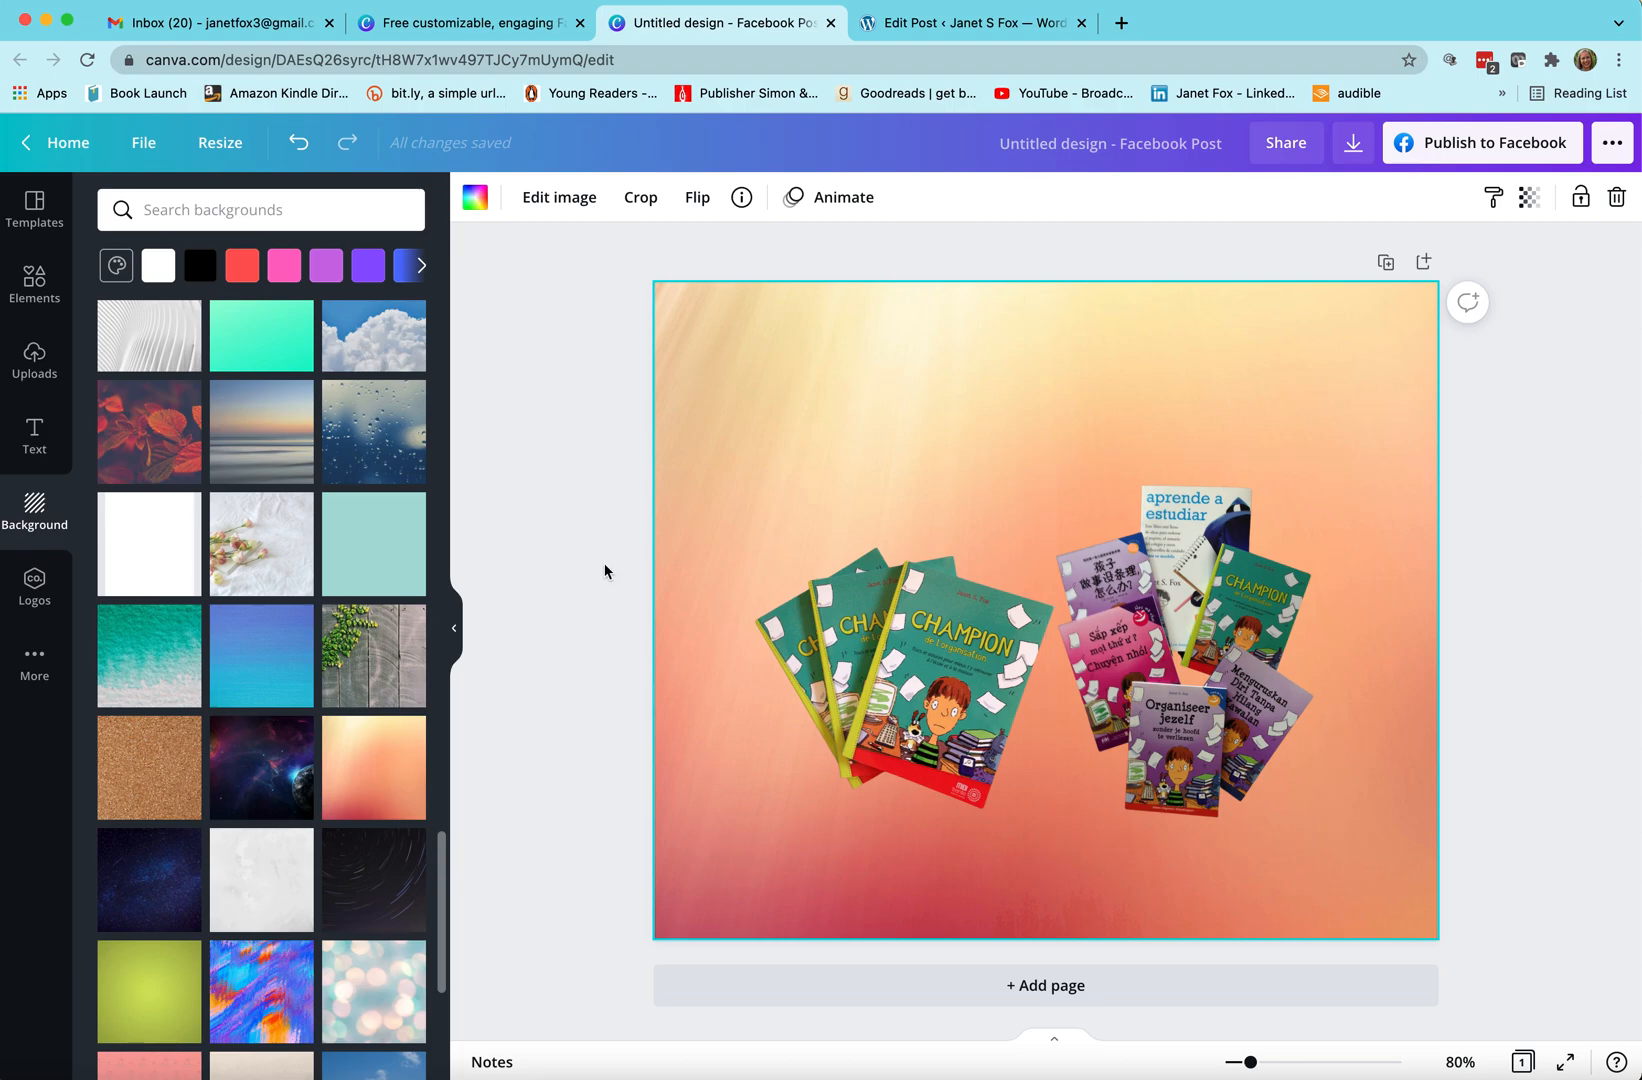
# - Add a heading text box to the page and switch the text styles to the Carry Me Home brand kit
pyautogui.click(33, 438)
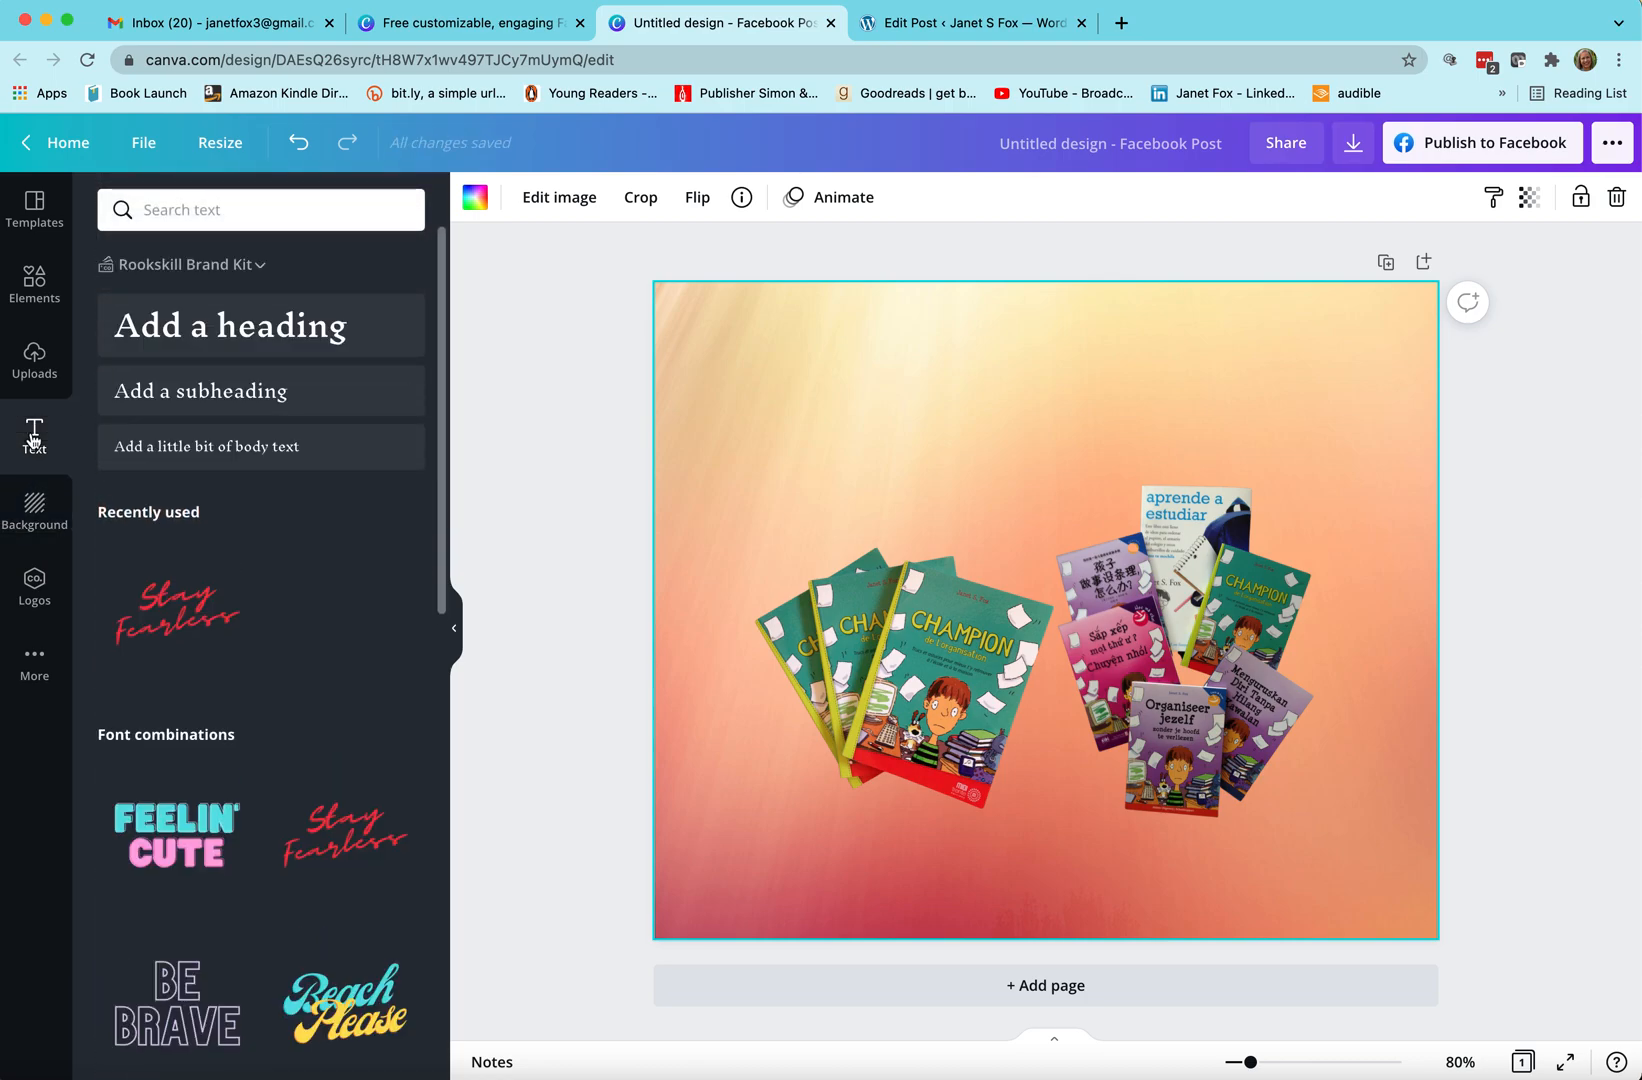
pyautogui.click(229, 330)
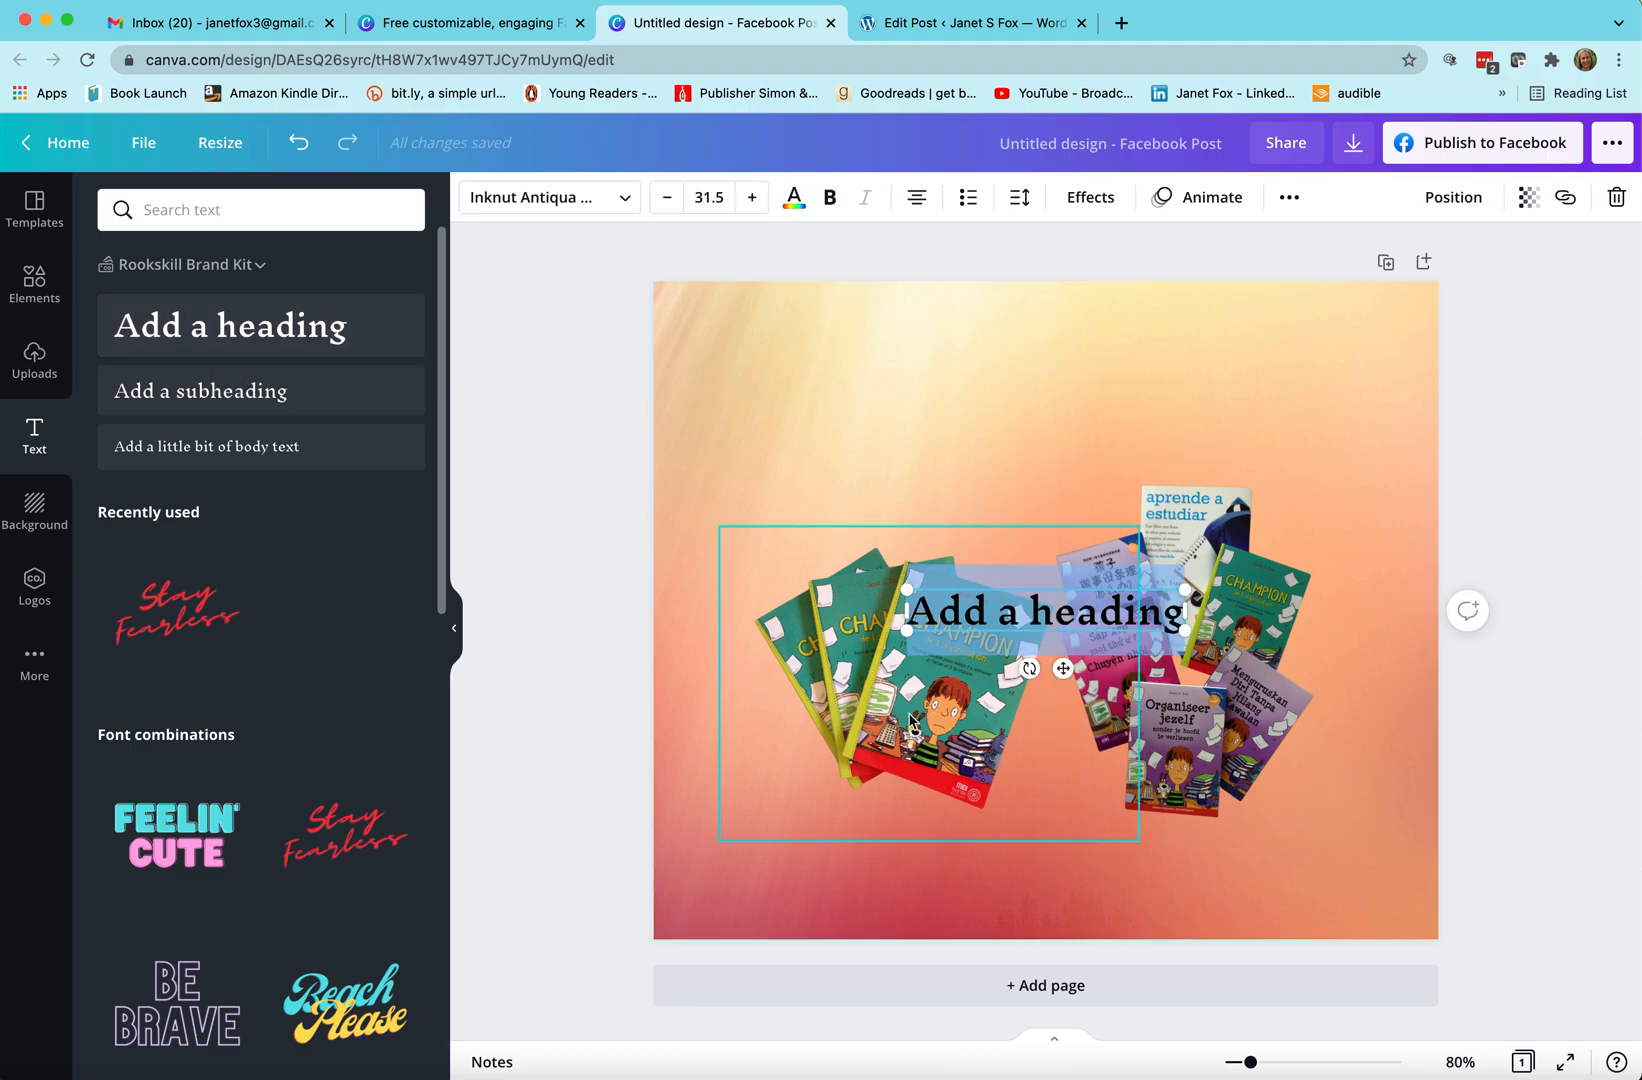
pyautogui.click(260, 266)
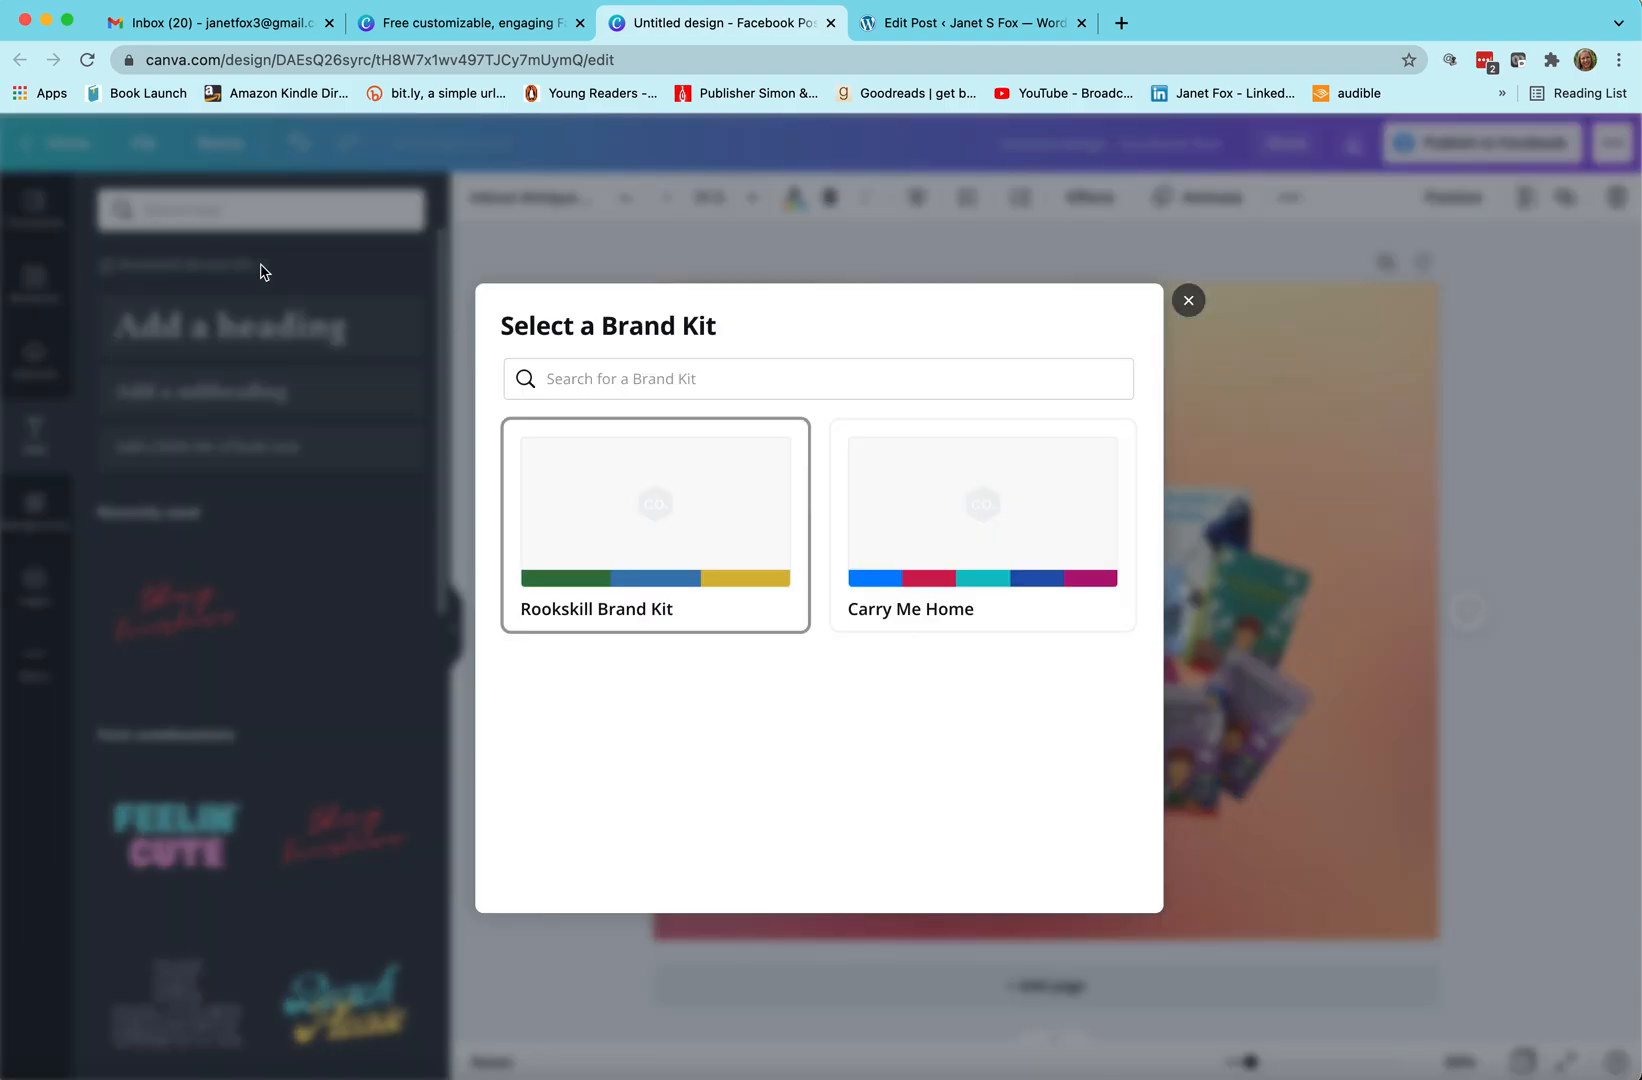
pyautogui.click(868, 526)
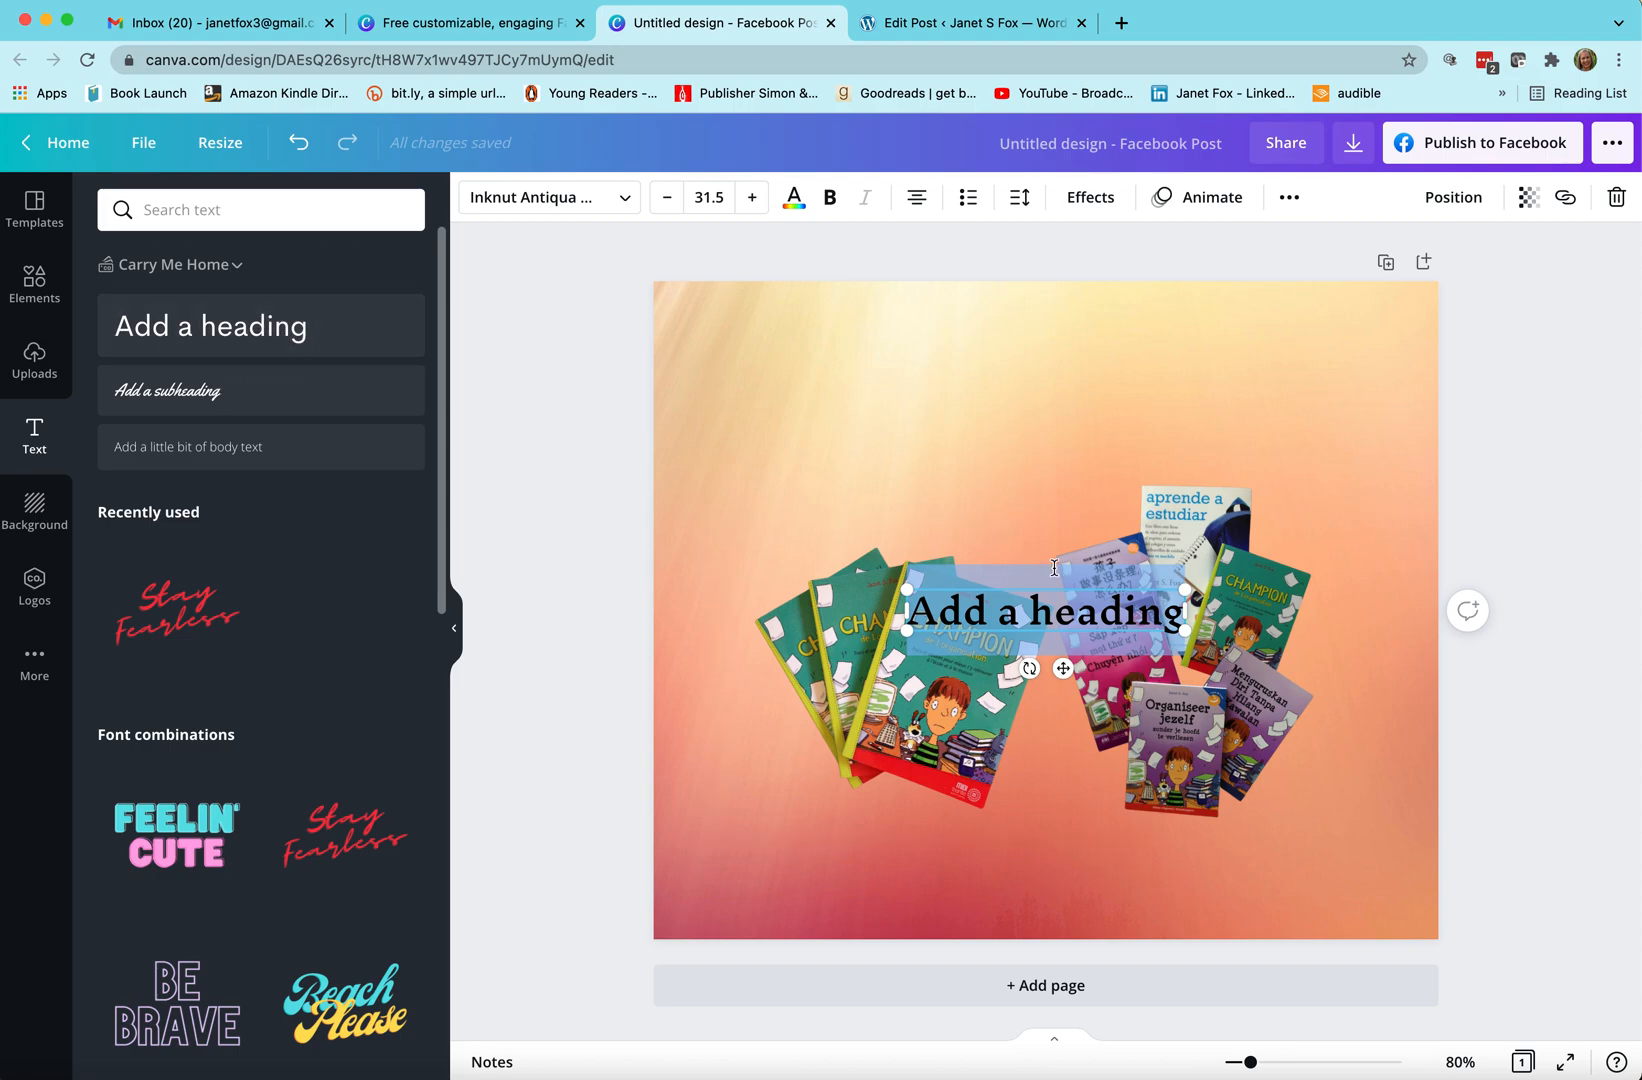
pyautogui.click(1044, 600)
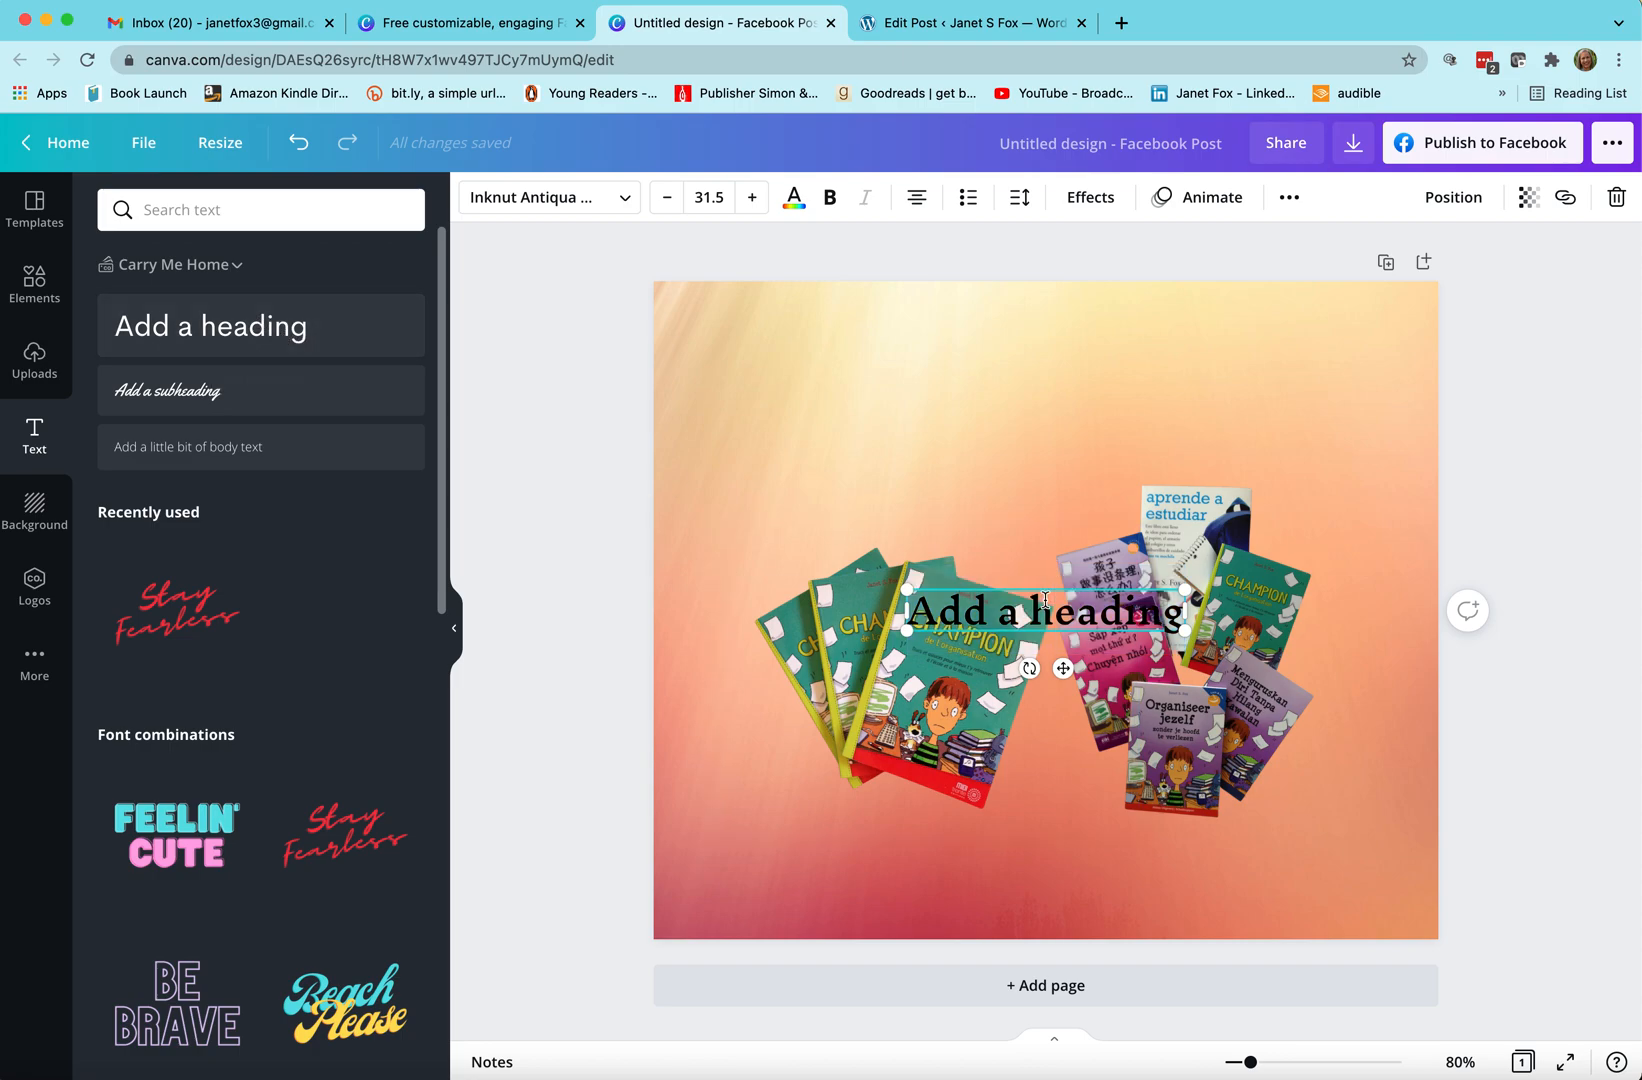
pyautogui.click(1074, 909)
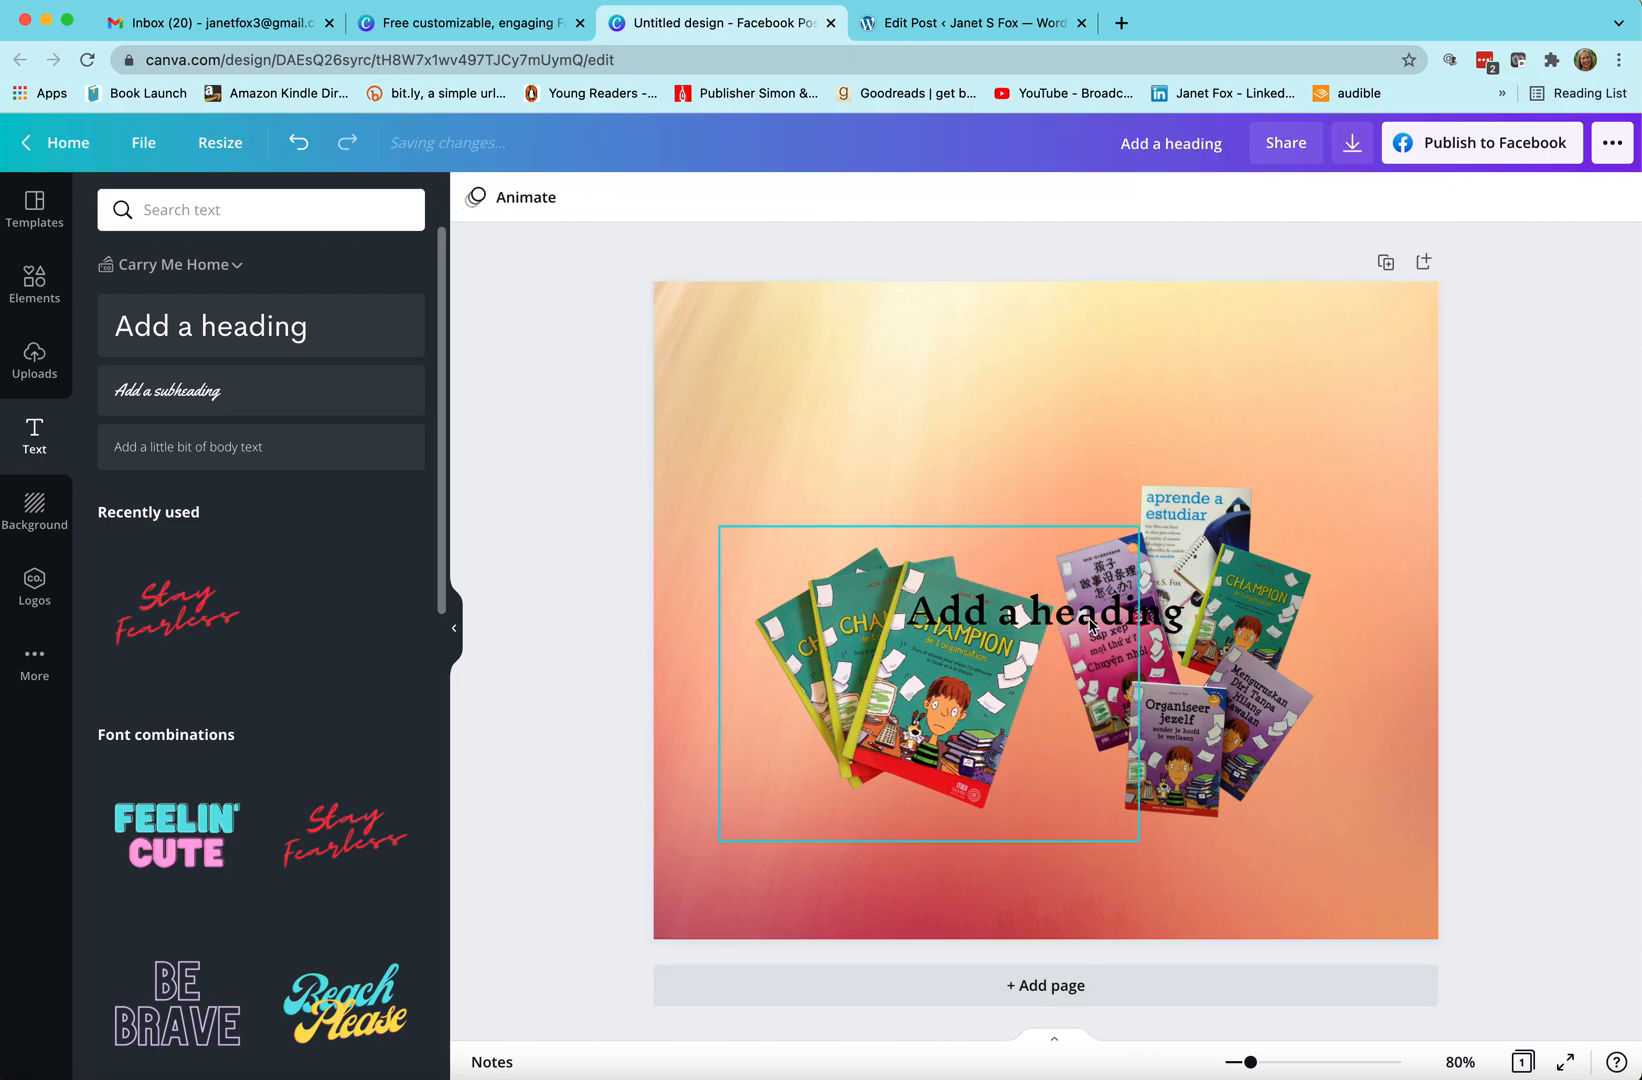
# - Delete the old heading text box and add a new heading in the Carry Me Home brand style
pyautogui.click(1050, 612)
pyautogui.press('Delete')
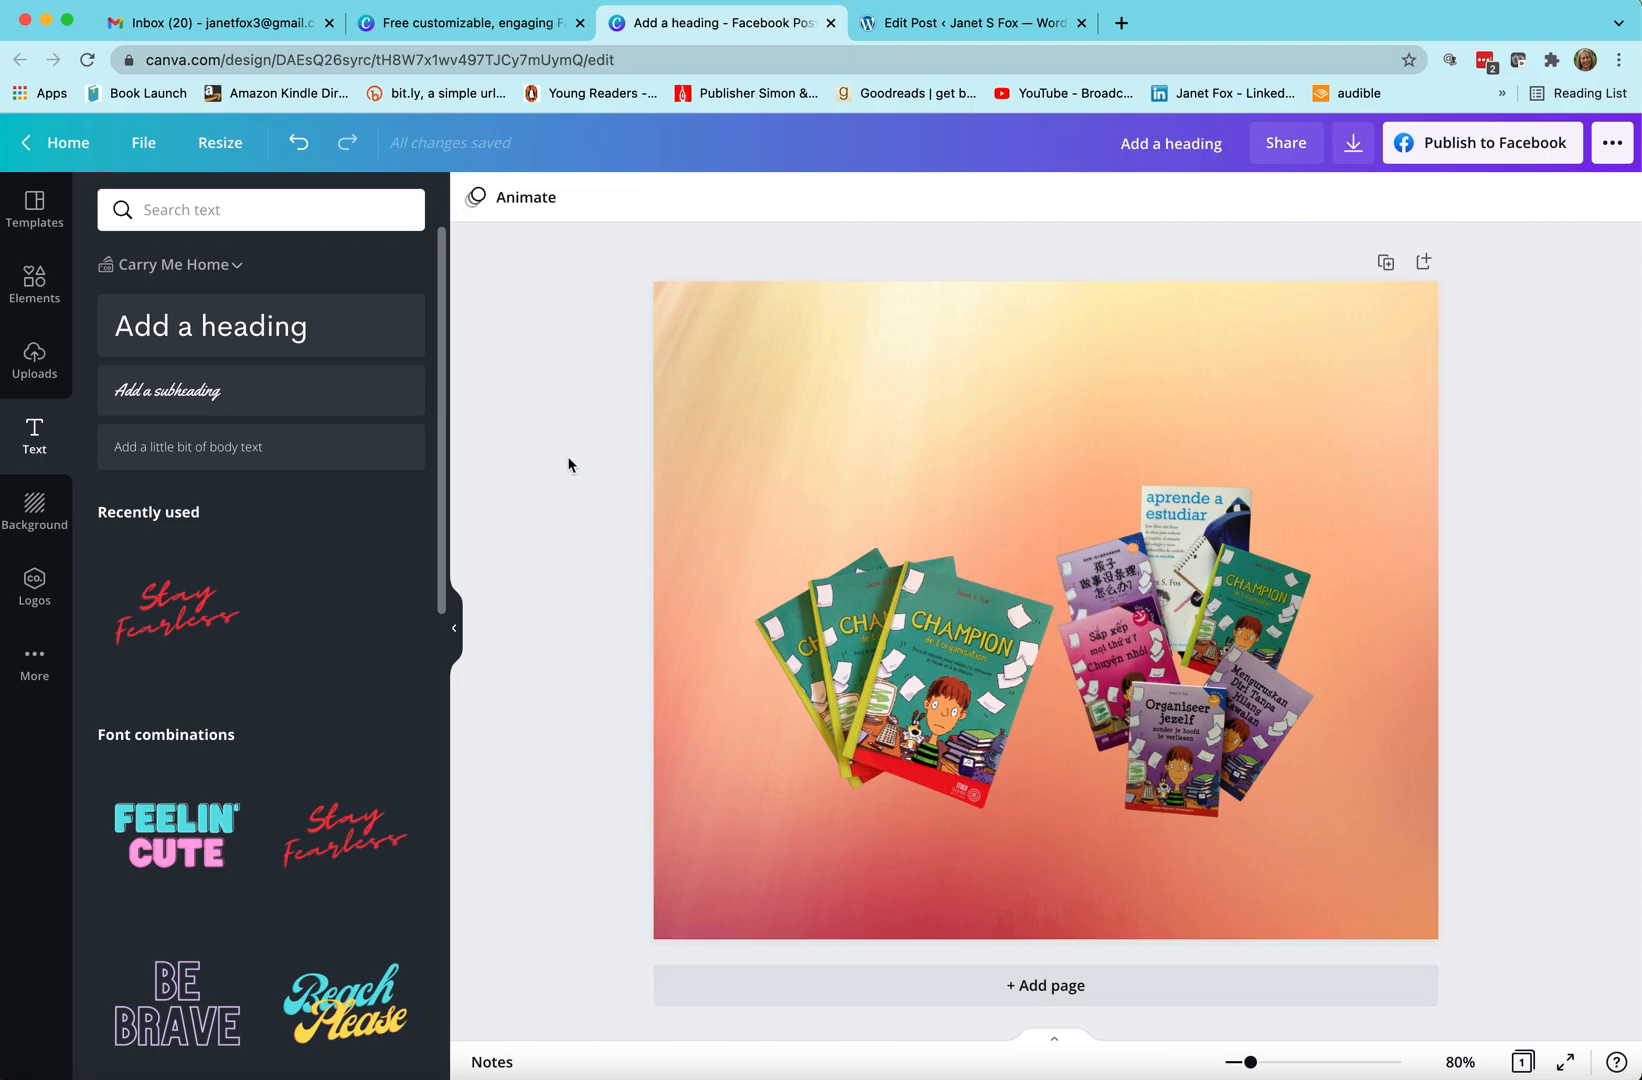
pyautogui.click(268, 322)
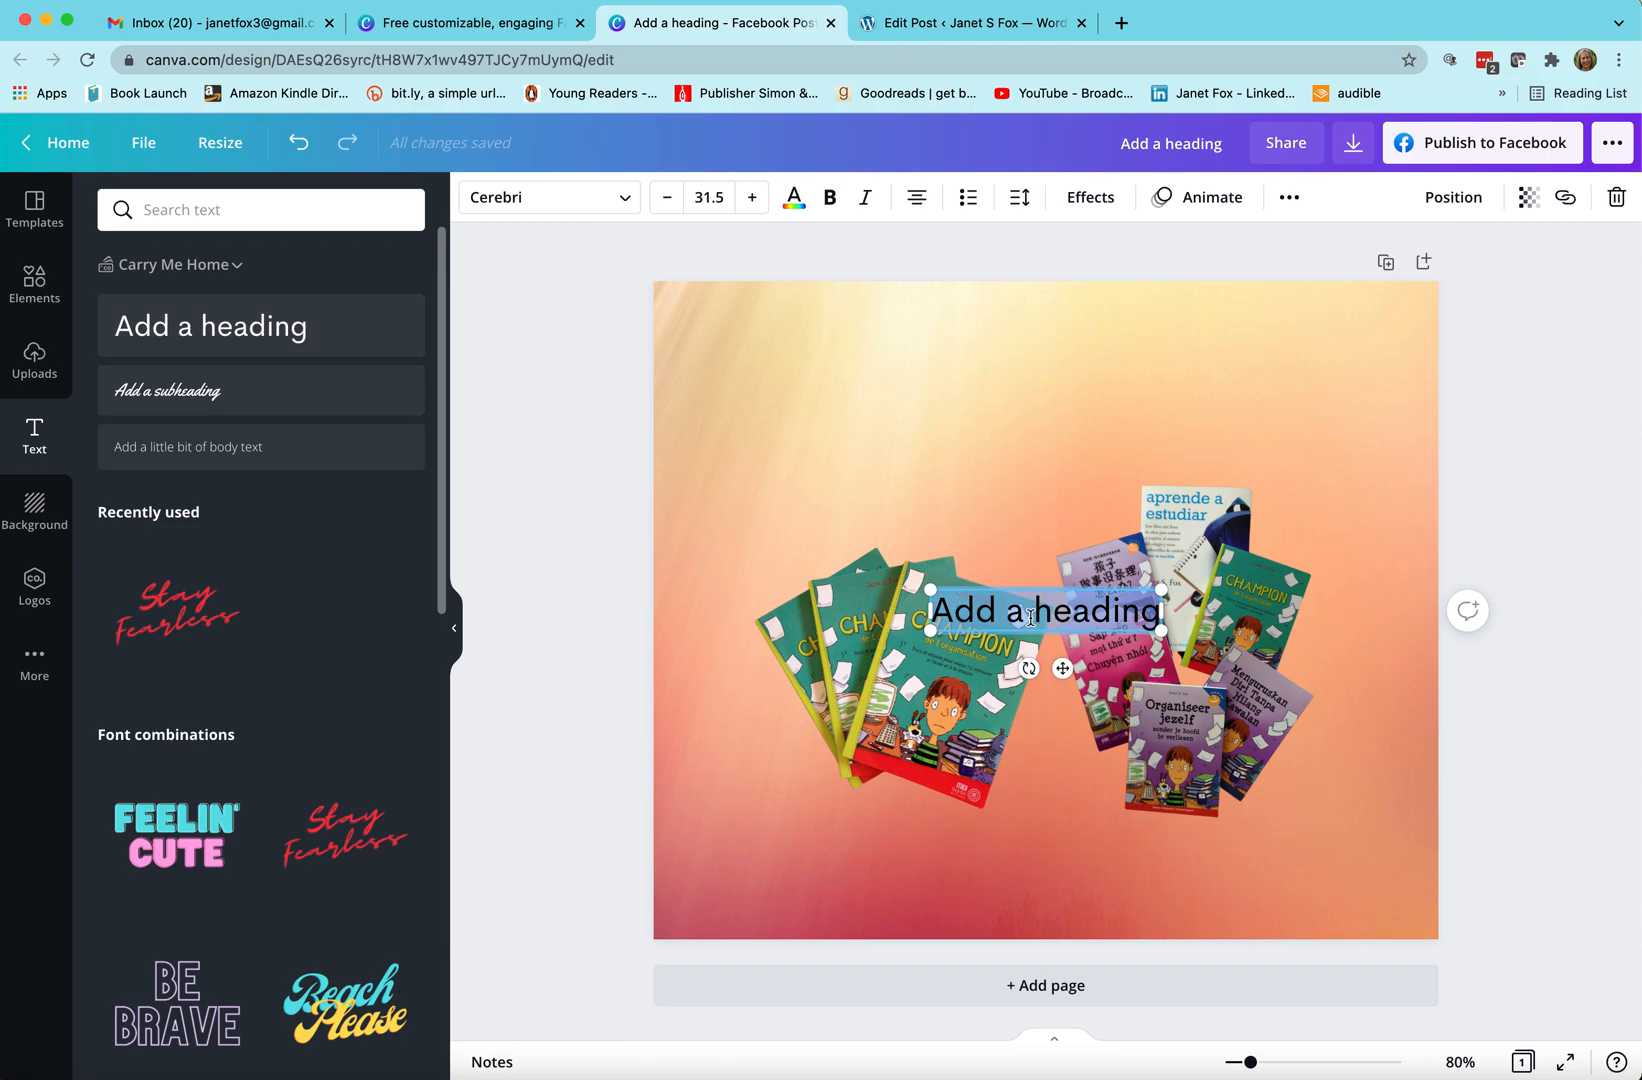
# - Move the new heading above the book cutouts and enlarge it from two opposite corners to about size 55.7
pyautogui.click(1183, 880)
pyautogui.moveTo(1036, 617); pyautogui.dragTo(1030, 383)
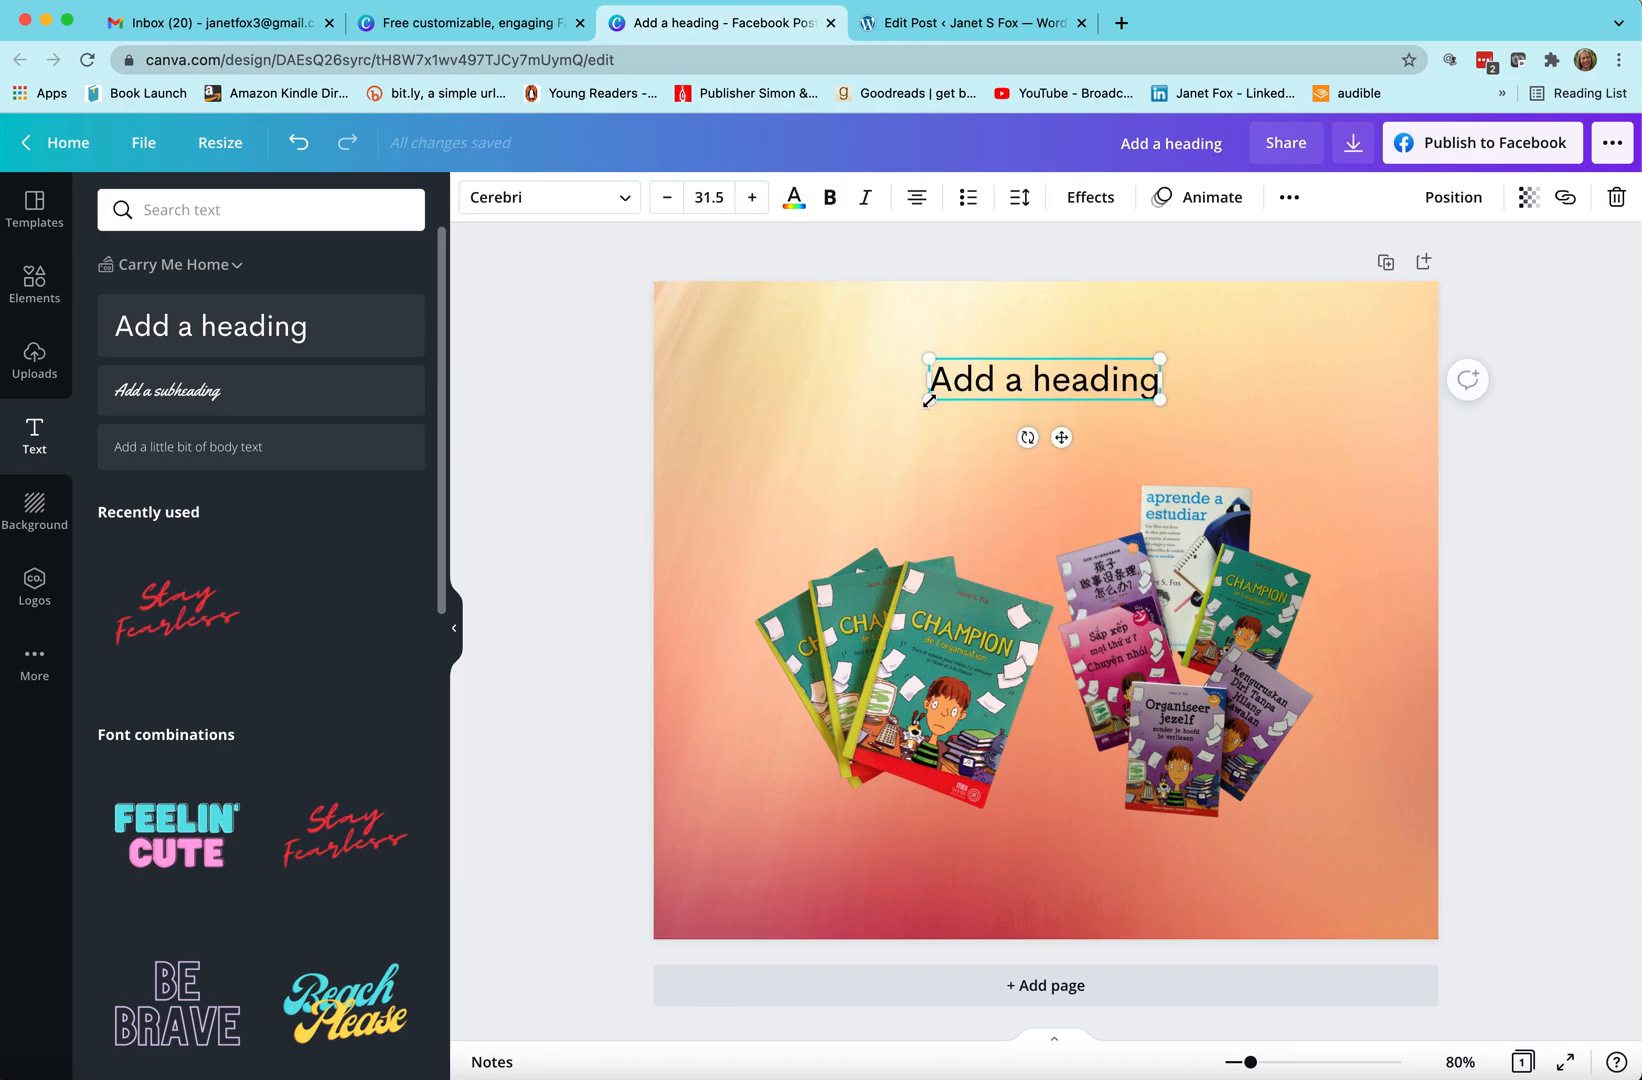
pyautogui.moveTo(929, 400); pyautogui.dragTo(843, 498)
pyautogui.moveTo(1159, 363); pyautogui.dragTo(1236, 346)
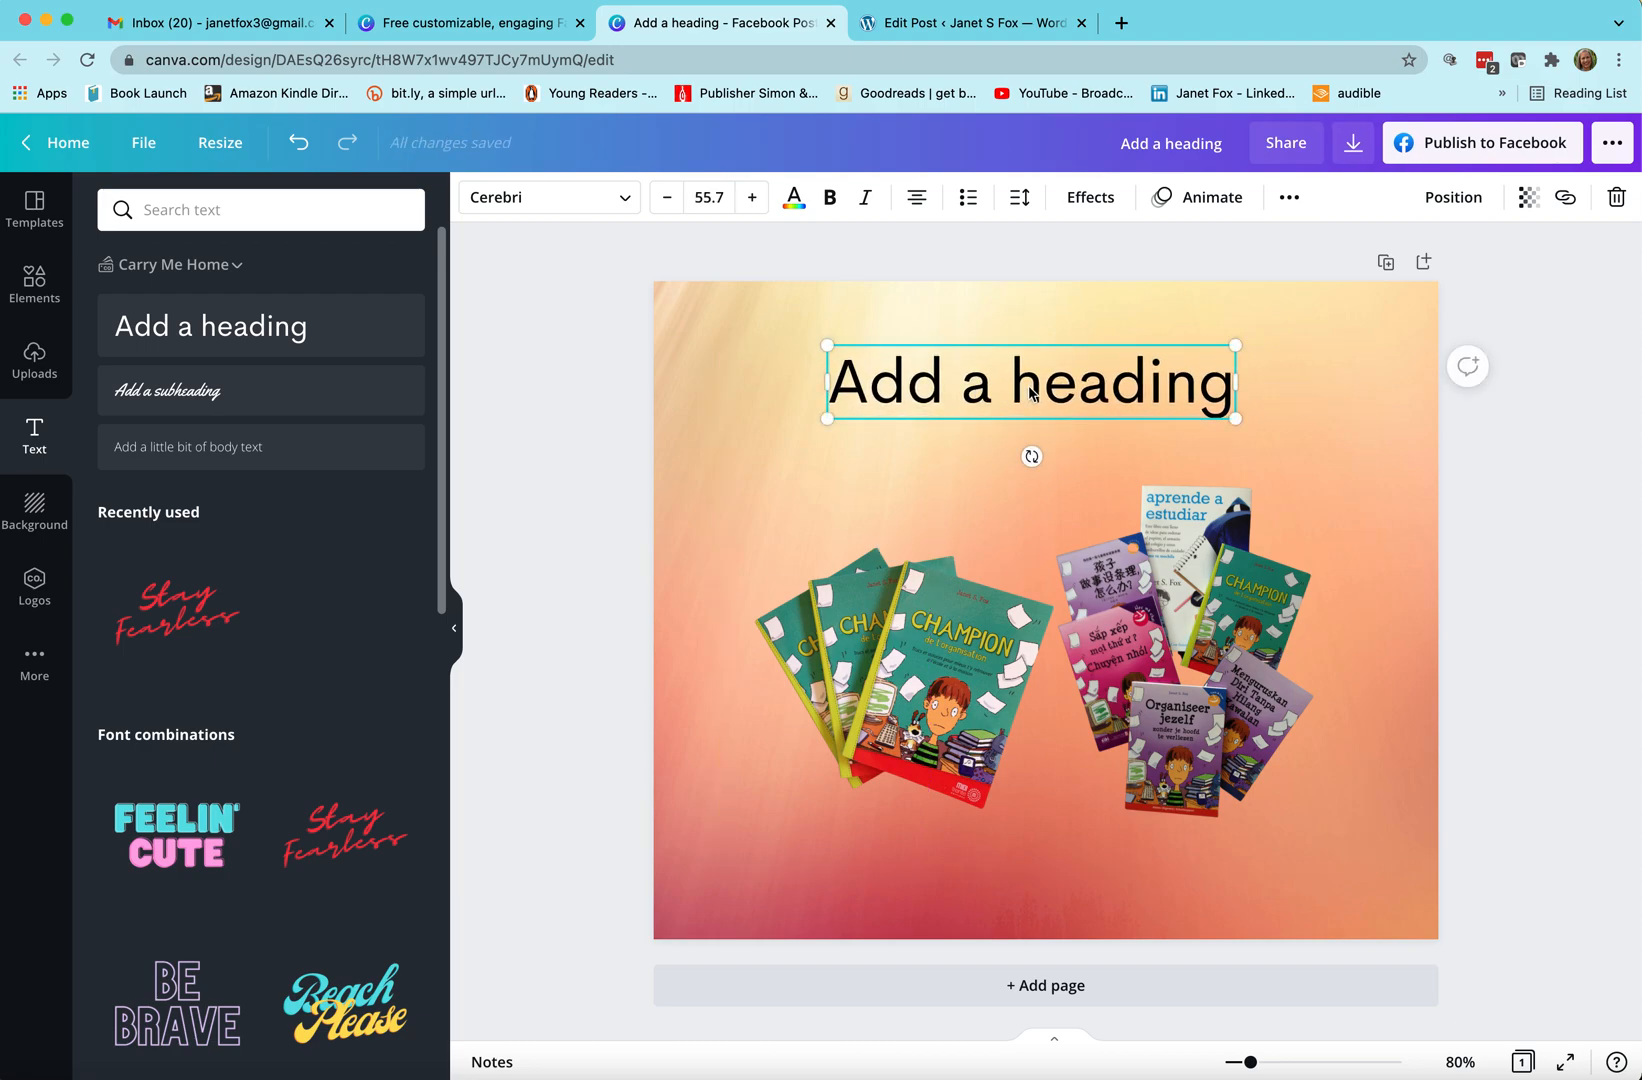
# - Replace the heading's placeholder text with "Get Organized!"
pyautogui.doubleClick(1030, 390)
pyautogui.write('Ge')
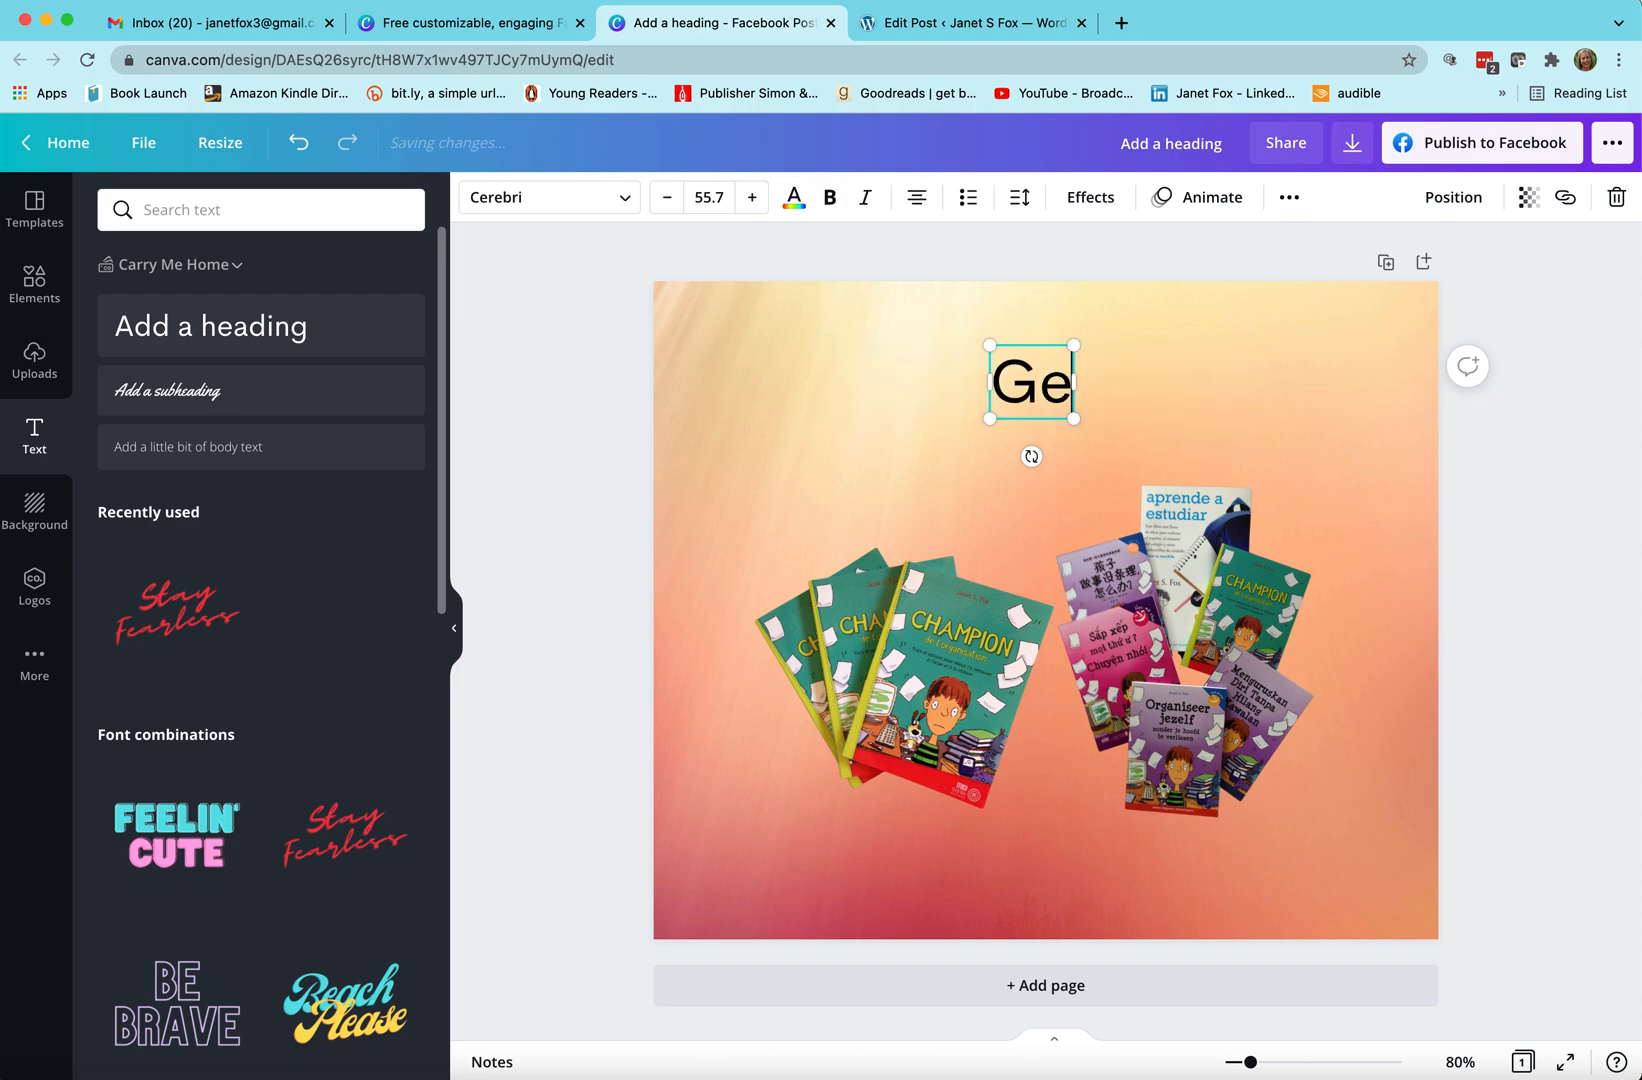
pyautogui.write('t Organ')
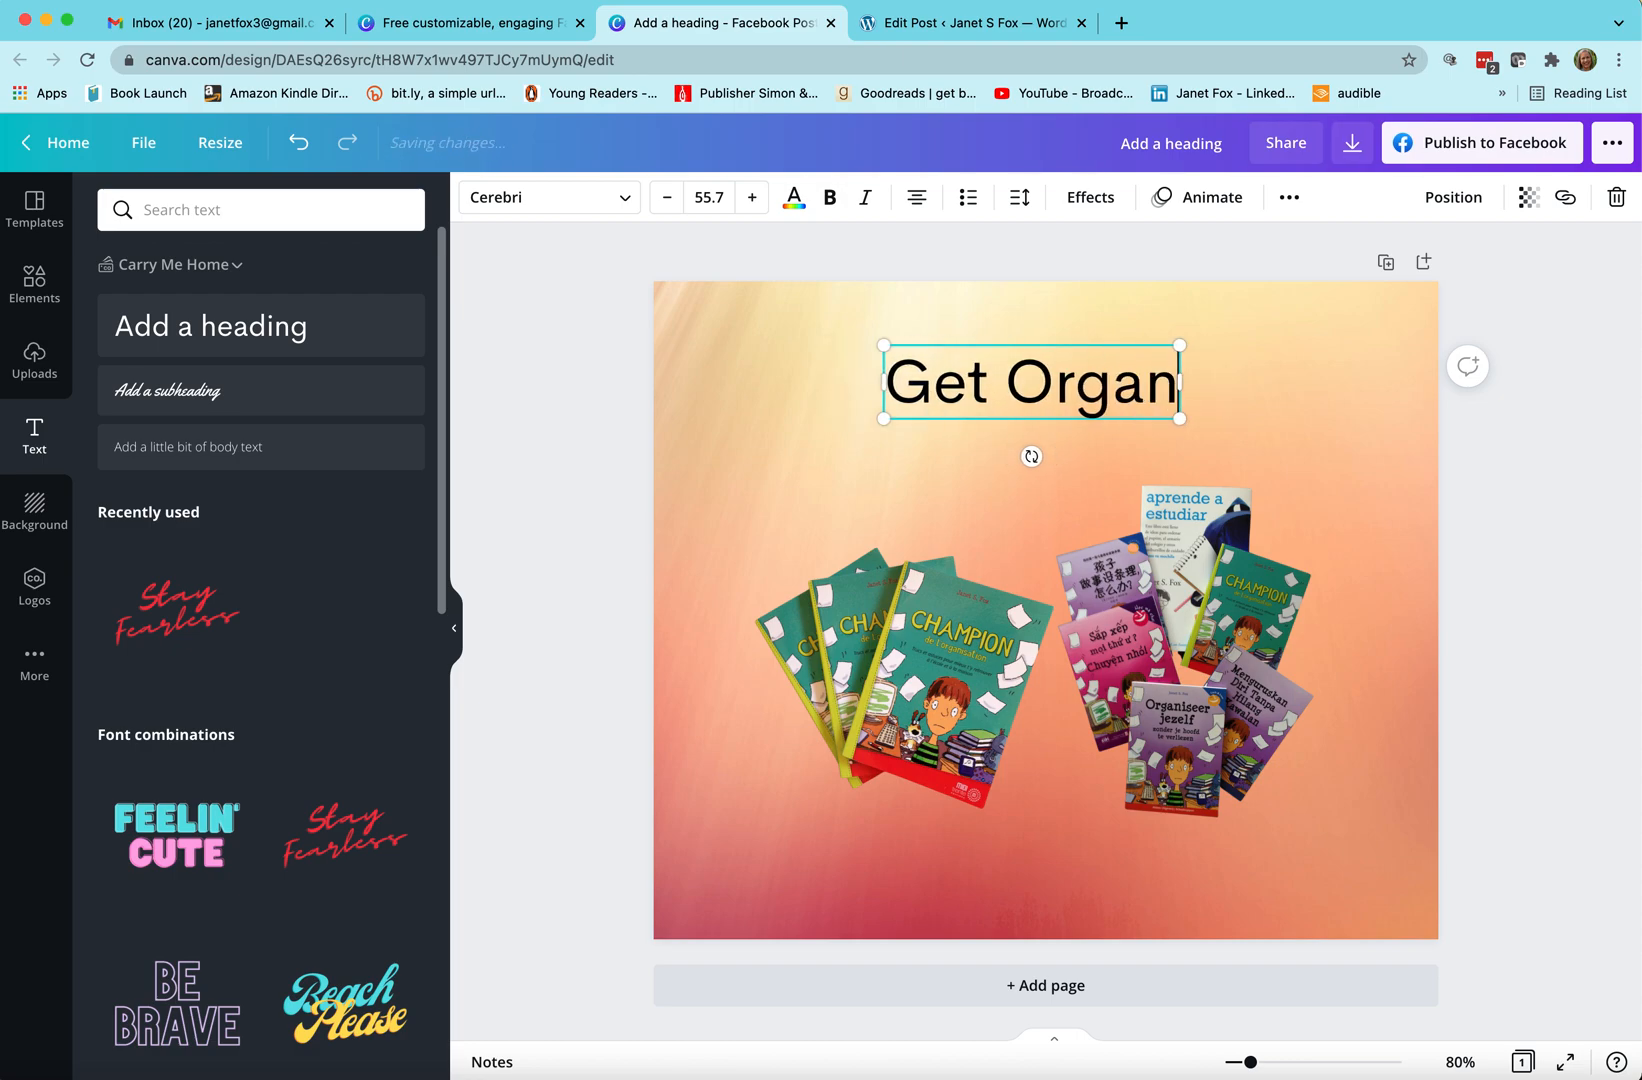
pyautogui.write('ized!')
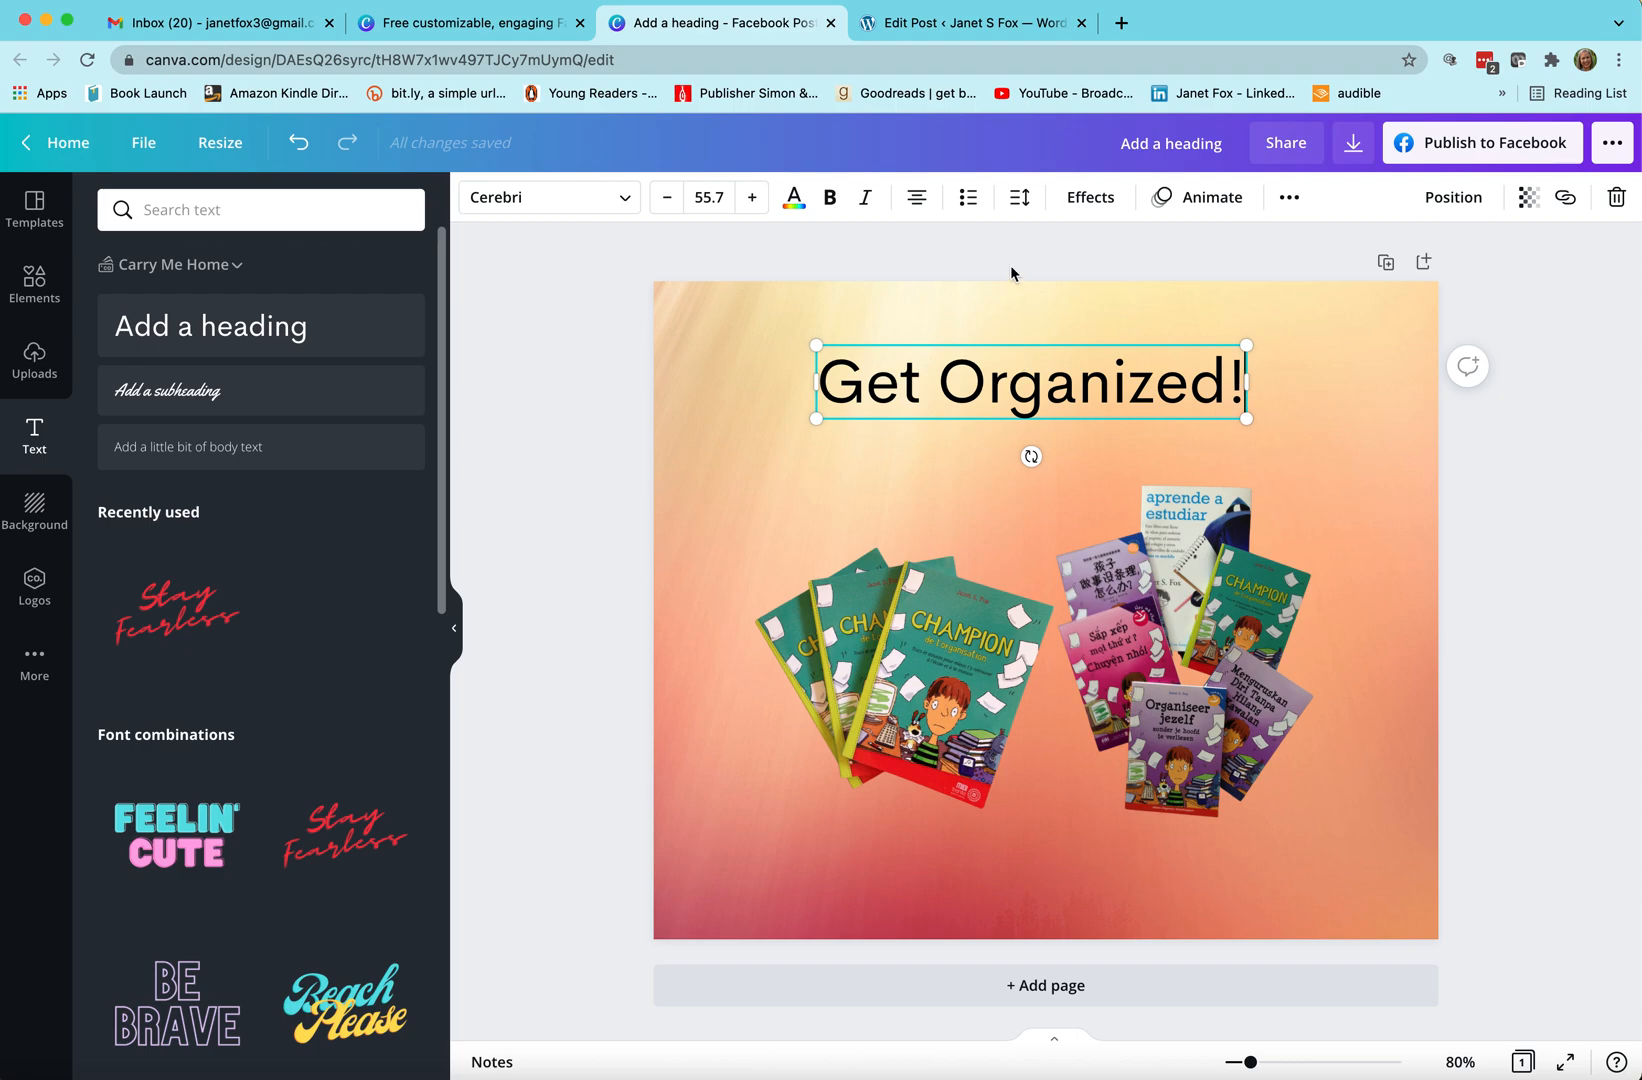
# - Change the font of the whole "Get Organized!" heading to Bright from the popular fonts
pyautogui.tripleClick(1031, 380)
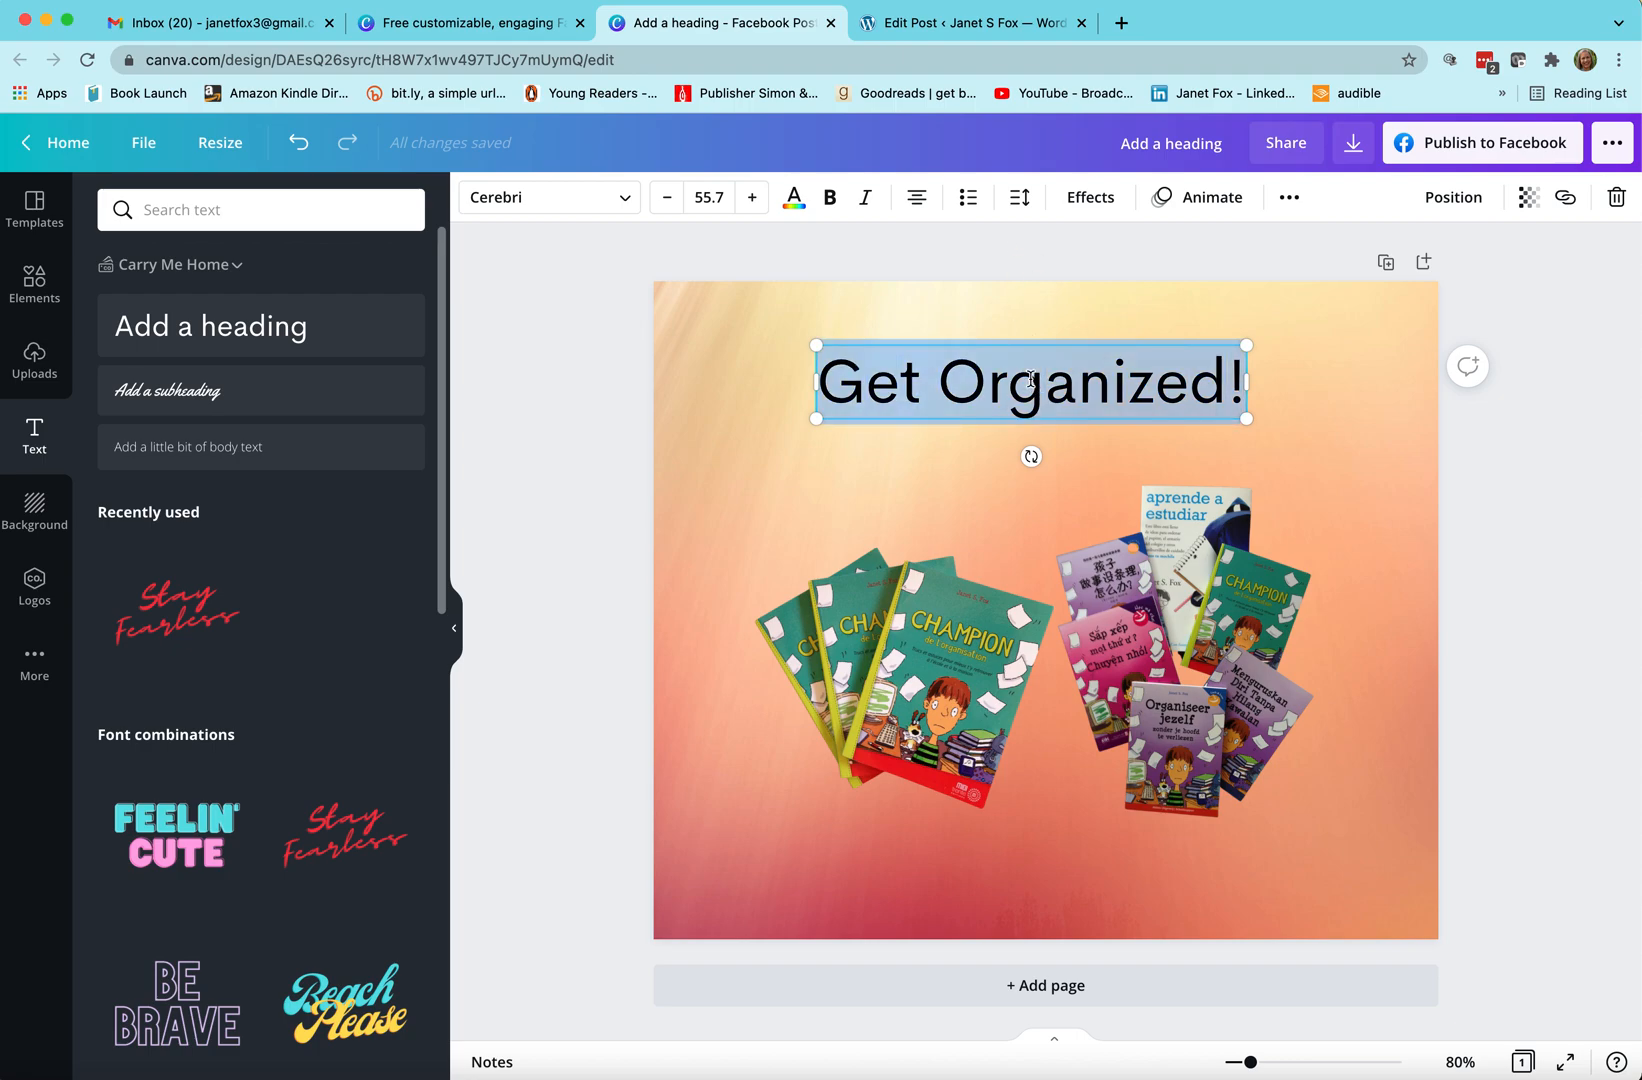
pyautogui.click(626, 207)
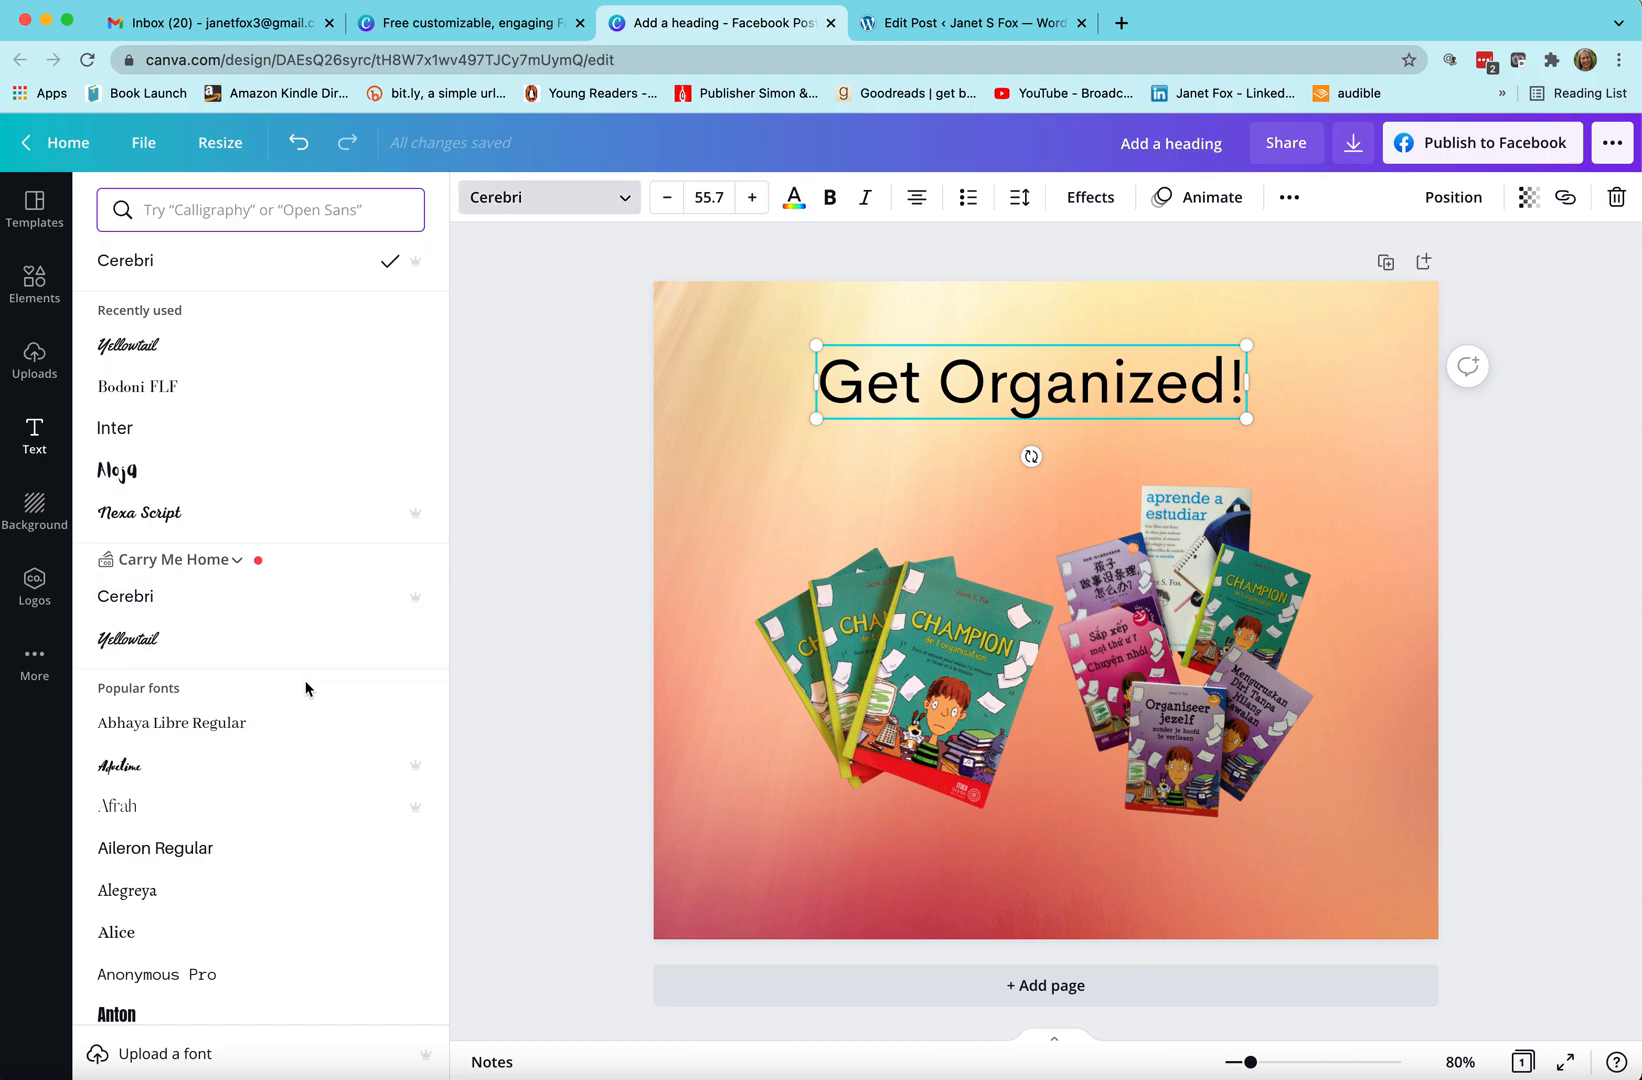
pyautogui.scroll(-5, 305, 688)
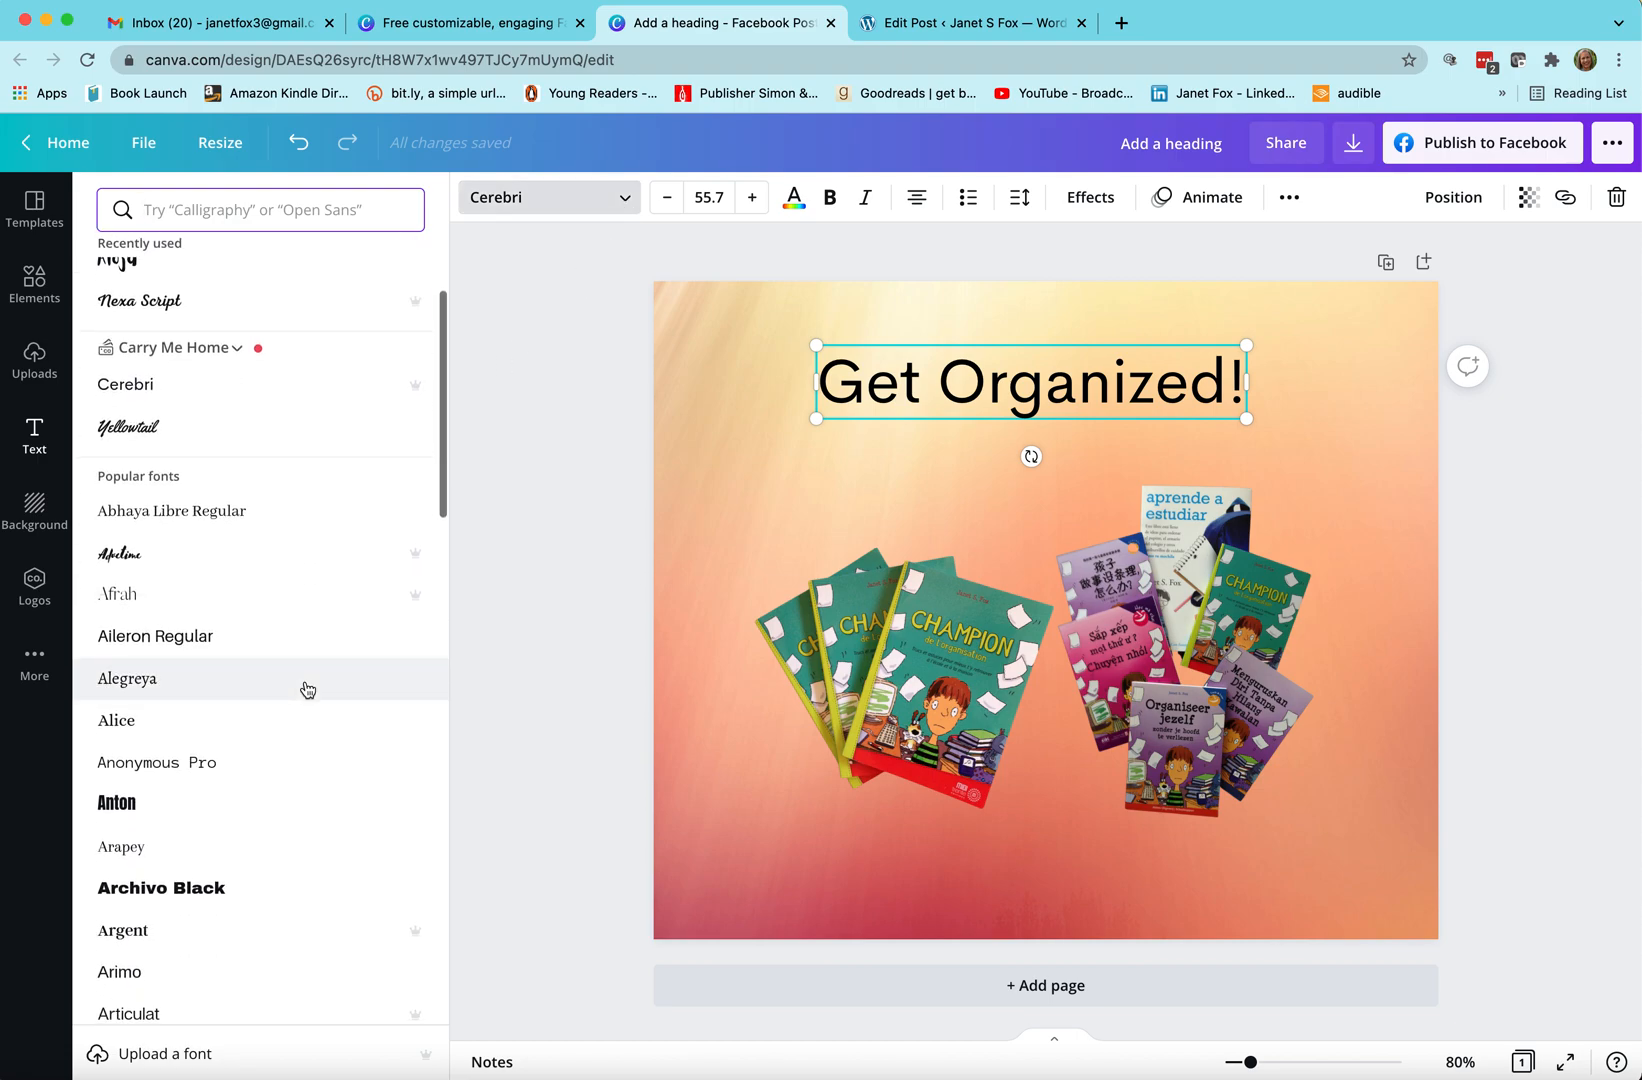
pyautogui.scroll(-4, 307, 689)
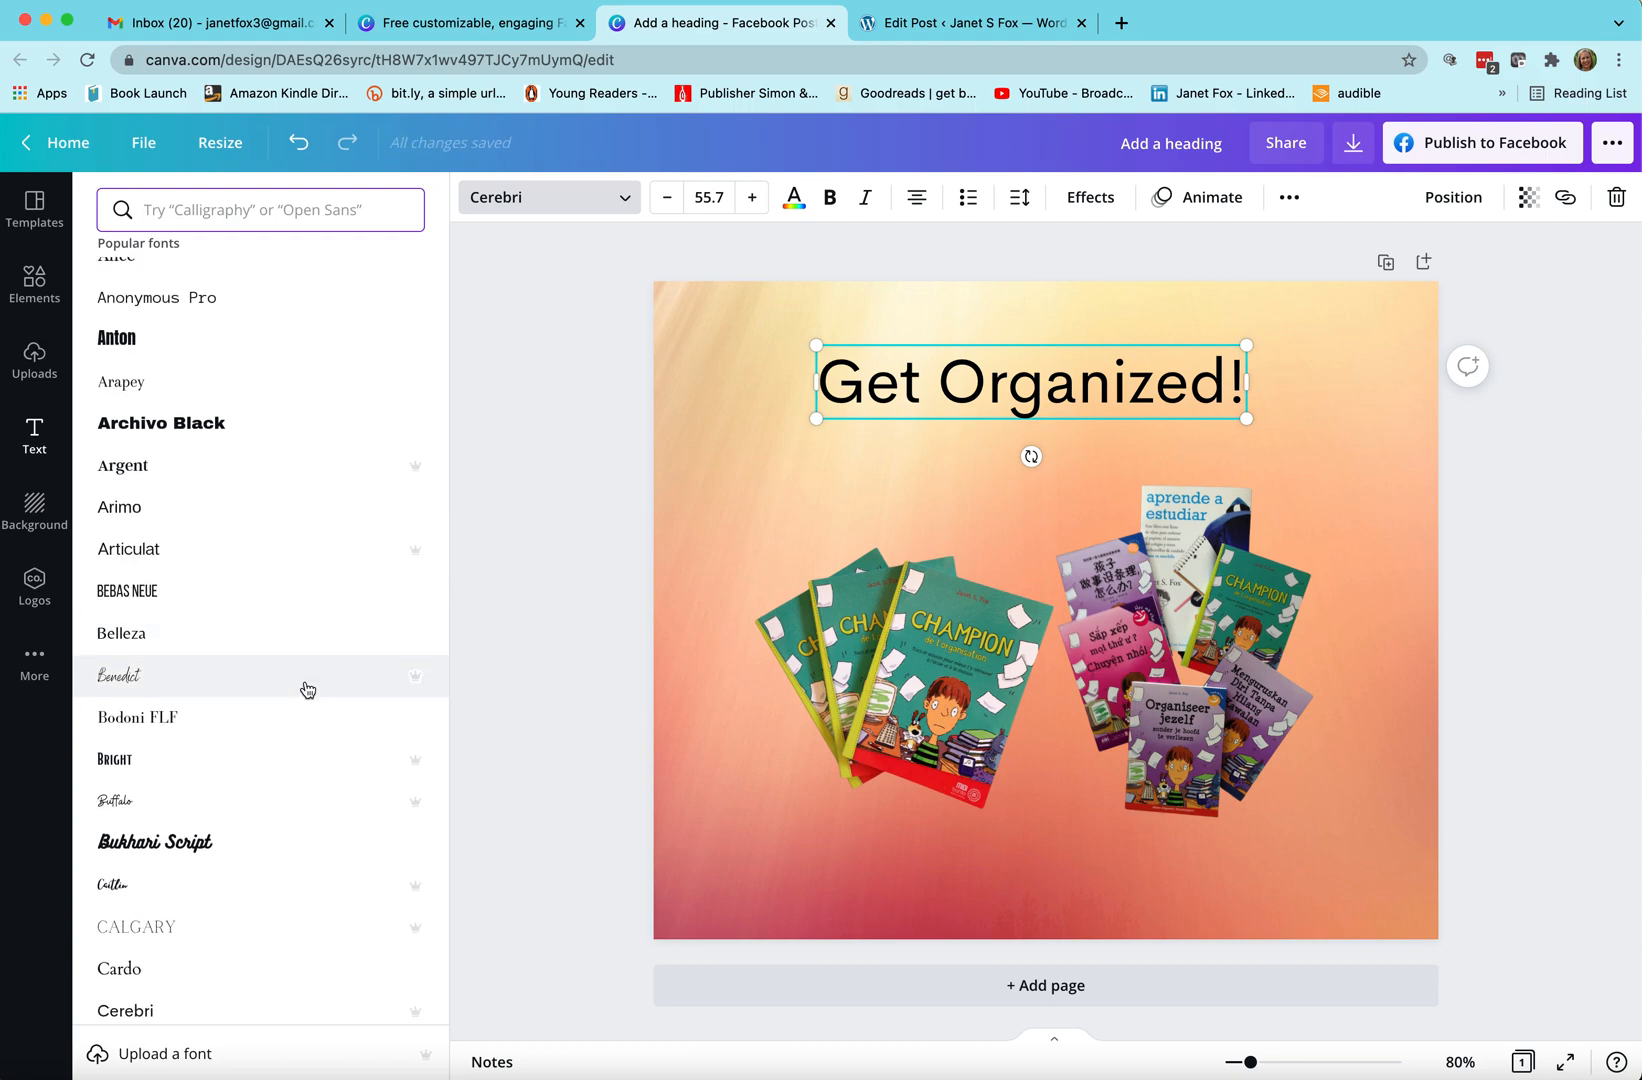
pyautogui.scroll(-1, 307, 689)
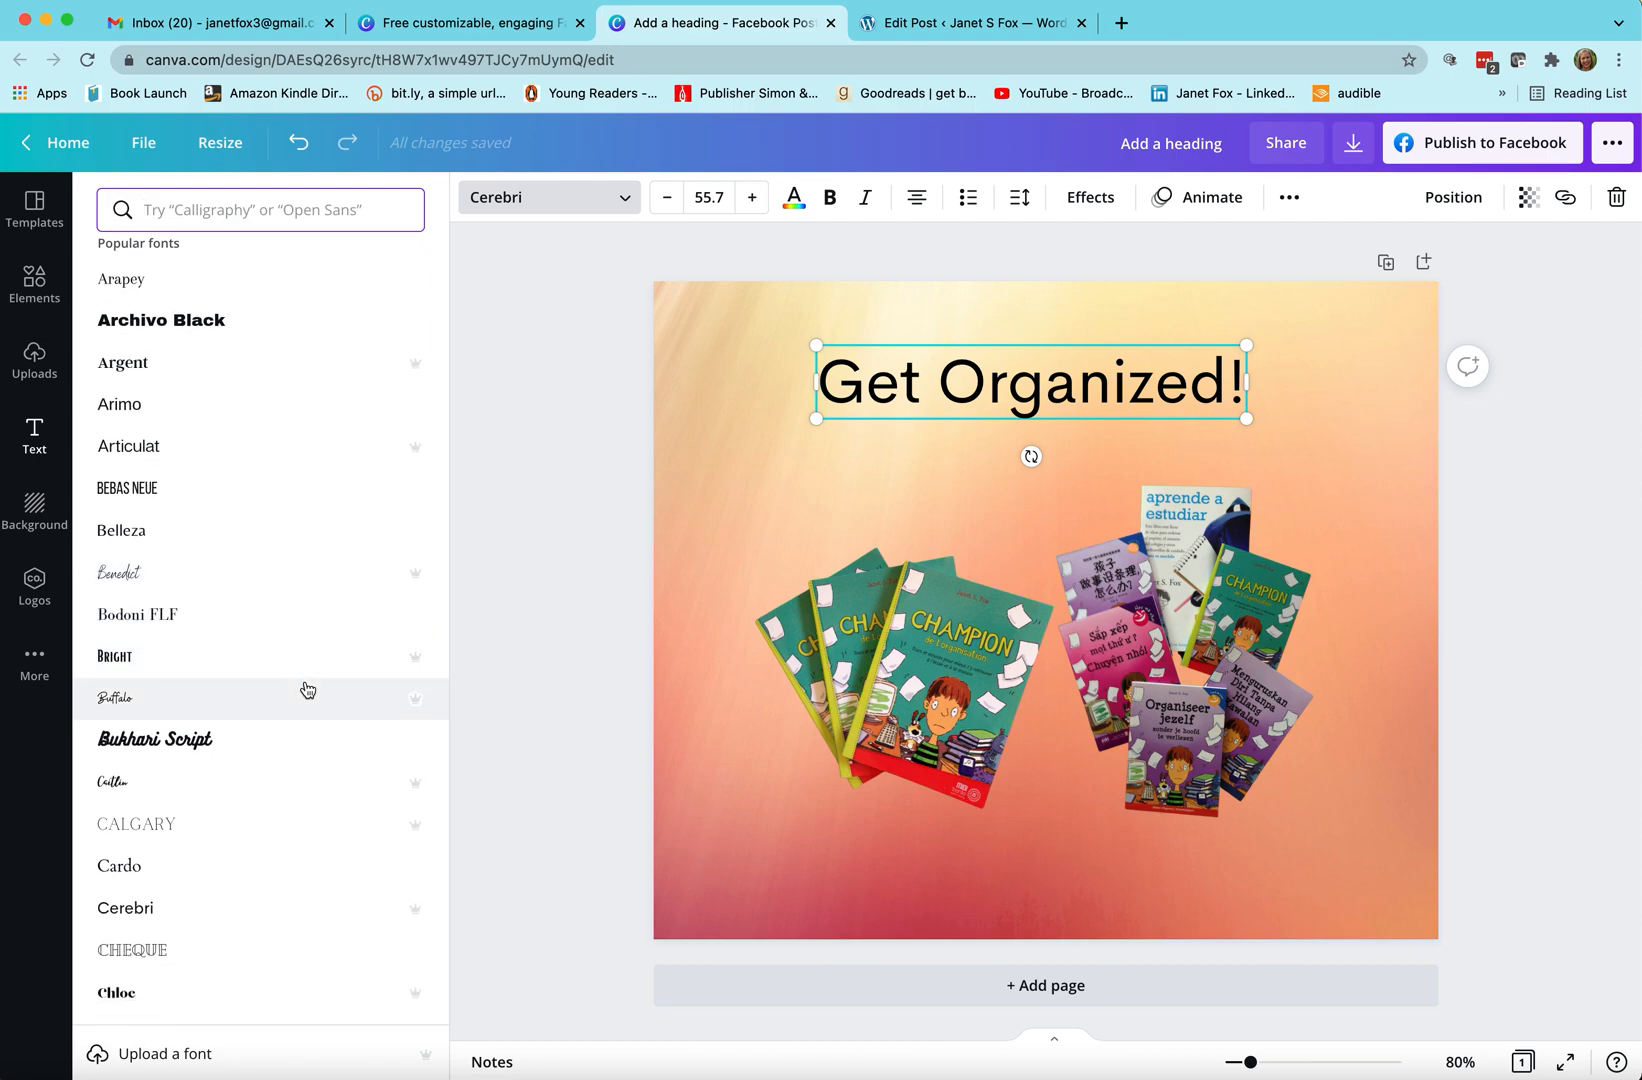
pyautogui.scroll(-1, 307, 689)
pyautogui.scroll(-1, 307, 689)
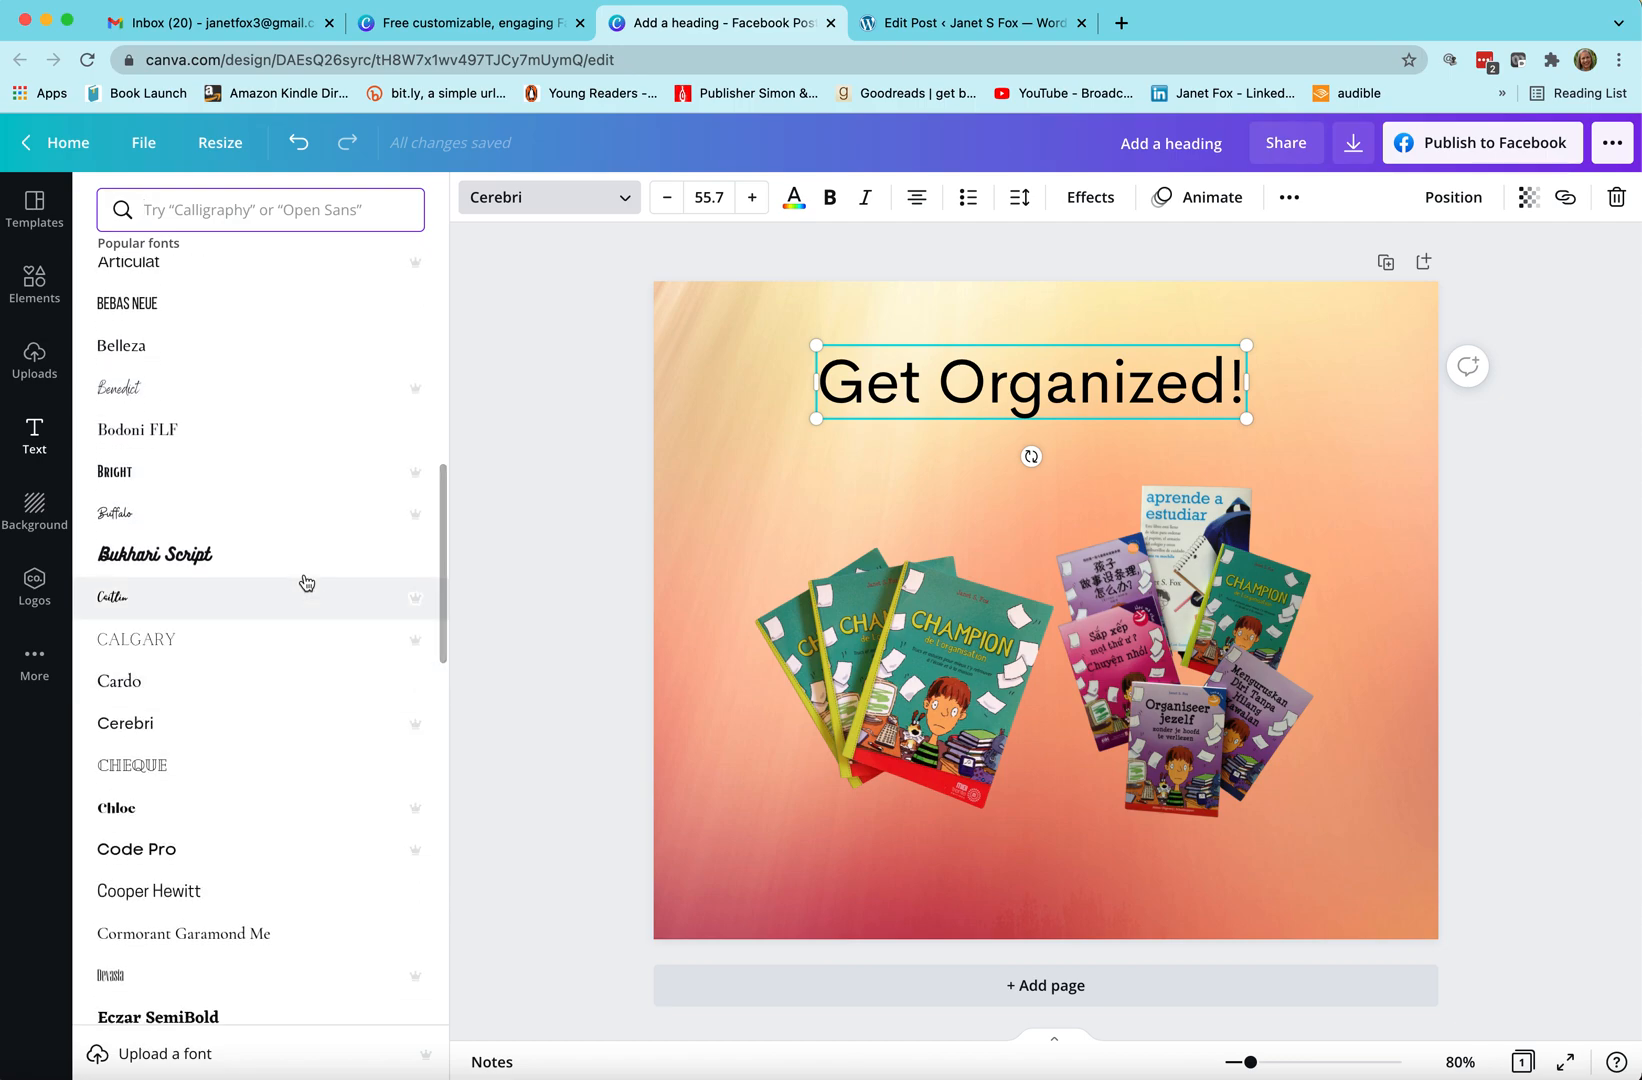
pyautogui.click(304, 474)
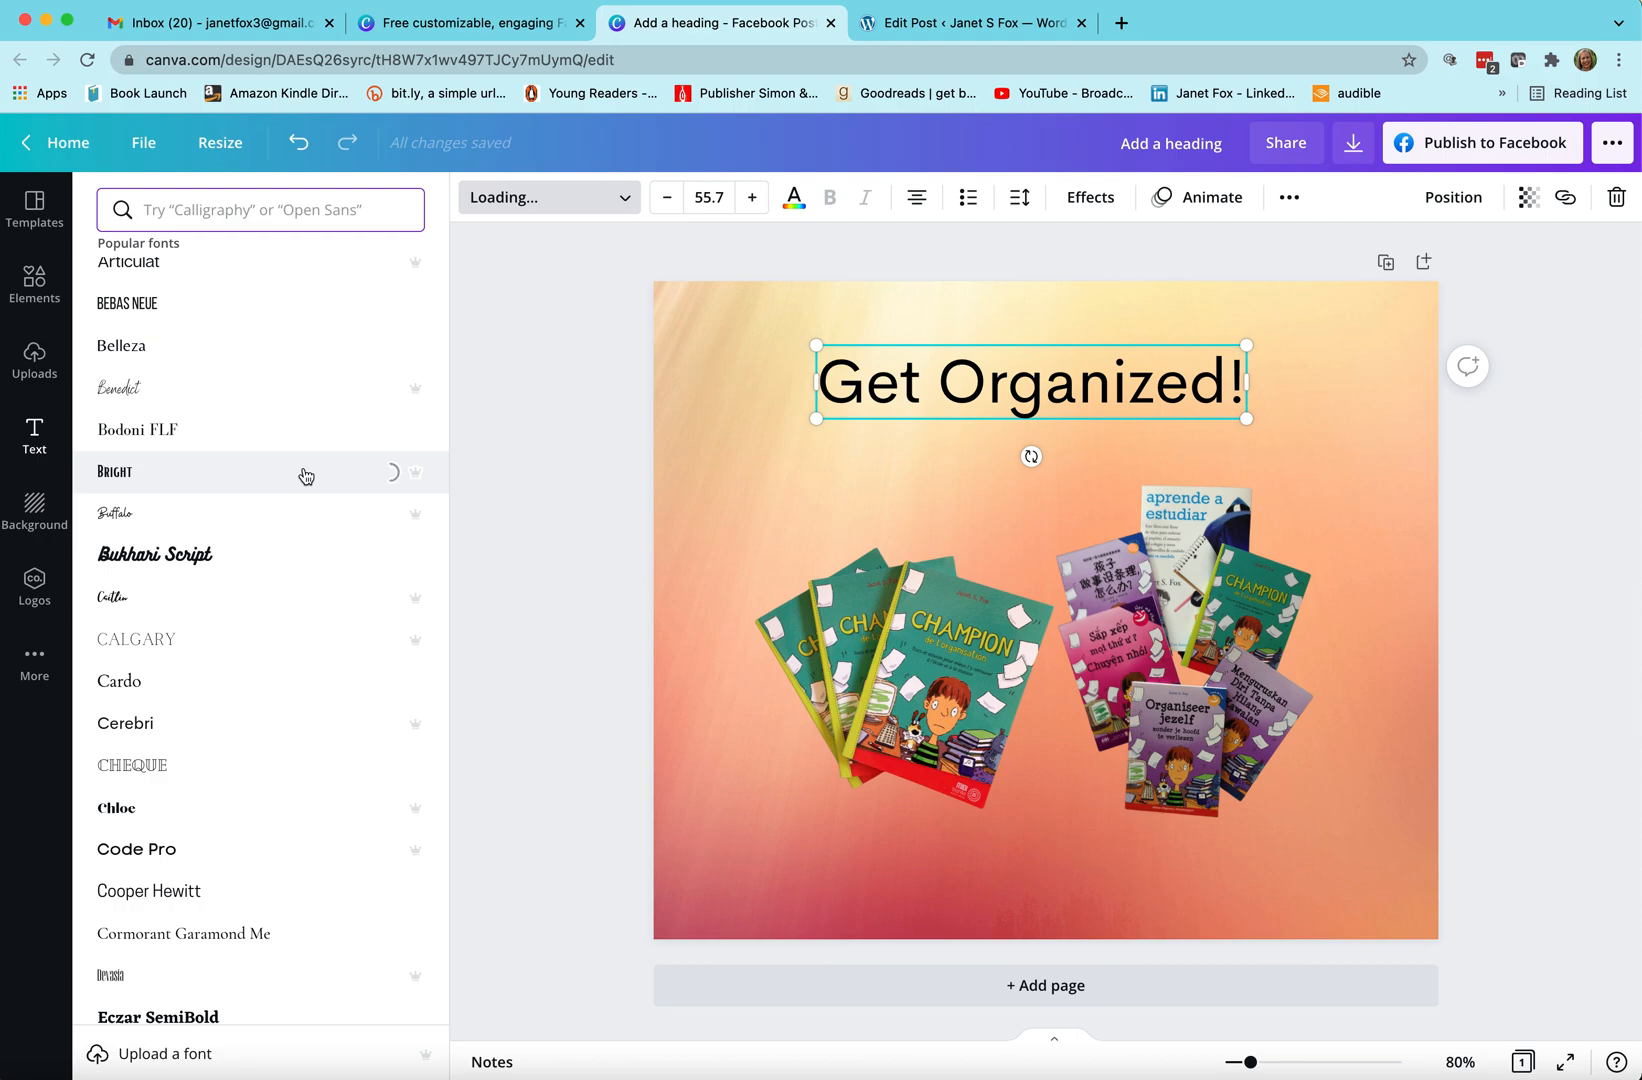
pyautogui.click(567, 754)
pyautogui.click(1376, 634)
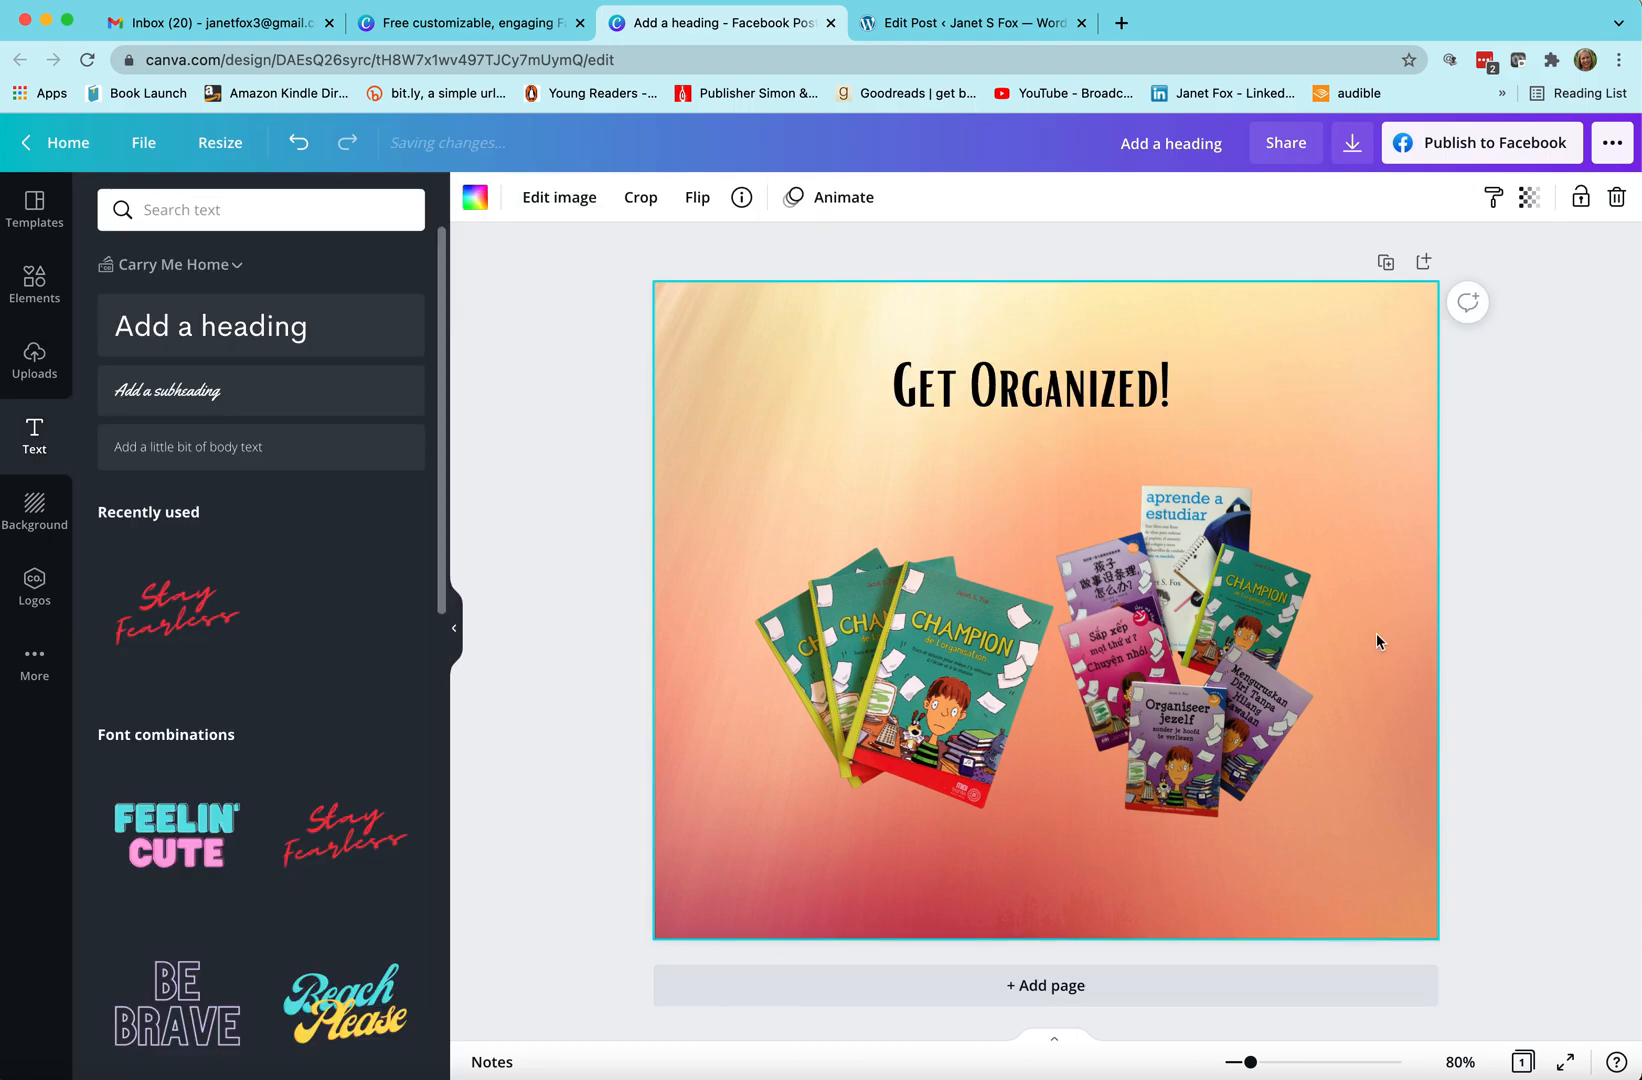
# - Increase the font size of the "Get Organized!" heading to 69.7
pyautogui.click(966, 396)
pyautogui.click(966, 393)
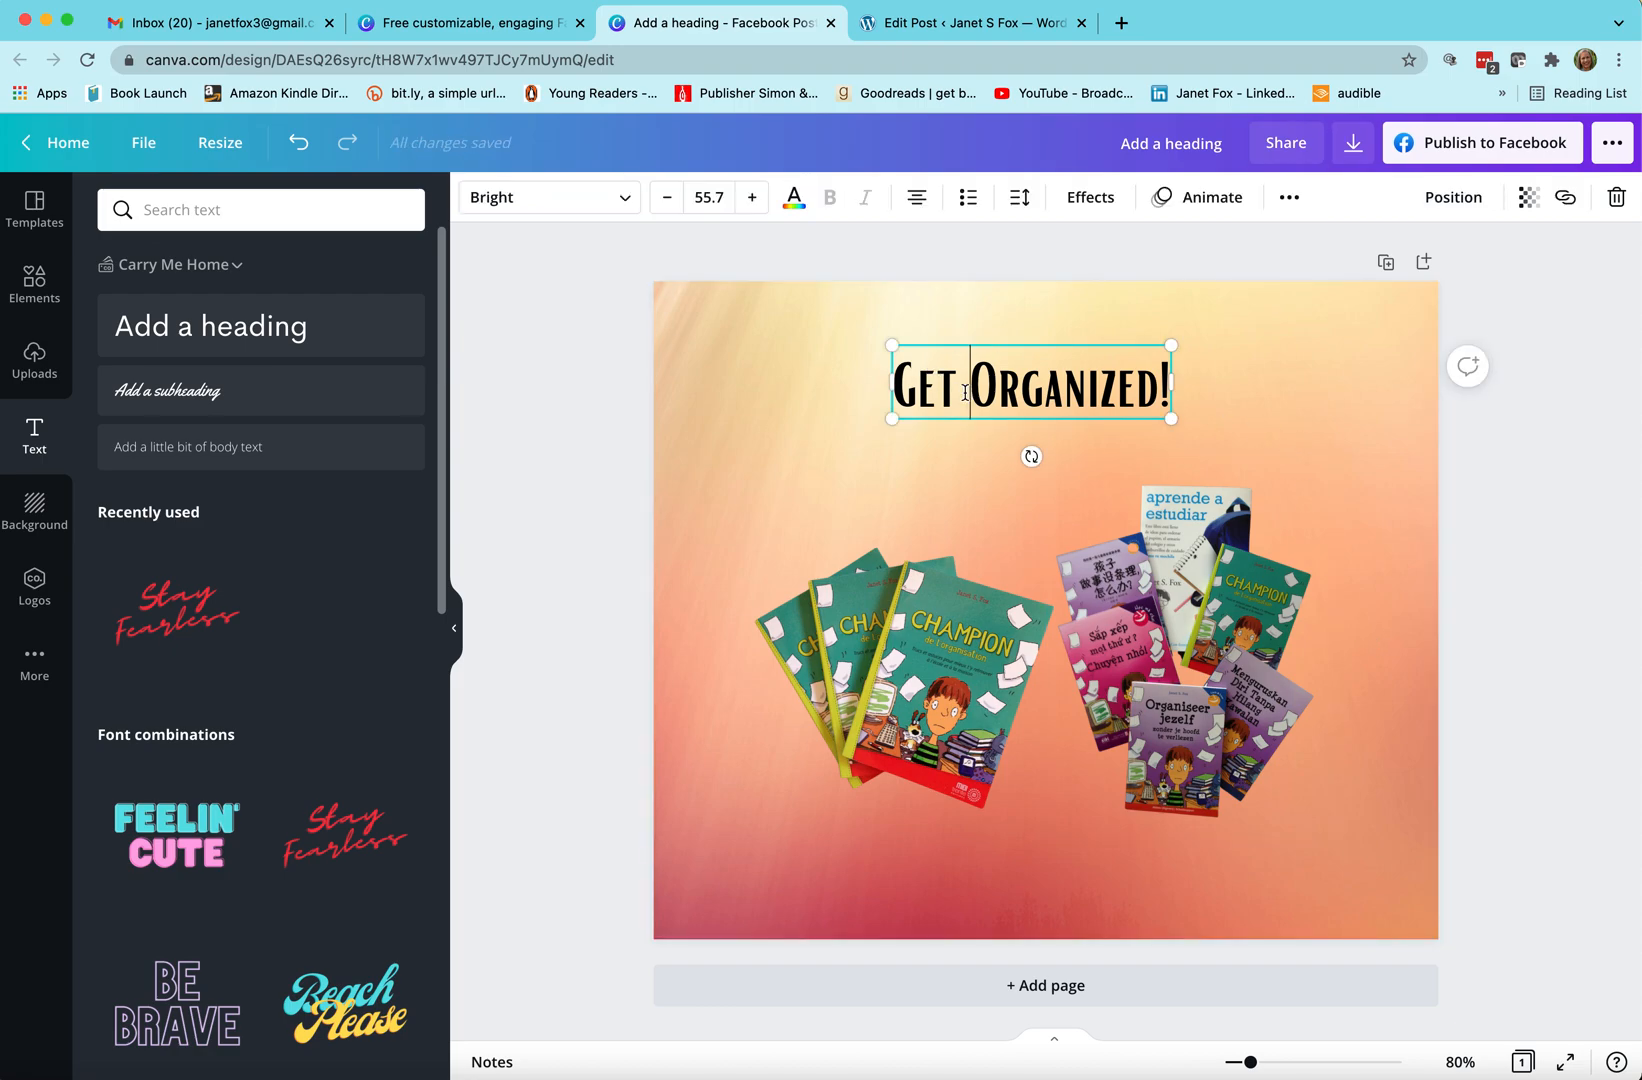
pyautogui.click(752, 197)
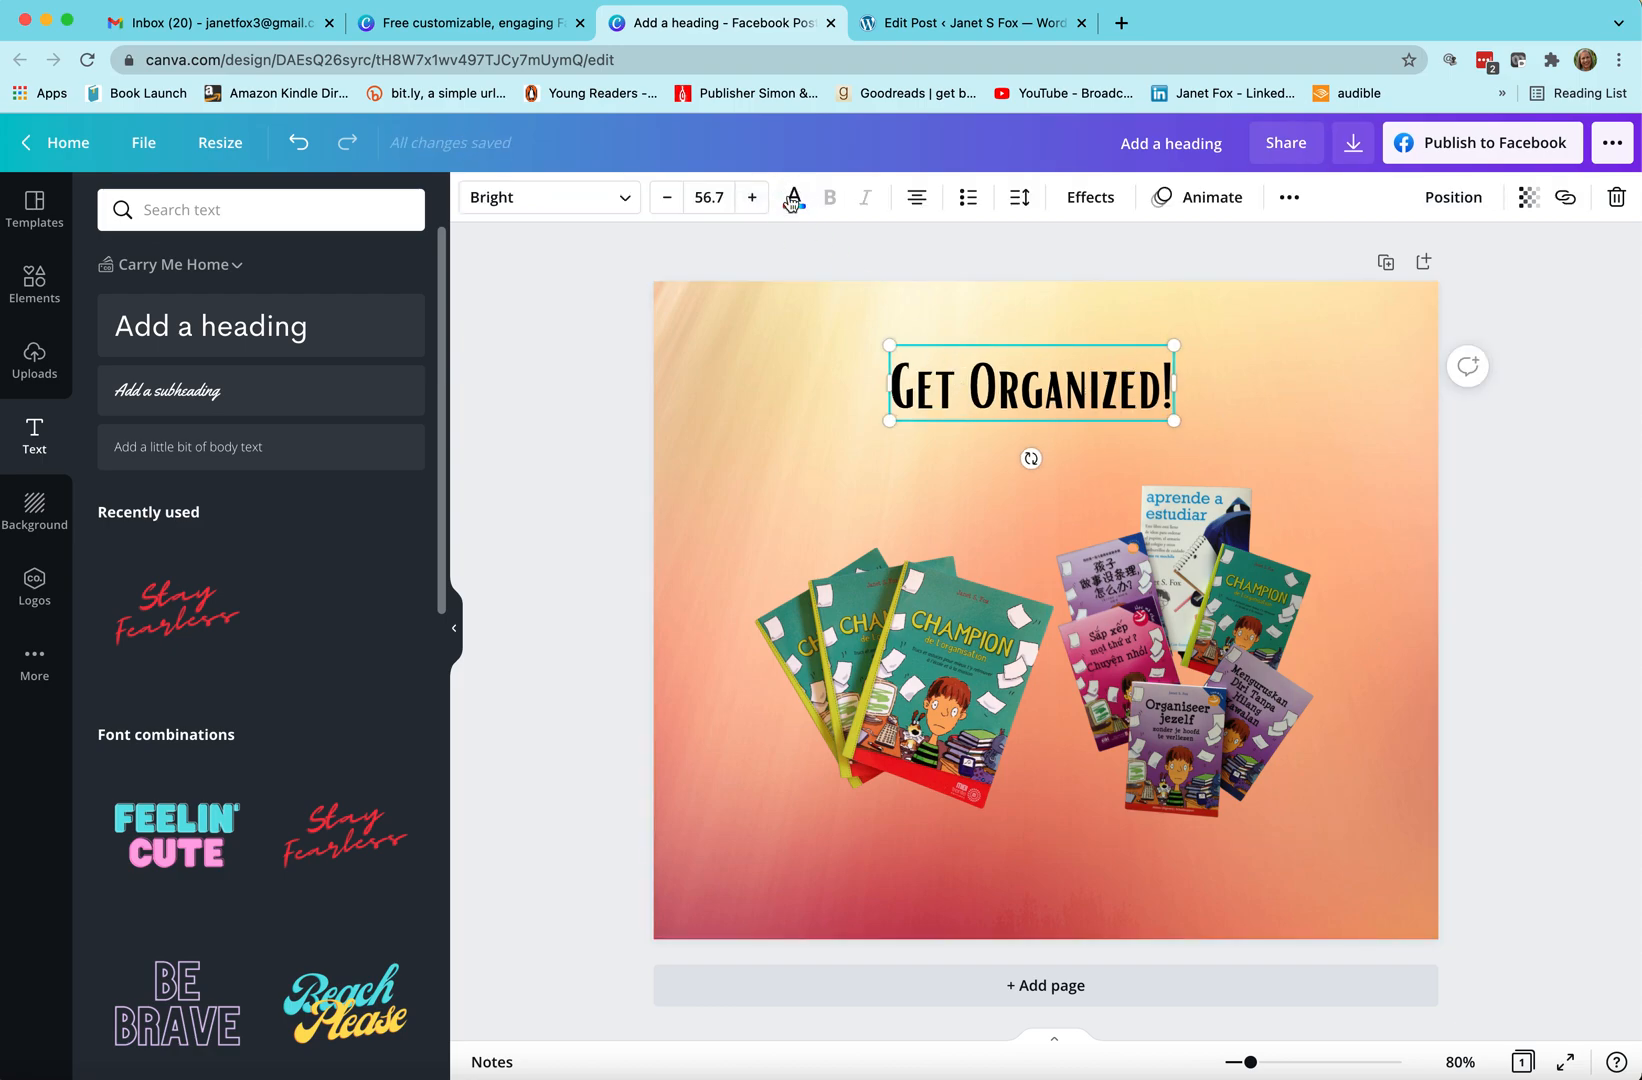
pyautogui.click(752, 197)
pyautogui.click(752, 197)
pyautogui.click(752, 197)
pyautogui.click(752, 197)
pyautogui.doubleClick(752, 197)
pyautogui.click(752, 197)
pyautogui.doubleClick(752, 197)
pyautogui.click(752, 197)
pyautogui.doubleClick(752, 197)
pyautogui.click(752, 197)
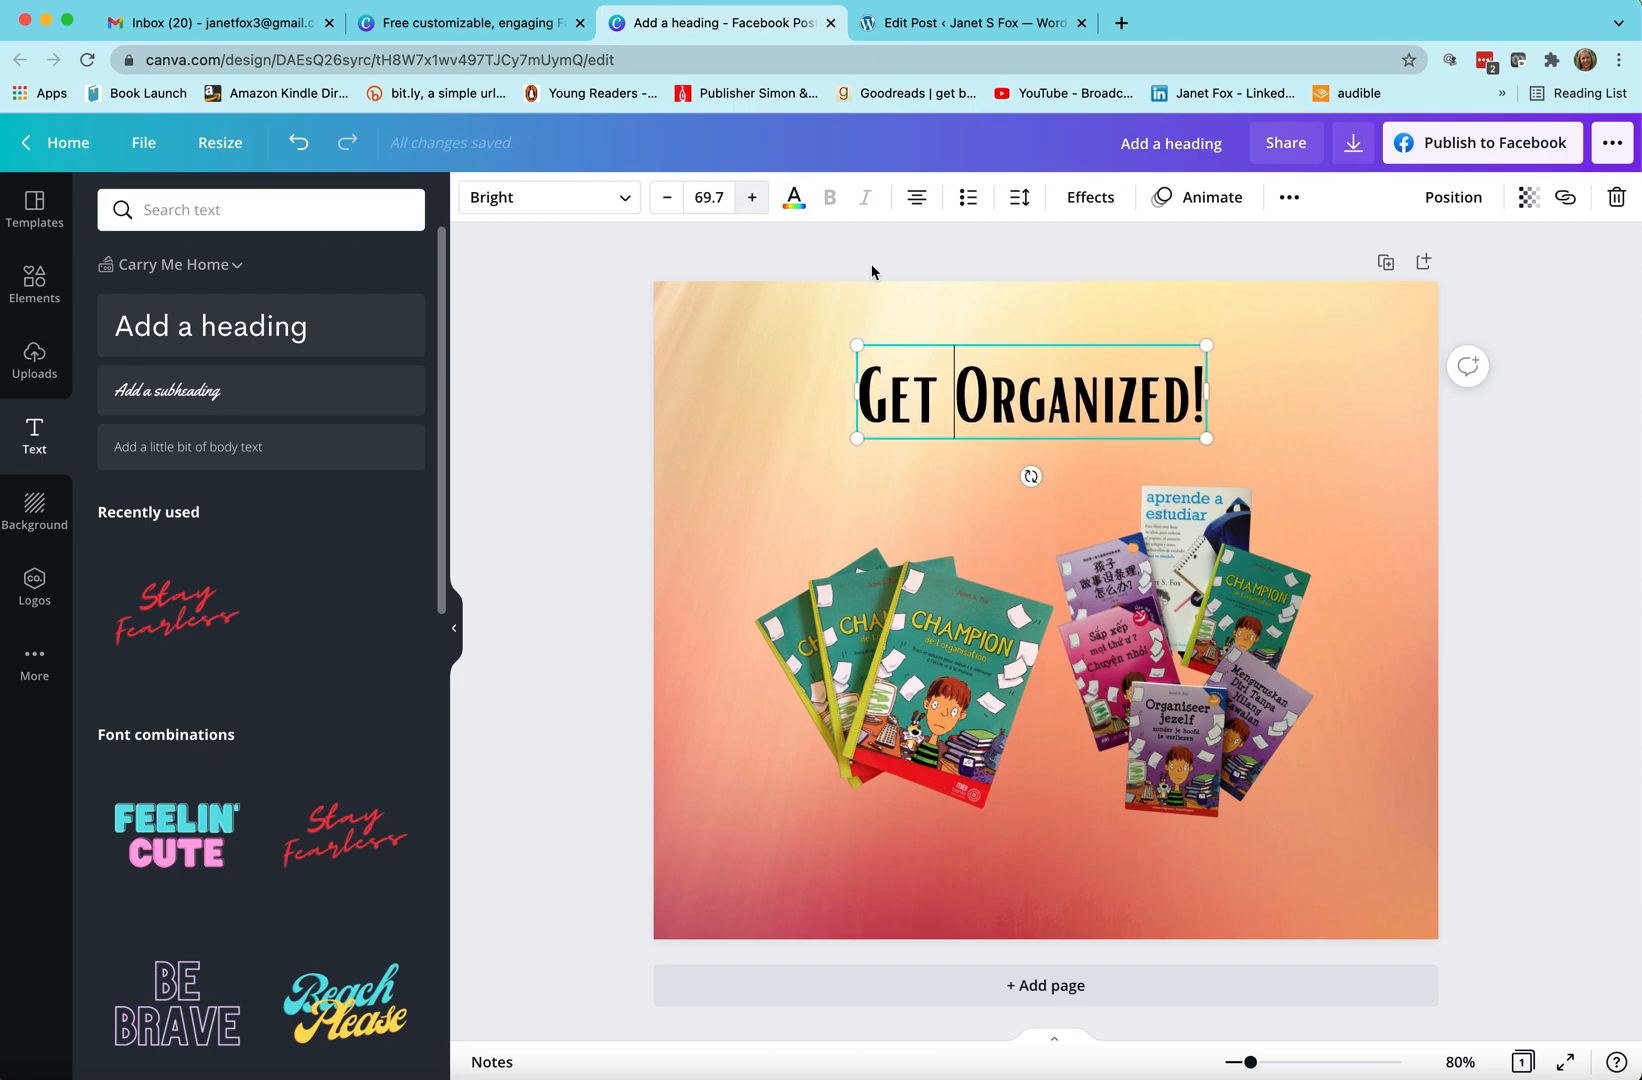
# - Move the "Get Organized!" heading slightly lower, closer to the book cutouts, and deselect it
pyautogui.click(1448, 649)
pyautogui.moveTo(1045, 401); pyautogui.dragTo(1044, 428)
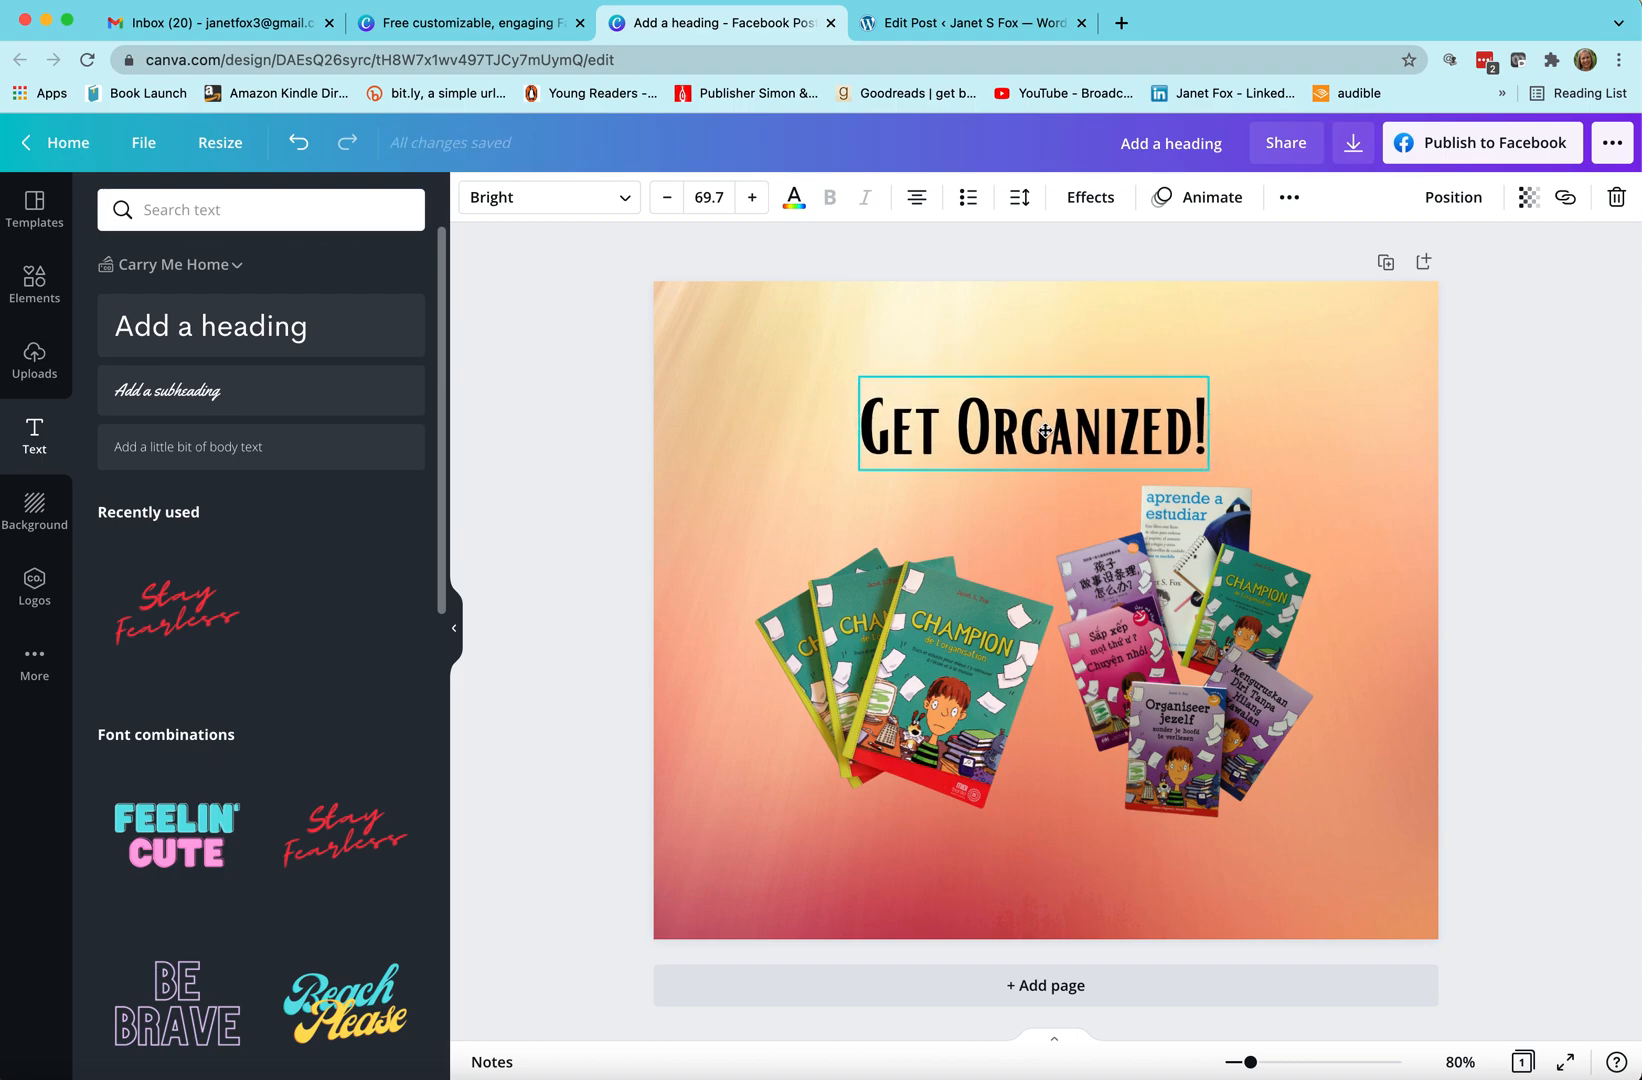
pyautogui.click(1519, 632)
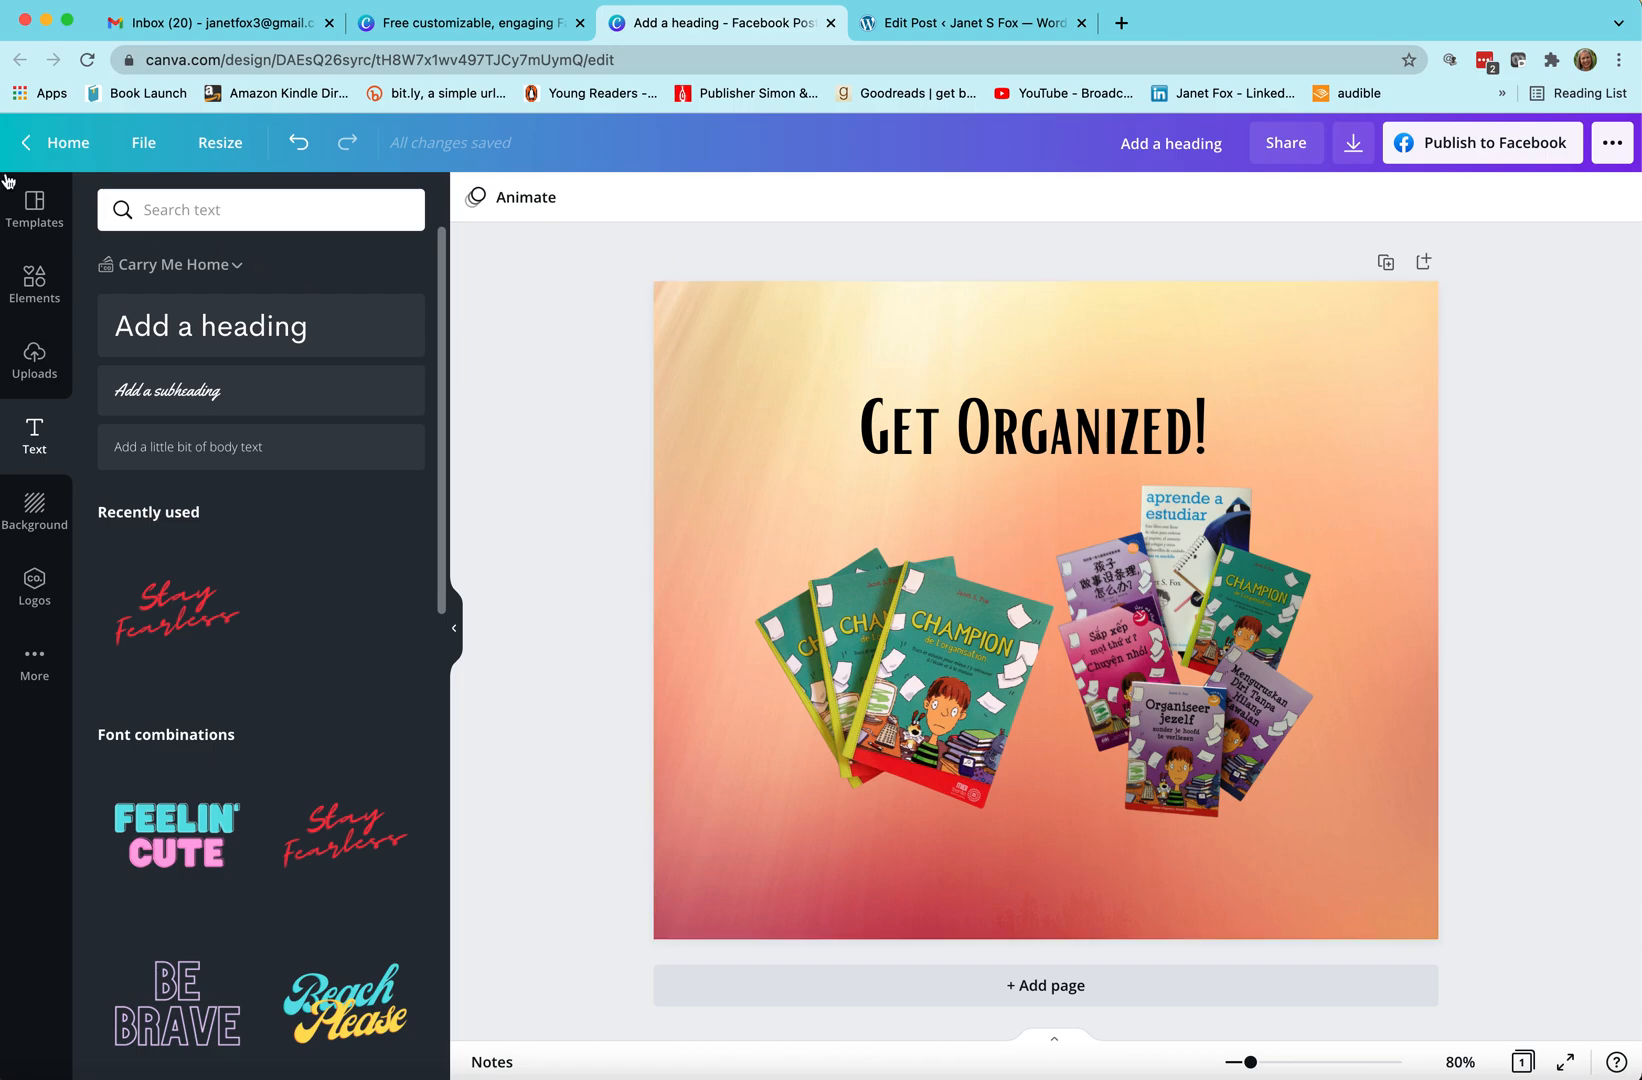
# - Examine the available element categories, the full Lines & Shapes collection and the suggested search topics
pyautogui.click(29, 288)
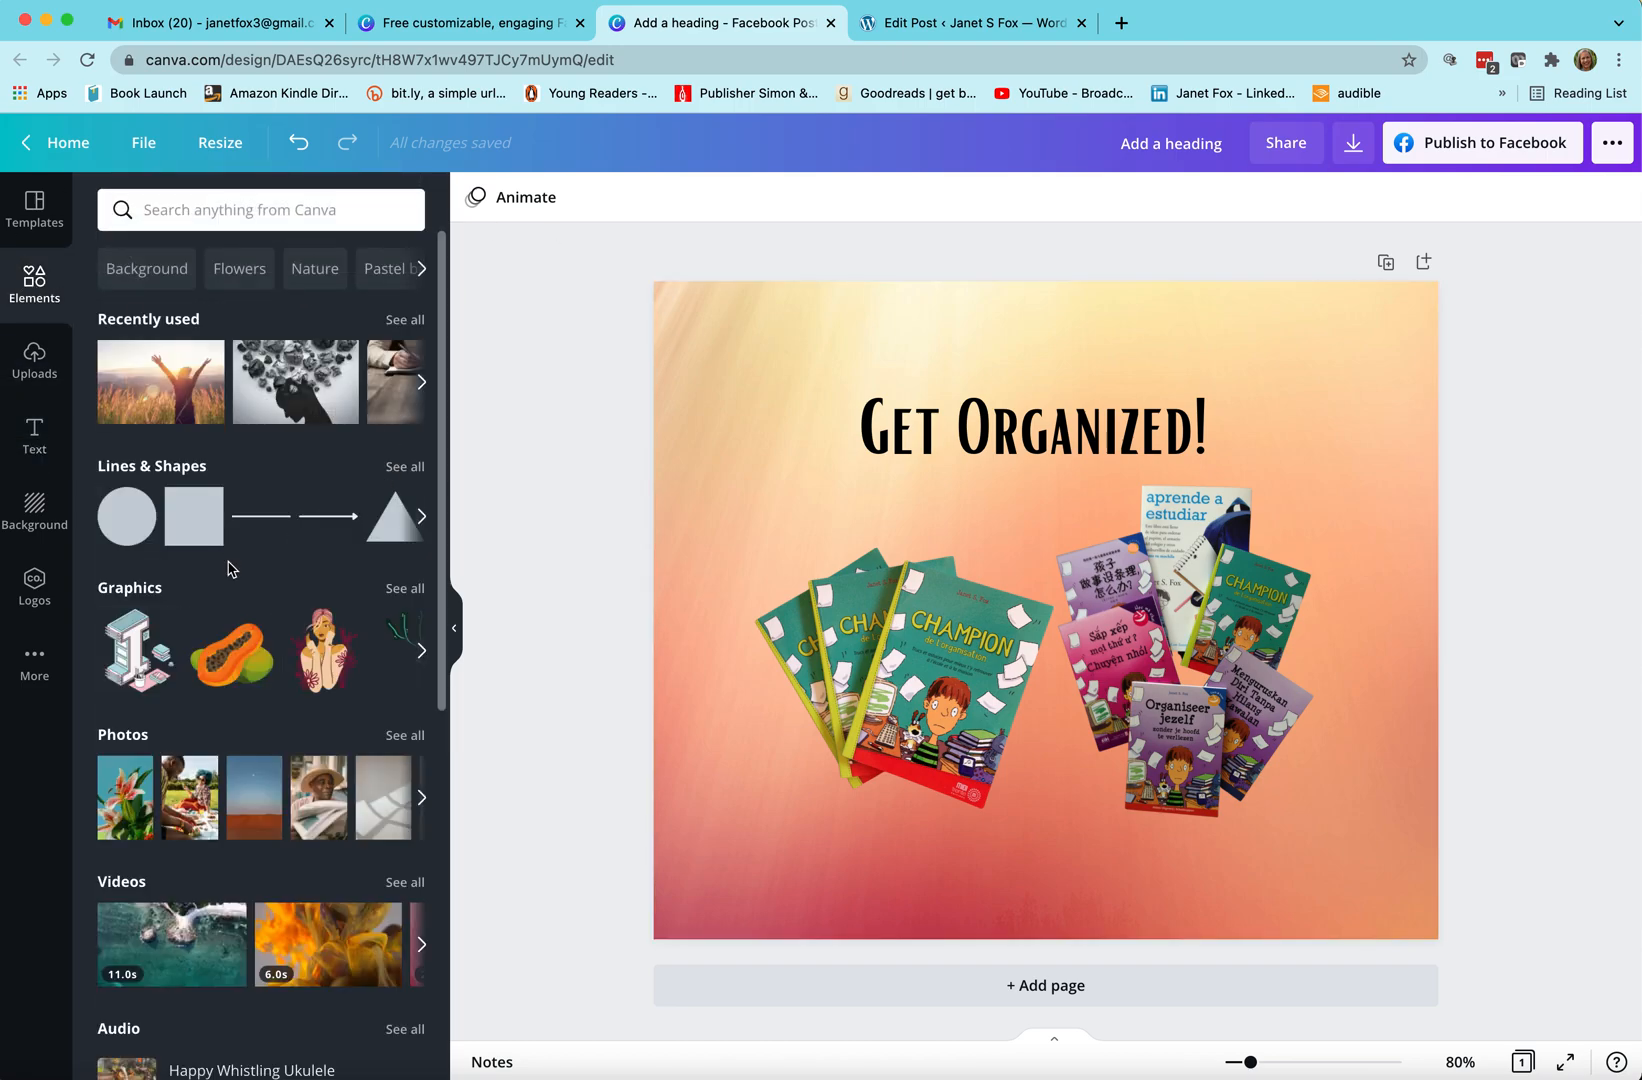
pyautogui.scroll(-3, 292, 651)
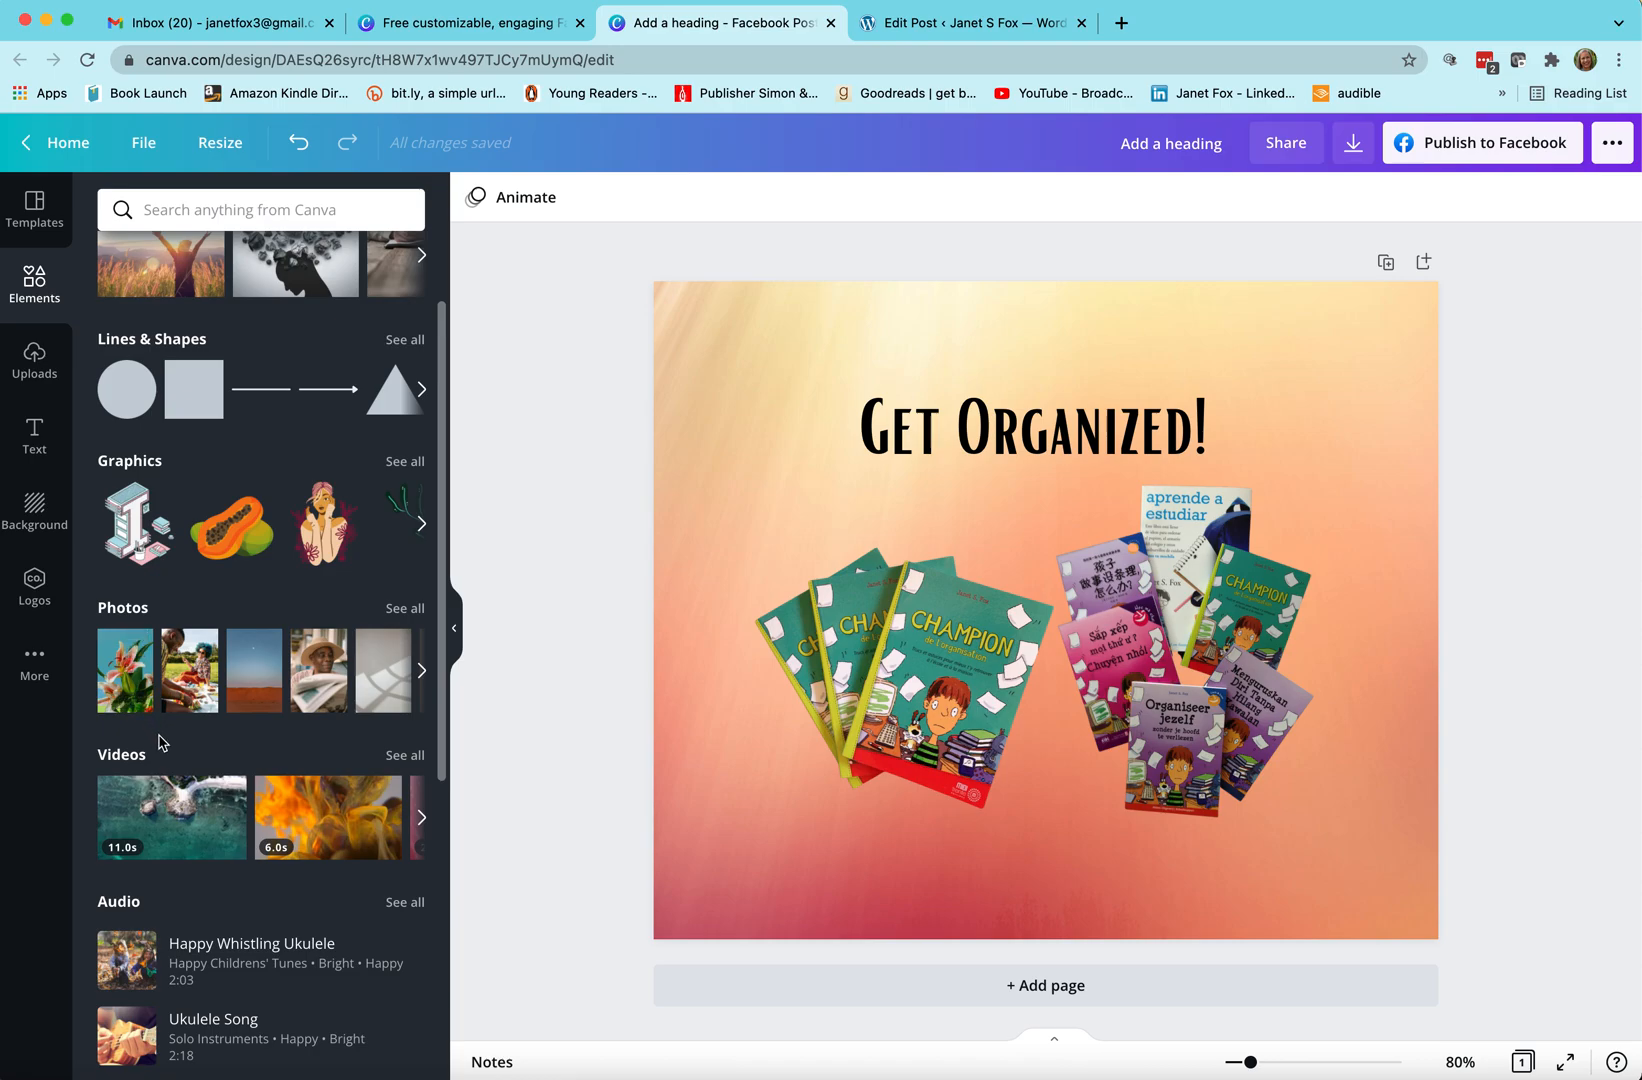
pyautogui.scroll(-3, 155, 740)
pyautogui.scroll(5, 166, 745)
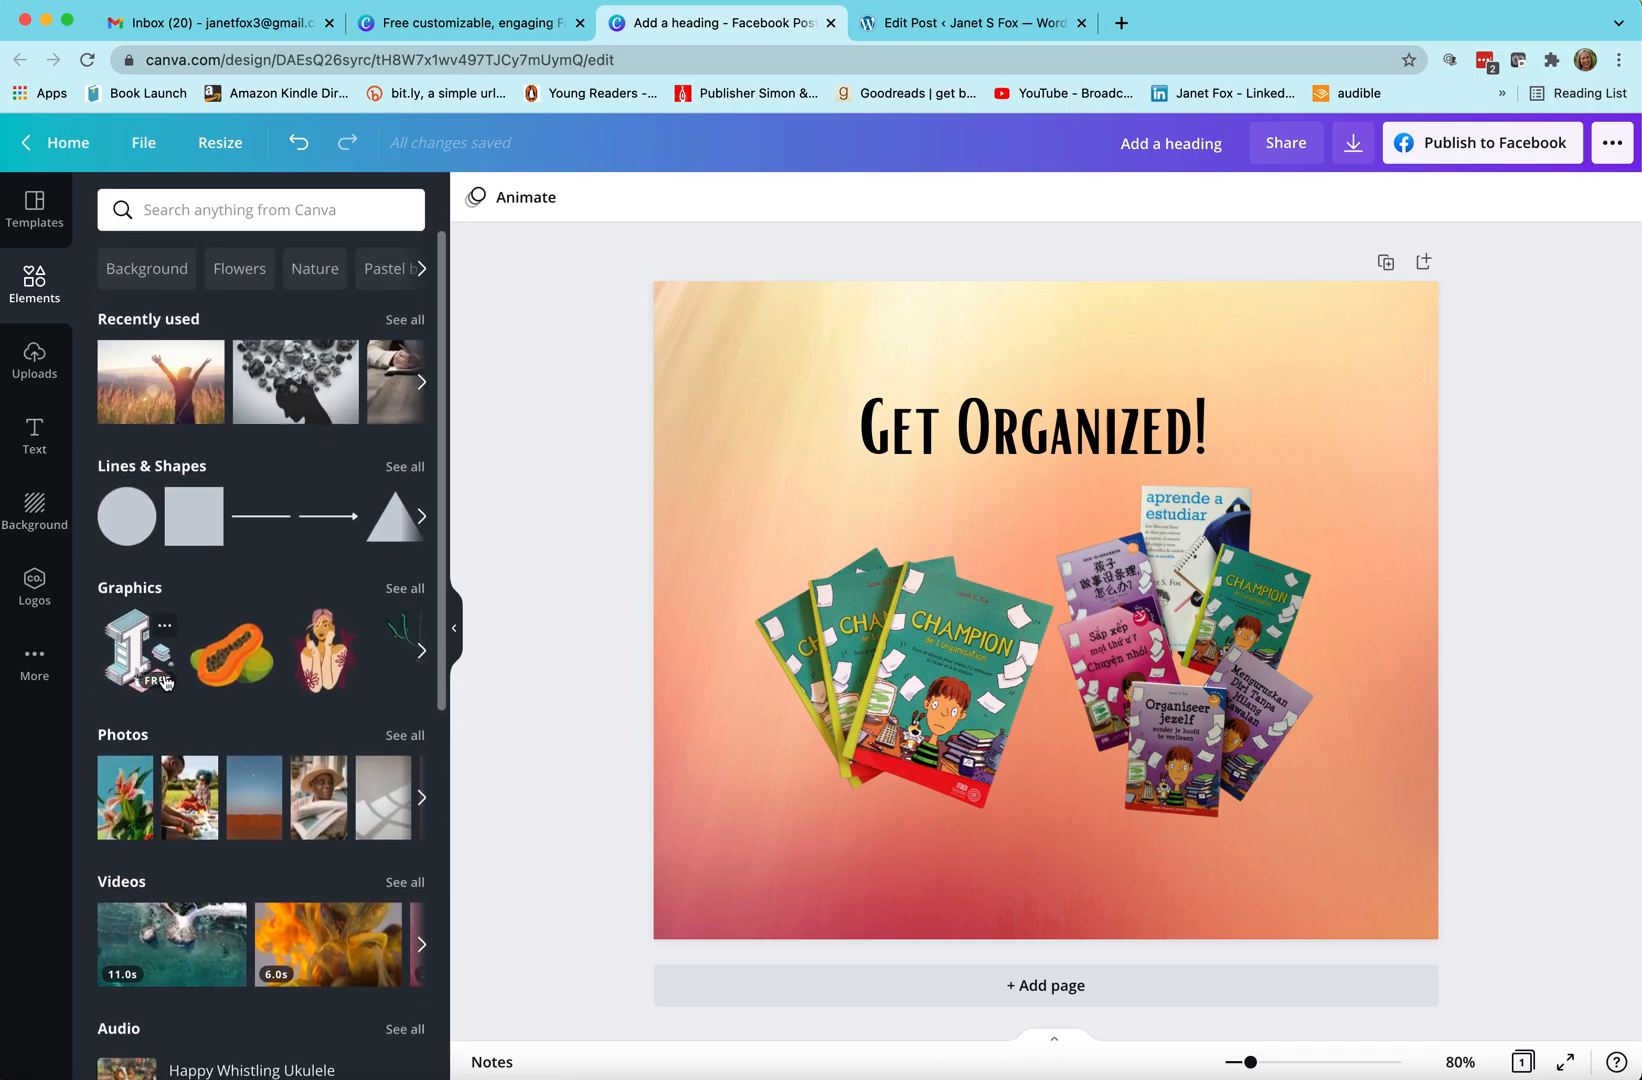
pyautogui.click(399, 469)
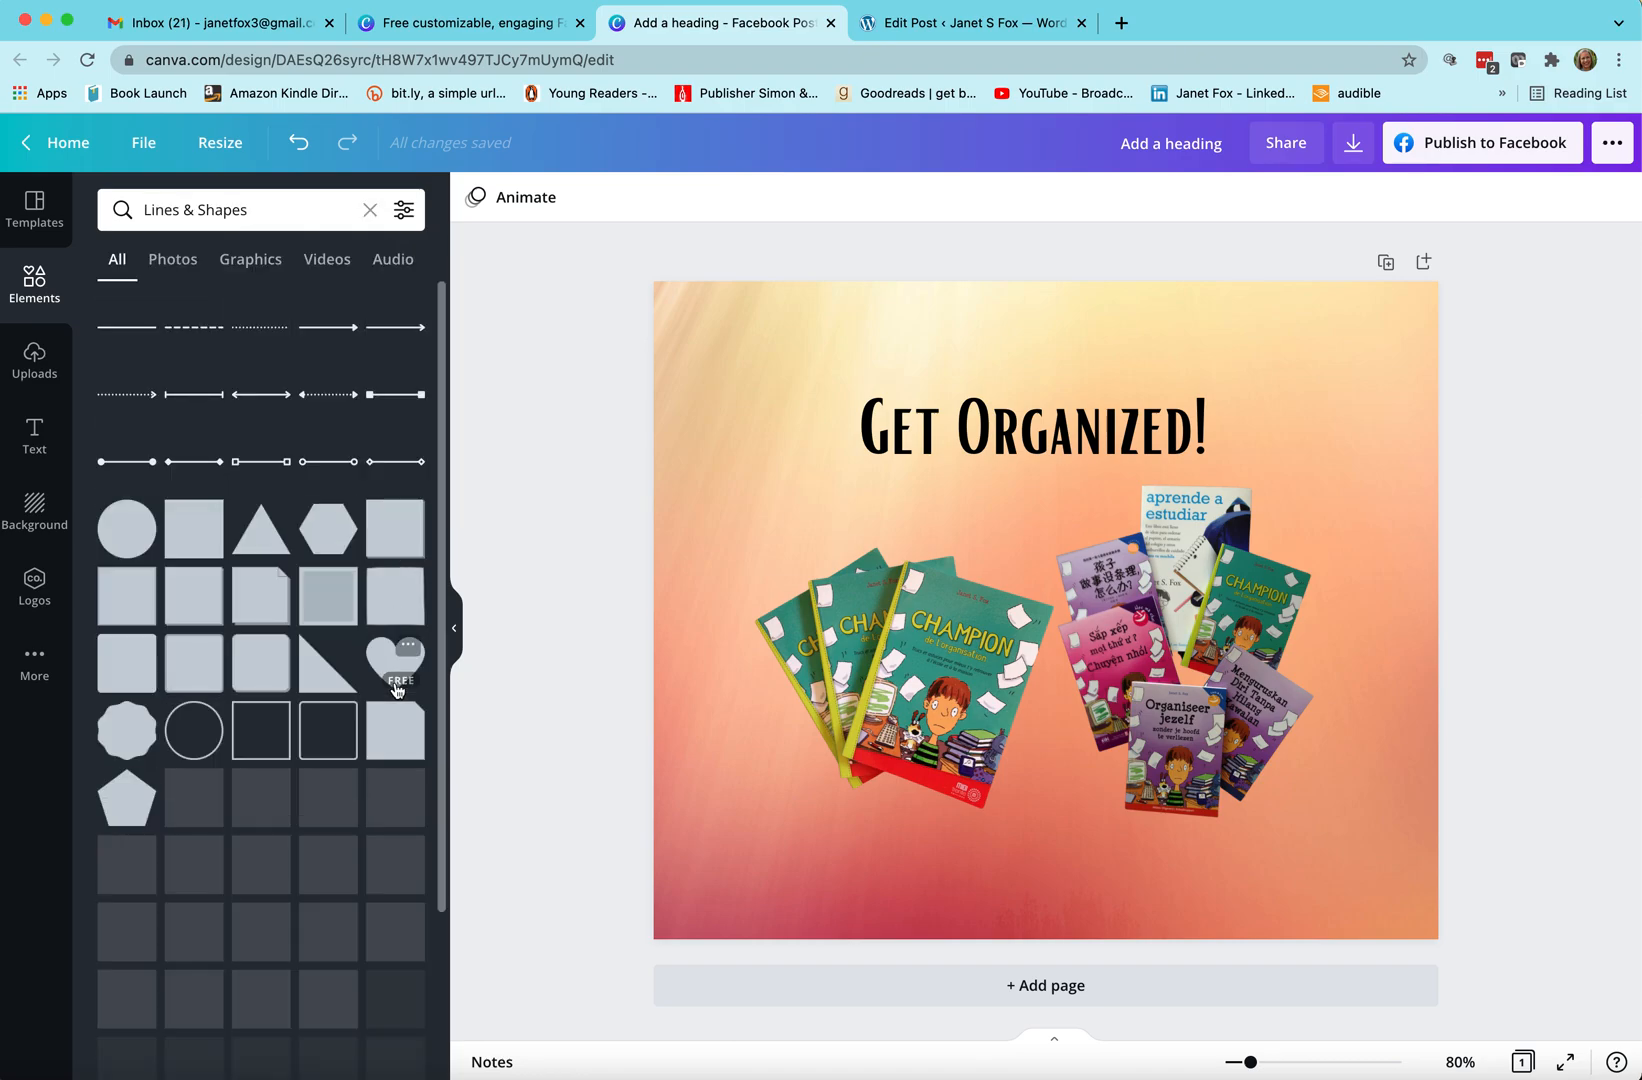
pyautogui.scroll(-15, 295, 968)
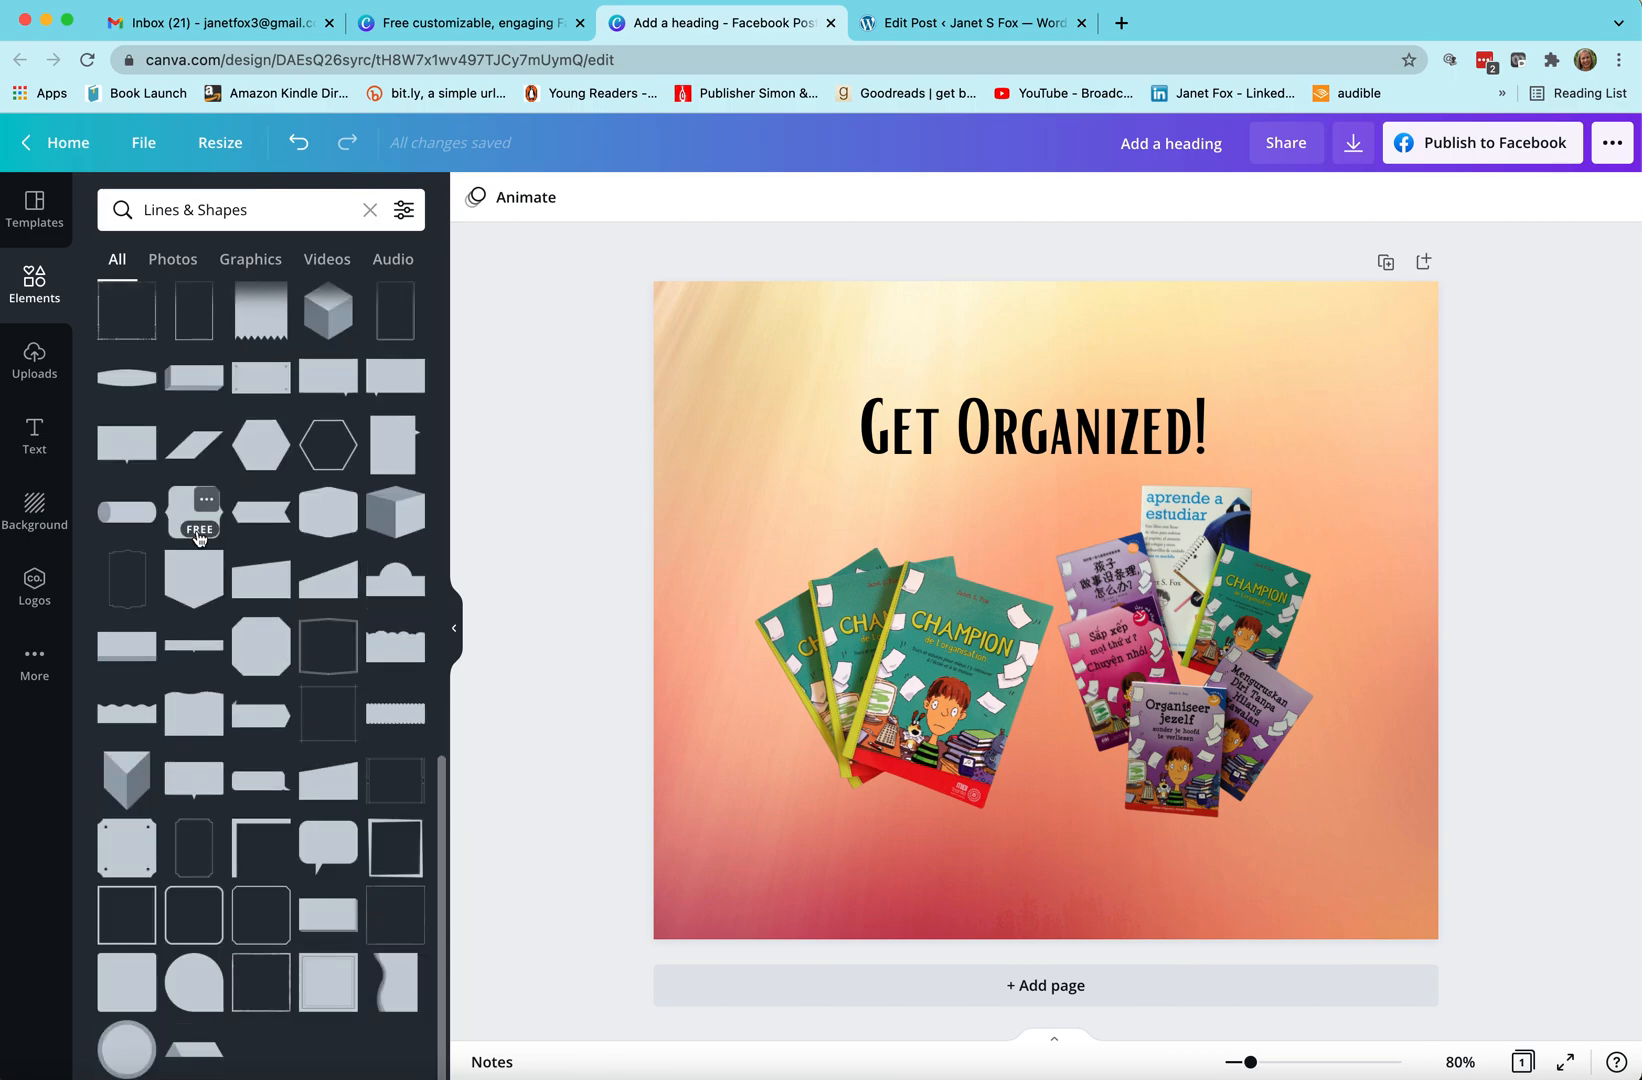
pyautogui.click(369, 209)
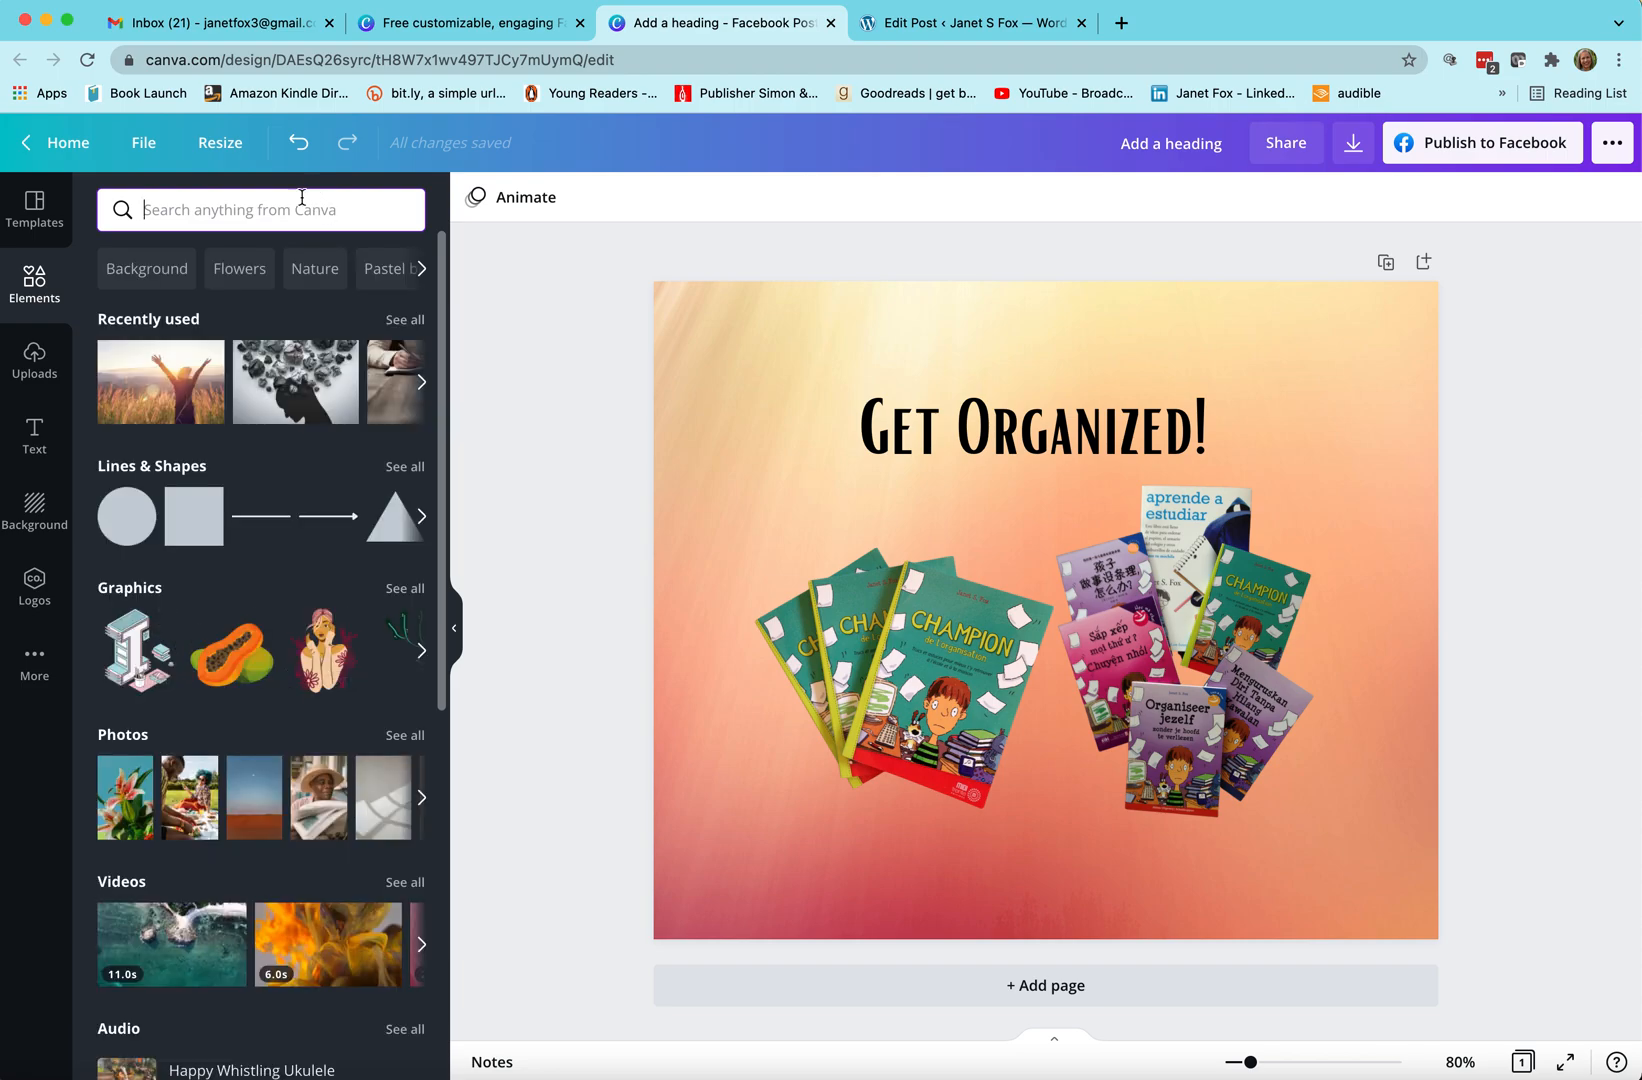
pyautogui.click(422, 268)
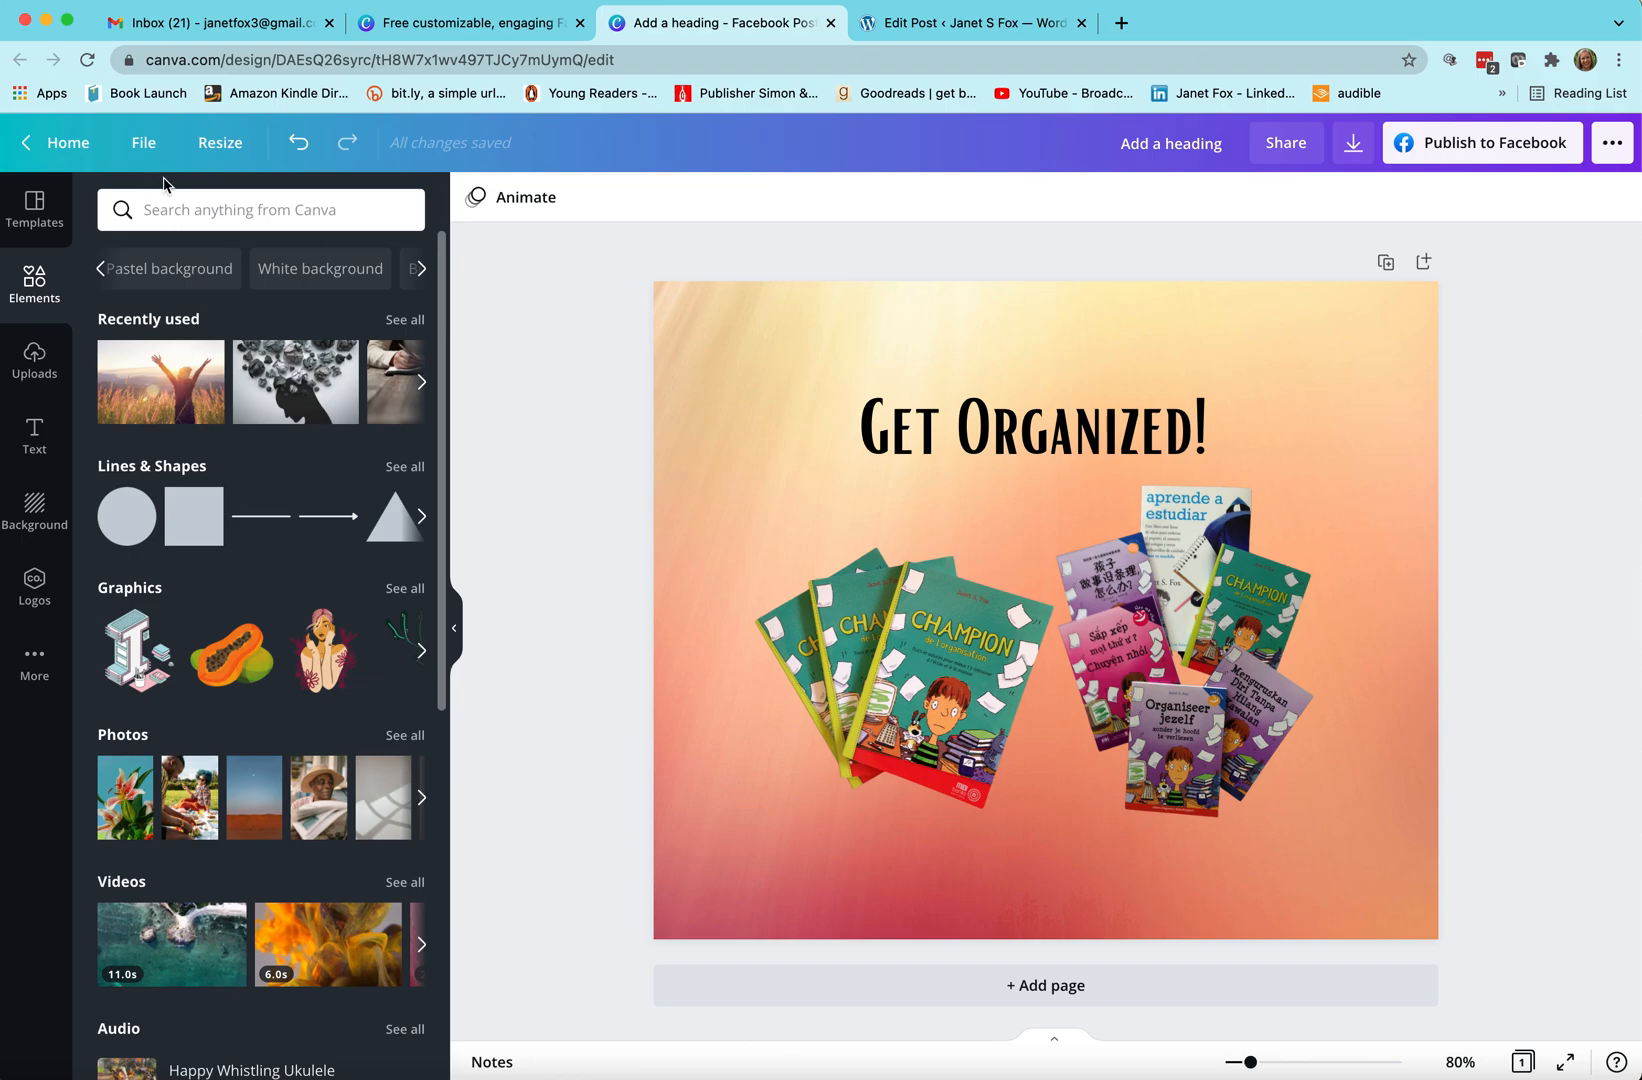
# - Search the elements for "kids" and place the graphic of five jumping children in the page's upper-right corner
pyautogui.click(152, 213)
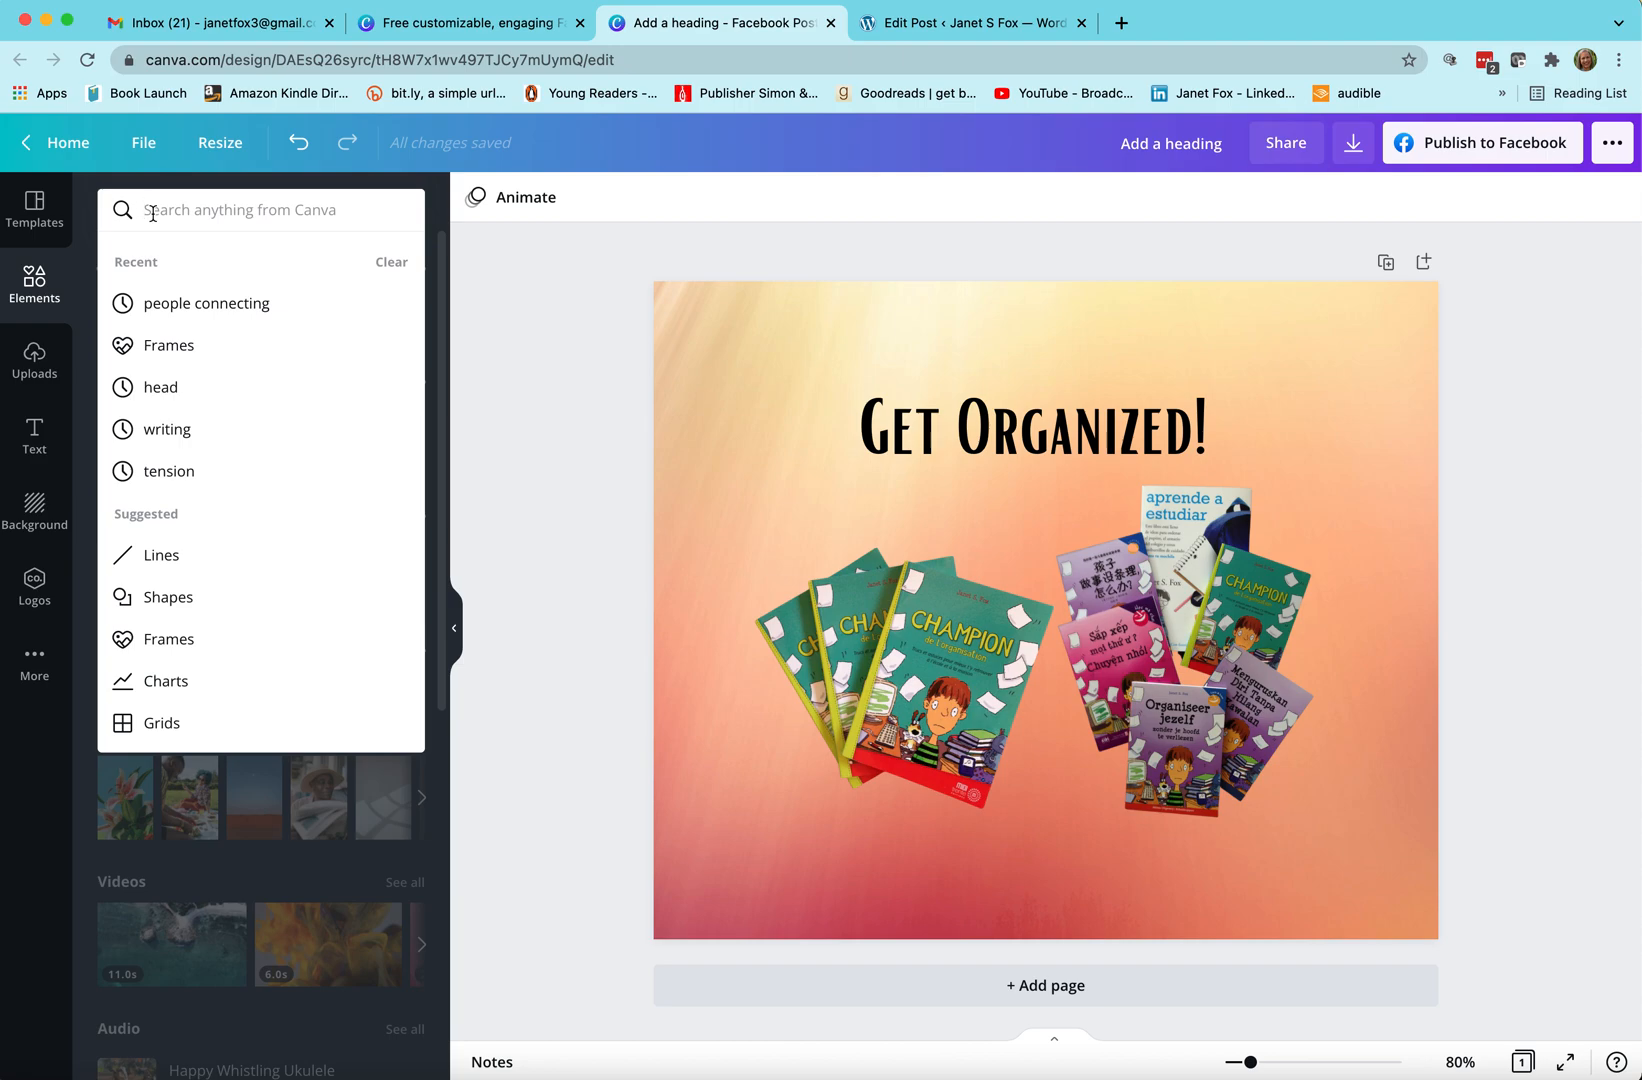
pyautogui.write('kids')
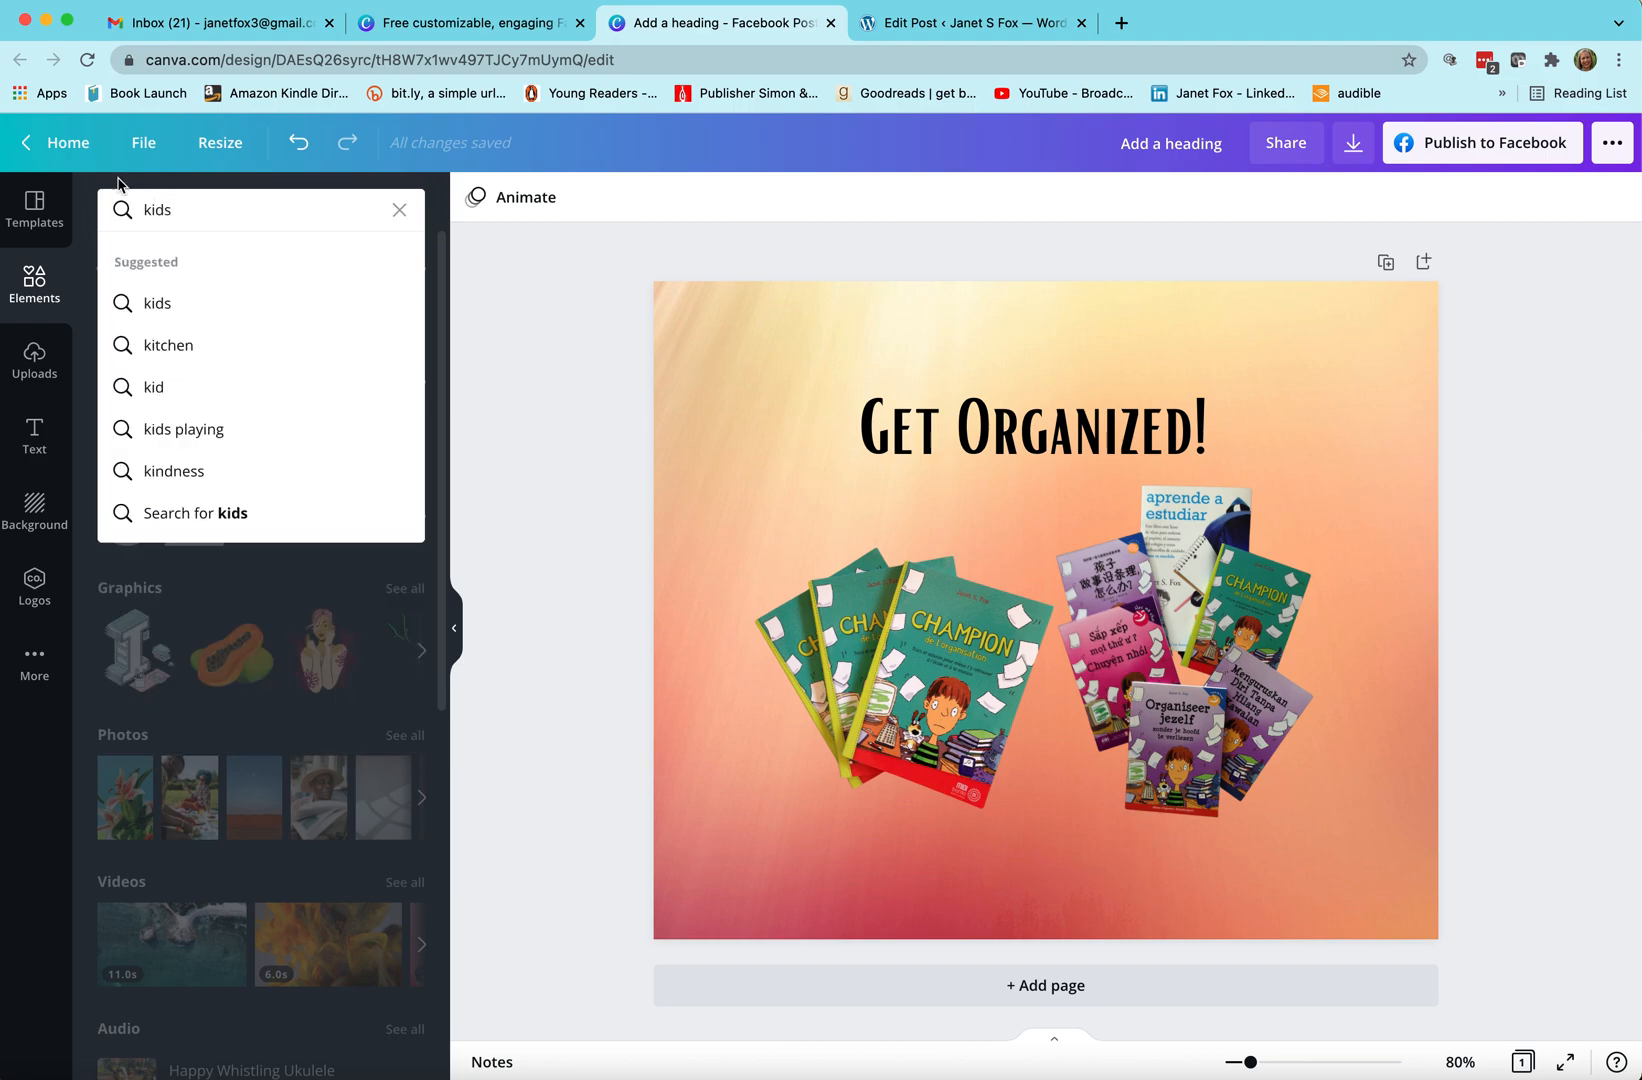
pyautogui.click(174, 306)
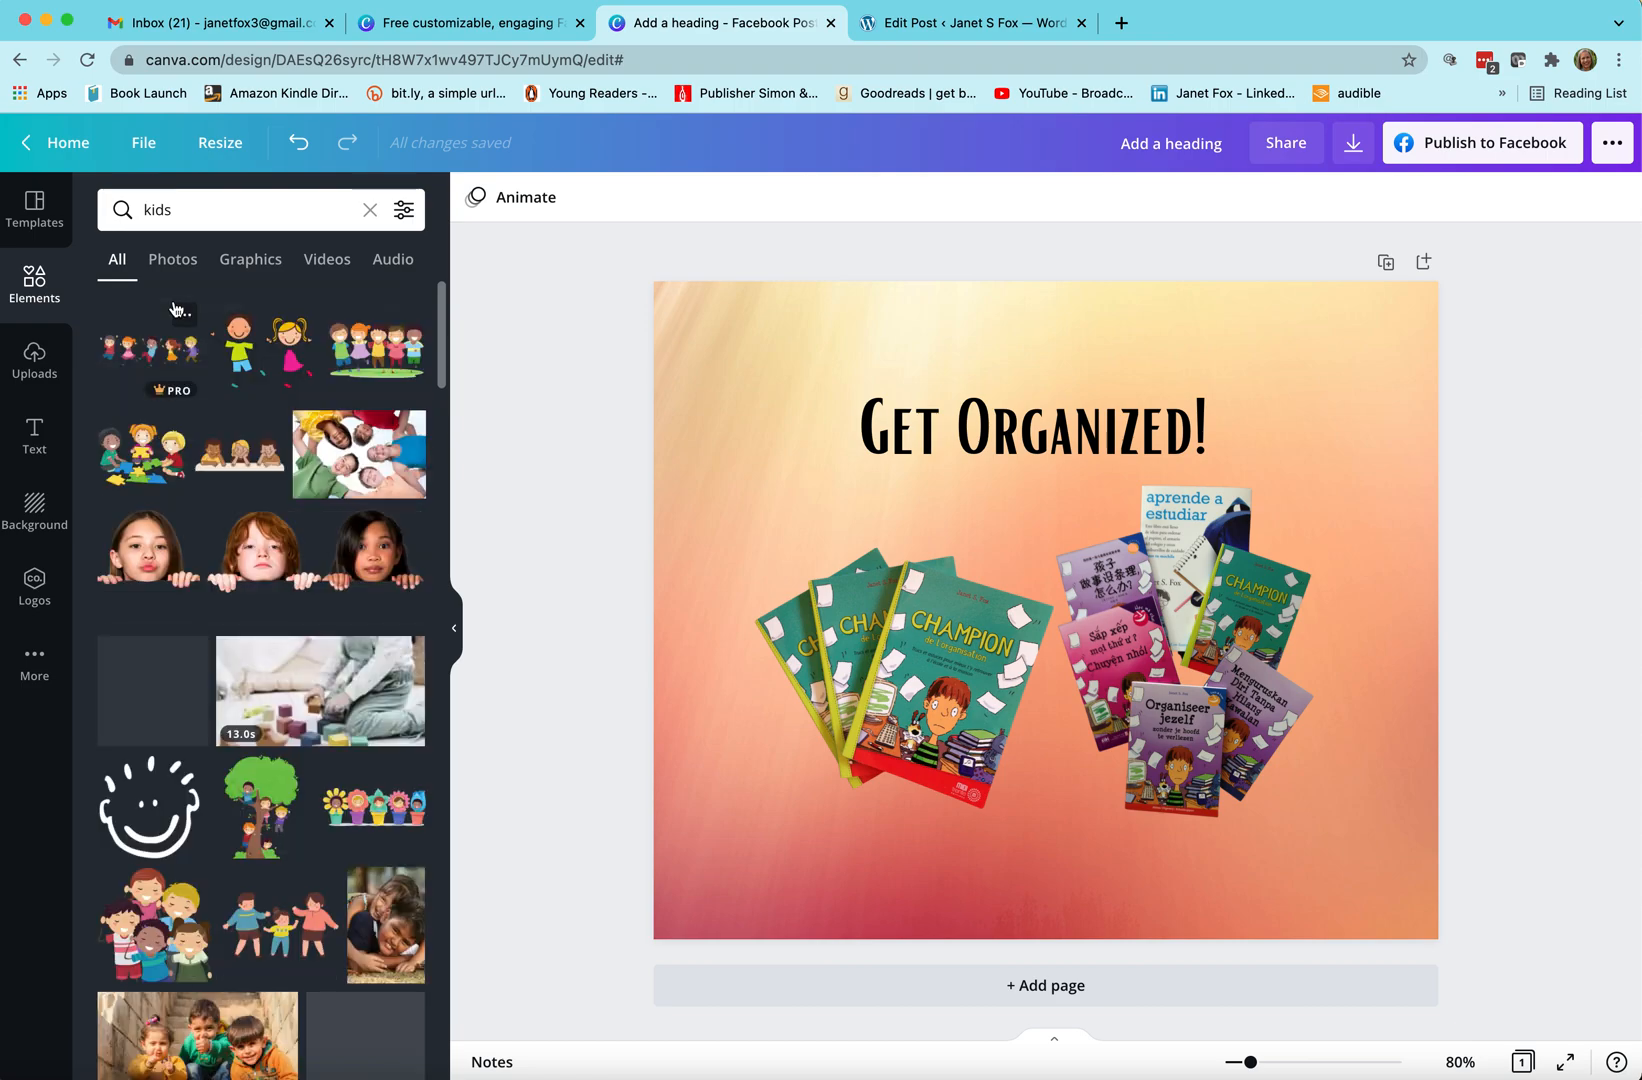
pyautogui.click(137, 350)
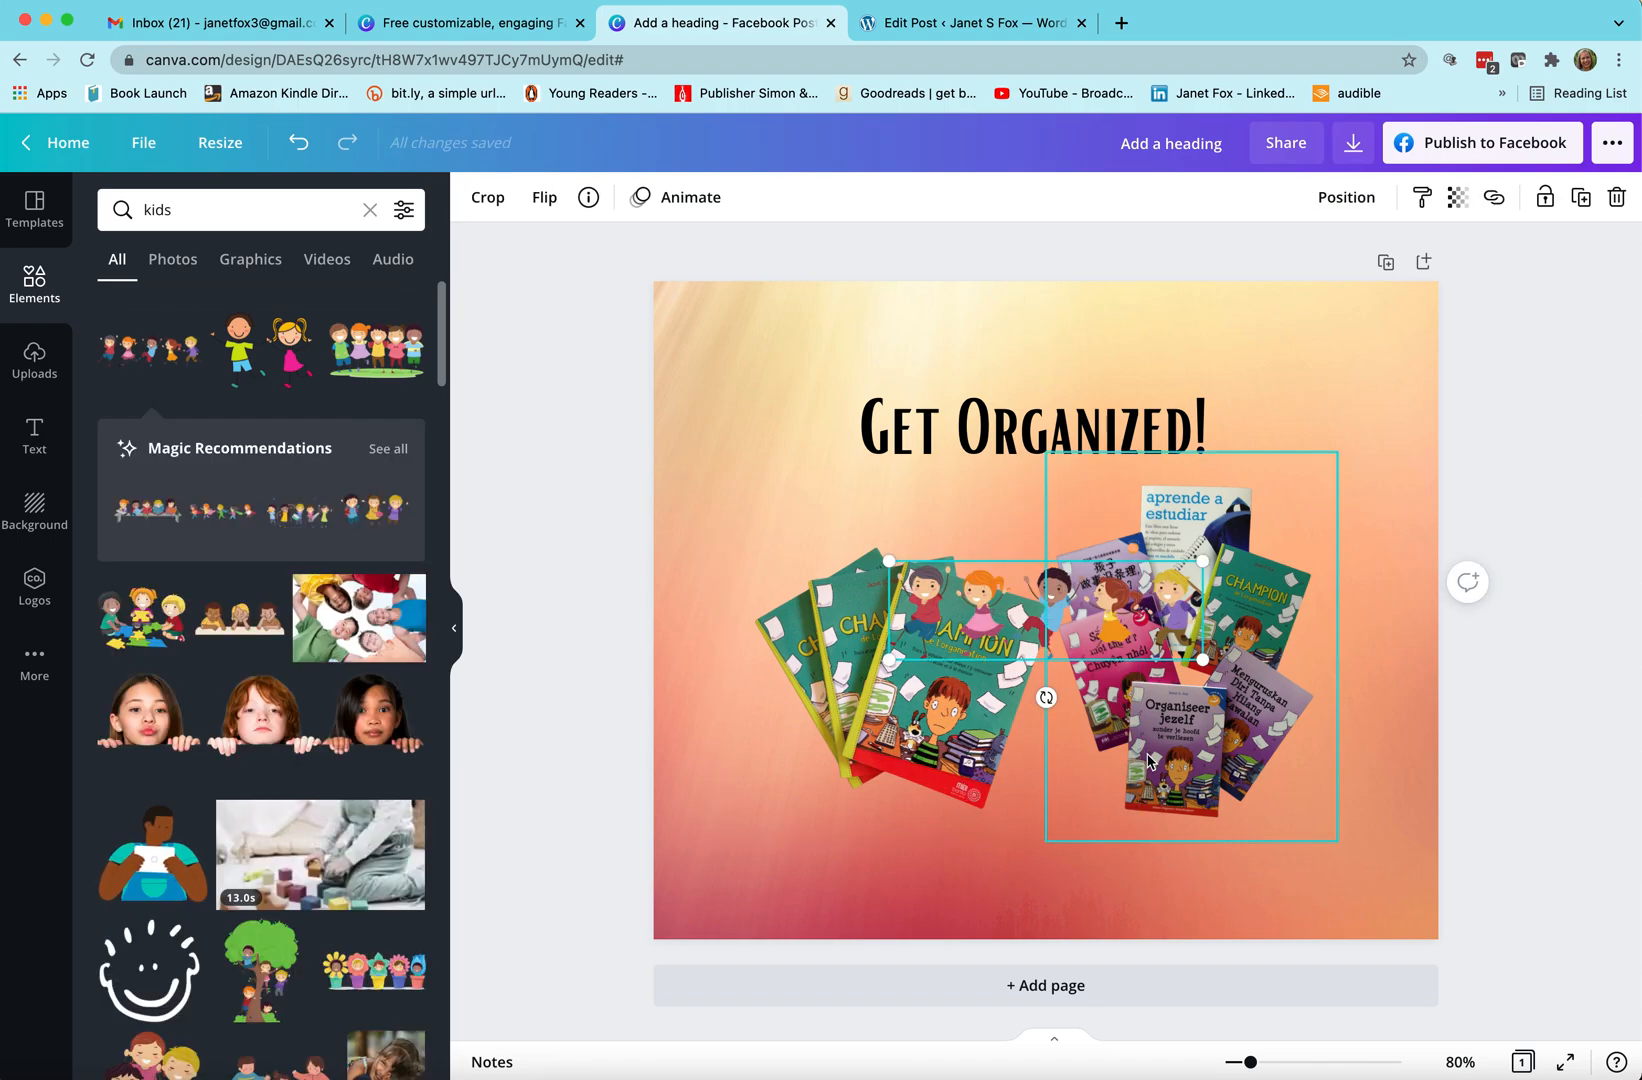
pyautogui.moveTo(1010, 607); pyautogui.dragTo(1215, 343)
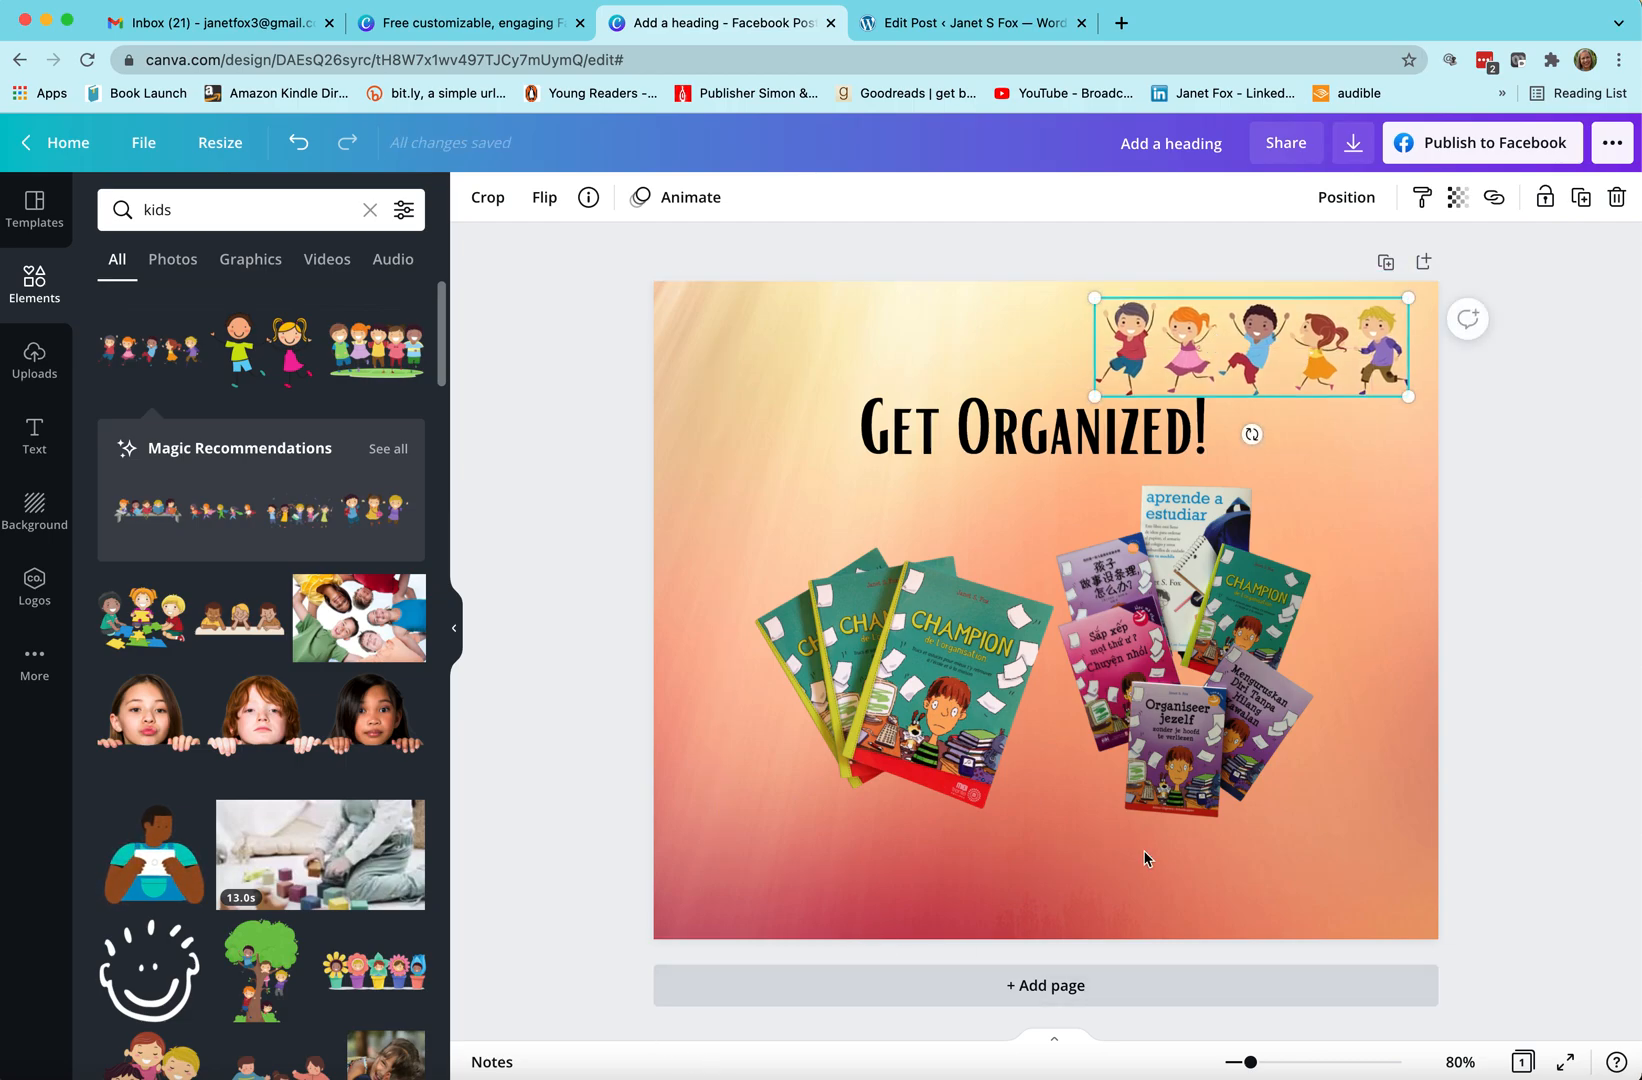
pyautogui.click(1312, 862)
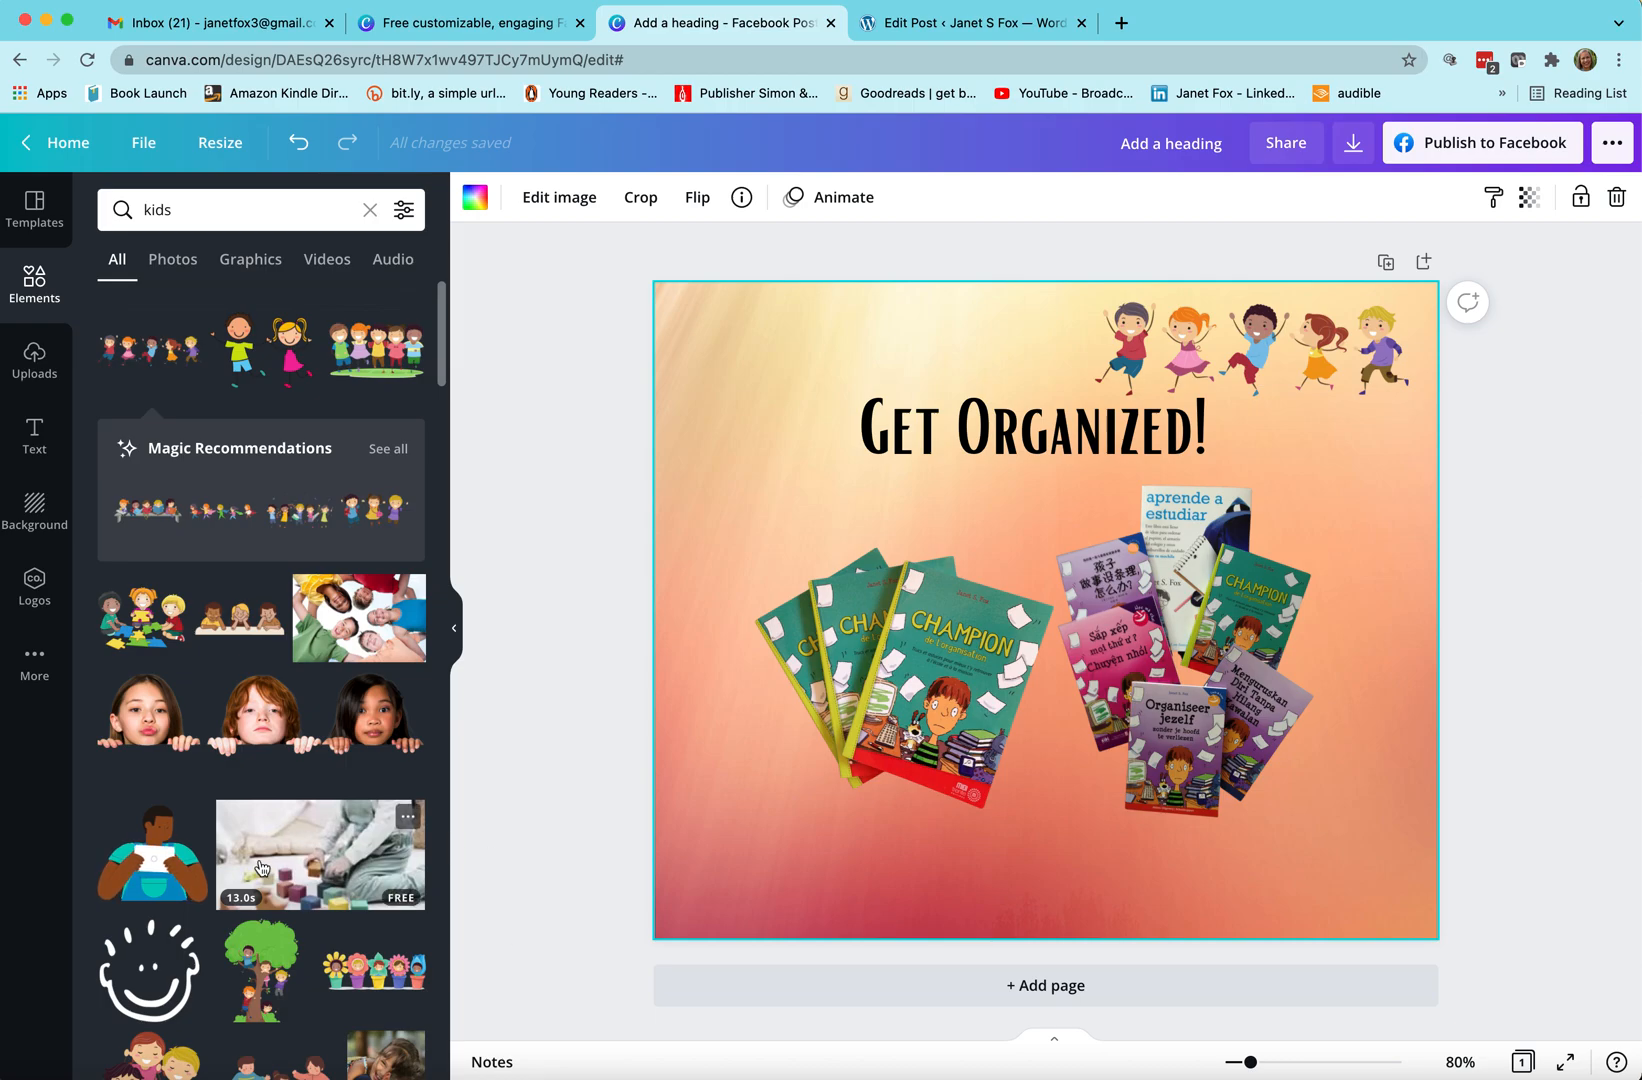
# - Find the graphic of five children reading on a bench in the "kids" results and place it in the page's lower-left corner
pyautogui.scroll(-1, 260, 867)
pyautogui.scroll(-4, 262, 860)
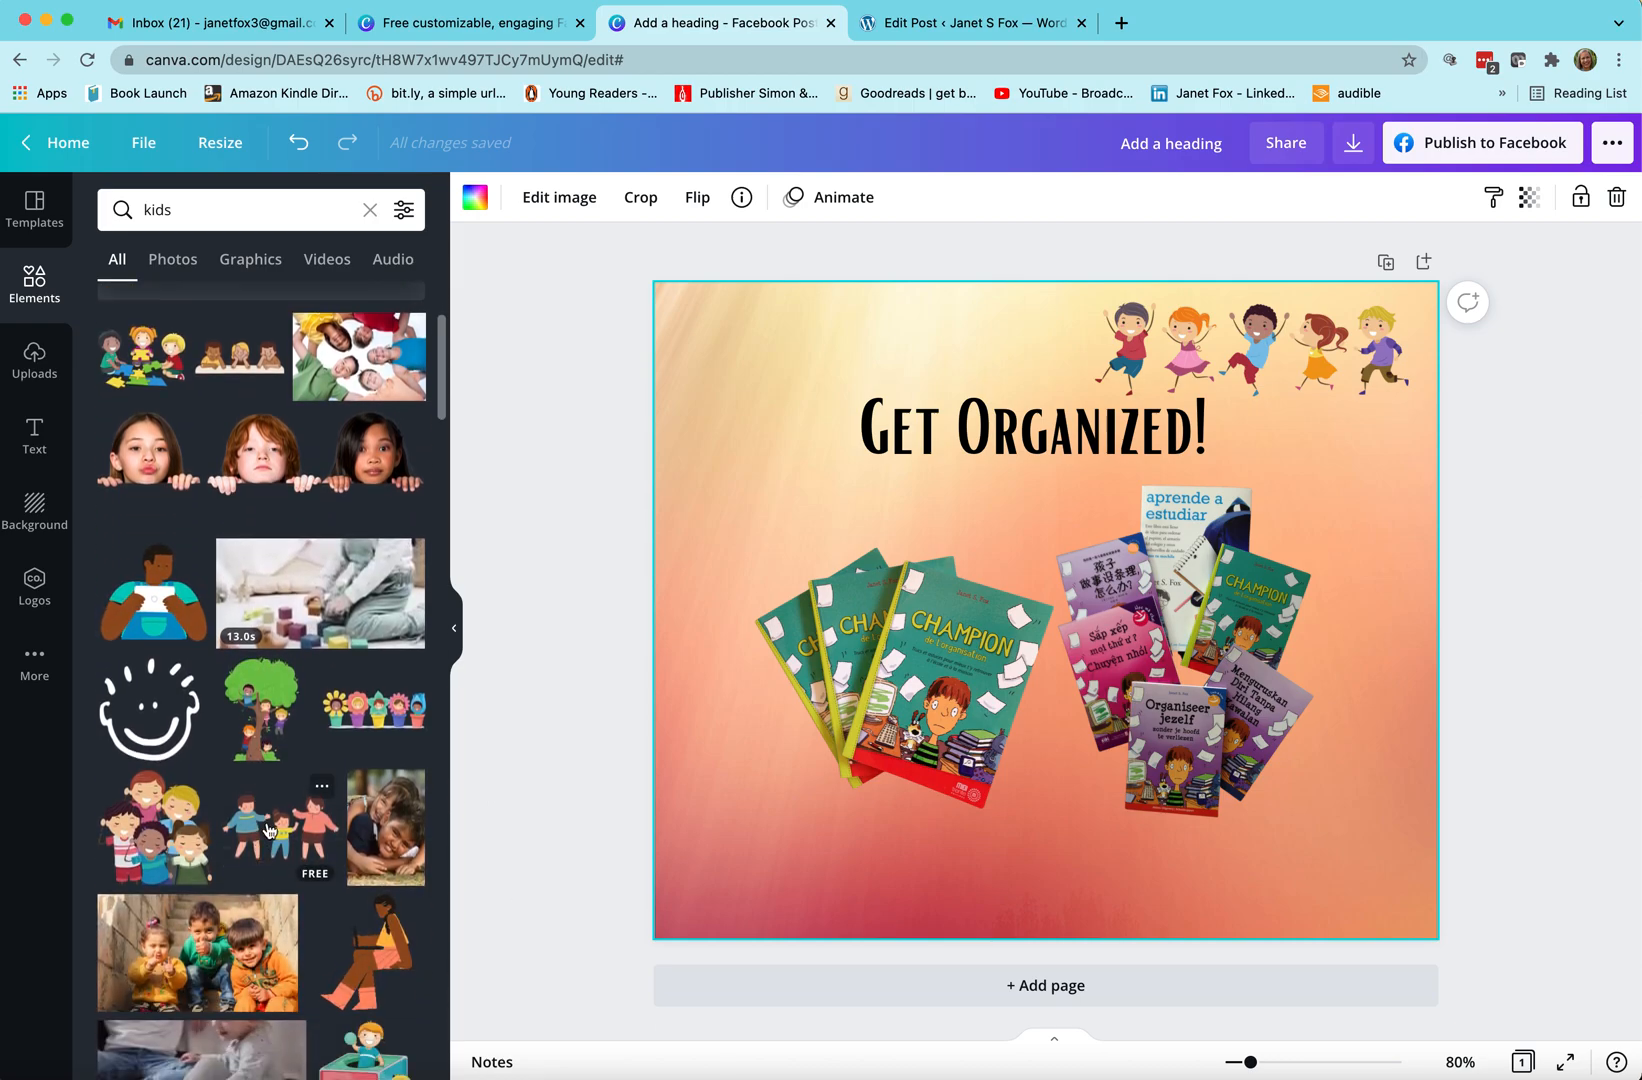
pyautogui.scroll(-3, 267, 829)
pyautogui.scroll(-3, 267, 829)
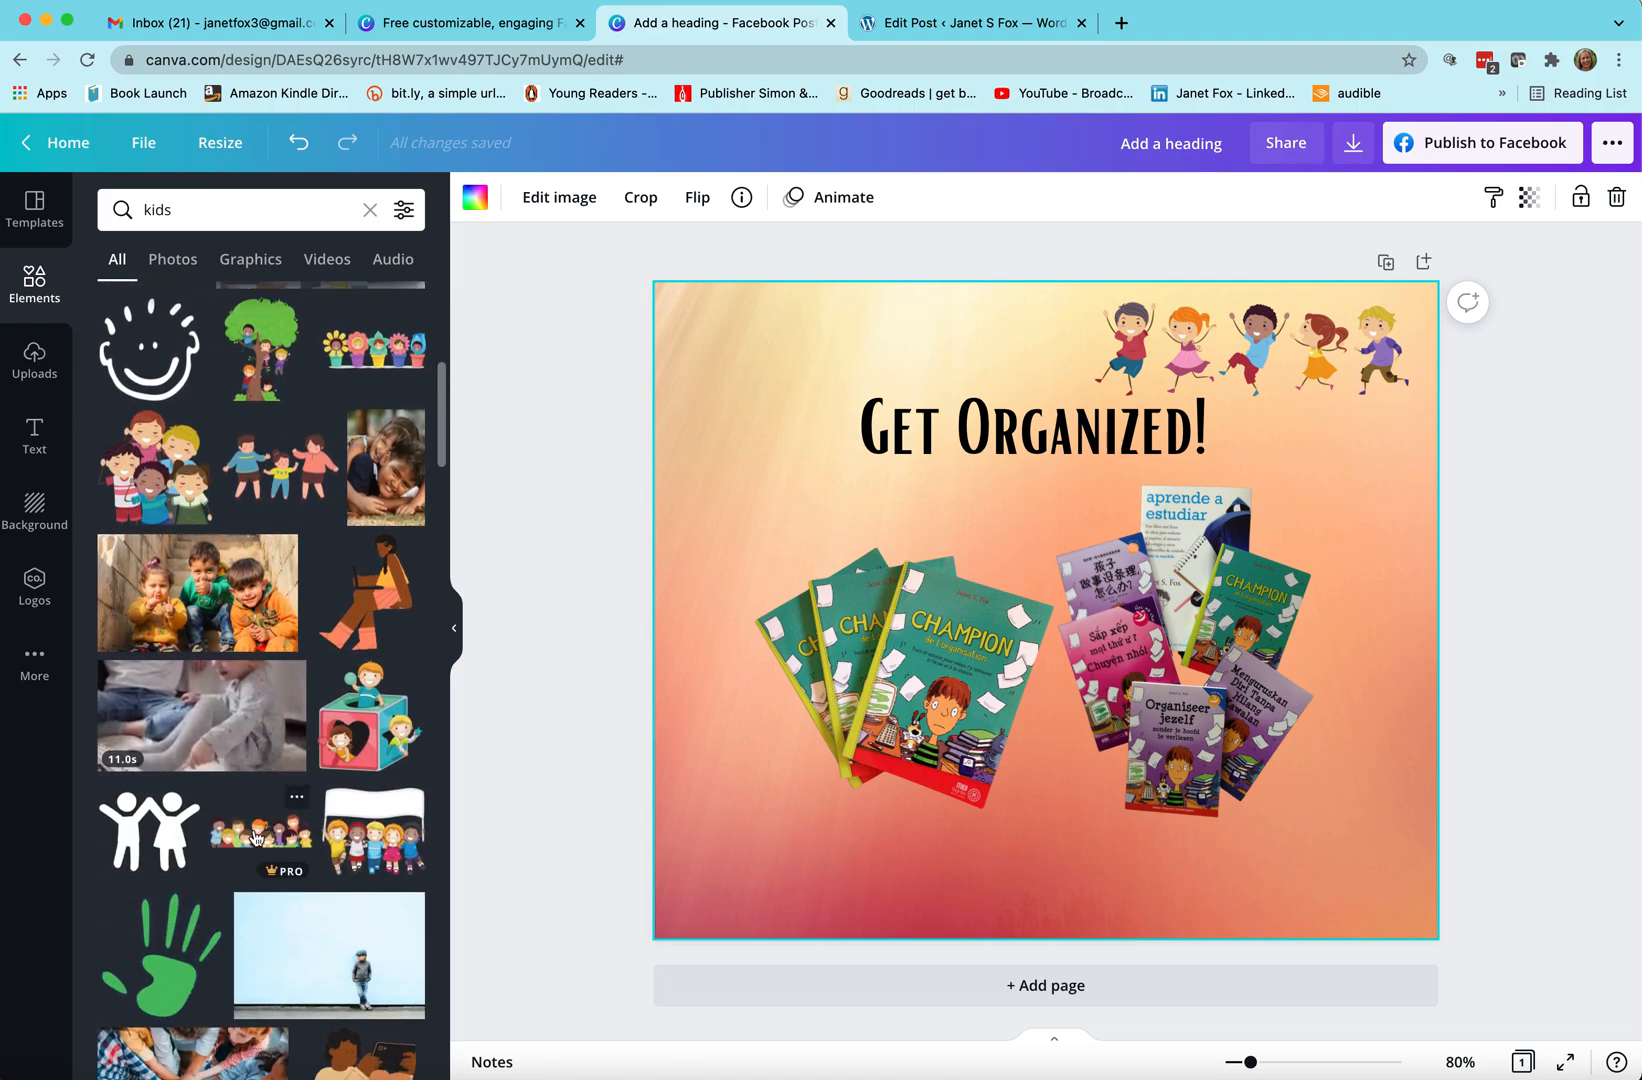
pyautogui.scroll(-4, 255, 838)
pyautogui.scroll(-10, 255, 838)
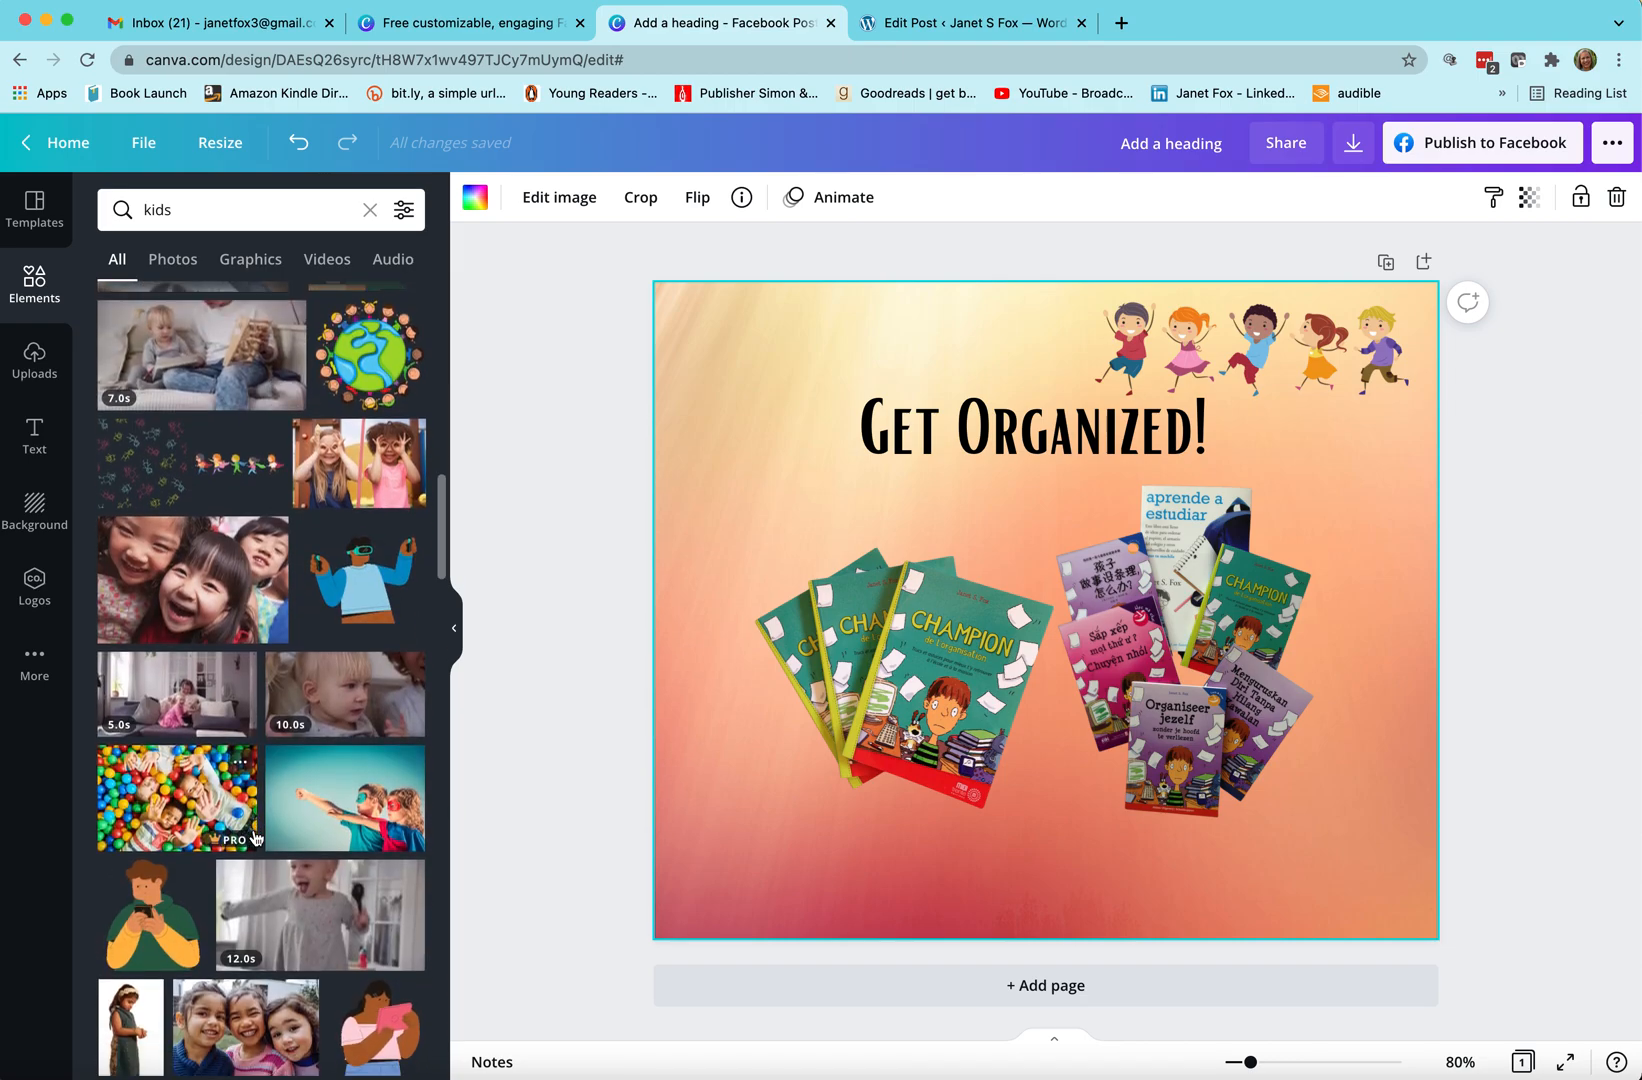
pyautogui.scroll(-6, 255, 838)
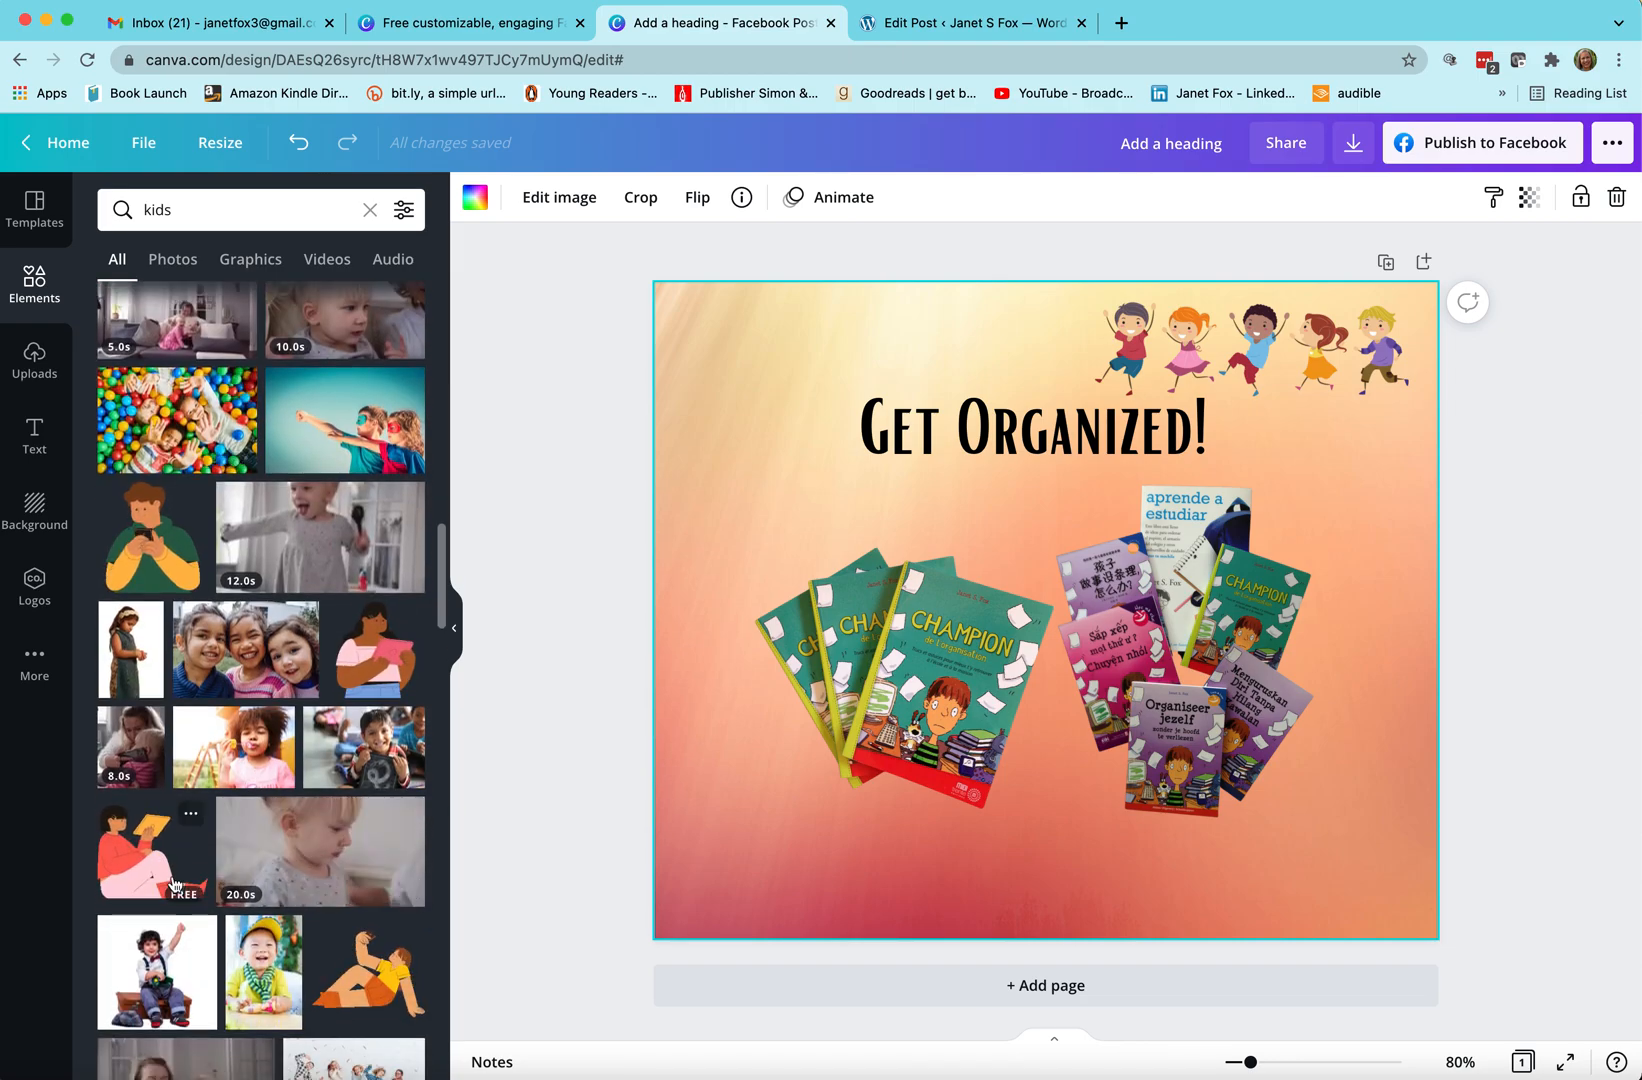
pyautogui.scroll(-3, 172, 887)
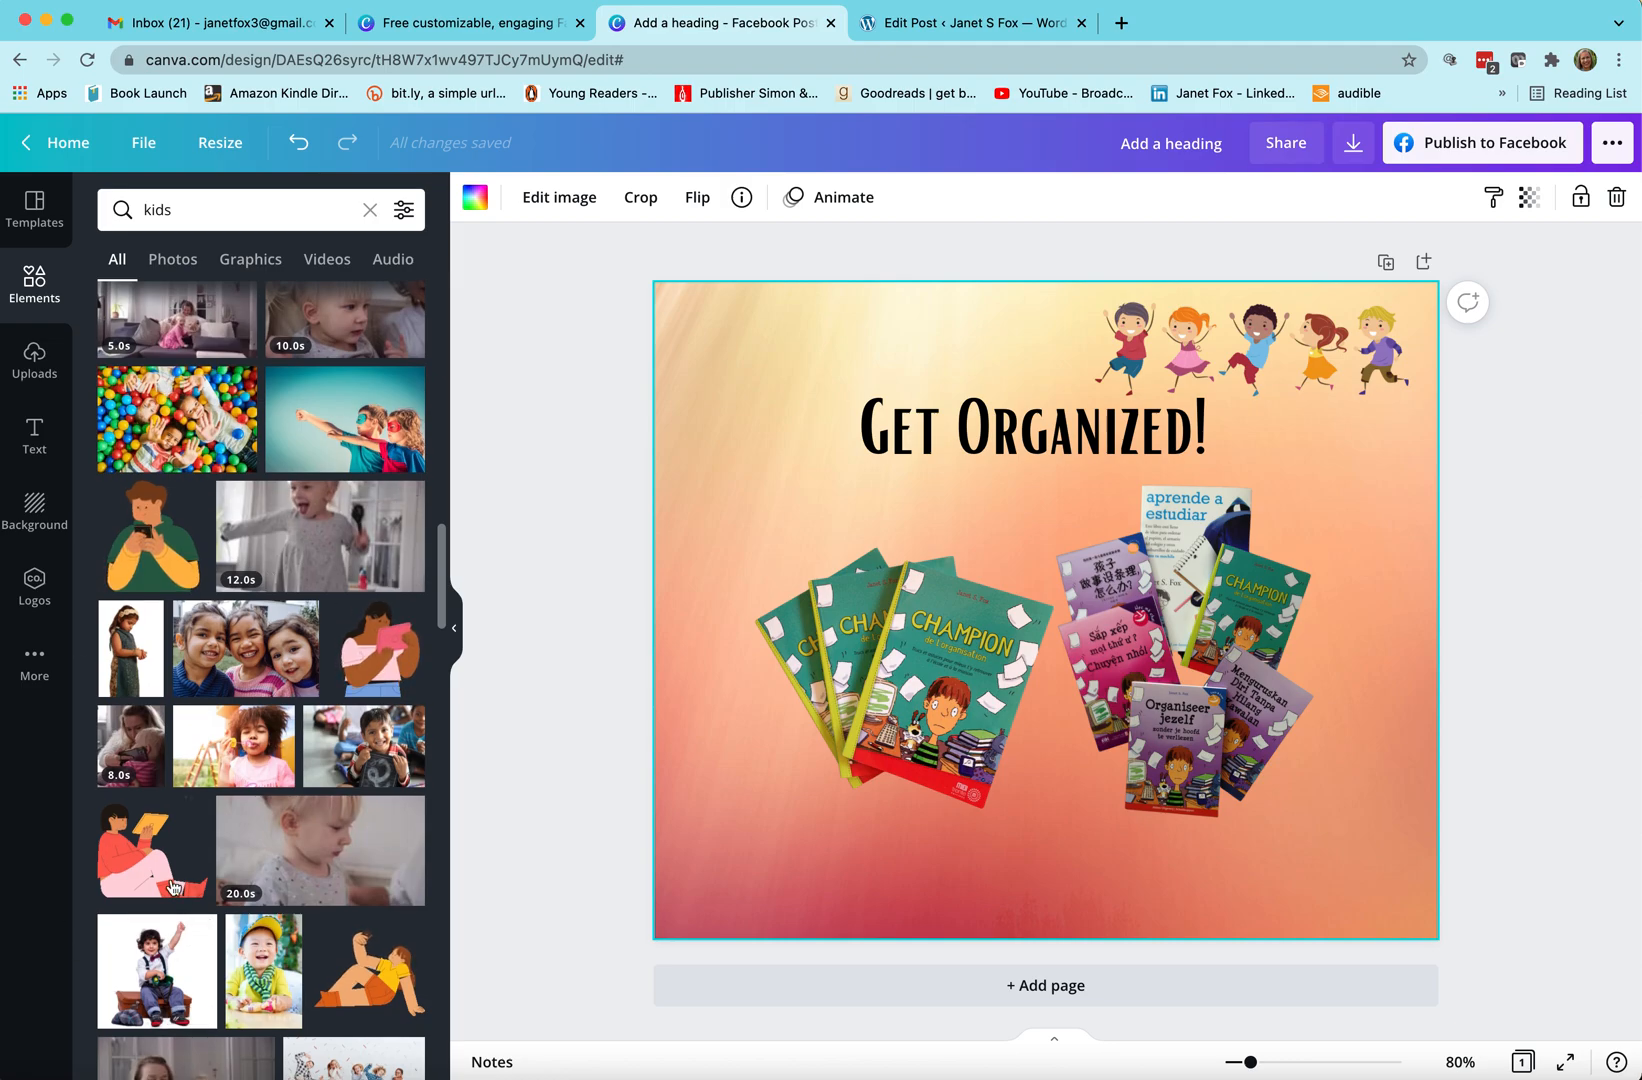
pyautogui.scroll(-8, 172, 887)
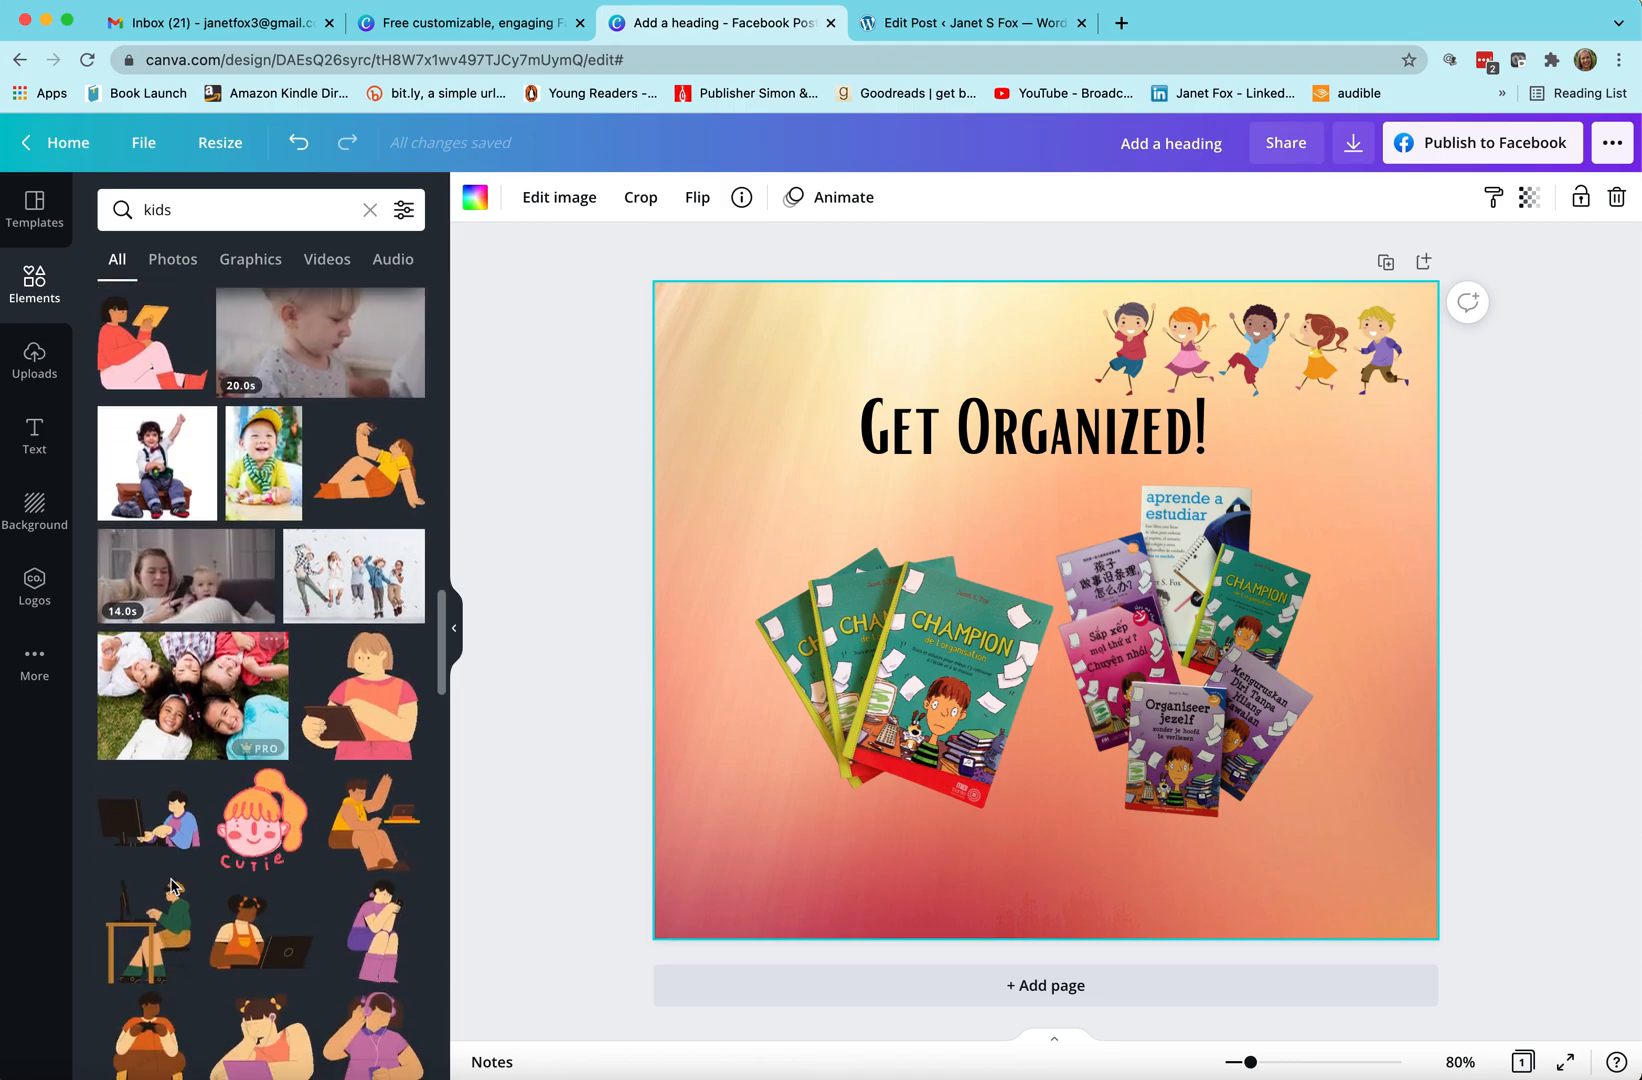
pyautogui.scroll(-2, 172, 887)
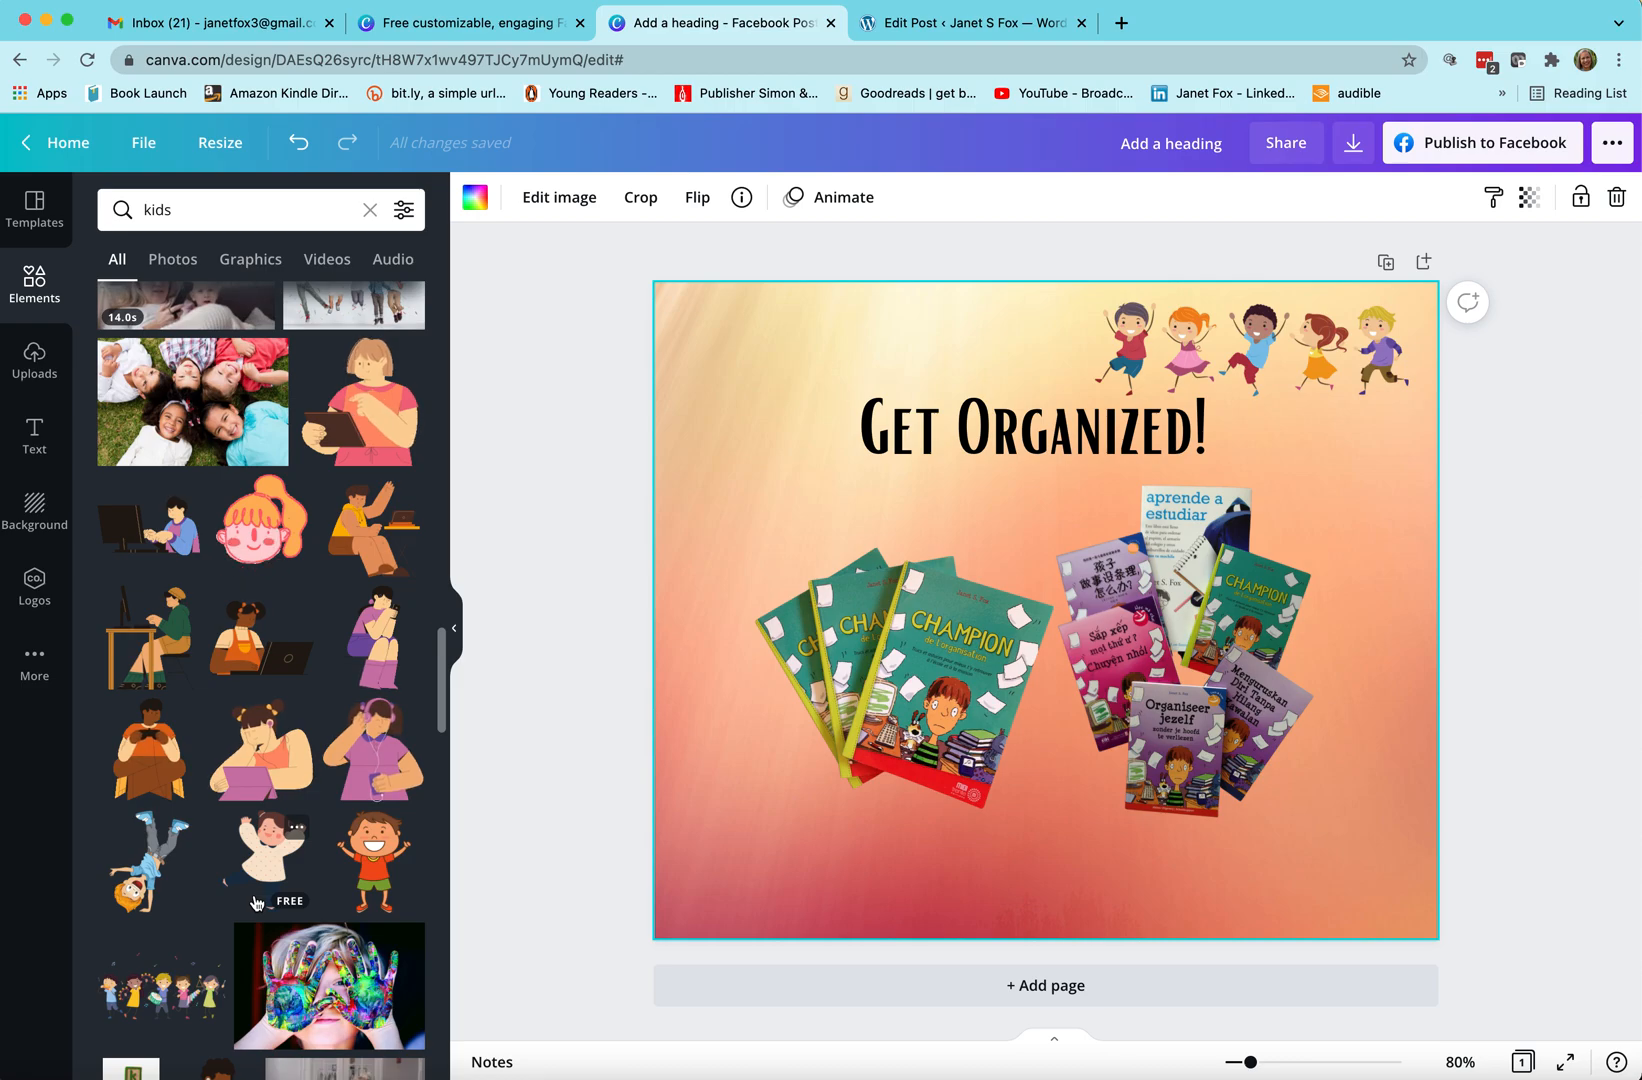
pyautogui.scroll(-7, 256, 903)
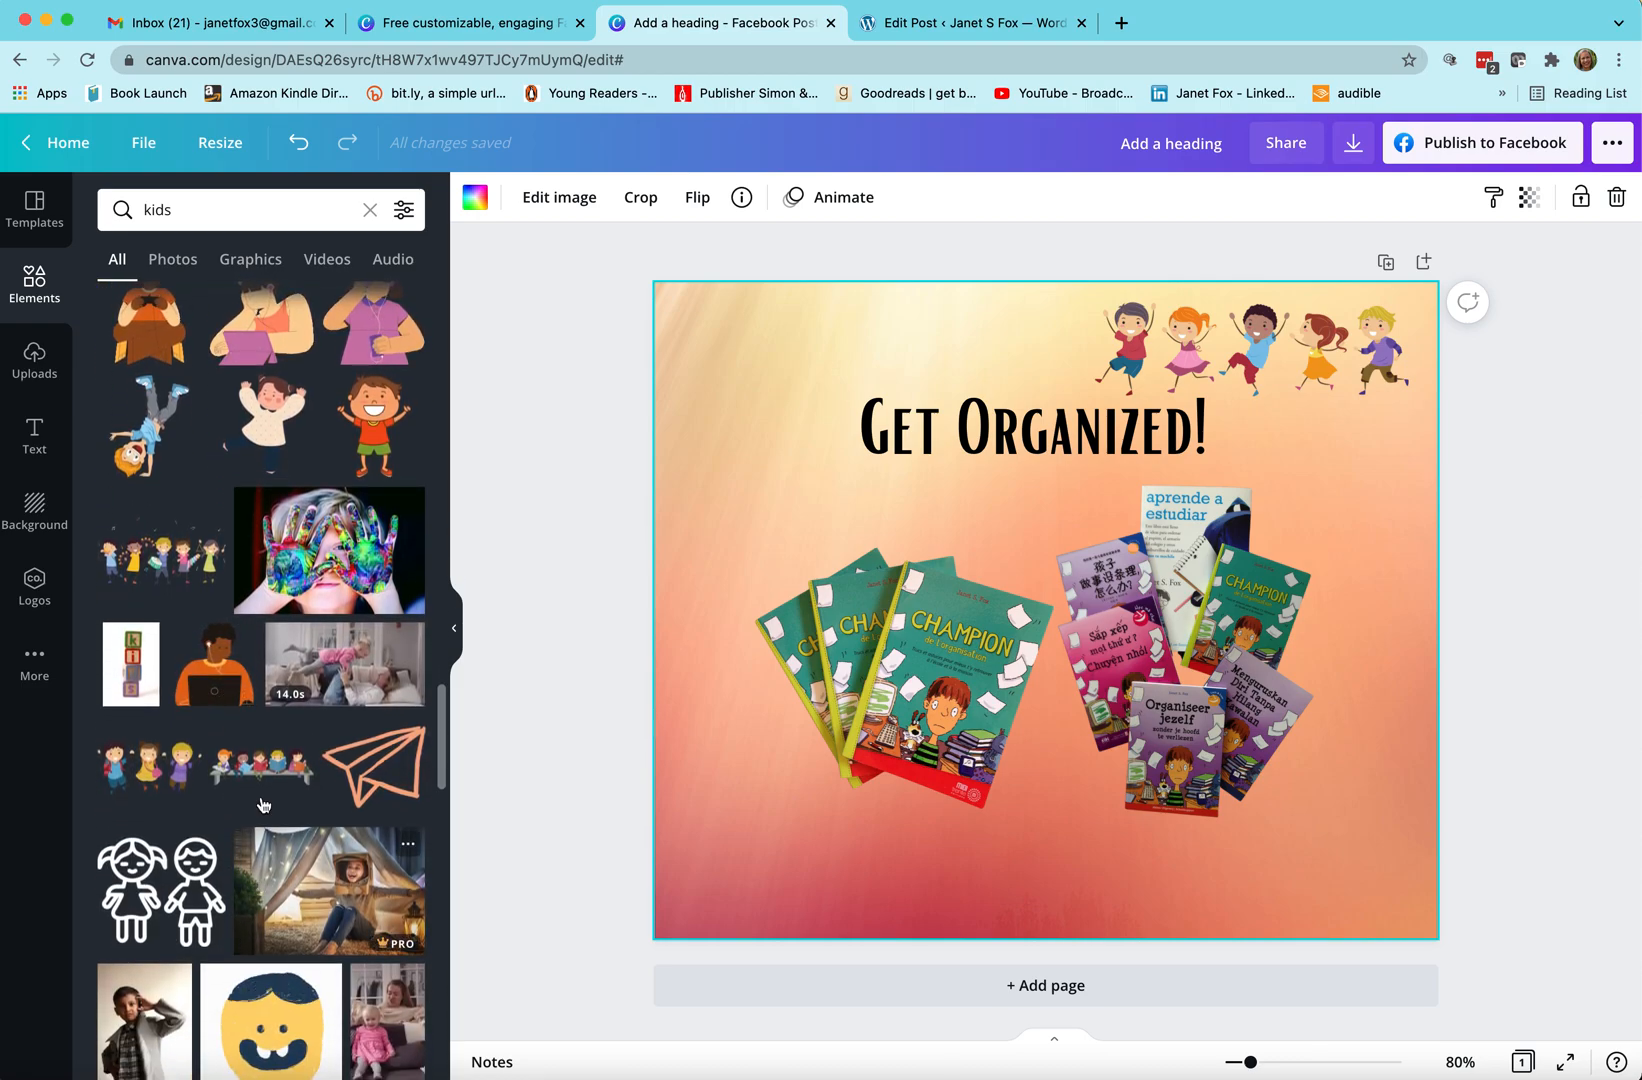
pyautogui.click(253, 766)
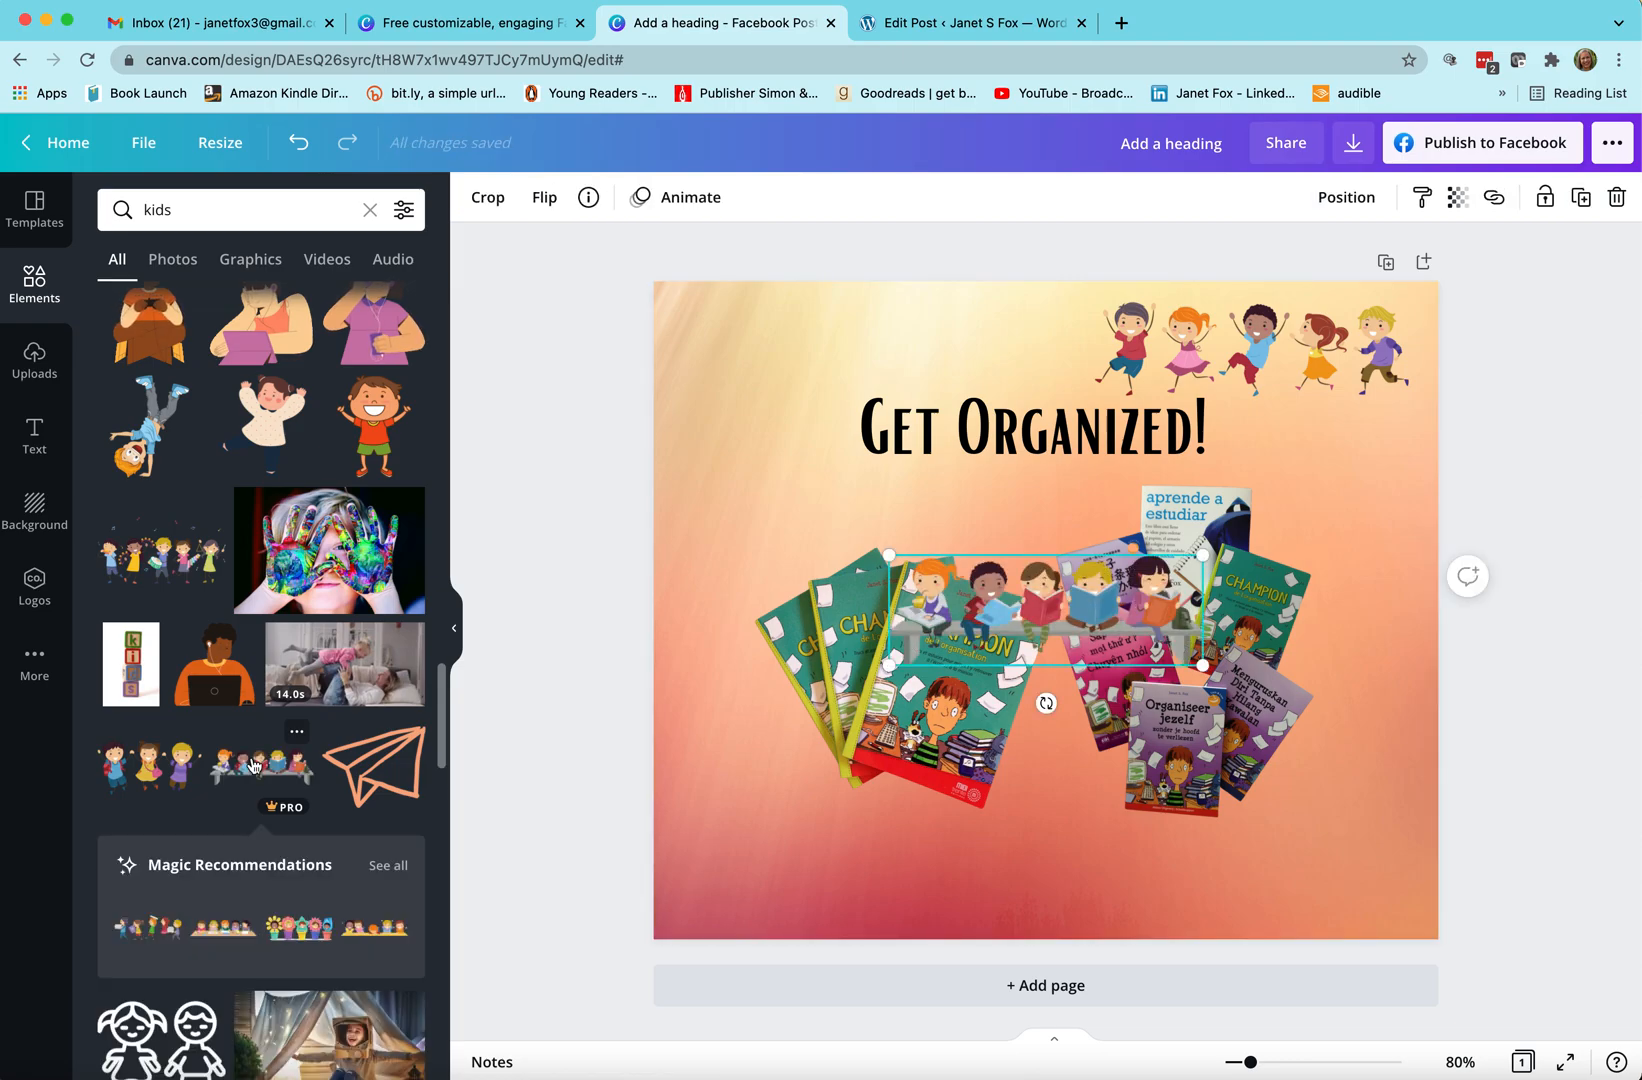
pyautogui.moveTo(1040, 600); pyautogui.dragTo(853, 848)
pyautogui.click(1464, 740)
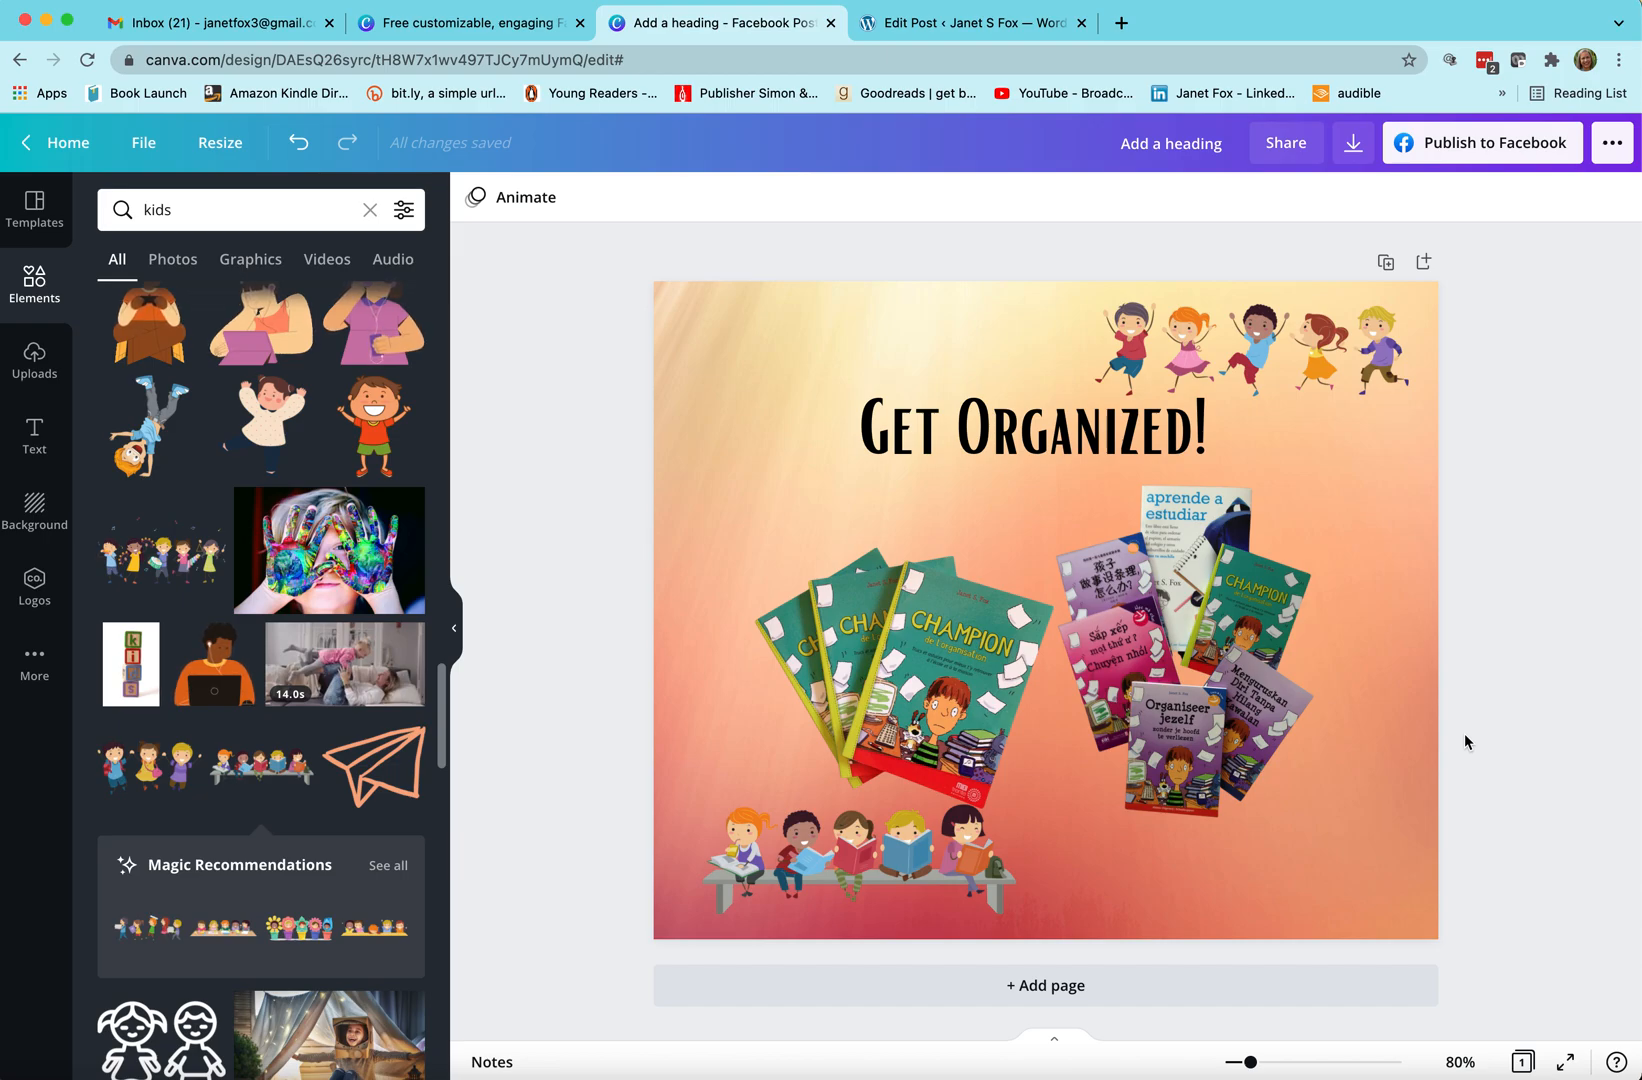
# - Move the cutout of the three fanned green Champion books slightly higher on the page and deselect it
pyautogui.click(918, 690)
pyautogui.moveTo(918, 690); pyautogui.dragTo(916, 635)
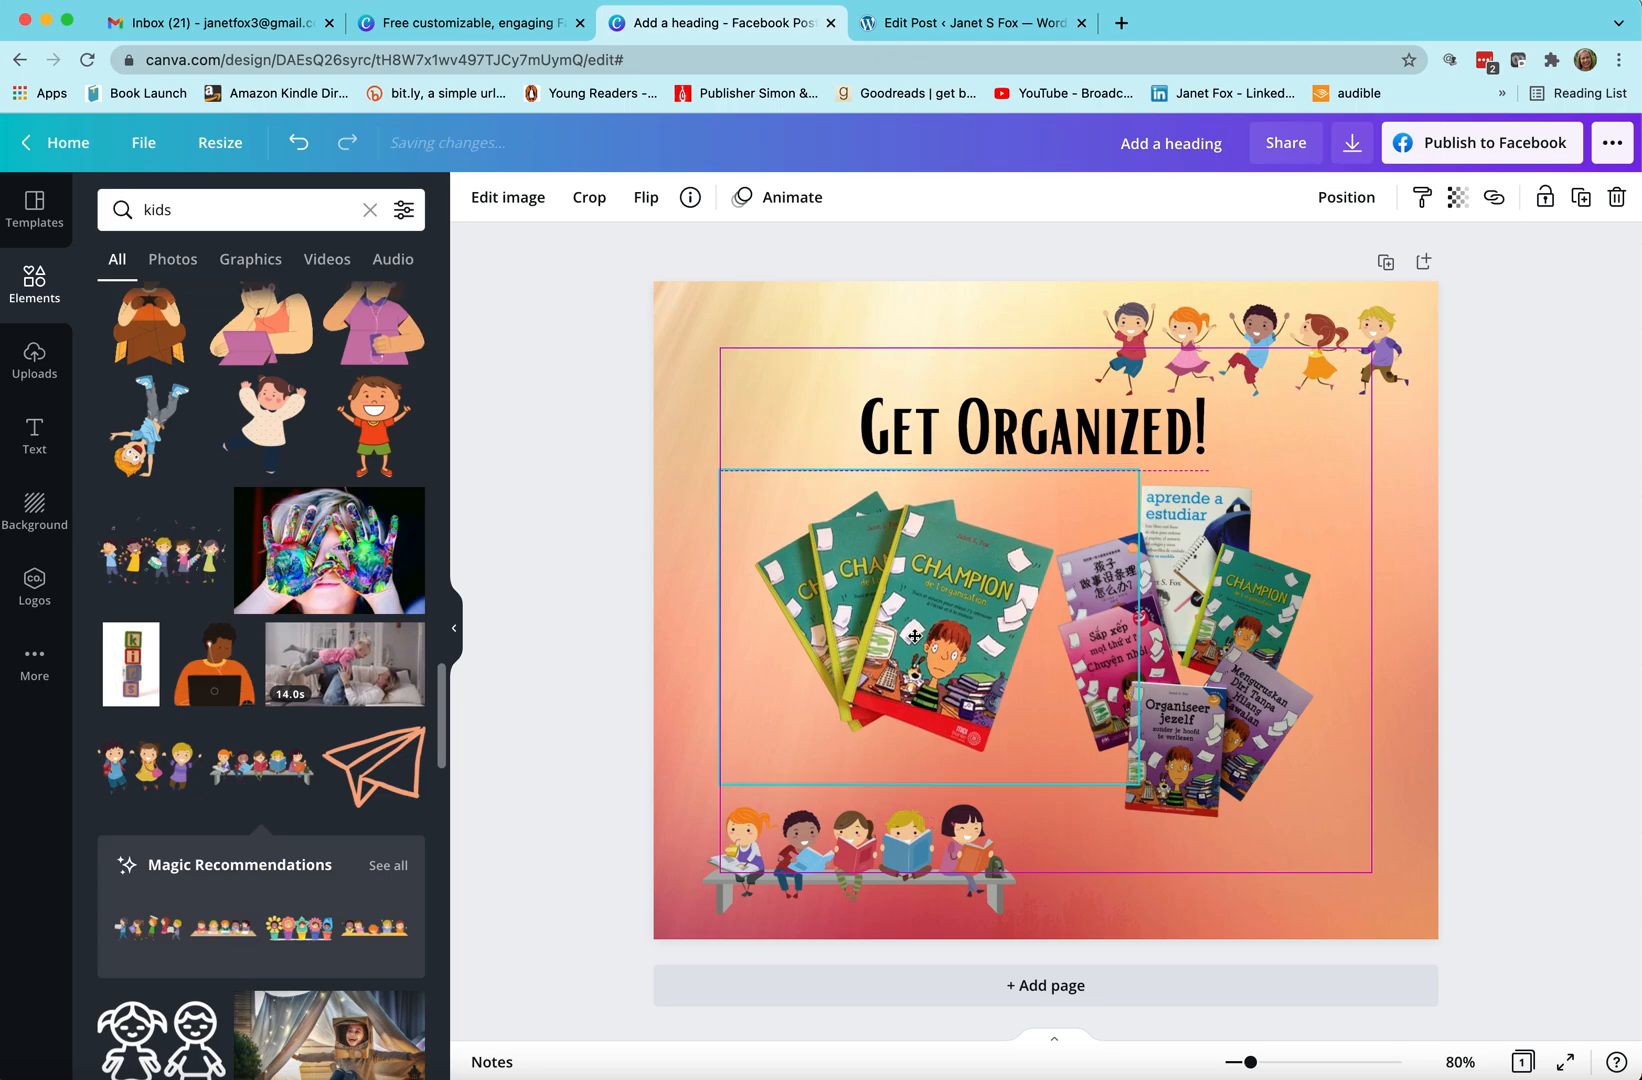
pyautogui.click(1468, 641)
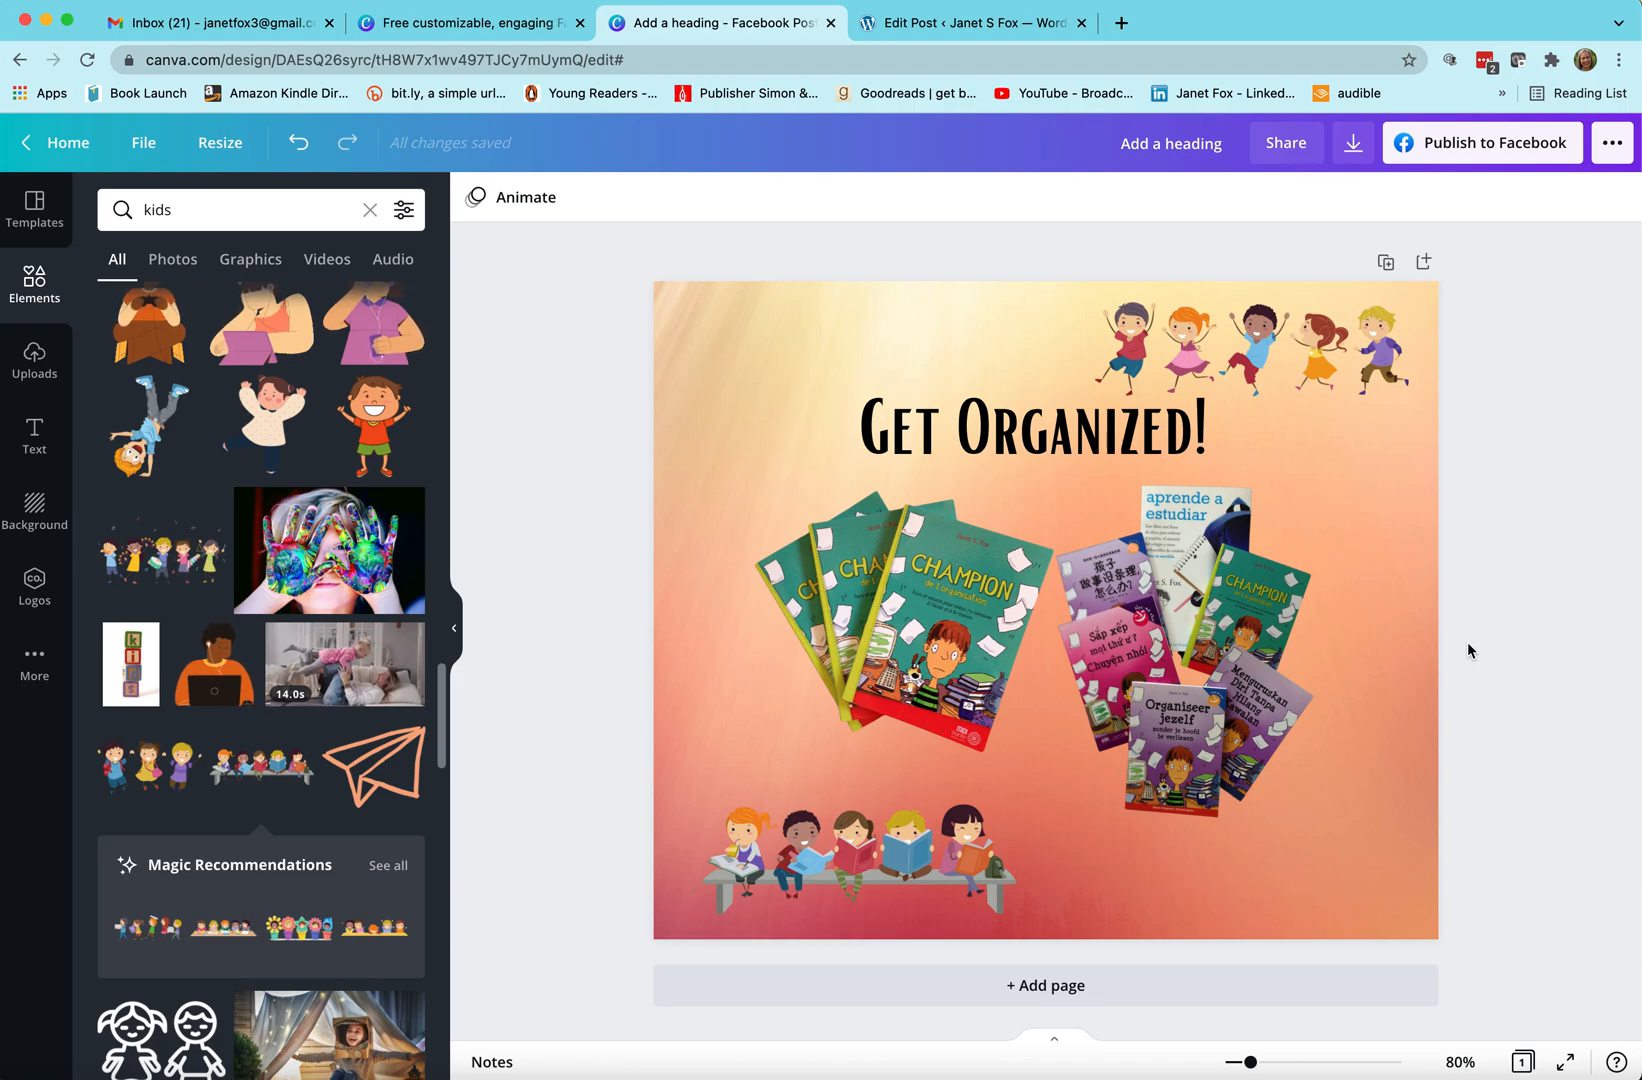
# - Delete the graphic of children reading on a bench from the page's lower-left corner
pyautogui.click(842, 848)
pyautogui.press('Delete')
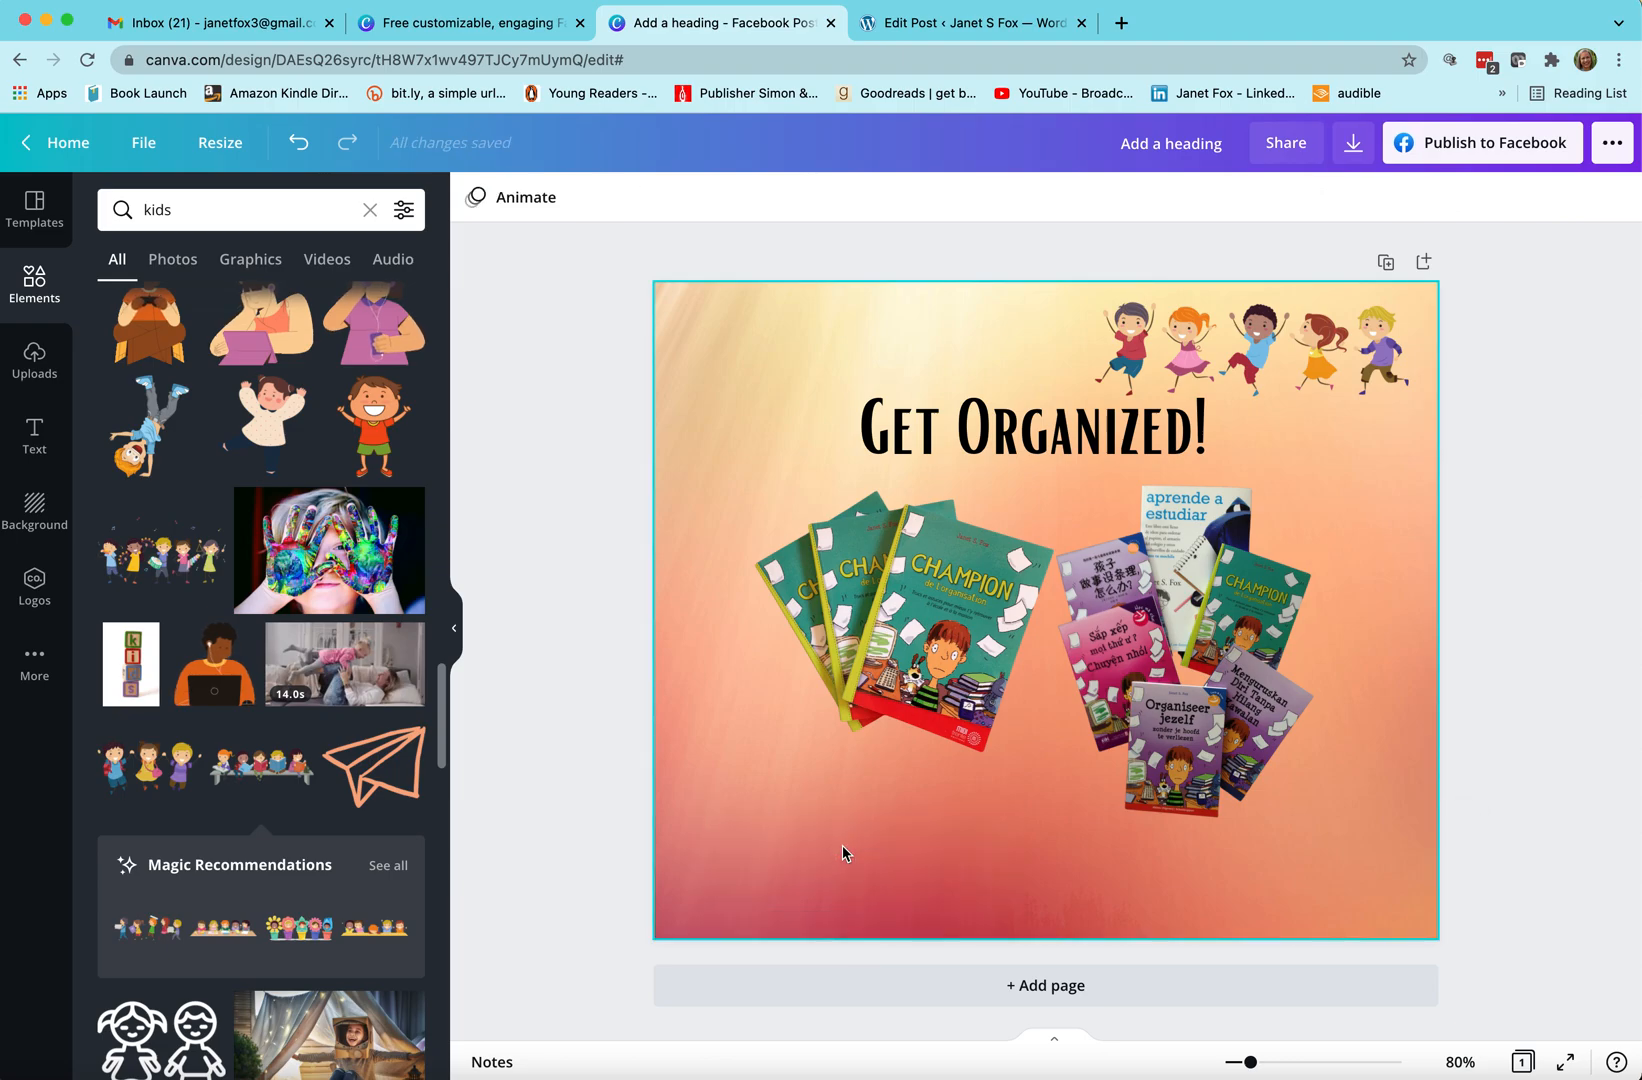